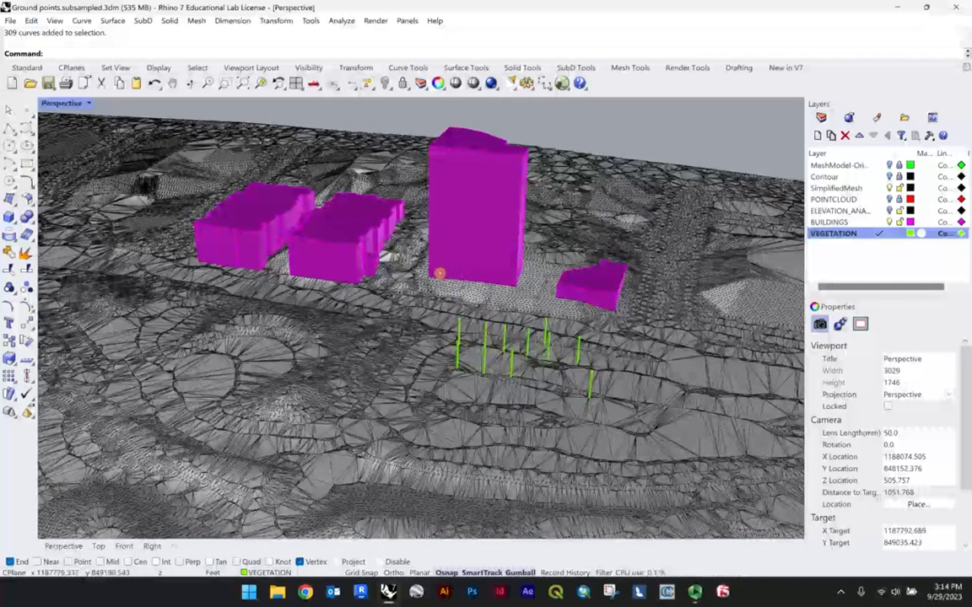
Step: Launch Grasshopper from the Rhino terrain model
{"action": "right_click_drag", "start_coordinate": [438, 273], "coordinate": [430, 281]}
{"action": "scroll", "coordinate": [422, 253], "scroll_direction": "down", "scroll_amount": 2}
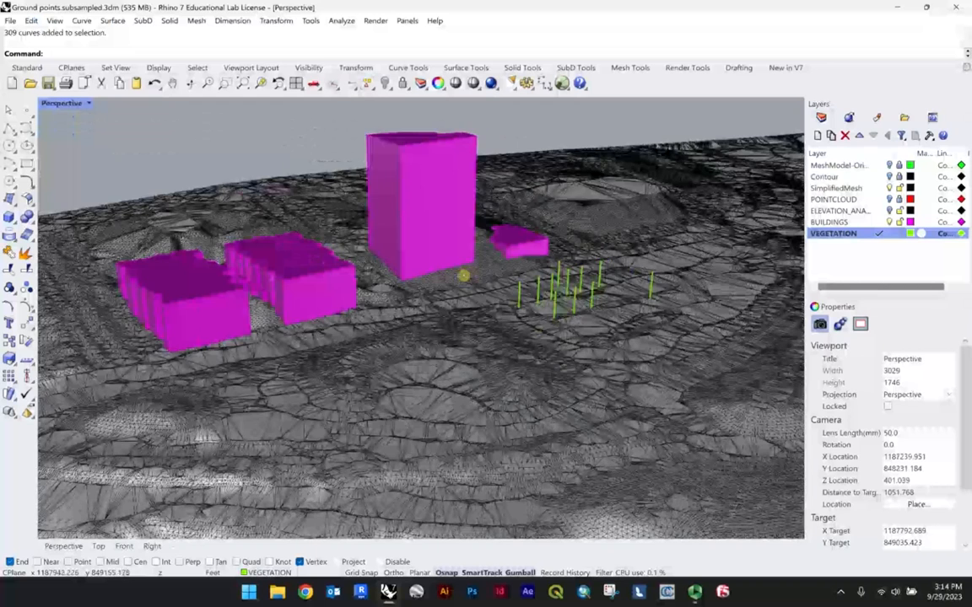
{"action": "scroll", "coordinate": [422, 253], "scroll_direction": "down", "scroll_amount": 2}
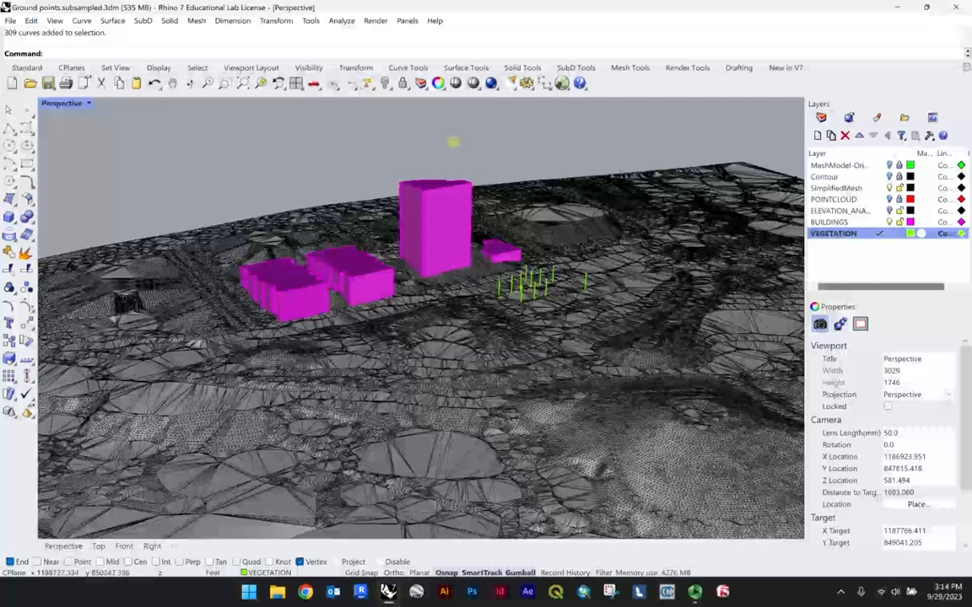
{"action": "scroll", "coordinate": [463, 163], "scroll_direction": "up", "scroll_amount": 2}
{"action": "right_click_drag", "start_coordinate": [474, 164], "coordinate": [536, 218]}
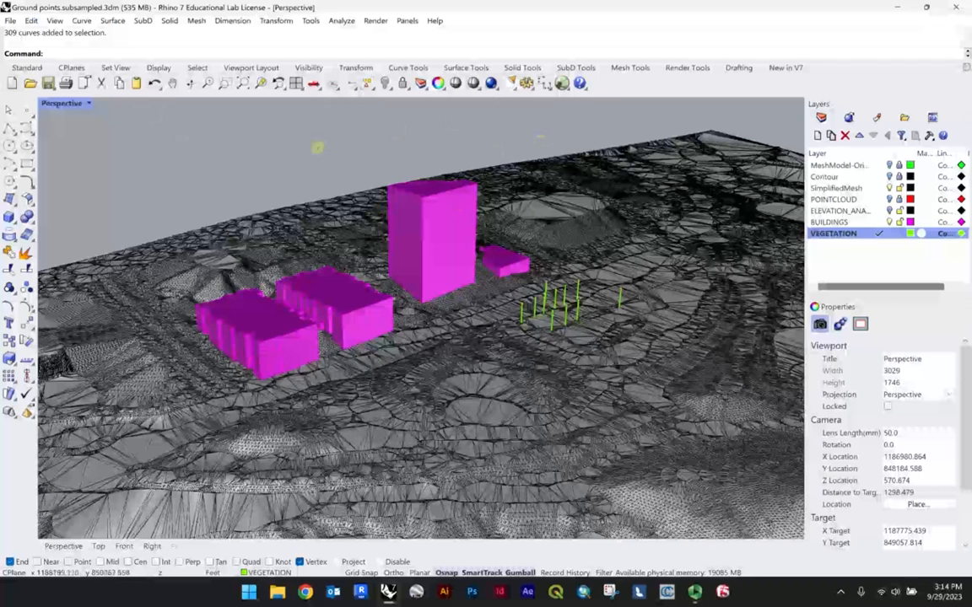
{"action": "scroll", "coordinate": [480, 187], "scroll_direction": "up", "scroll_amount": 4}
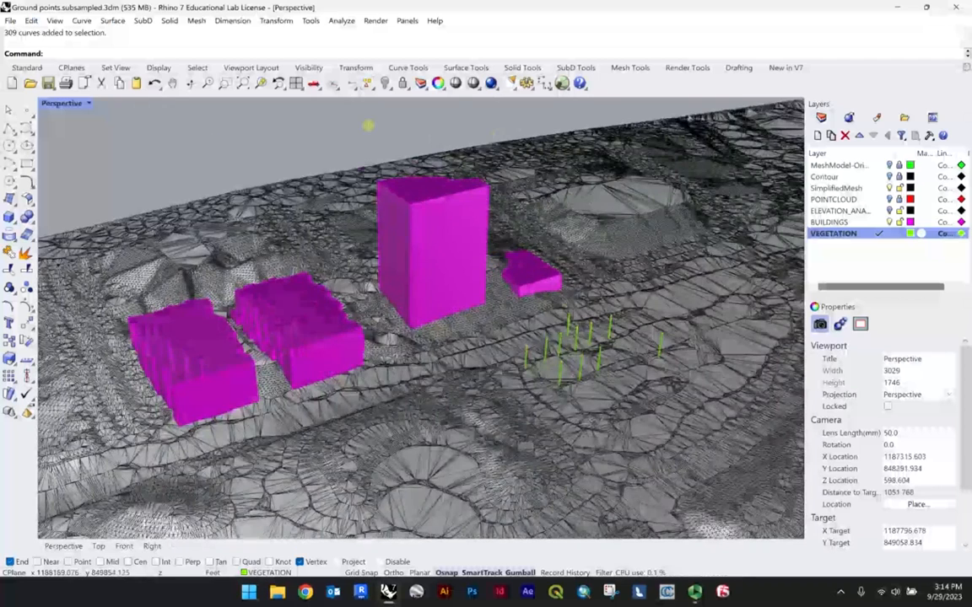
{"action": "type", "text": "Grasshopper"}
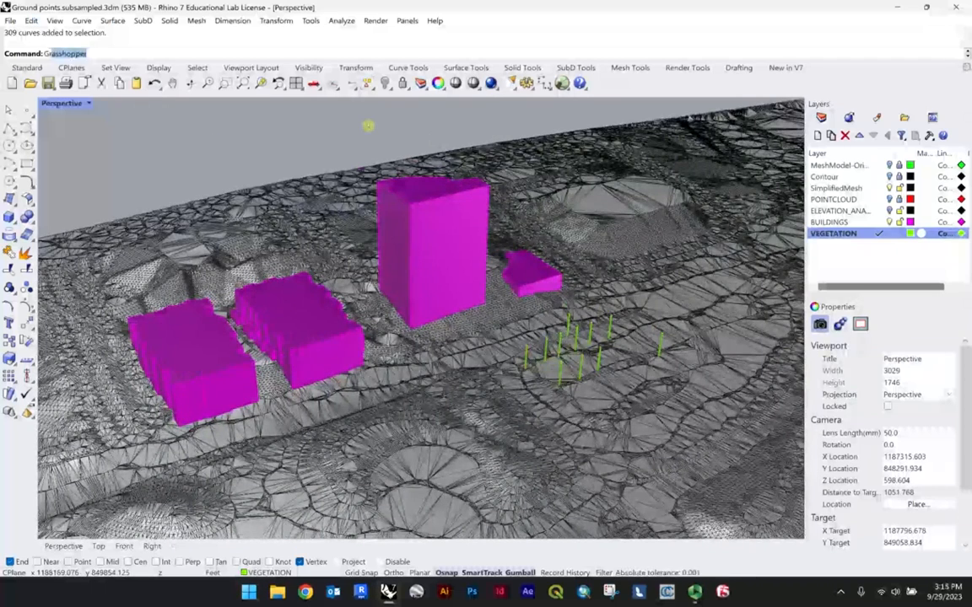
{"action": "key", "text": "Return"}
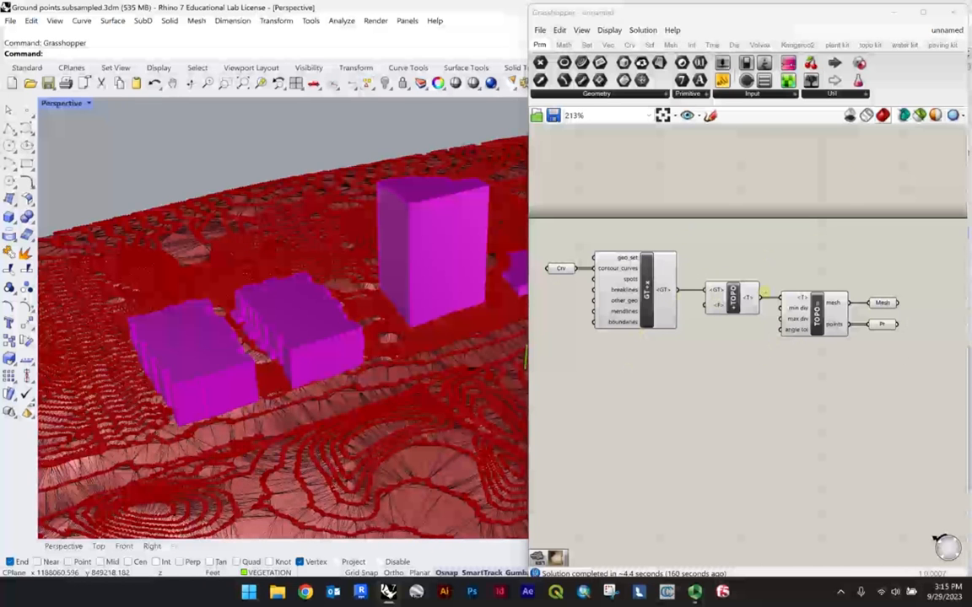
Step: Show the topo kit components above the existing mesh definition
{"action": "left_click", "coordinate": [870, 44]}
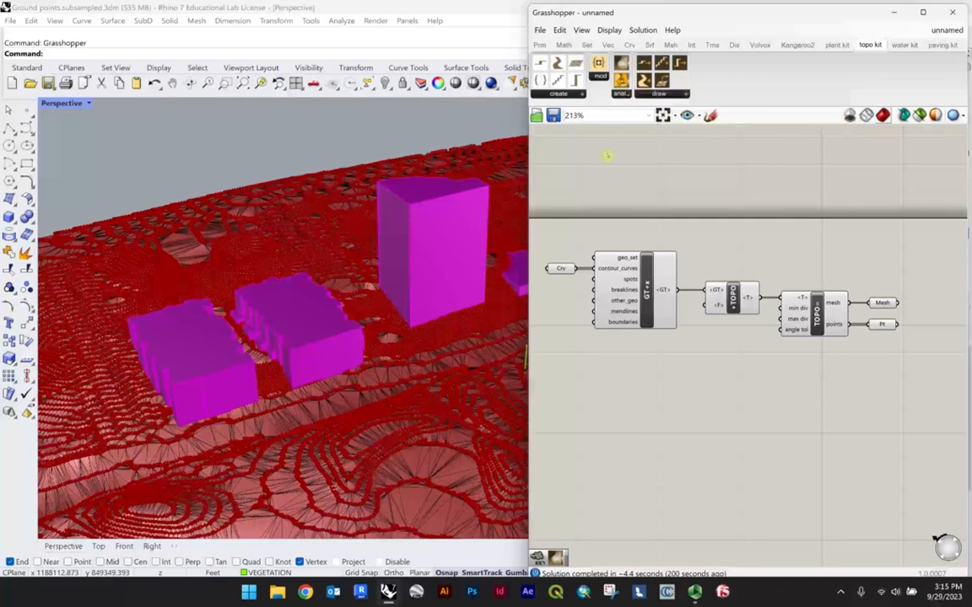
{"action": "left_click", "coordinate": [354, 128]}
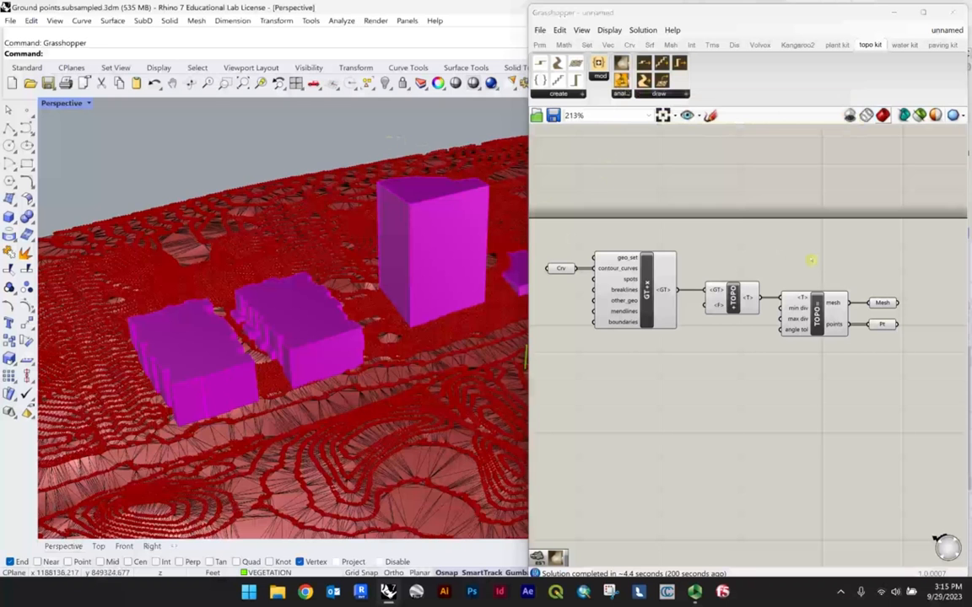
{"action": "right_click_drag", "start_coordinate": [702, 354], "coordinate": [738, 285]}
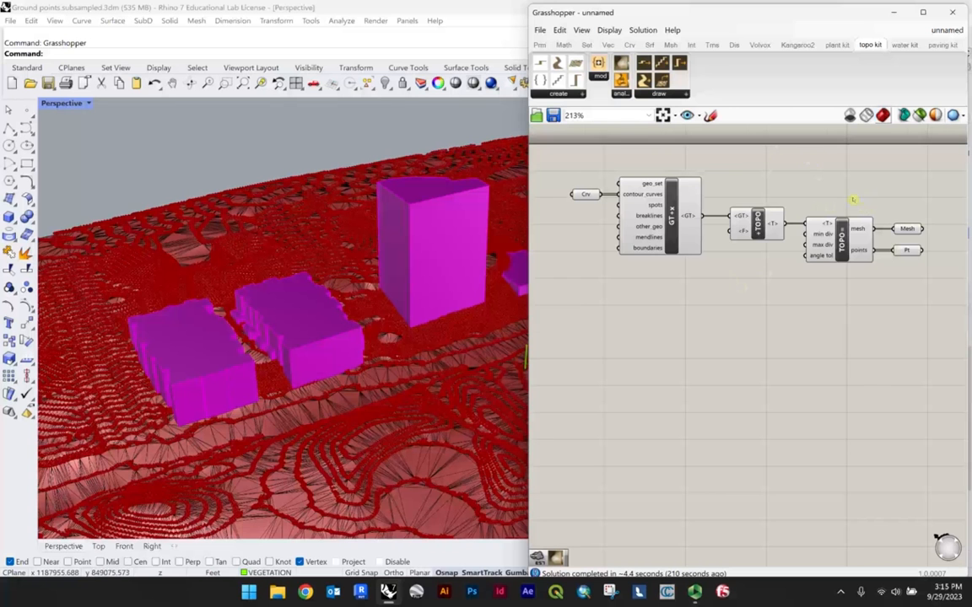
{"action": "right_click_drag", "start_coordinate": [853, 199], "coordinate": [831, 202]}
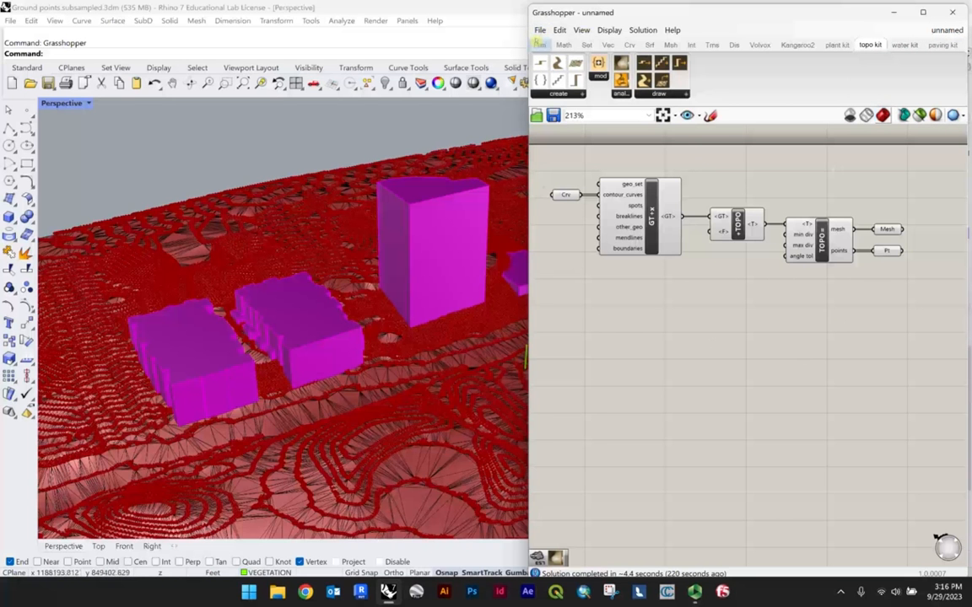
Step: Save the Grasshopper definition as LandKit_Analysis in the Downloads folder
{"action": "left_click", "coordinate": [540, 30]}
{"action": "left_click", "coordinate": [540, 31]}
{"action": "left_click", "coordinate": [540, 30]}
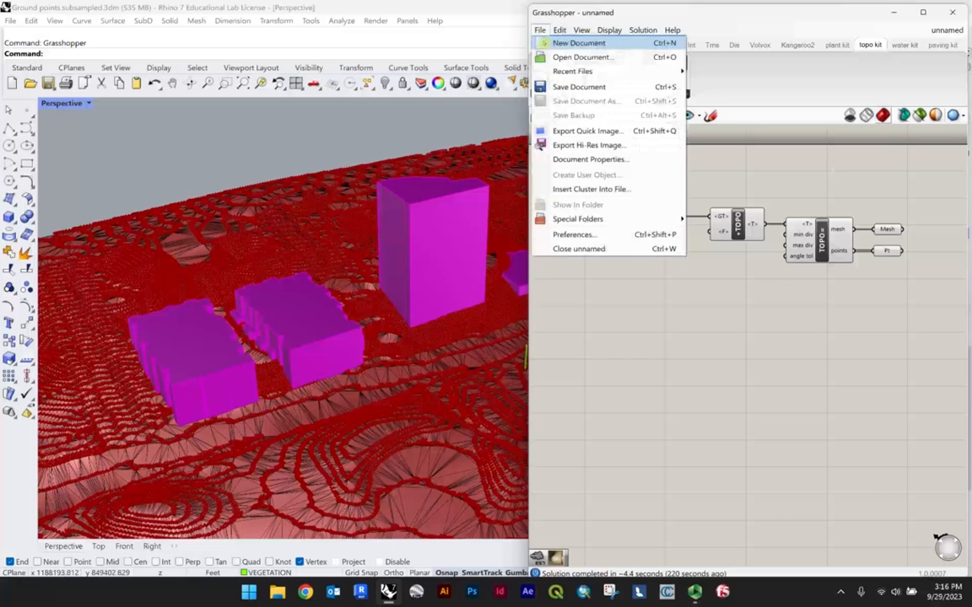
{"action": "left_click", "coordinate": [578, 87]}
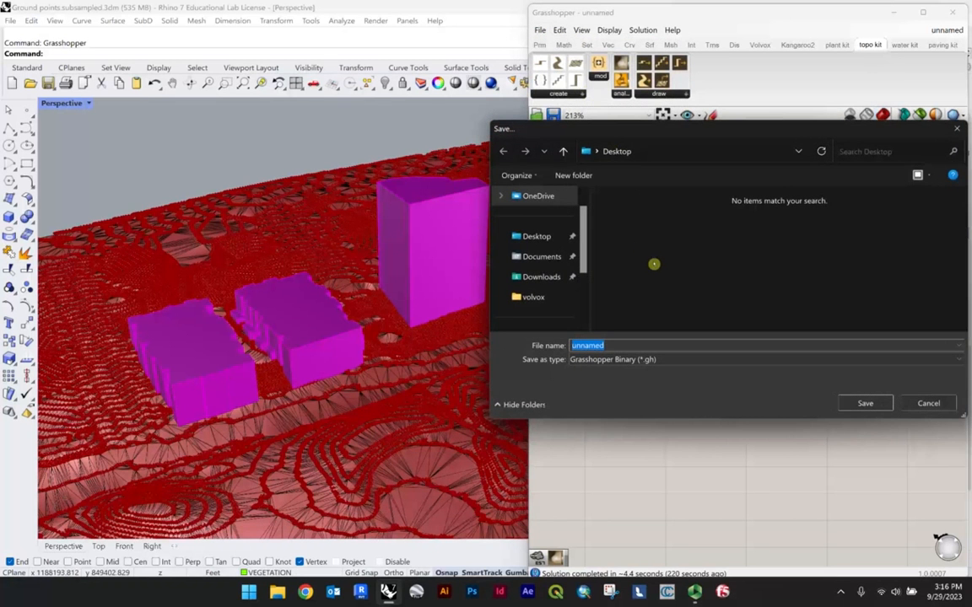
{"action": "type", "text": "LandKit_Analysis"}
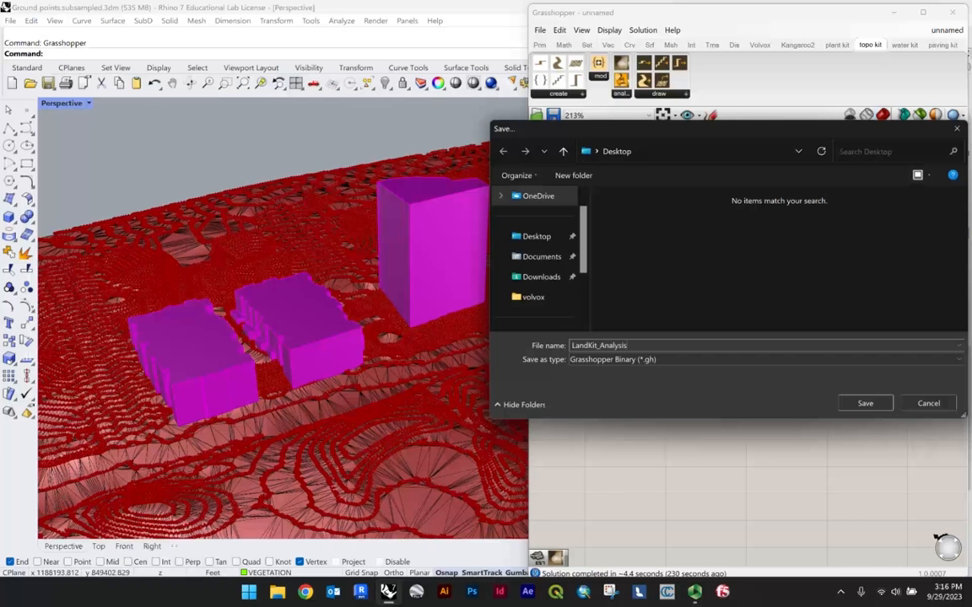
{"action": "left_click", "coordinate": [865, 404]}
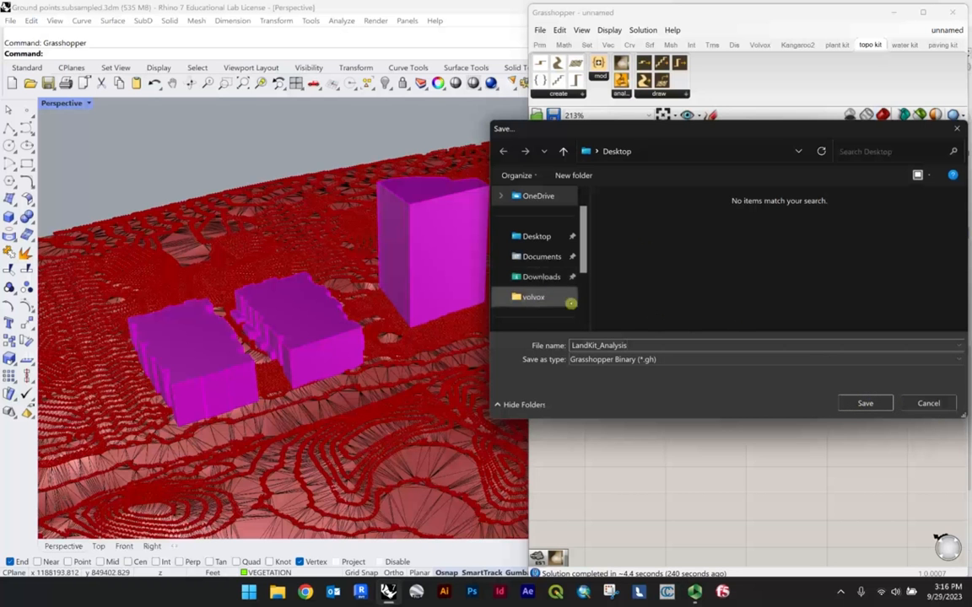
{"action": "left_click", "coordinate": [541, 277]}
{"action": "left_click", "coordinate": [866, 402]}
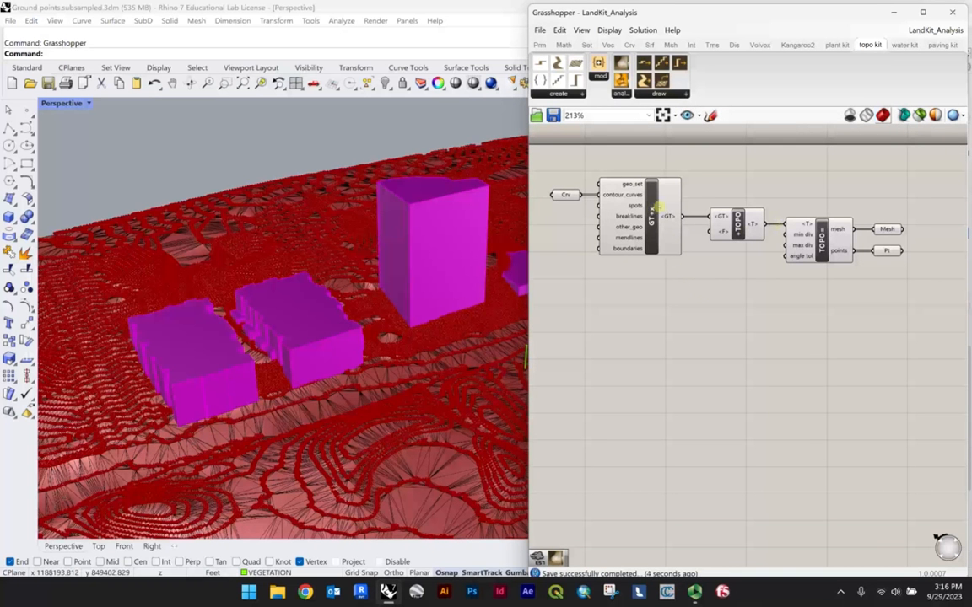
Step: Disable the preview of the TOPO= component that outputs the mesh and points
{"action": "right_click_drag", "start_coordinate": [713, 208], "coordinate": [707, 216]}
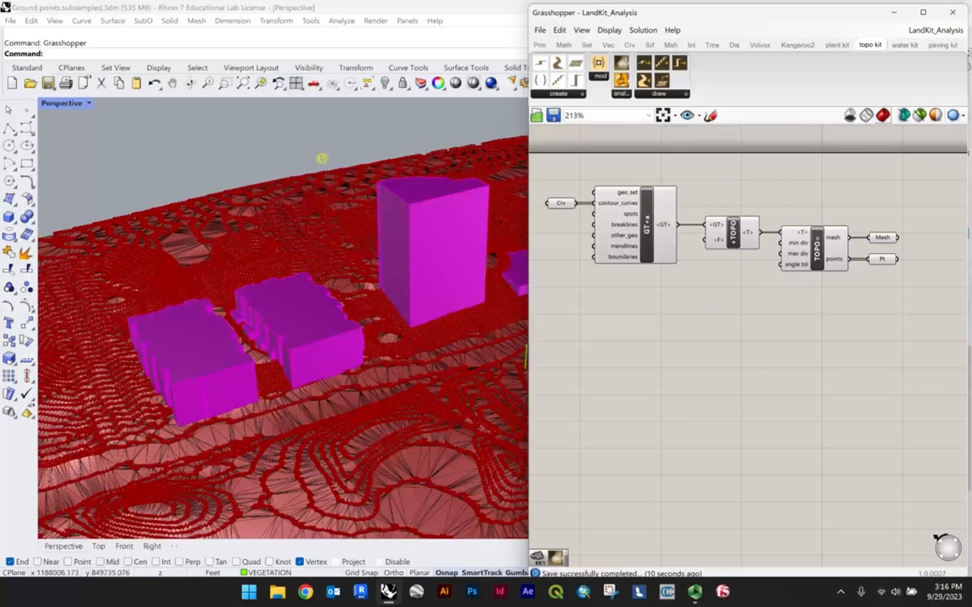
{"action": "right_click_drag", "start_coordinate": [334, 295], "coordinate": [357, 341]}
{"action": "left_click", "coordinate": [637, 346]}
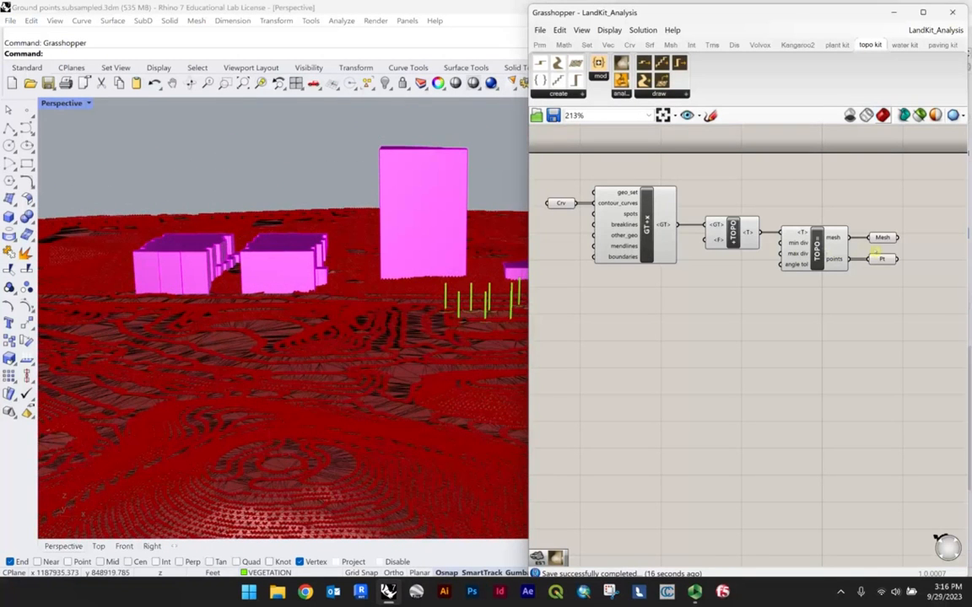
{"action": "right_click_drag", "start_coordinate": [338, 321], "coordinate": [269, 394]}
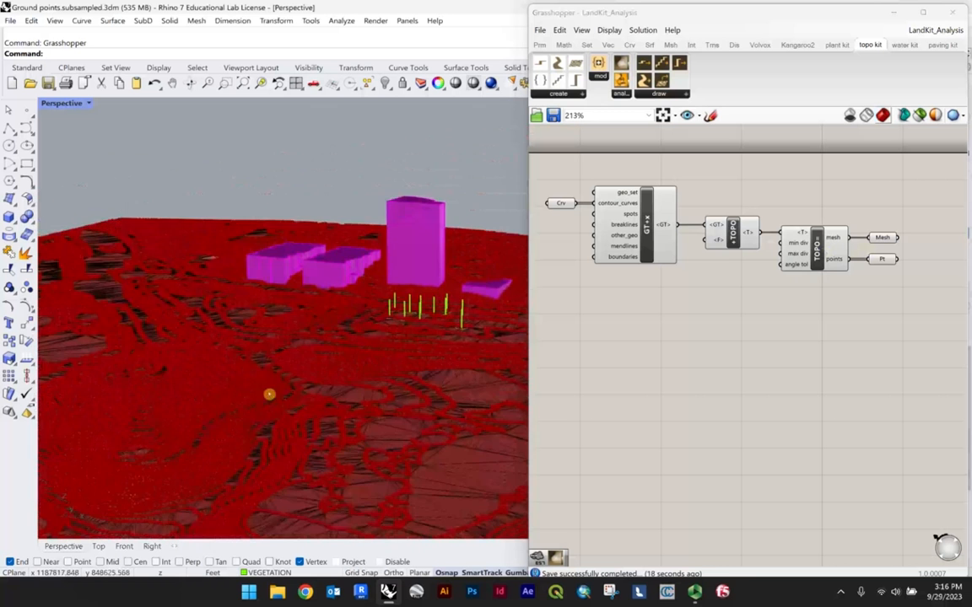
{"action": "right_click_drag", "start_coordinate": [347, 402], "coordinate": [369, 319]}
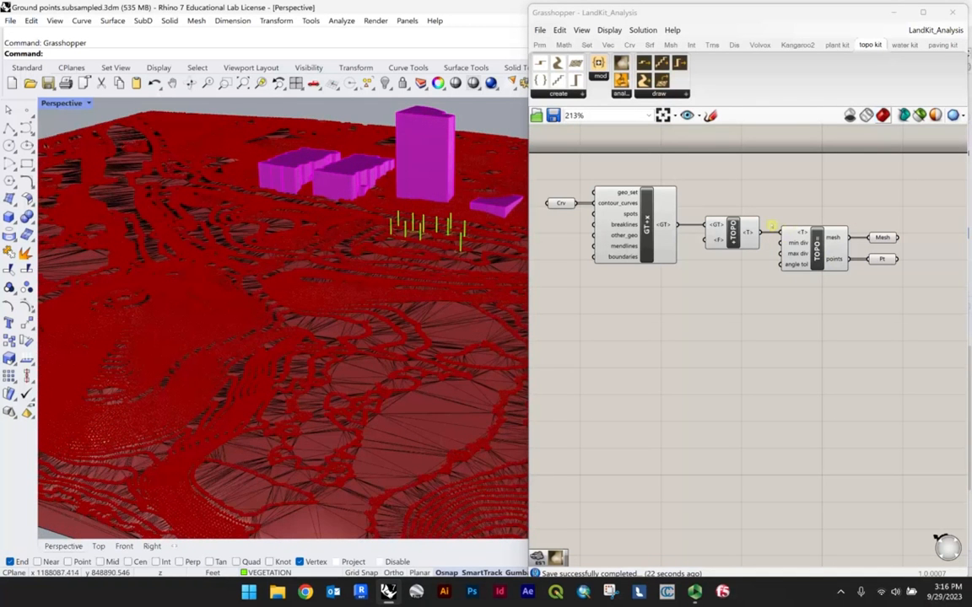
{"action": "mouse_move", "coordinate": [887, 239]}
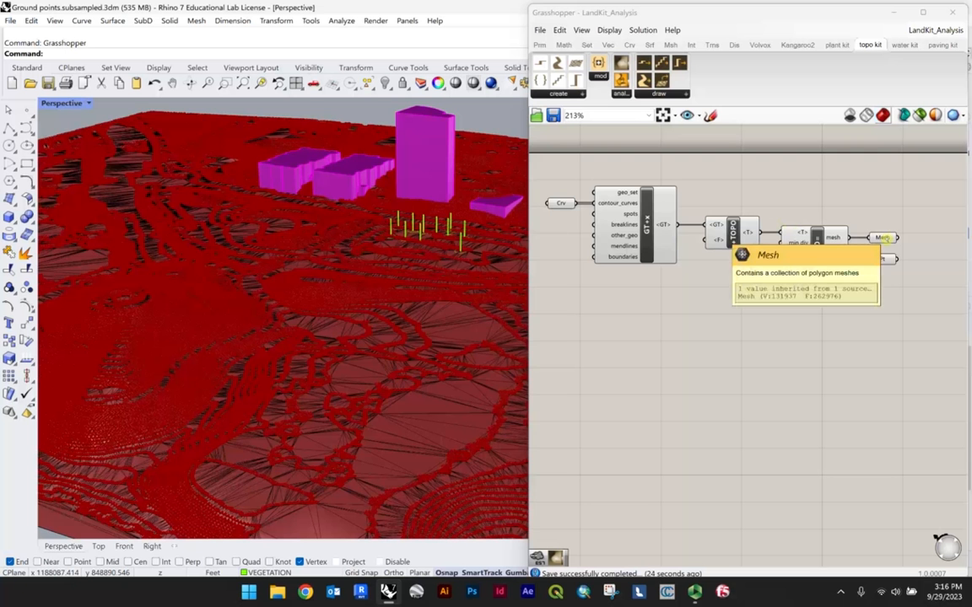
{"action": "left_click", "coordinate": [824, 245]}
{"action": "middle_click", "coordinate": [824, 244]}
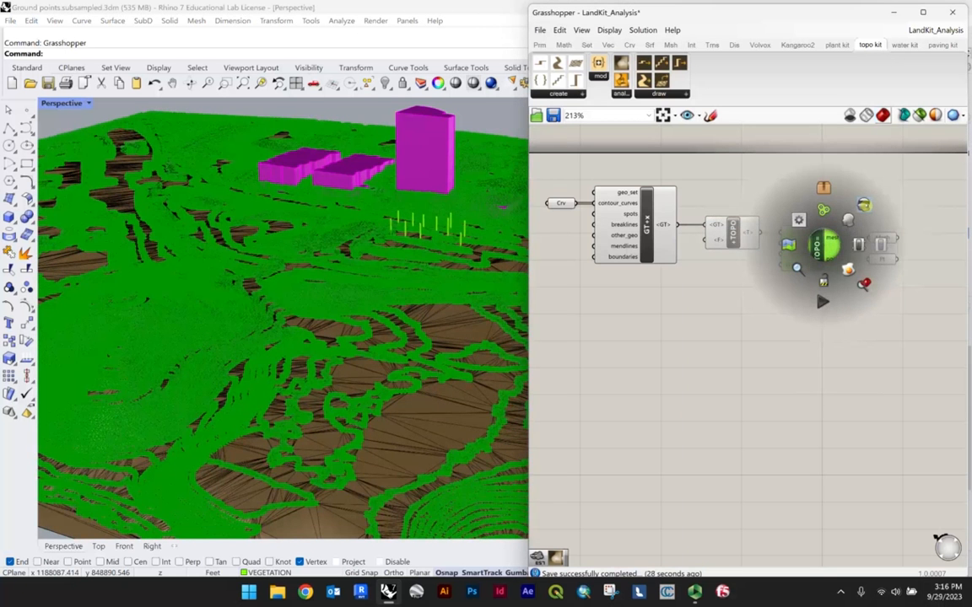
{"action": "left_click", "coordinate": [865, 205]}
{"action": "middle_click", "coordinate": [883, 237]}
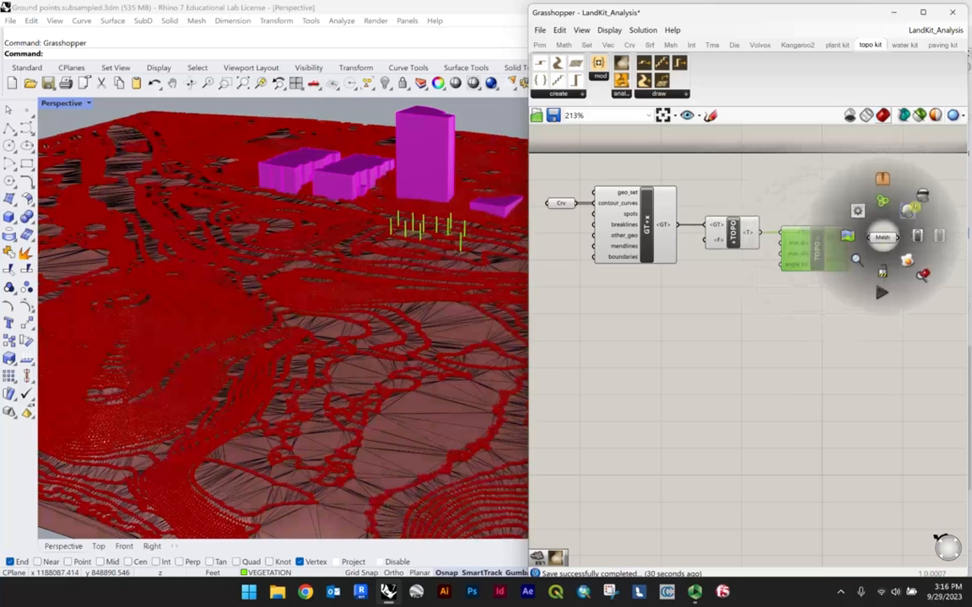
{"action": "left_click", "coordinate": [923, 197]}
{"action": "middle_click", "coordinate": [883, 259]}
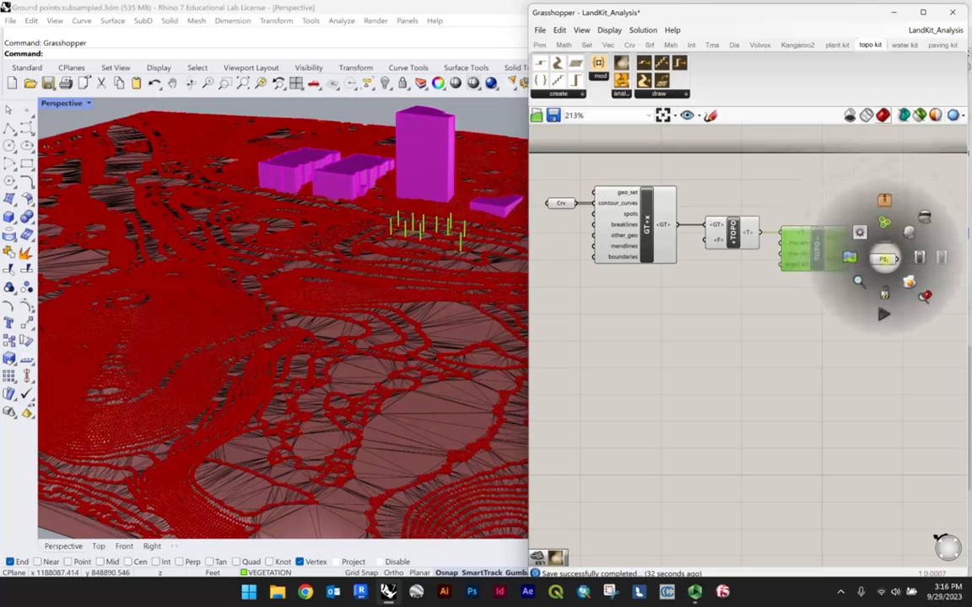
{"action": "left_click", "coordinate": [326, 103]}
Step: Disable the previews of the +TOPO component and the Crv contour input parameter
{"action": "left_click", "coordinate": [746, 235]}
{"action": "middle_click", "coordinate": [724, 233]}
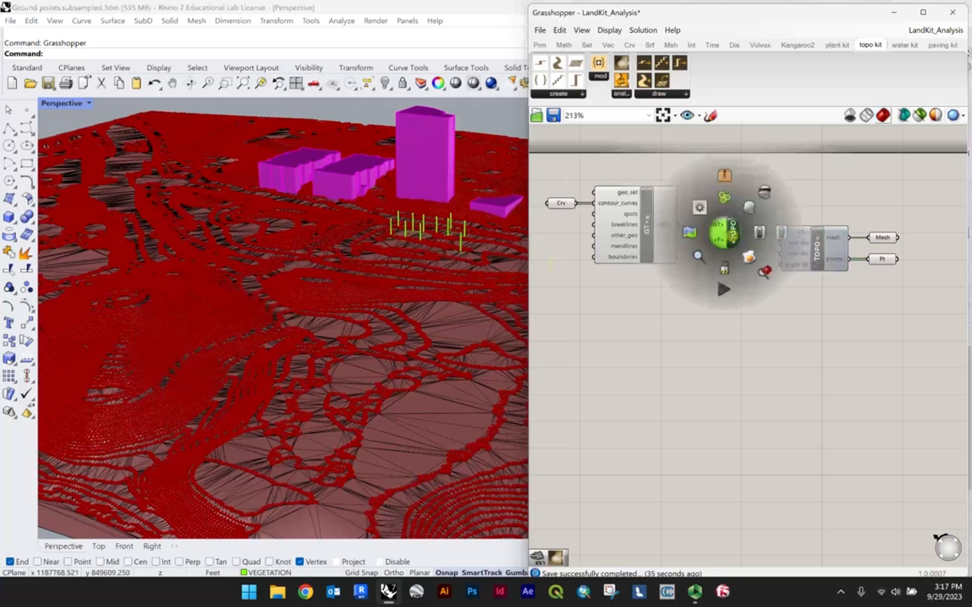
{"action": "left_click", "coordinate": [766, 193]}
{"action": "middle_click", "coordinate": [644, 226]}
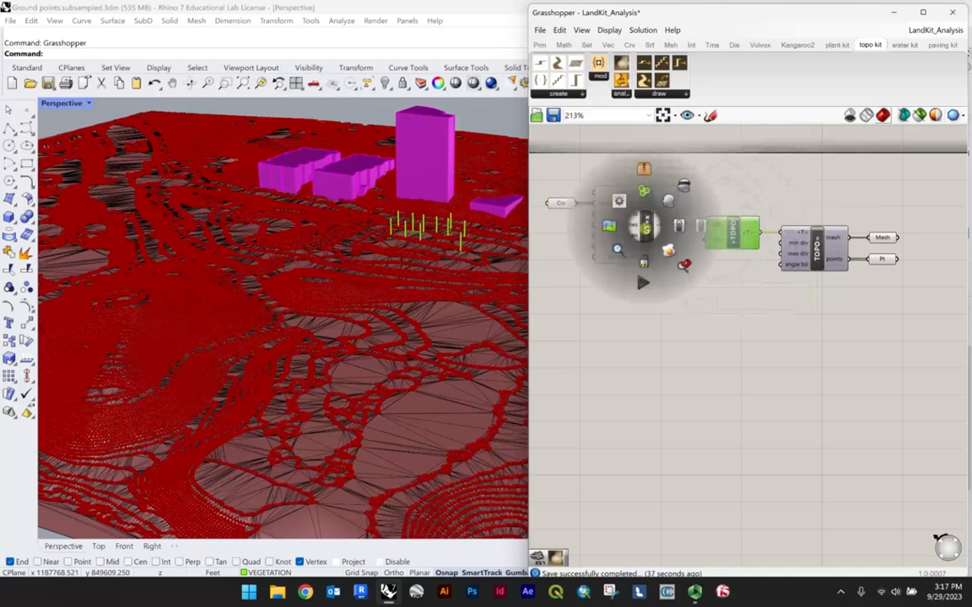
{"action": "left_click", "coordinate": [686, 186]}
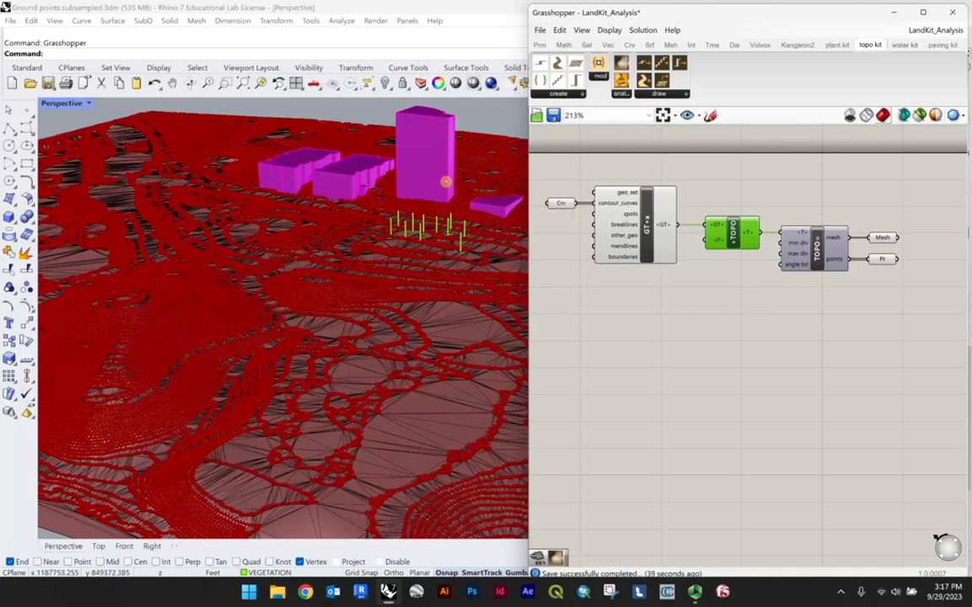
{"action": "left_click", "coordinate": [560, 204]}
{"action": "middle_click", "coordinate": [561, 203]}
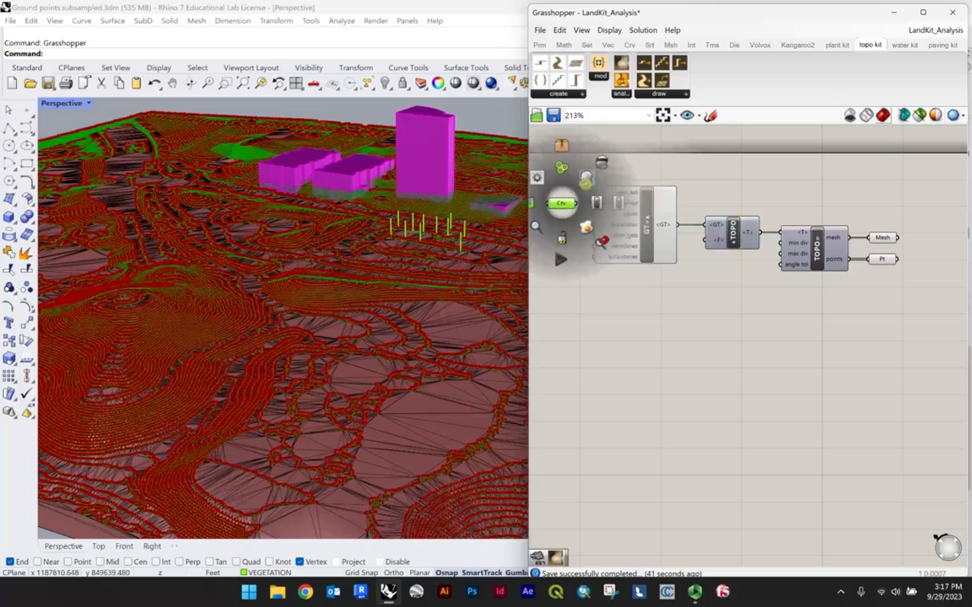
{"action": "left_click", "coordinate": [602, 164]}
Step: Disable the preview of the Pt output parameter and clear the terrain mesh selection in Rhino
{"action": "scroll", "coordinate": [356, 293], "scroll_direction": "down", "scroll_amount": 9}
{"action": "left_click", "coordinate": [452, 177]}
{"action": "scroll", "coordinate": [442, 240], "scroll_direction": "up", "scroll_amount": 7}
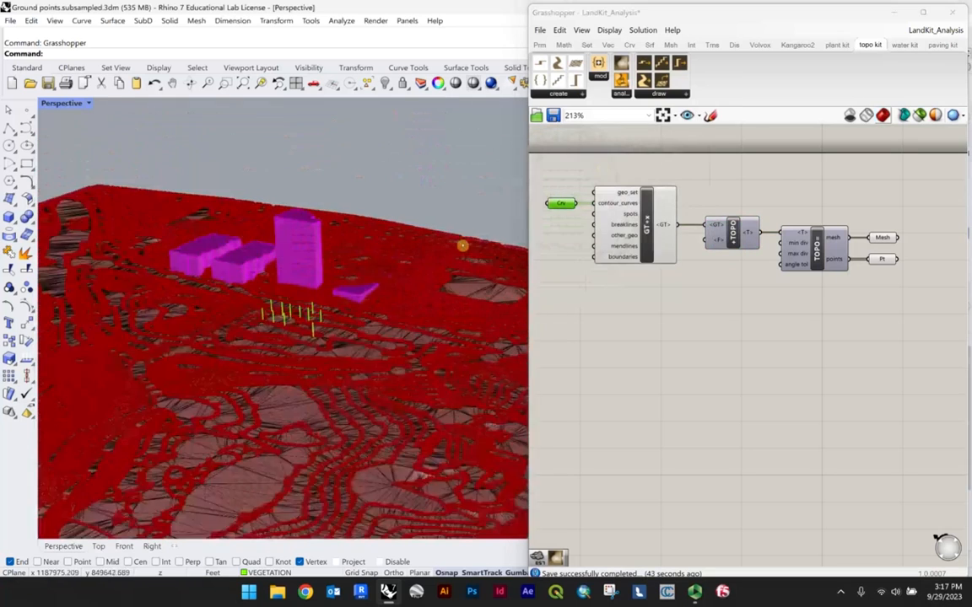
{"action": "right_click_drag", "start_coordinate": [460, 244], "coordinate": [594, 260]}
{"action": "scroll", "coordinate": [598, 264], "scroll_direction": "down", "scroll_amount": 2}
{"action": "right_click_drag", "start_coordinate": [406, 297], "coordinate": [412, 347]}
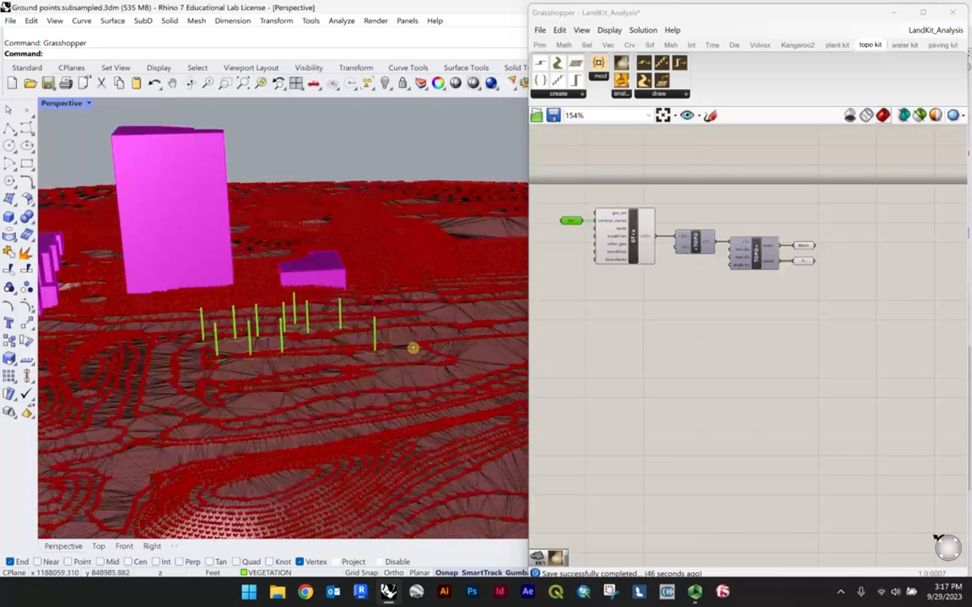
{"action": "left_click", "coordinate": [408, 382]}
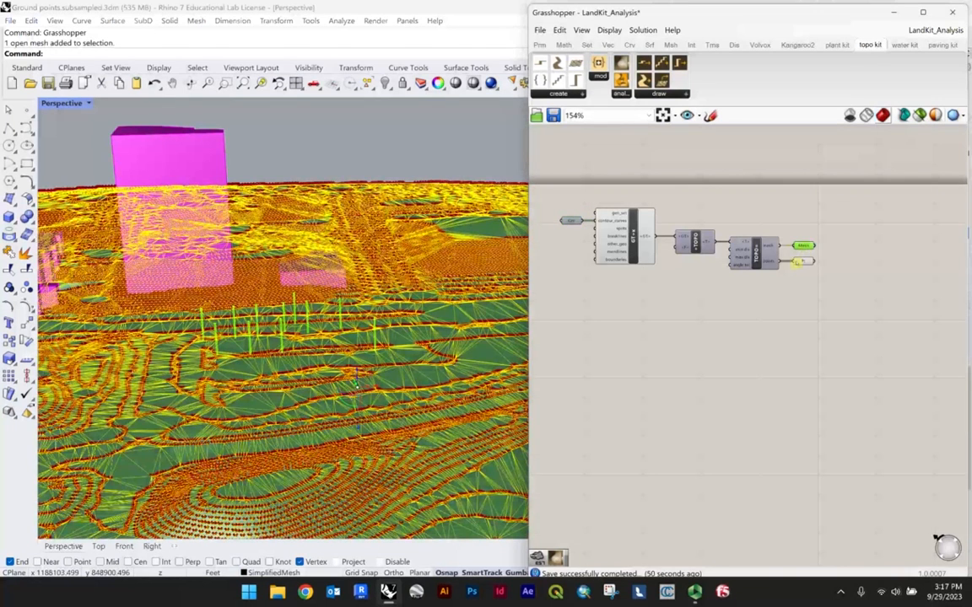
{"action": "middle_click", "coordinate": [803, 261]}
{"action": "left_click", "coordinate": [838, 222]}
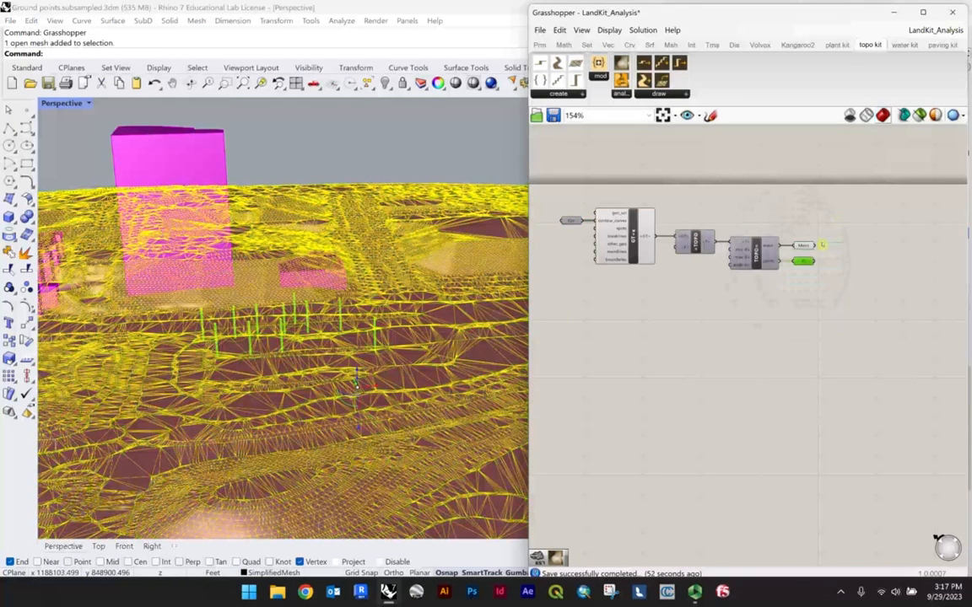
{"action": "left_click", "coordinate": [372, 174]}
Step: Examine the previewed terrain mesh around the buildings and out to the site boundary
{"action": "scroll", "coordinate": [369, 184], "scroll_direction": "down", "scroll_amount": 4}
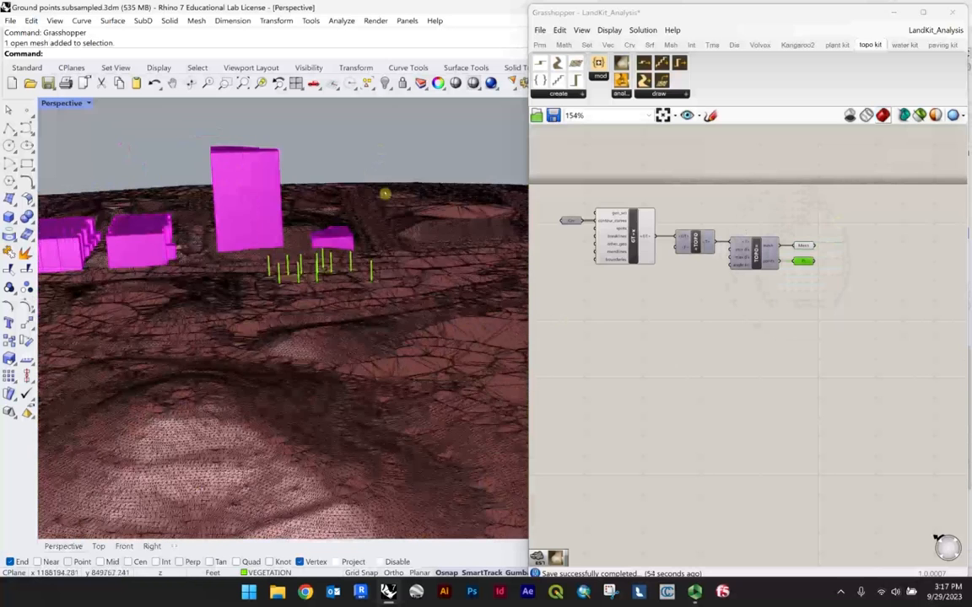
{"action": "scroll", "coordinate": [384, 194], "scroll_direction": "down", "scroll_amount": 3}
{"action": "scroll", "coordinate": [825, 269], "scroll_direction": "up", "scroll_amount": 4}
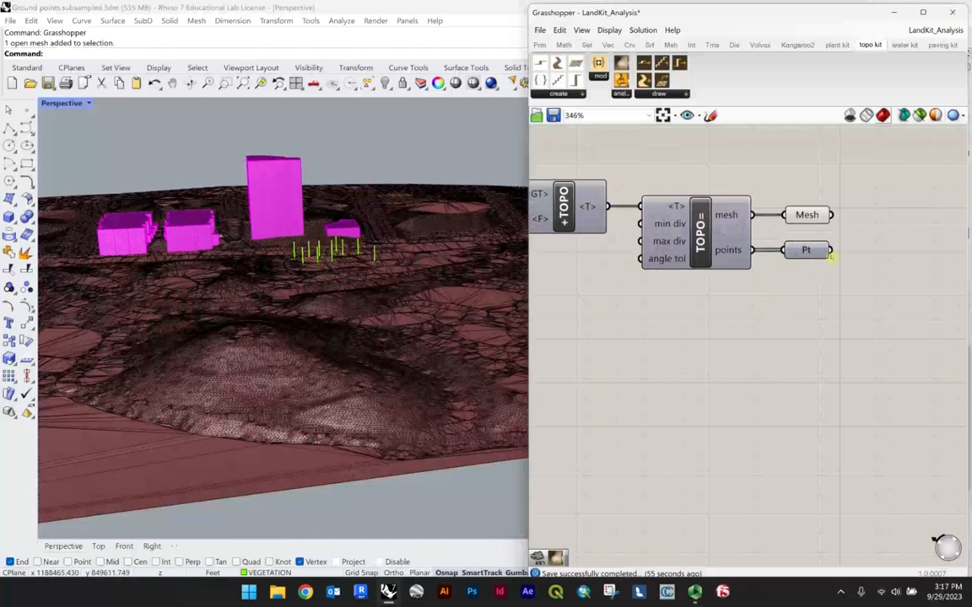
{"action": "right_click_drag", "start_coordinate": [305, 293], "coordinate": [337, 302]}
{"action": "middle_click", "coordinate": [806, 250]}
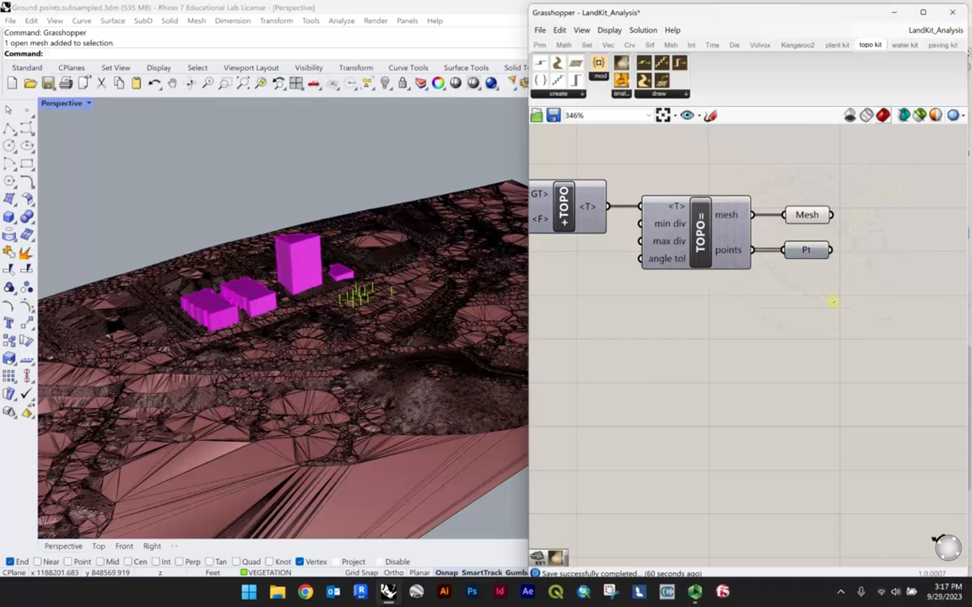
{"action": "scroll", "coordinate": [787, 291], "scroll_direction": "down", "scroll_amount": 4}
{"action": "right_click_drag", "start_coordinate": [424, 329], "coordinate": [334, 277], "text": "shift"}
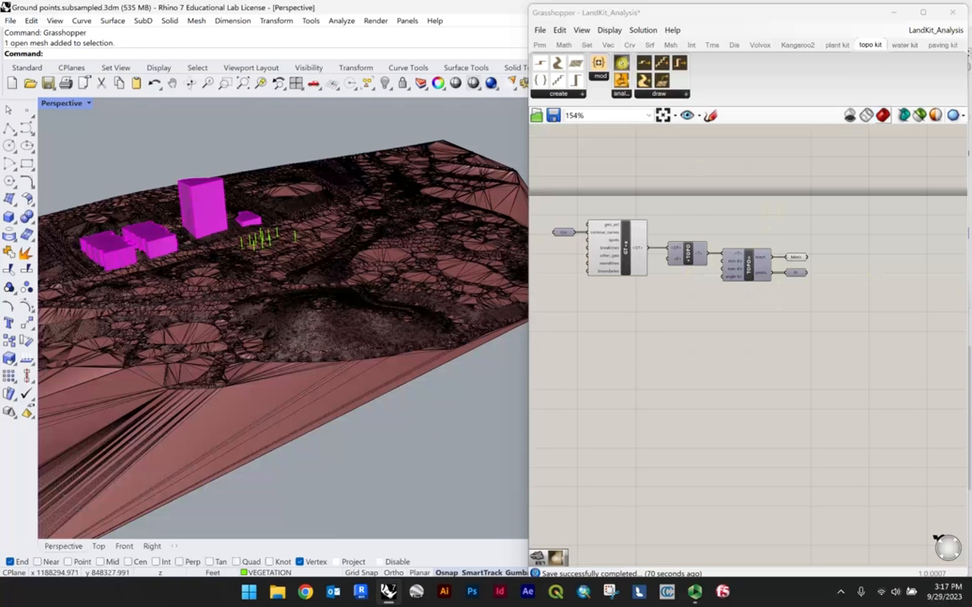
Step: Place an ELEVATION component and a SLOPEpieces component on the canvas beside the TOPO= component's outputs
{"action": "left_click_drag", "start_coordinate": [621, 78], "coordinate": [873, 253]}
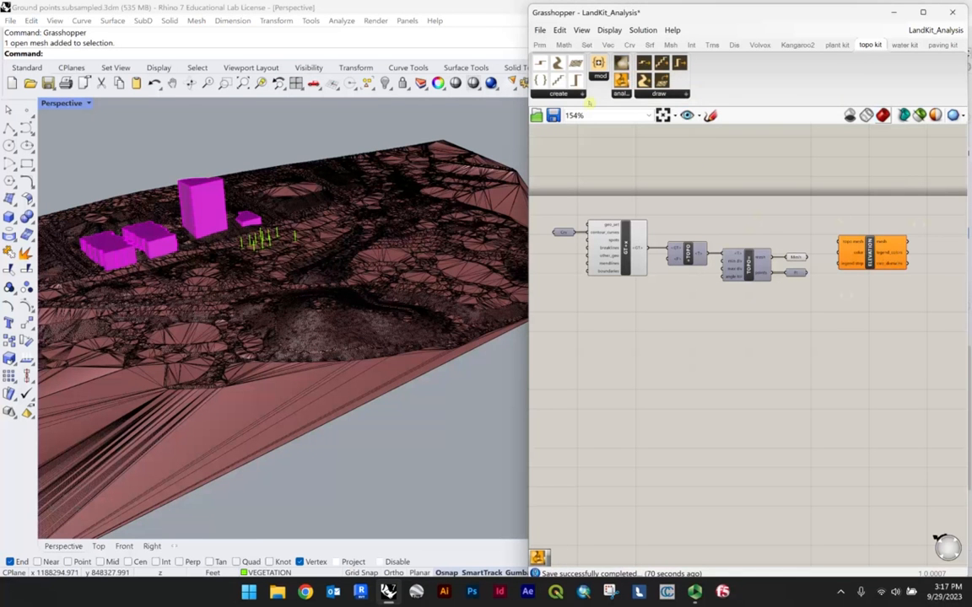
{"action": "left_click_drag", "start_coordinate": [622, 82], "coordinate": [864, 306]}
{"action": "scroll", "coordinate": [901, 323], "scroll_direction": "up", "scroll_amount": 4}
{"action": "left_click", "coordinate": [796, 344]}
{"action": "scroll", "coordinate": [662, 231], "scroll_direction": "down", "scroll_amount": 1}
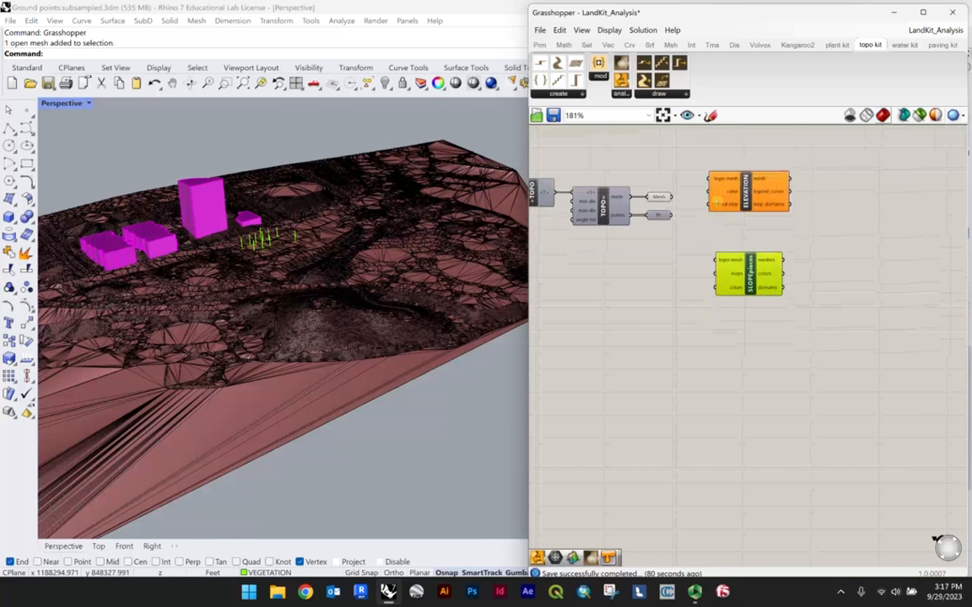
{"action": "scroll", "coordinate": [745, 186], "scroll_direction": "up", "scroll_amount": 1}
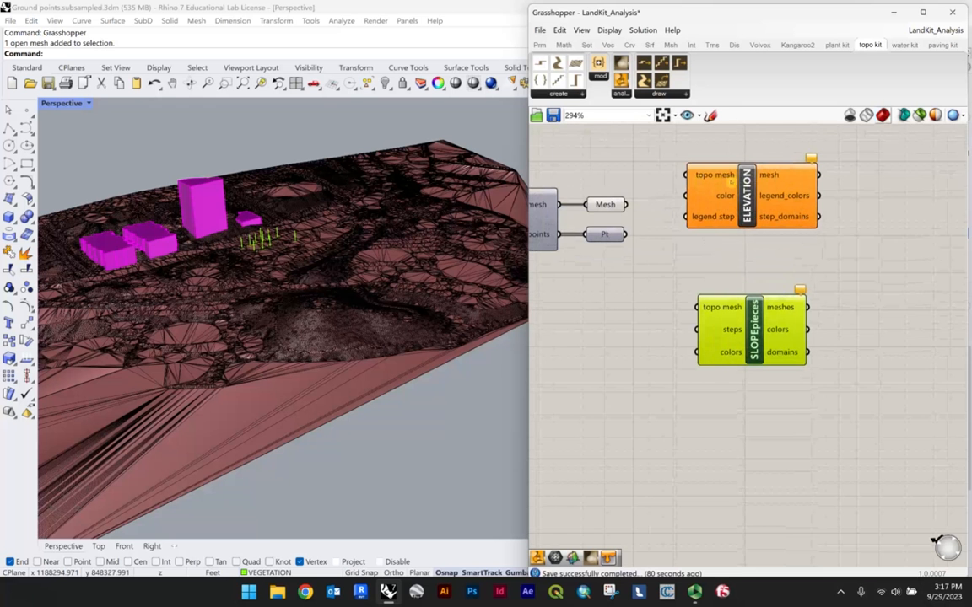
{"action": "scroll", "coordinate": [770, 239], "scroll_direction": "down", "scroll_amount": 3}
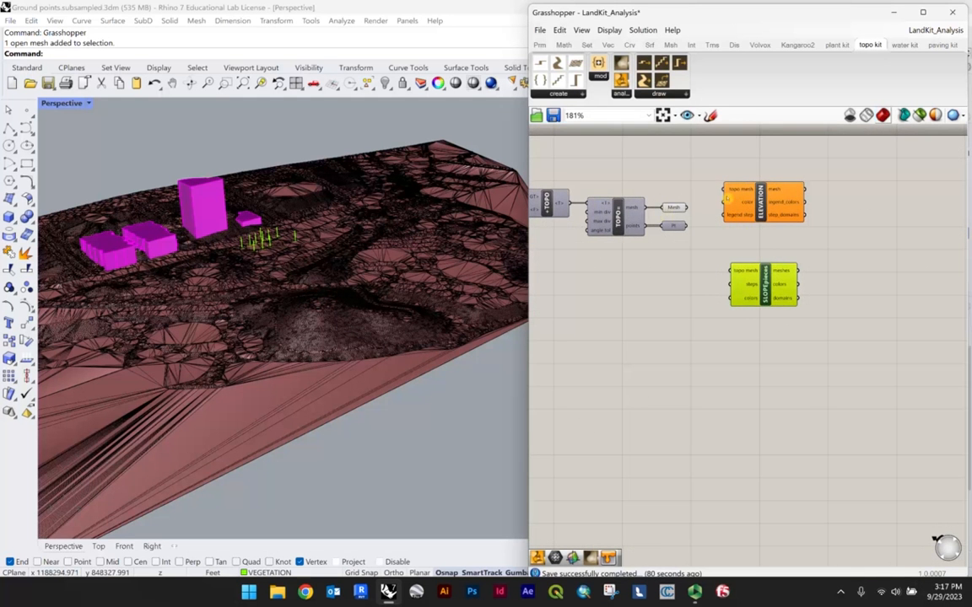
Step: Move the SLOPEpieces and ELEVATION components lower on the canvas, keeping SLOPEpieces below ELEVATION
{"action": "scroll", "coordinate": [725, 244], "scroll_direction": "down", "scroll_amount": 3}
{"action": "scroll", "coordinate": [779, 278], "scroll_direction": "up", "scroll_amount": 2}
{"action": "left_click_drag", "start_coordinate": [780, 278], "coordinate": [781, 362]}
{"action": "left_click_drag", "start_coordinate": [780, 204], "coordinate": [786, 280]}
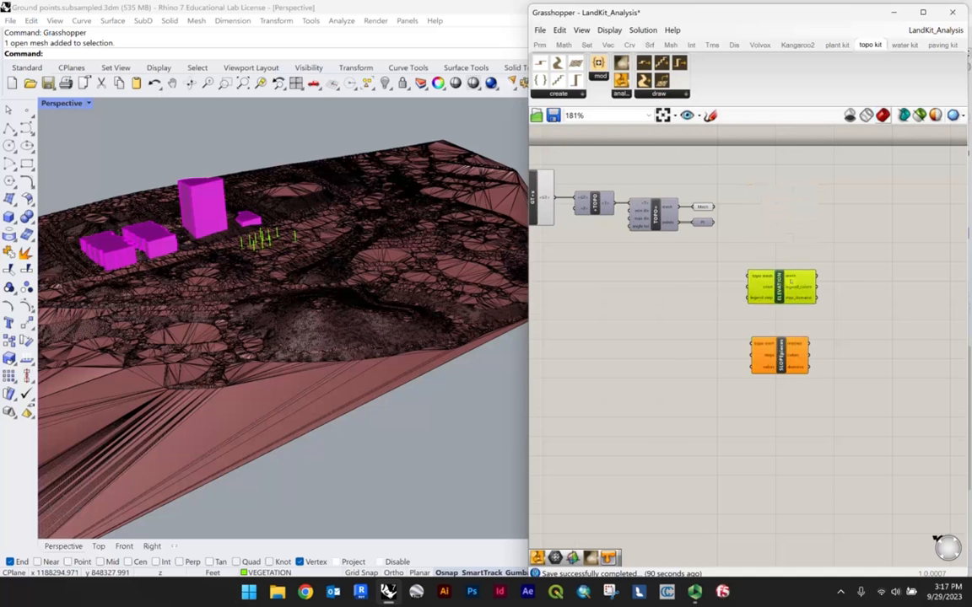
{"action": "scroll", "coordinate": [790, 281], "scroll_direction": "up", "scroll_amount": 3}
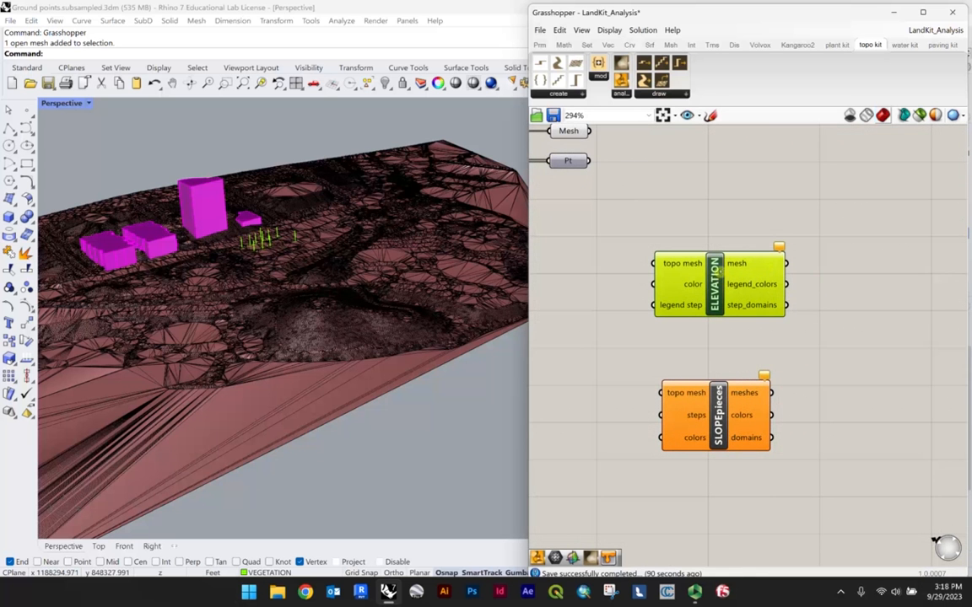
{"action": "scroll", "coordinate": [717, 272], "scroll_direction": "down", "scroll_amount": 2}
{"action": "right_click_drag", "start_coordinate": [725, 264], "coordinate": [733, 306]}
{"action": "scroll", "coordinate": [733, 307], "scroll_direction": "up", "scroll_amount": 1}
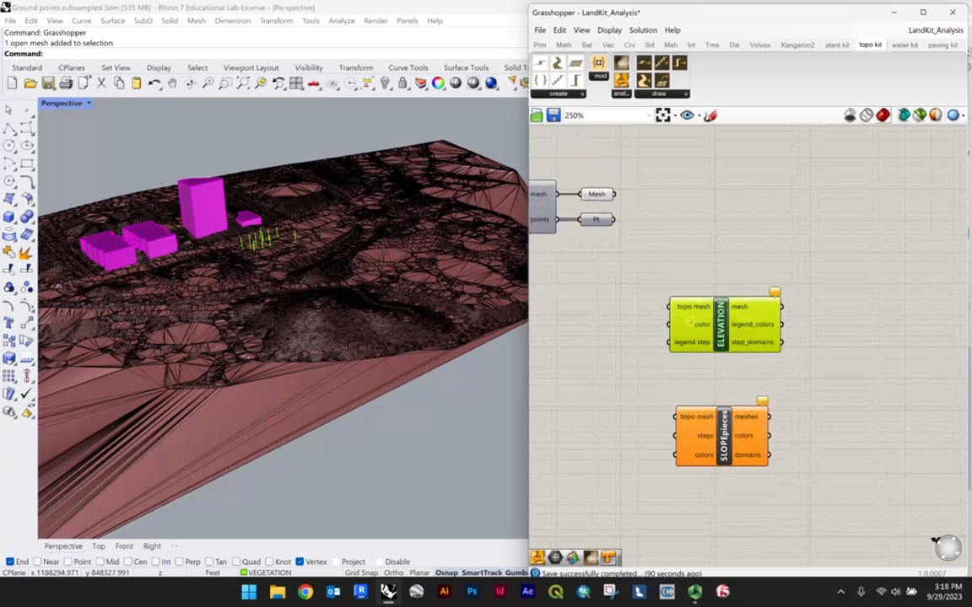
Step: Move the ELEVATION component level with the Mesh parameter and connect Mesh to its topo mesh input
{"action": "left_click_drag", "start_coordinate": [722, 325], "coordinate": [714, 214]}
{"action": "scroll", "coordinate": [690, 205], "scroll_direction": "up", "scroll_amount": 2}
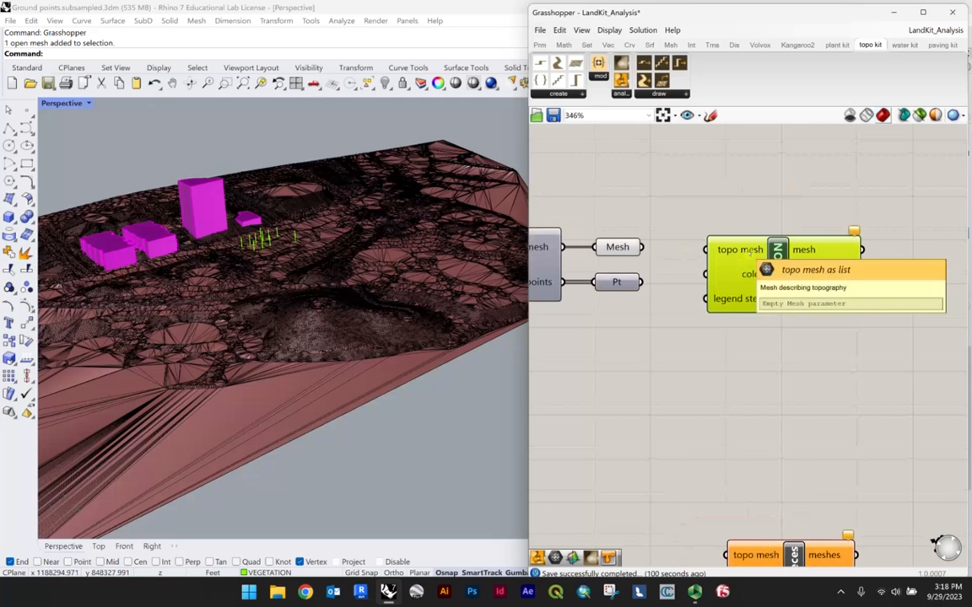
{"action": "left_click_drag", "start_coordinate": [656, 234], "coordinate": [692, 250]}
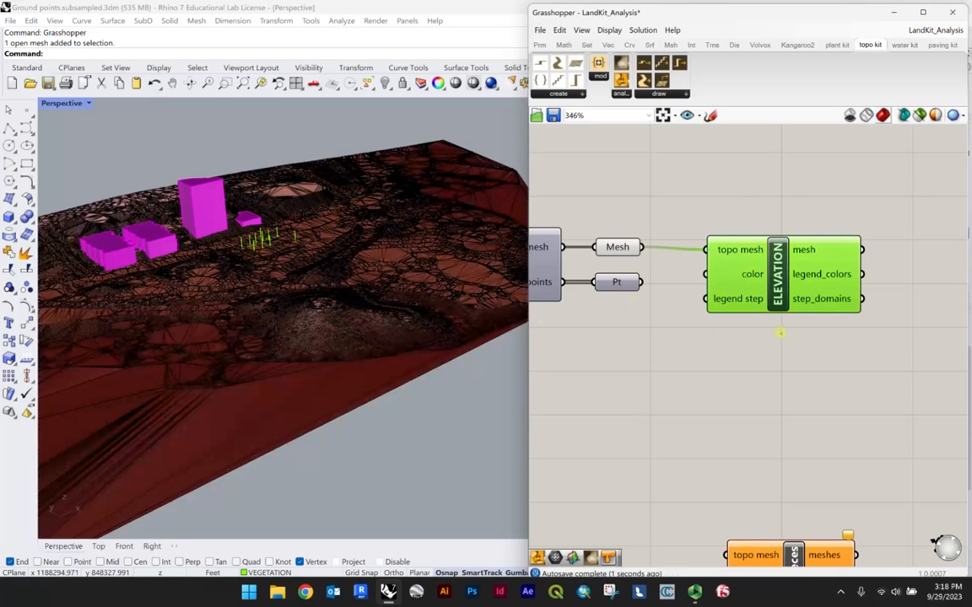
{"action": "scroll", "coordinate": [635, 297], "scroll_direction": "down", "scroll_amount": 1}
Step: Set the Perspective viewport to Rendered mode and examine the elevation colour gradient across the terrain
{"action": "right_click_drag", "start_coordinate": [264, 241], "coordinate": [352, 225]}
{"action": "scroll", "coordinate": [246, 180], "scroll_direction": "up", "scroll_amount": 2}
{"action": "left_click", "coordinate": [69, 103]}
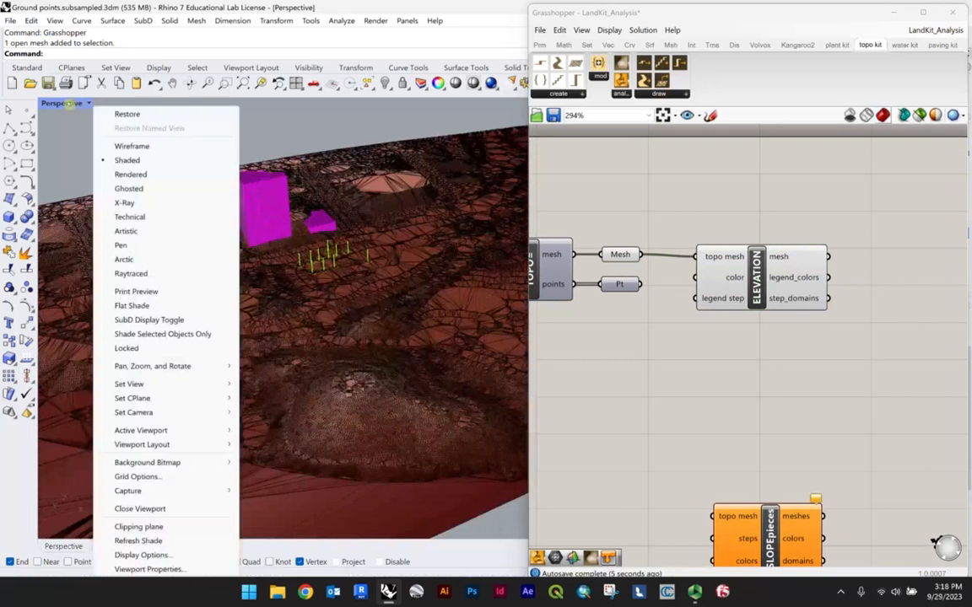
{"action": "left_click", "coordinate": [131, 175]}
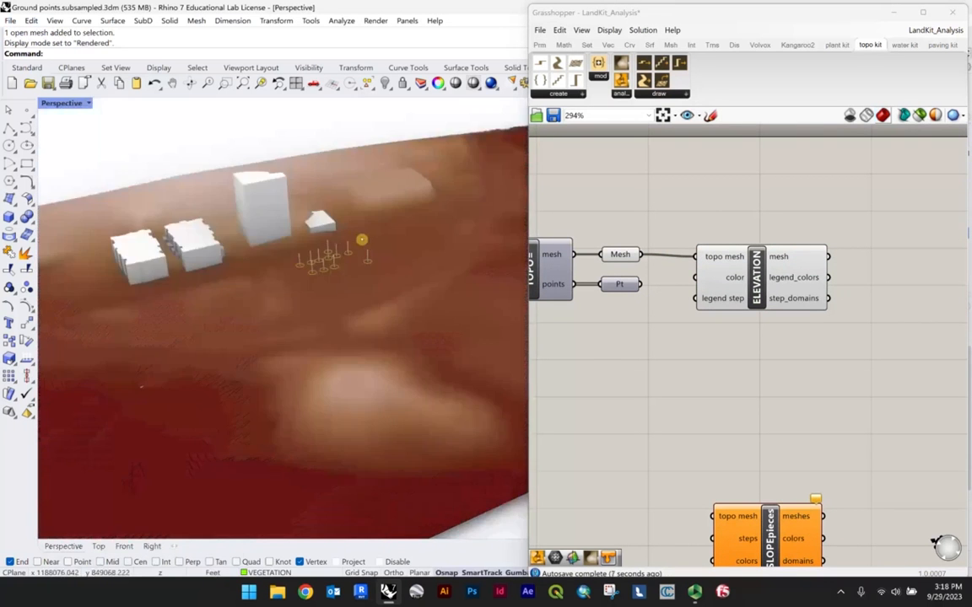
{"action": "scroll", "coordinate": [354, 244], "scroll_direction": "down", "scroll_amount": 4}
{"action": "scroll", "coordinate": [421, 210], "scroll_direction": "up", "scroll_amount": 4}
{"action": "right_click_drag", "start_coordinate": [347, 242], "coordinate": [432, 247]}
{"action": "right_click_drag", "start_coordinate": [209, 269], "coordinate": [304, 227]}
{"action": "scroll", "coordinate": [320, 201], "scroll_direction": "down", "scroll_amount": 4}
{"action": "scroll", "coordinate": [350, 238], "scroll_direction": "up", "scroll_amount": 3}
Step: Return the Perspective viewport to Shaded mode and inspect the coloured terrain mesh around the buildings
{"action": "left_click", "coordinate": [71, 106]}
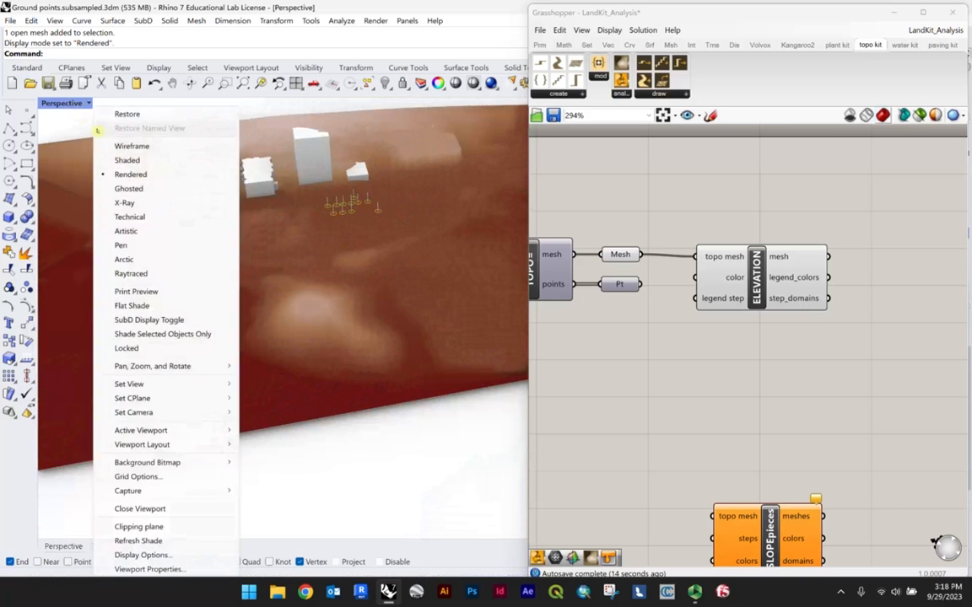
{"action": "left_click", "coordinate": [135, 157]}
{"action": "right_click_drag", "start_coordinate": [259, 279], "coordinate": [334, 284]}
{"action": "scroll", "coordinate": [312, 186], "scroll_direction": "up", "scroll_amount": 5}
{"action": "right_click_drag", "start_coordinate": [327, 189], "coordinate": [313, 224]}
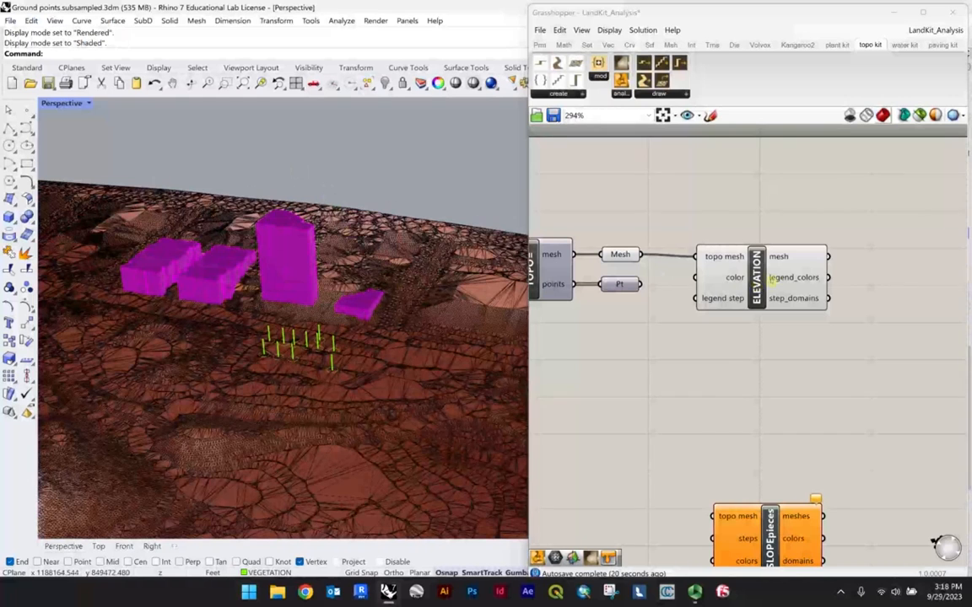
{"action": "left_click_drag", "start_coordinate": [757, 286], "coordinate": [756, 284]}
{"action": "scroll", "coordinate": [756, 281], "scroll_direction": "down", "scroll_amount": 3}
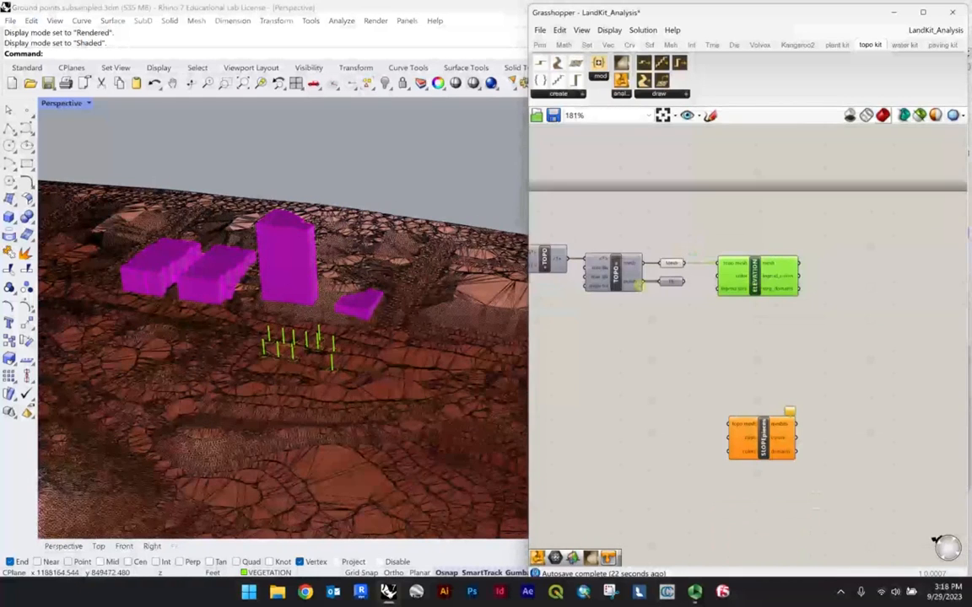
{"action": "right_click_drag", "start_coordinate": [364, 220], "coordinate": [317, 225]}
{"action": "right_click_drag", "start_coordinate": [246, 232], "coordinate": [390, 255]}
{"action": "scroll", "coordinate": [354, 281], "scroll_direction": "down", "scroll_amount": 5}
{"action": "scroll", "coordinate": [780, 288], "scroll_direction": "up", "scroll_amount": 2}
Step: Add a Colour Swatch in front of the ELEVATION component and connect it to the color input
{"action": "left_click_drag", "start_coordinate": [741, 270], "coordinate": [791, 270]}
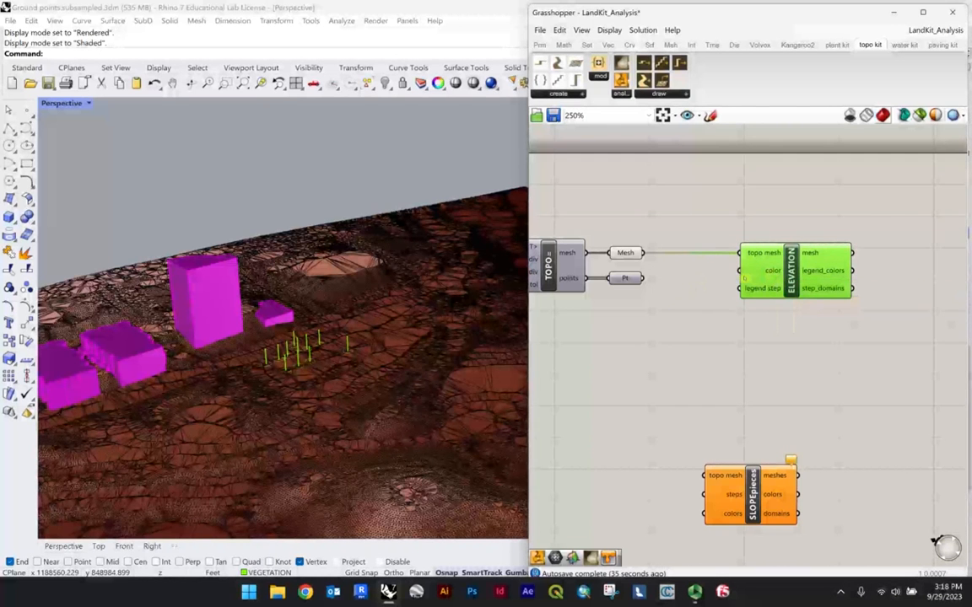
{"action": "double_click", "coordinate": [685, 287]}
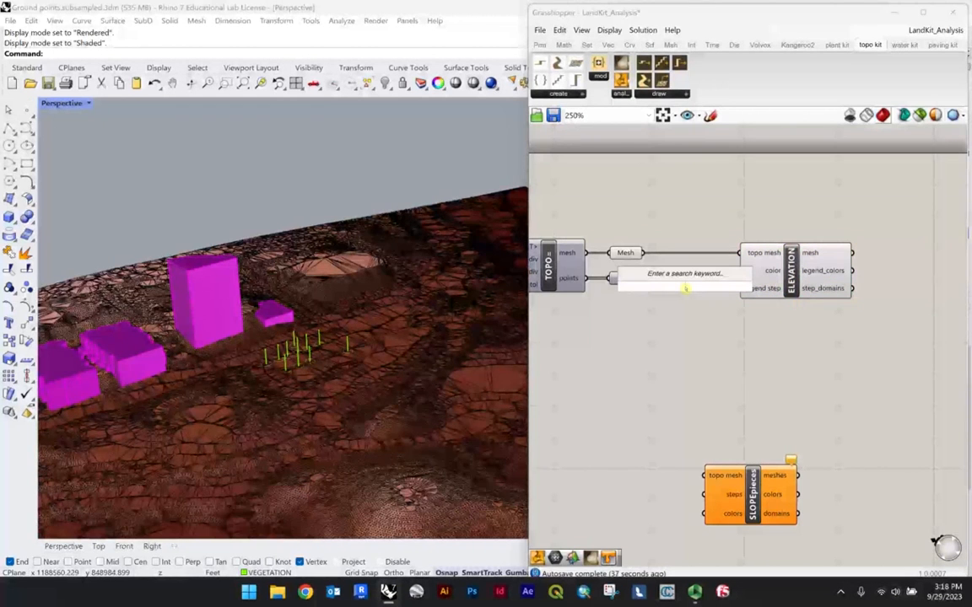
{"action": "type", "text": "swa"}
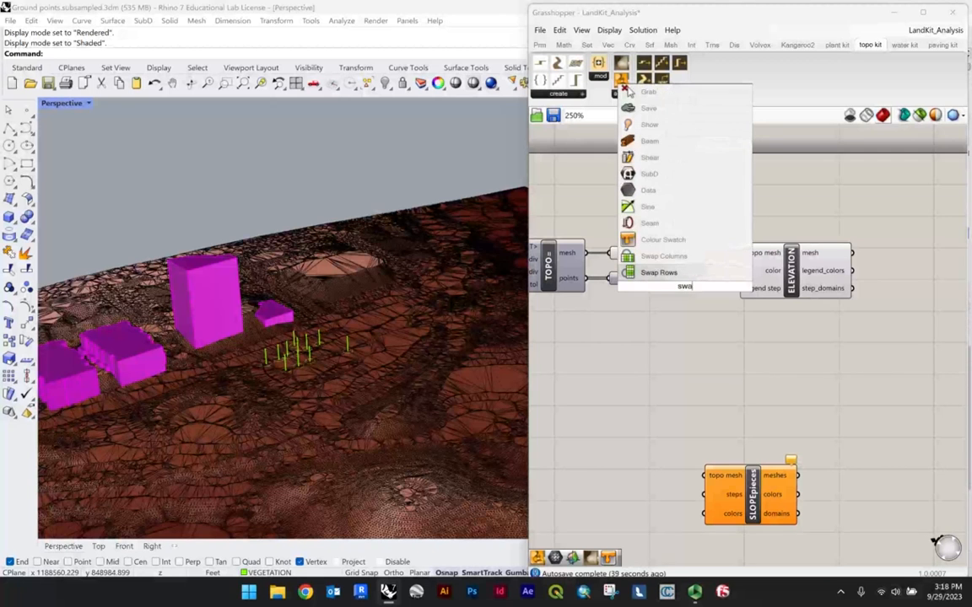
{"action": "type", "text": "tch"}
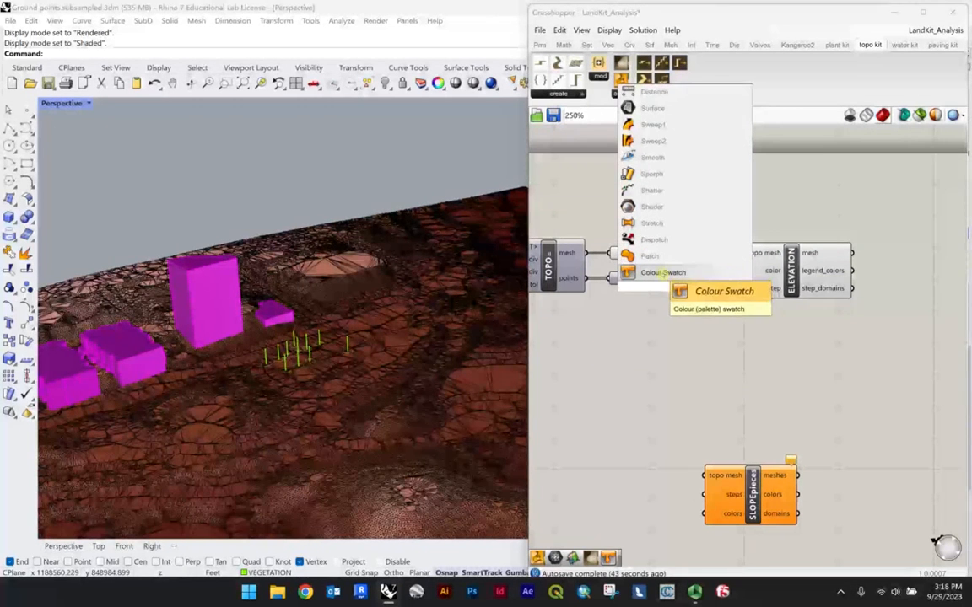
{"action": "left_click", "coordinate": [665, 273]}
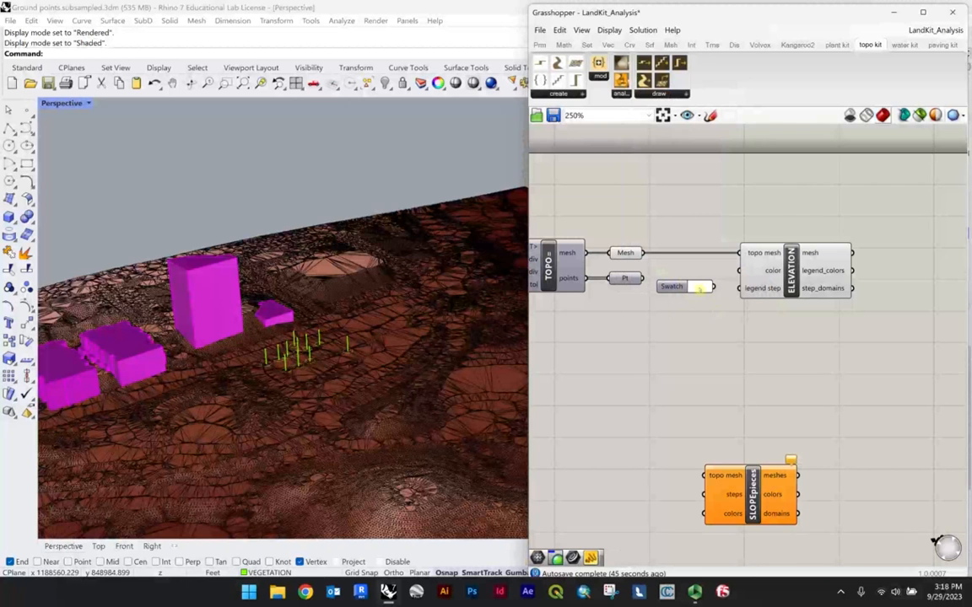
{"action": "left_click_drag", "start_coordinate": [714, 286], "coordinate": [740, 271]}
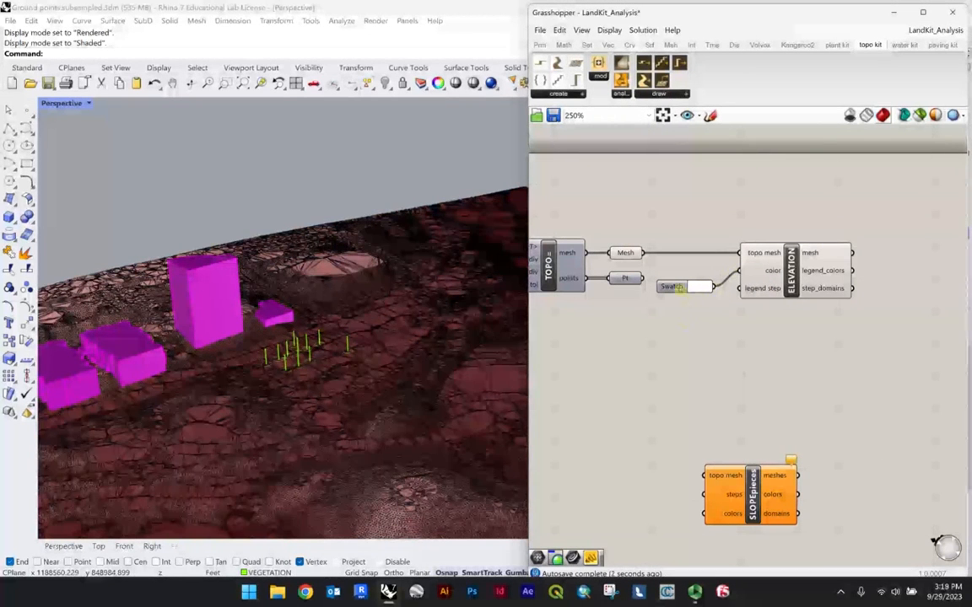
{"action": "left_click_drag", "start_coordinate": [679, 287], "coordinate": [685, 271]}
Step: Set the swatch colour to purple with R 202, G 37, B 255
{"action": "left_click", "coordinate": [703, 272]}
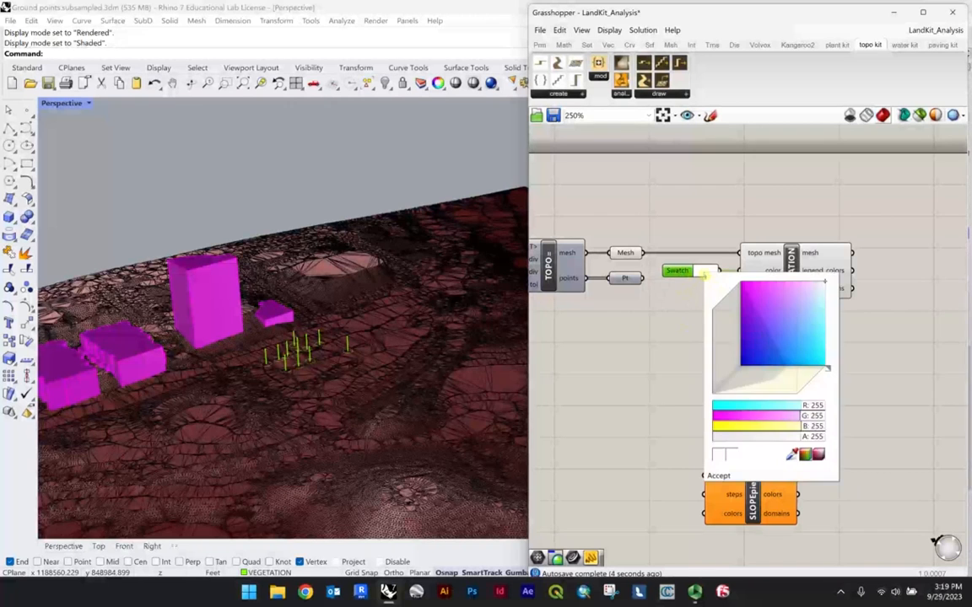
{"action": "mouse_move", "coordinate": [752, 295]}
{"action": "left_mouse_down"}
{"action": "mouse_move", "coordinate": [791, 293]}
{"action": "mouse_move", "coordinate": [760, 303]}
{"action": "left_mouse_up"}
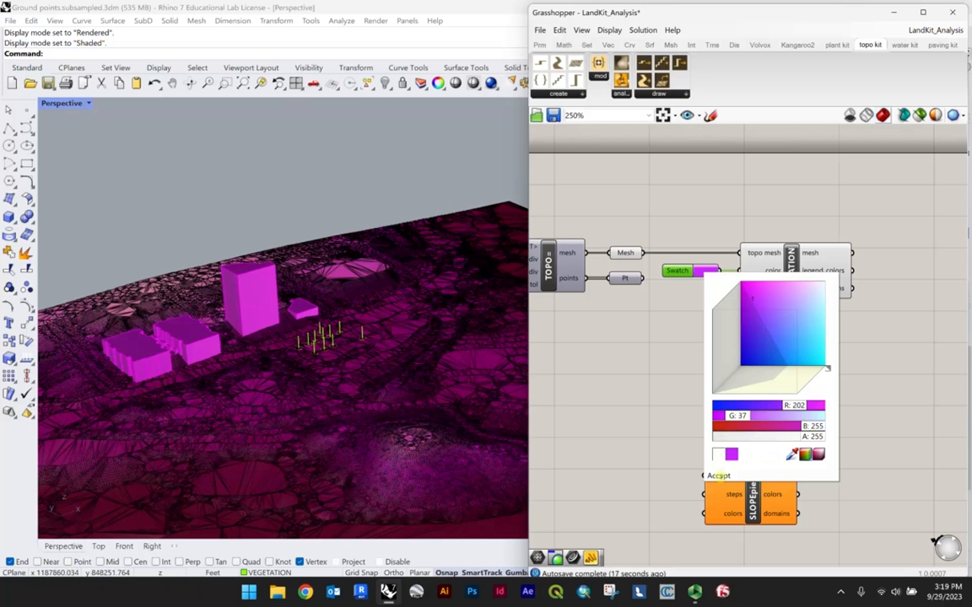
{"action": "left_click", "coordinate": [718, 476]}
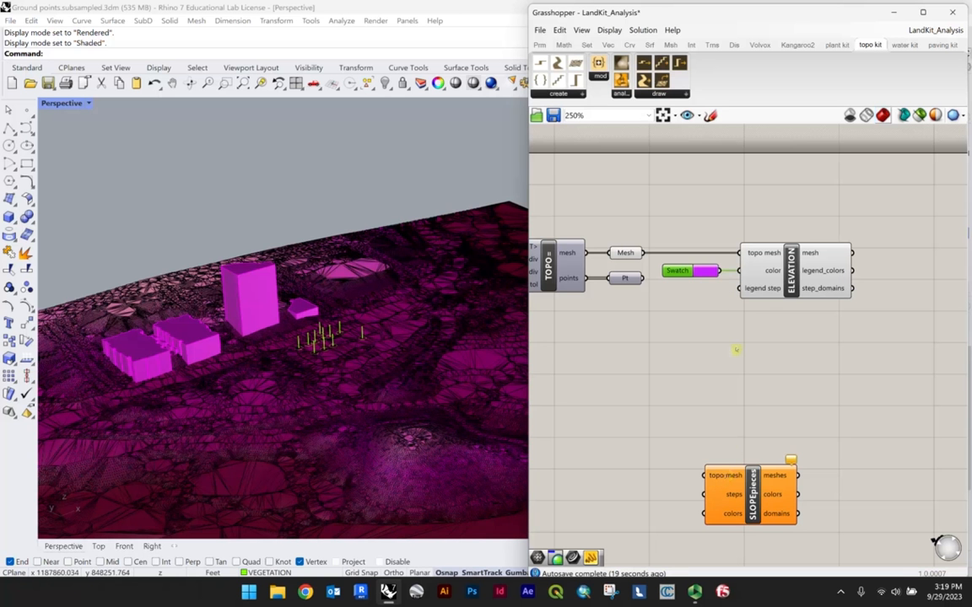
Step: Maximize the Top viewport in Rendered mode and examine the purple elevation gradient over the whole site
{"action": "scroll", "coordinate": [329, 263], "scroll_direction": "down", "scroll_amount": 6}
{"action": "right_click_drag", "start_coordinate": [334, 269], "coordinate": [300, 270]}
{"action": "scroll", "coordinate": [316, 319], "scroll_direction": "up", "scroll_amount": 6}
{"action": "double_click", "coordinate": [56, 104]}
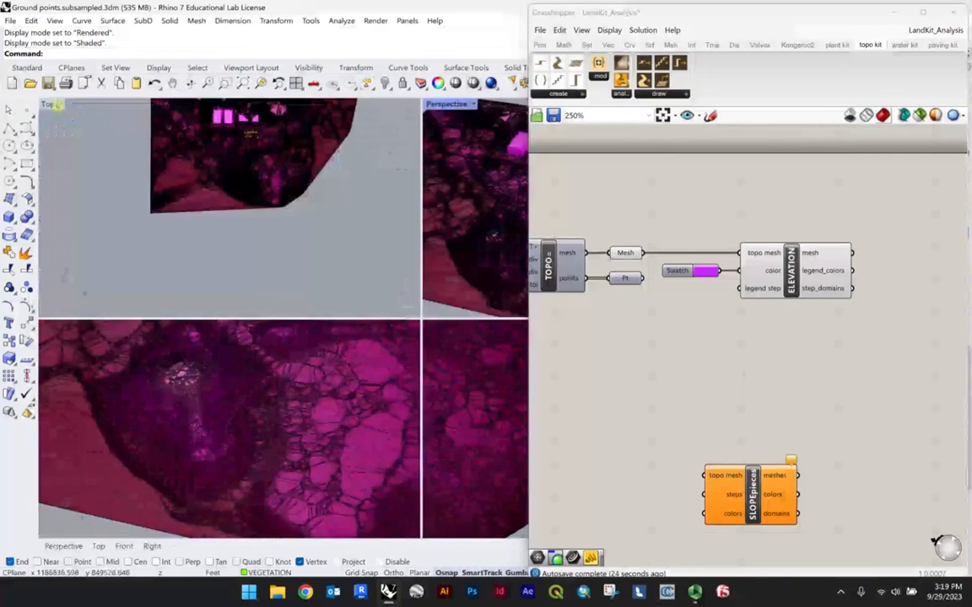
{"action": "double_click", "coordinate": [49, 103]}
{"action": "right_click_drag", "start_coordinate": [342, 189], "coordinate": [242, 331]}
{"action": "left_click", "coordinate": [49, 103]}
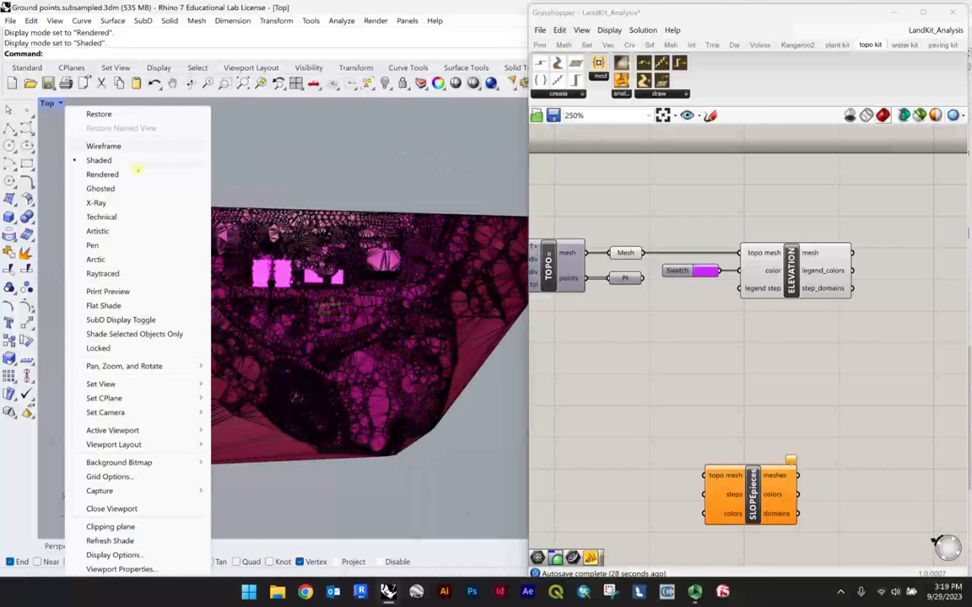
{"action": "left_click", "coordinate": [130, 174]}
{"action": "scroll", "coordinate": [366, 335], "scroll_direction": "down", "scroll_amount": 2}
{"action": "right_click_drag", "start_coordinate": [361, 326], "coordinate": [349, 313]}
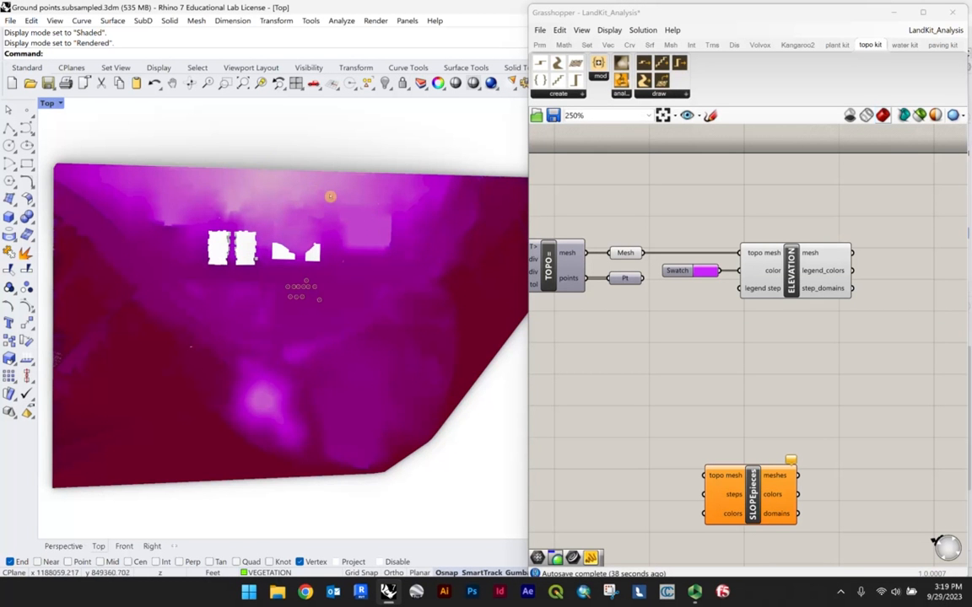
{"action": "scroll", "coordinate": [374, 256], "scroll_direction": "down", "scroll_amount": 4}
{"action": "scroll", "coordinate": [339, 297], "scroll_direction": "up", "scroll_amount": 4}
{"action": "mouse_move", "coordinate": [339, 298]}
{"action": "right_mouse_down"}
{"action": "mouse_move", "coordinate": [319, 293]}
{"action": "mouse_move", "coordinate": [346, 290]}
{"action": "right_mouse_up"}
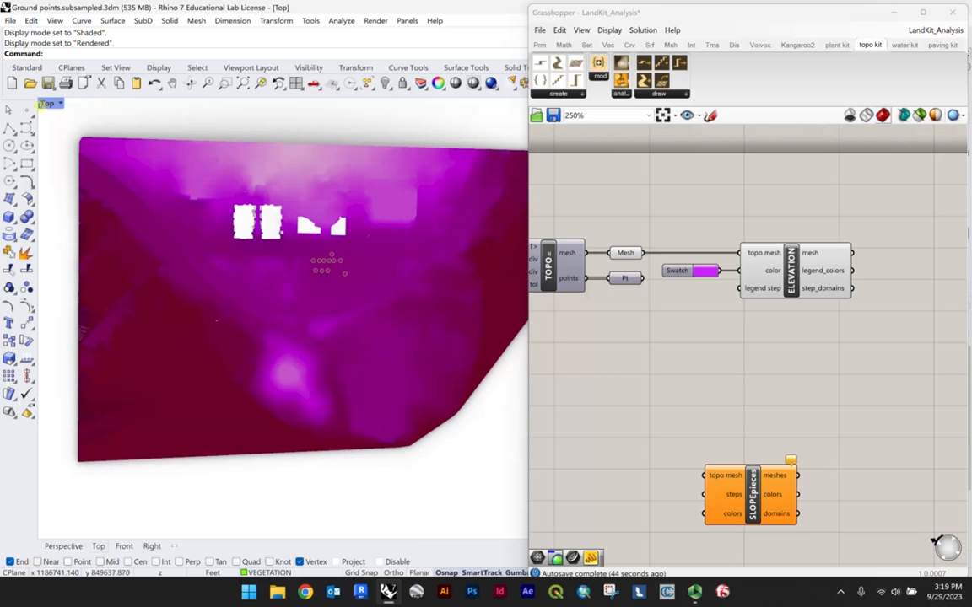
Step: Return the Top viewport to Shaded mode and maximize the Perspective viewport on the terrain
{"action": "double_click", "coordinate": [46, 103]}
{"action": "left_click", "coordinate": [48, 104]}
{"action": "left_click", "coordinate": [85, 157]}
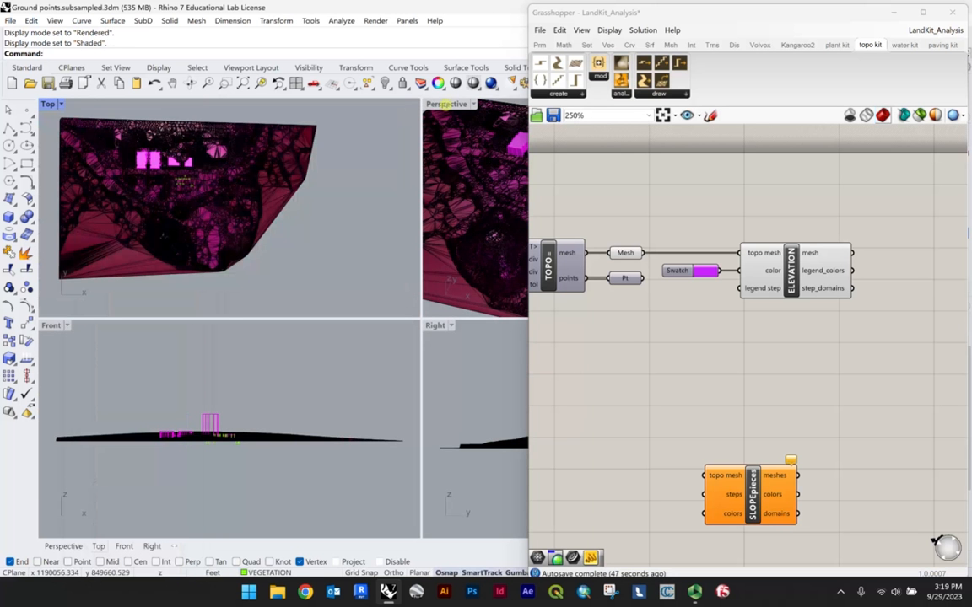
{"action": "double_click", "coordinate": [444, 104]}
{"action": "scroll", "coordinate": [206, 244], "scroll_direction": "down", "scroll_amount": 7}
{"action": "right_click_drag", "start_coordinate": [207, 245], "coordinate": [270, 203]}
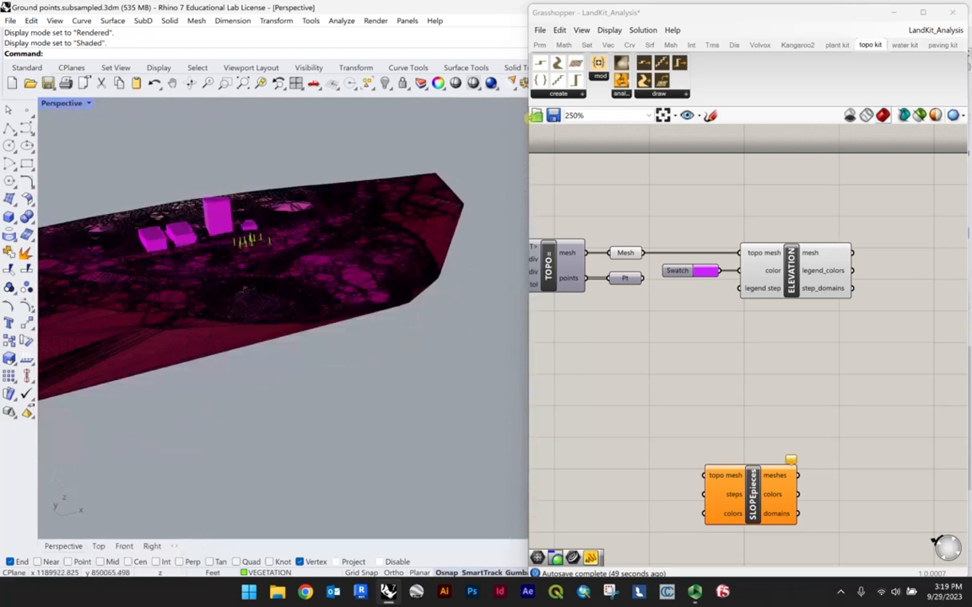
Step: Arrange the Rhino and Grasshopper windows side by side, widening Rhino slightly, and frame the terrain and the ELEVATION component
{"action": "left_click_drag", "start_coordinate": [674, 13], "coordinate": [964, 99]}
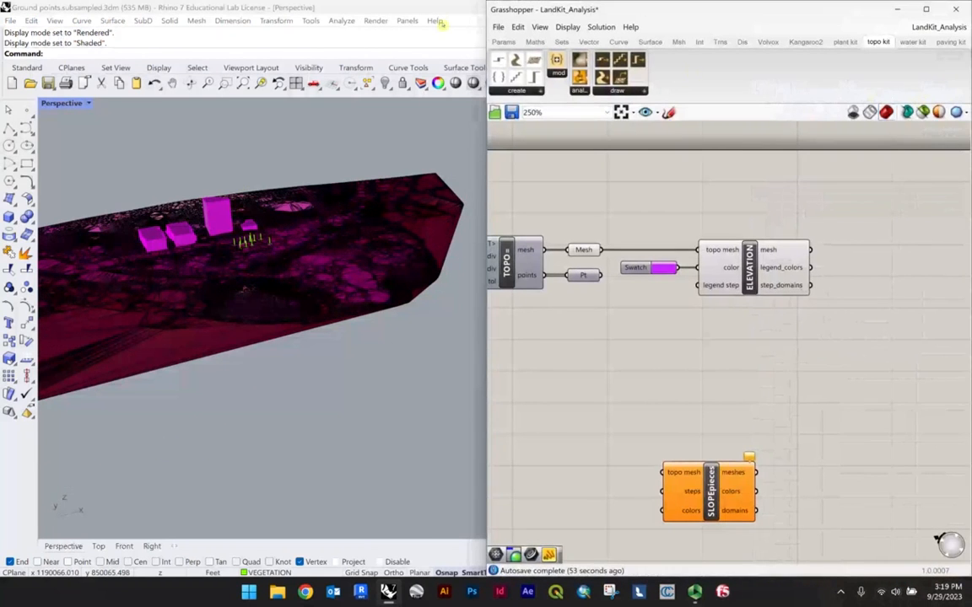
{"action": "left_click_drag", "start_coordinate": [440, 11], "coordinate": [4, 171]}
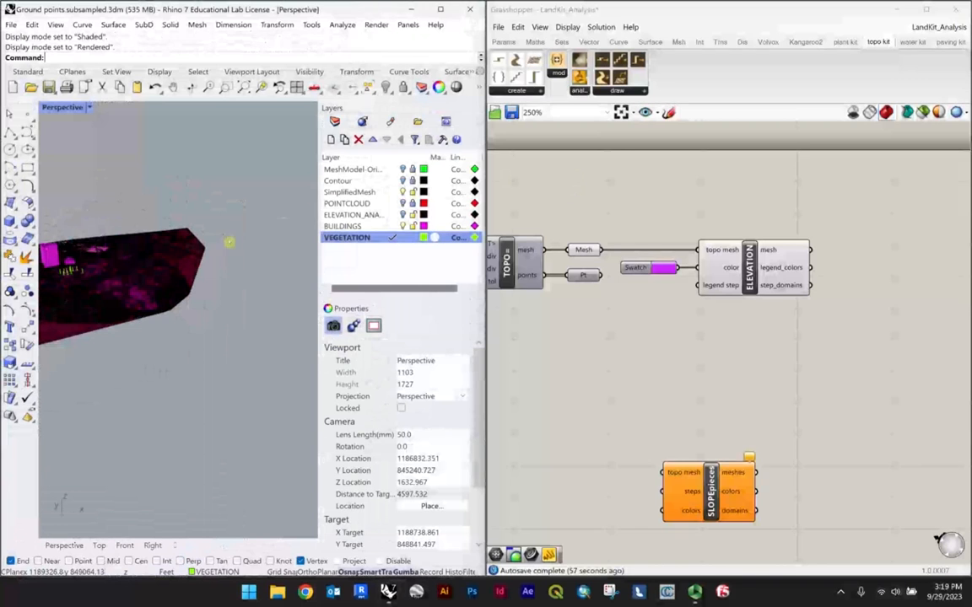
{"action": "scroll", "coordinate": [681, 274], "scroll_direction": "down", "scroll_amount": 4}
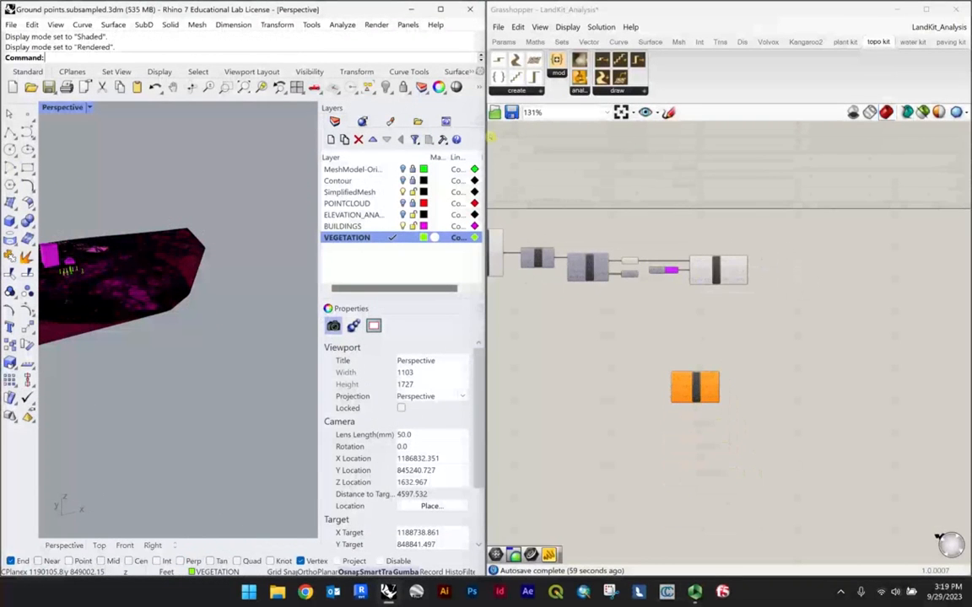
{"action": "left_click_drag", "start_coordinate": [487, 139], "coordinate": [521, 145]}
{"action": "scroll", "coordinate": [180, 230], "scroll_direction": "down", "scroll_amount": 3}
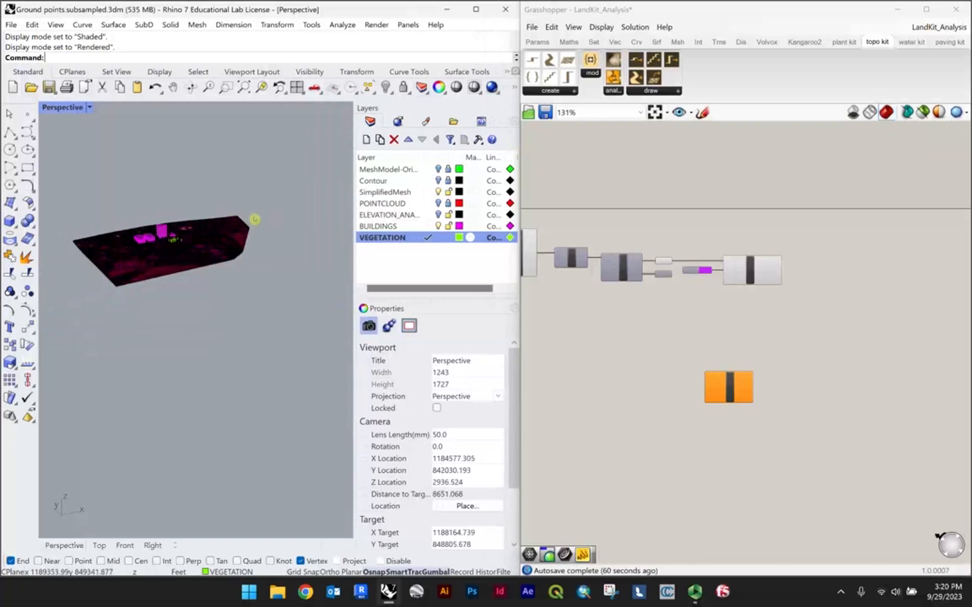
{"action": "scroll", "coordinate": [180, 229], "scroll_direction": "up", "scroll_amount": 8}
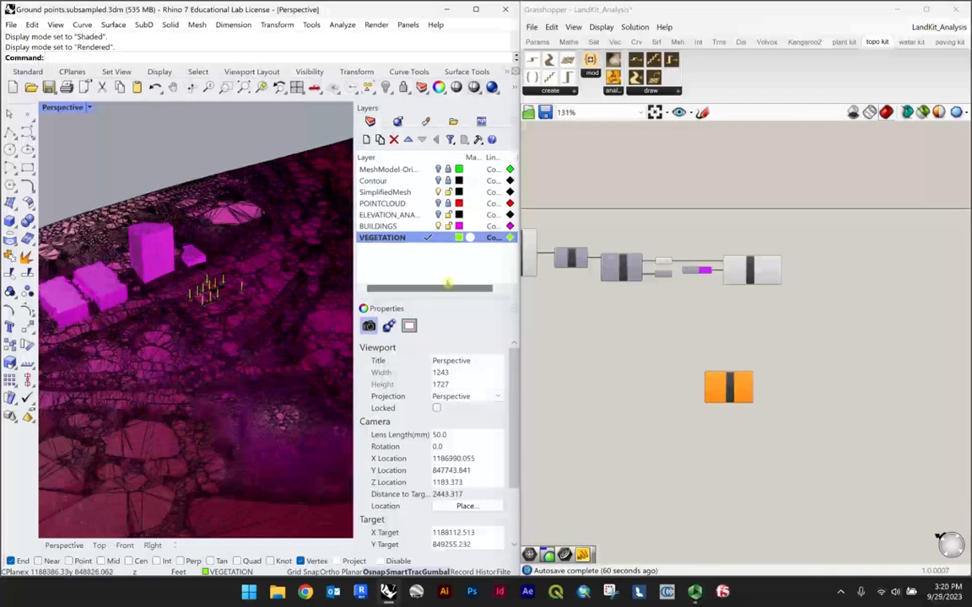
{"action": "right_click_drag", "start_coordinate": [776, 306], "coordinate": [846, 321]}
{"action": "scroll", "coordinate": [844, 316], "scroll_direction": "up", "scroll_amount": 2}
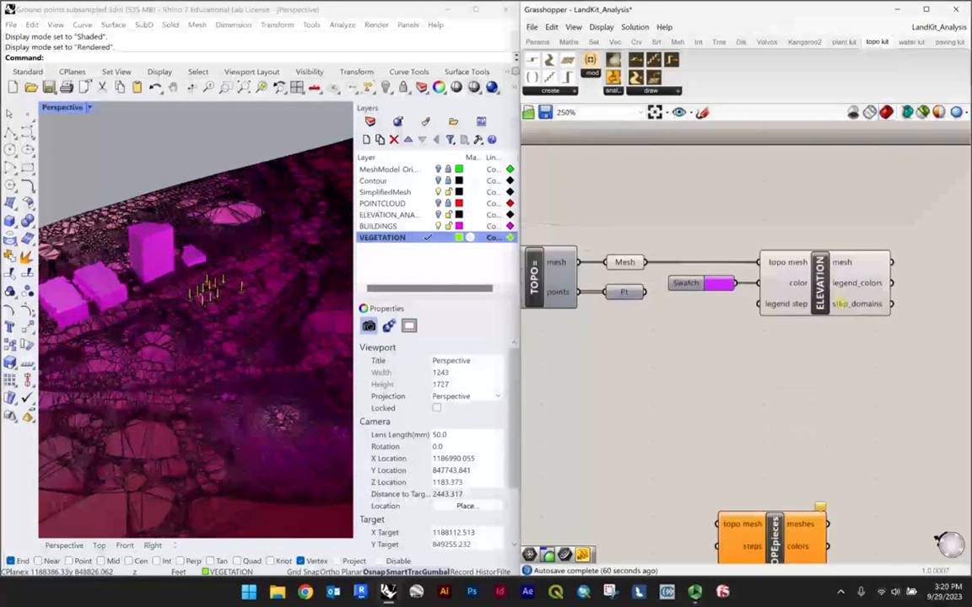
Step: Create a new Rhino layer named ELEVATION and make it the current layer
{"action": "scroll", "coordinate": [580, 282], "scroll_direction": "up", "scroll_amount": 4}
{"action": "left_click", "coordinate": [421, 257]}
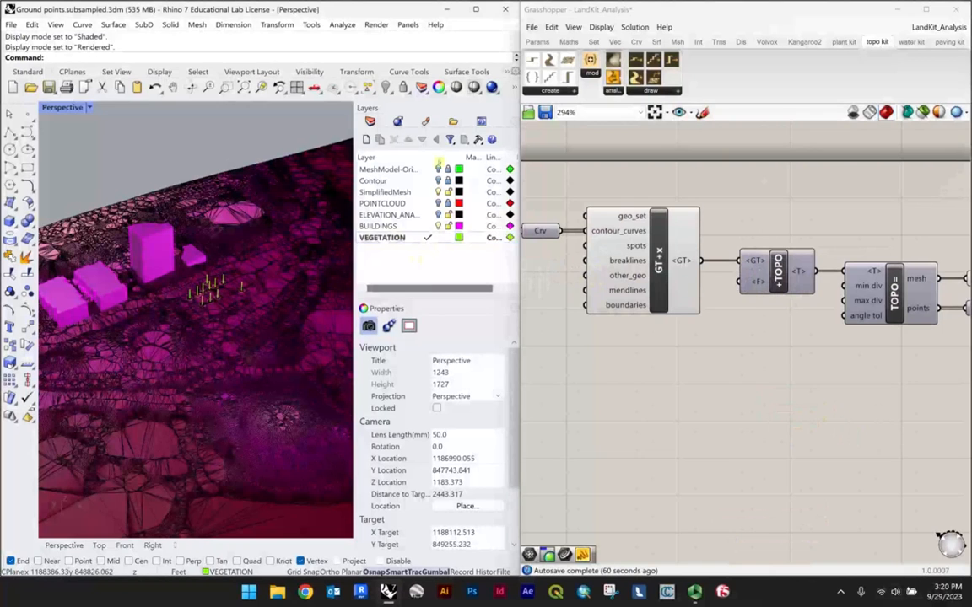
{"action": "left_click", "coordinate": [365, 139]}
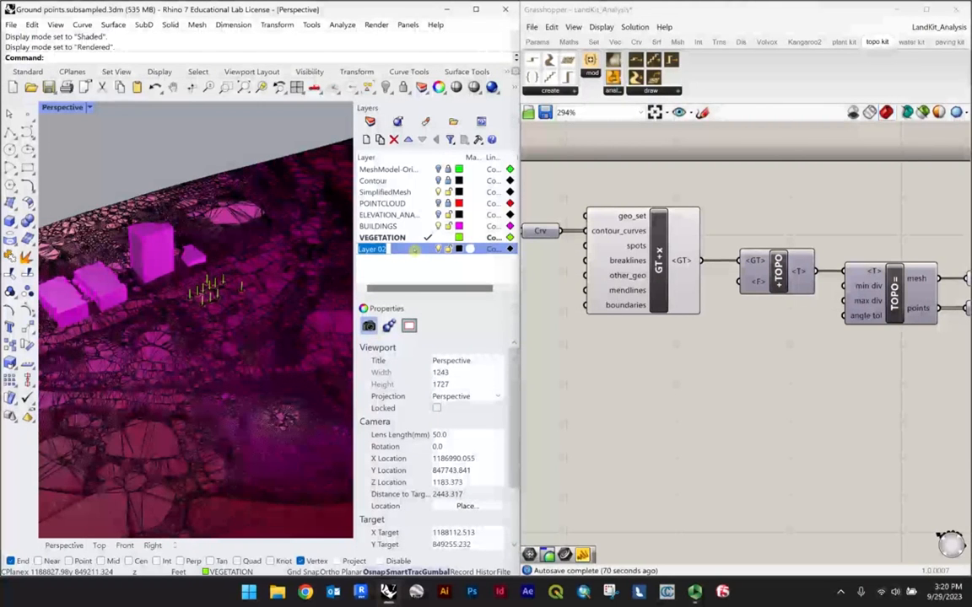
{"action": "type", "text": "ELEVA"}
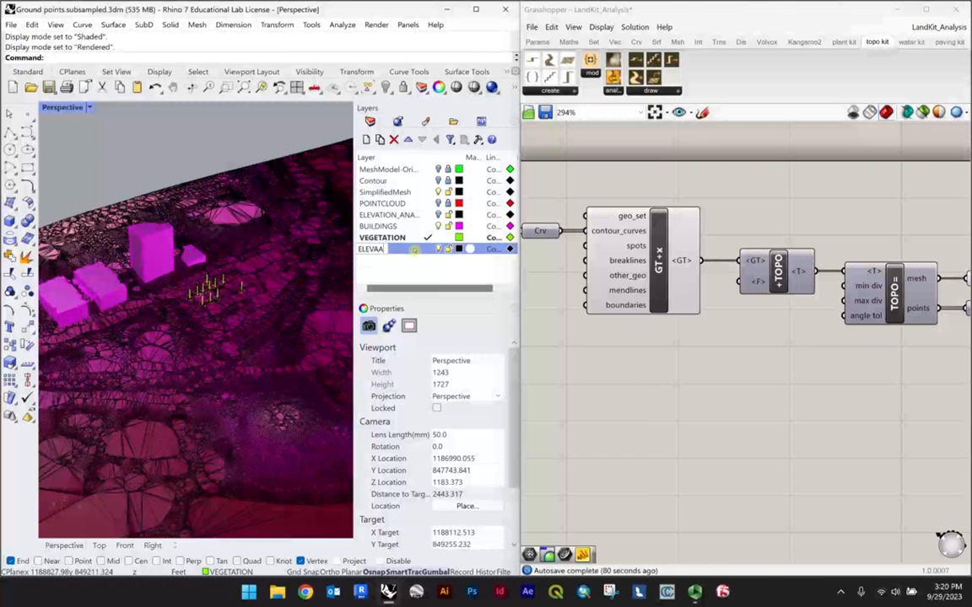
{"action": "type", "text": "ATION"}
{"action": "left_click", "coordinate": [404, 268]}
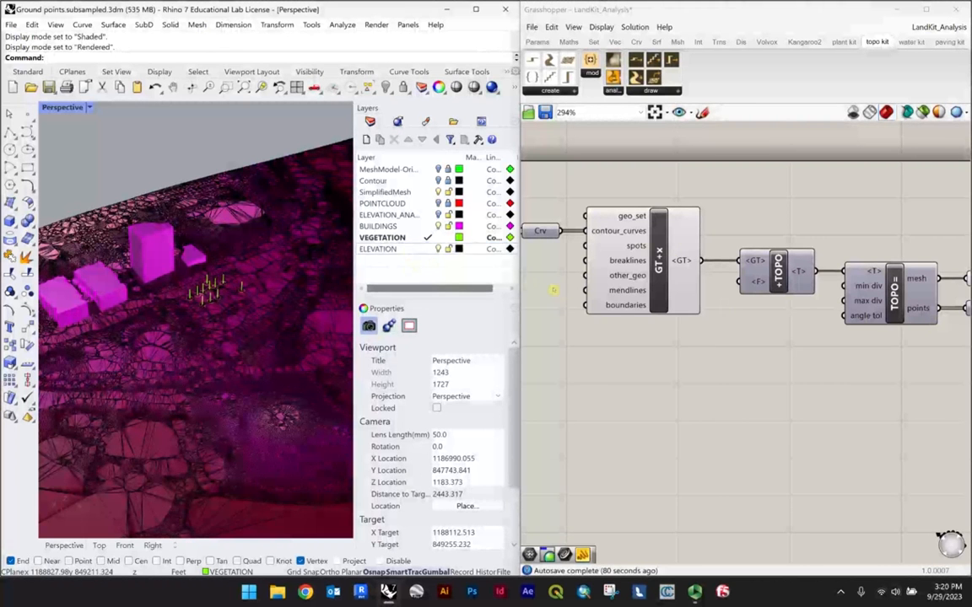
{"action": "double_click", "coordinate": [396, 249]}
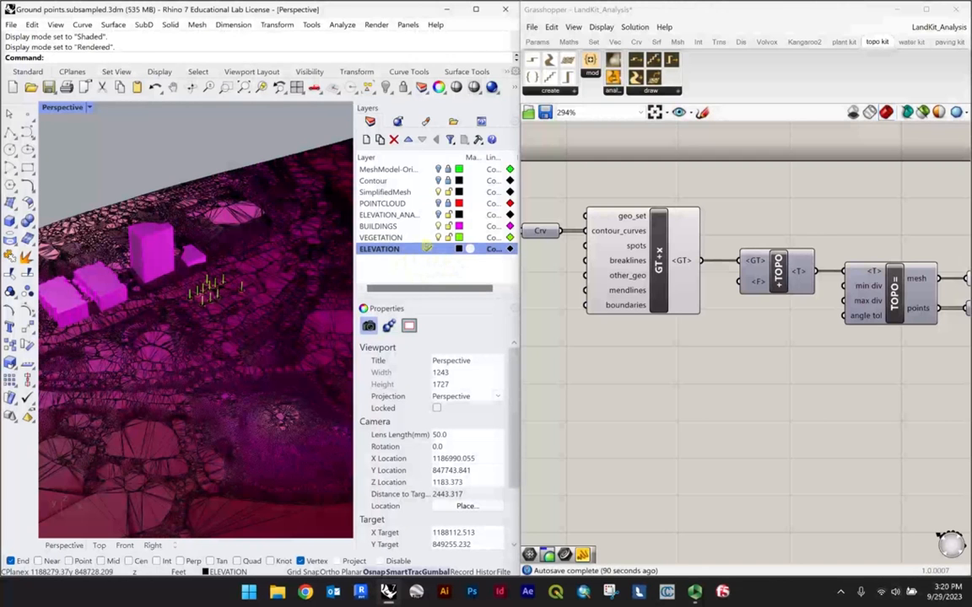
Step: Bake the ELEVATION component's output onto the ELEVATION layer
{"action": "scroll", "coordinate": [754, 343], "scroll_direction": "down", "scroll_amount": 4}
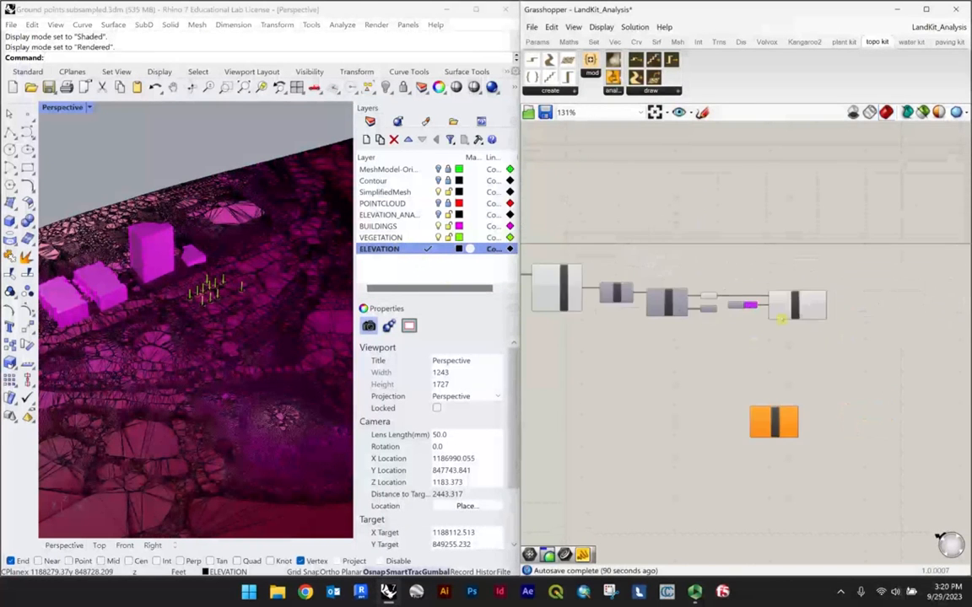
{"action": "scroll", "coordinate": [787, 310], "scroll_direction": "up", "scroll_amount": 4}
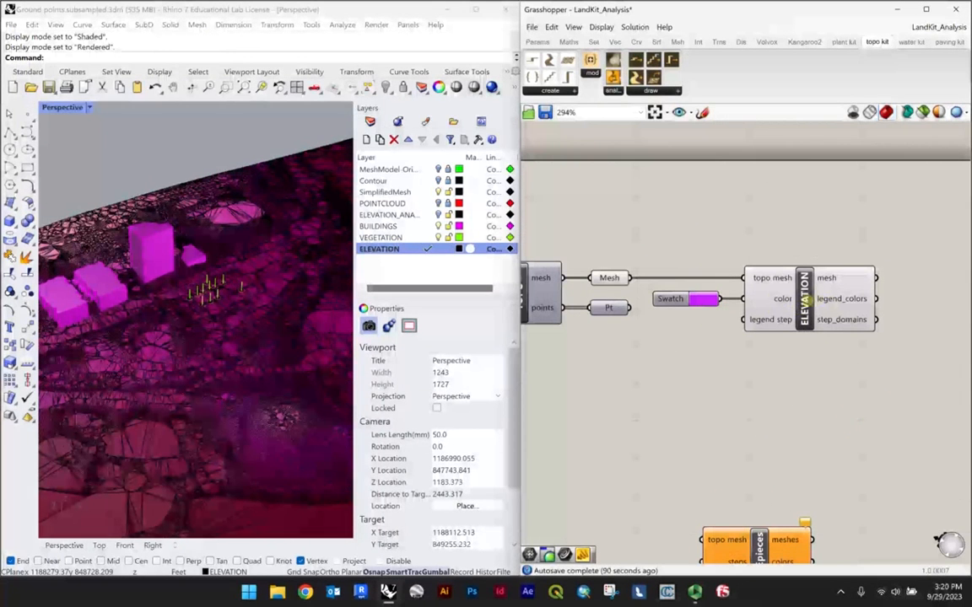
{"action": "left_click", "coordinate": [804, 298]}
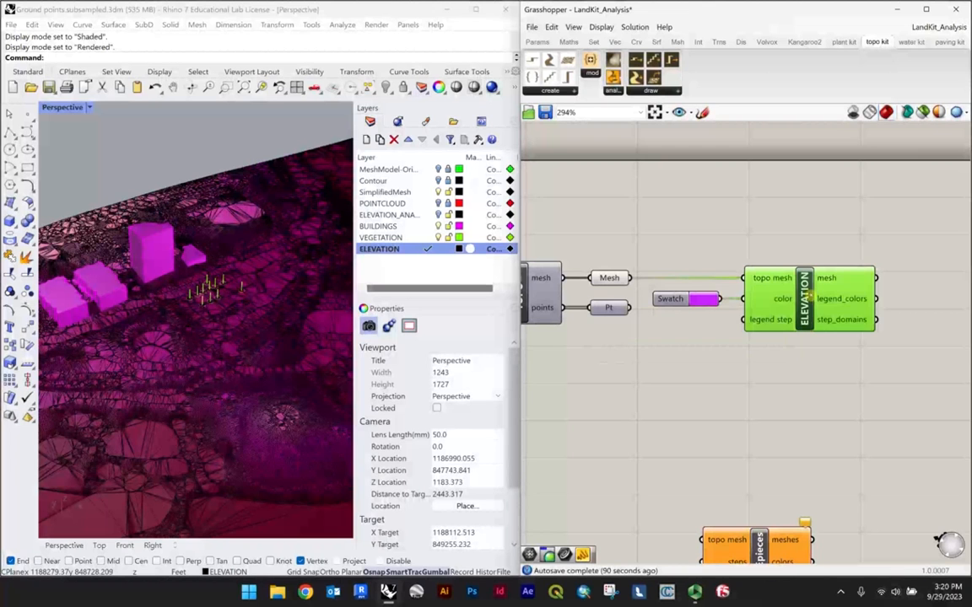
{"action": "right_click", "coordinate": [808, 296]}
{"action": "left_click", "coordinate": [833, 336]}
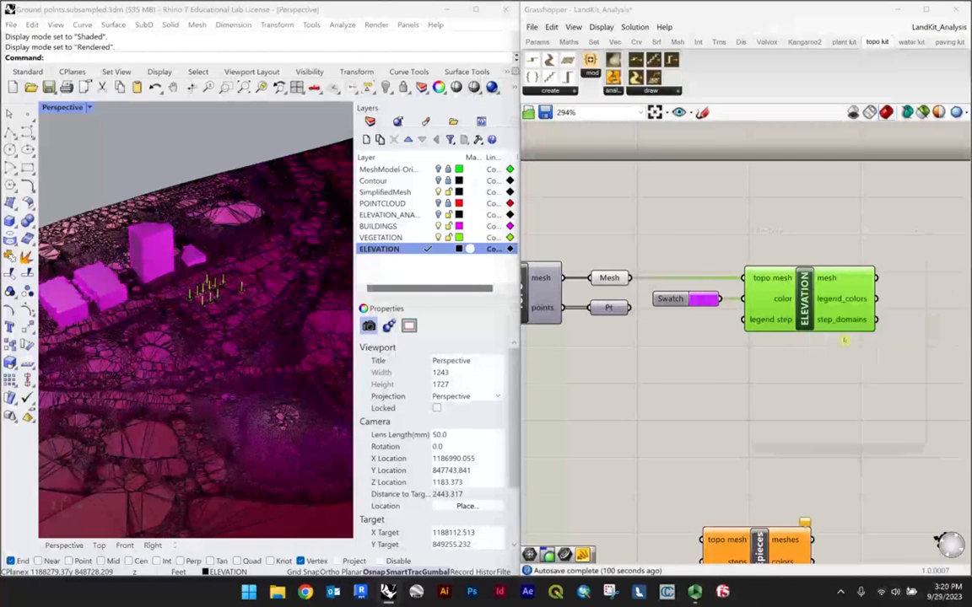
{"action": "left_click", "coordinate": [828, 272]}
{"action": "left_click", "coordinate": [825, 249]}
{"action": "left_click", "coordinate": [826, 273]}
{"action": "left_click", "coordinate": [831, 298]}
{"action": "left_click", "coordinate": [832, 307]}
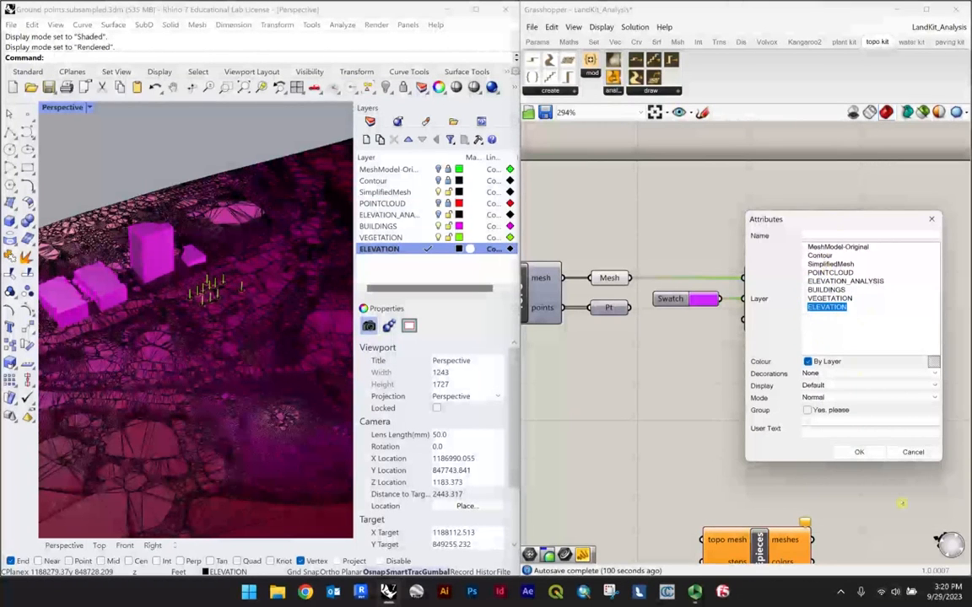
{"action": "left_click", "coordinate": [859, 452]}
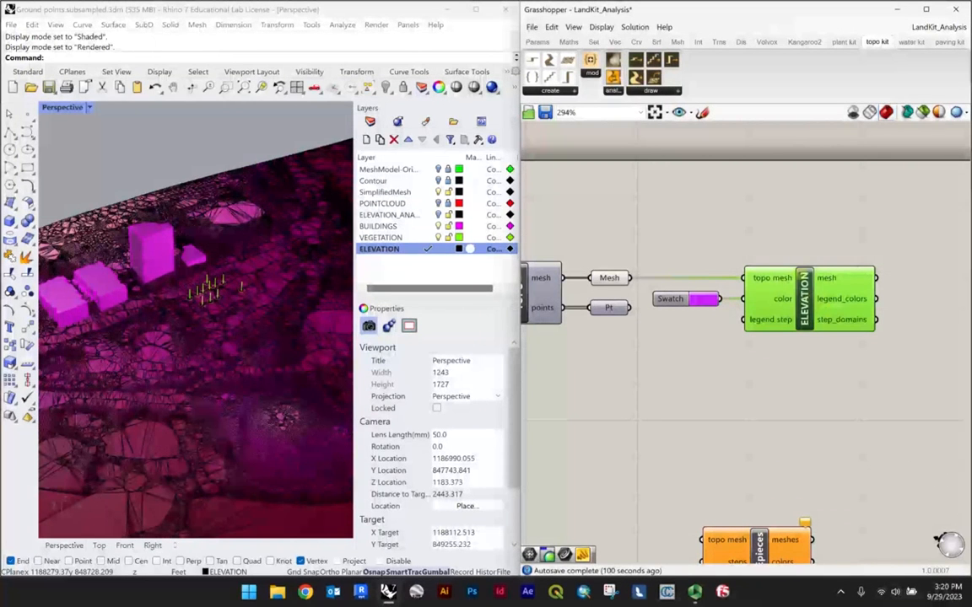
{"action": "middle_click", "coordinate": [818, 305]}
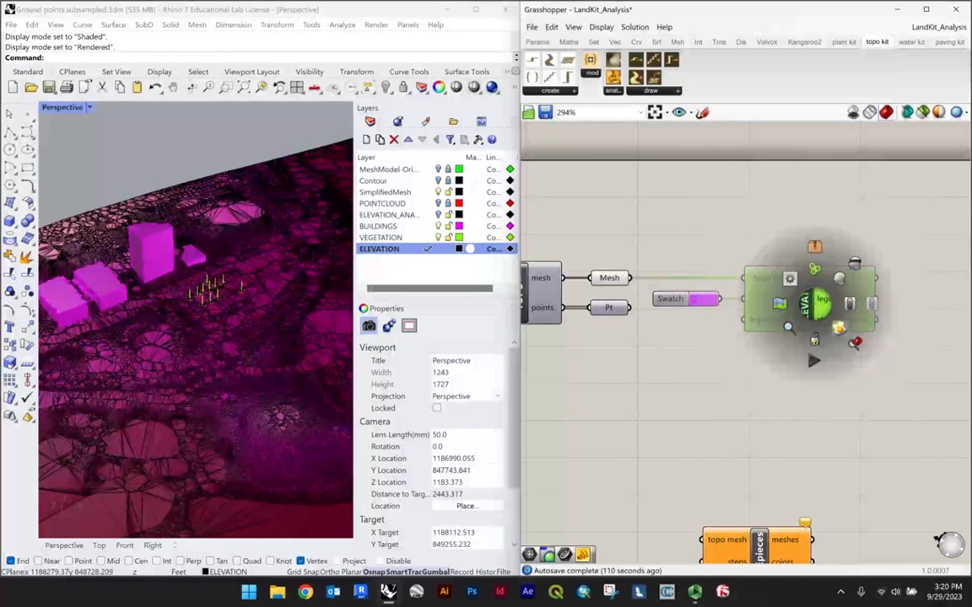
{"action": "left_click", "coordinate": [774, 381]}
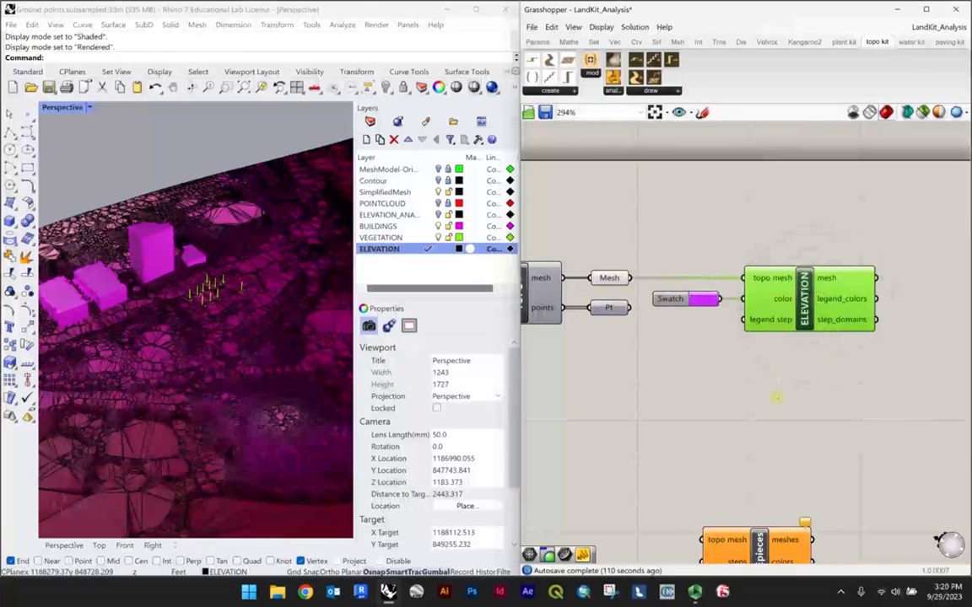
{"action": "left_click", "coordinate": [404, 260]}
{"action": "left_click", "coordinate": [402, 250]}
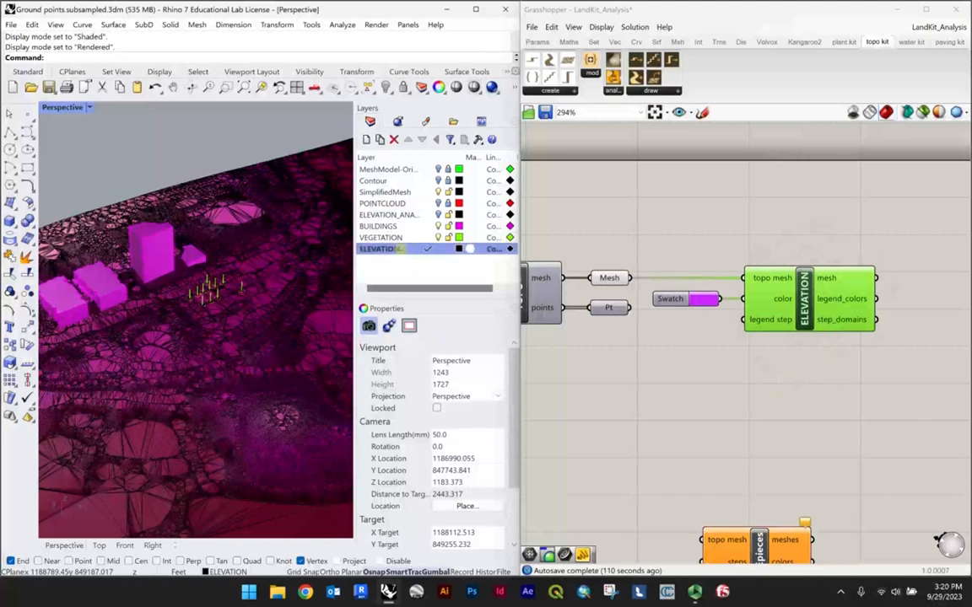
{"action": "scroll", "coordinate": [224, 292], "scroll_direction": "down", "scroll_amount": 5}
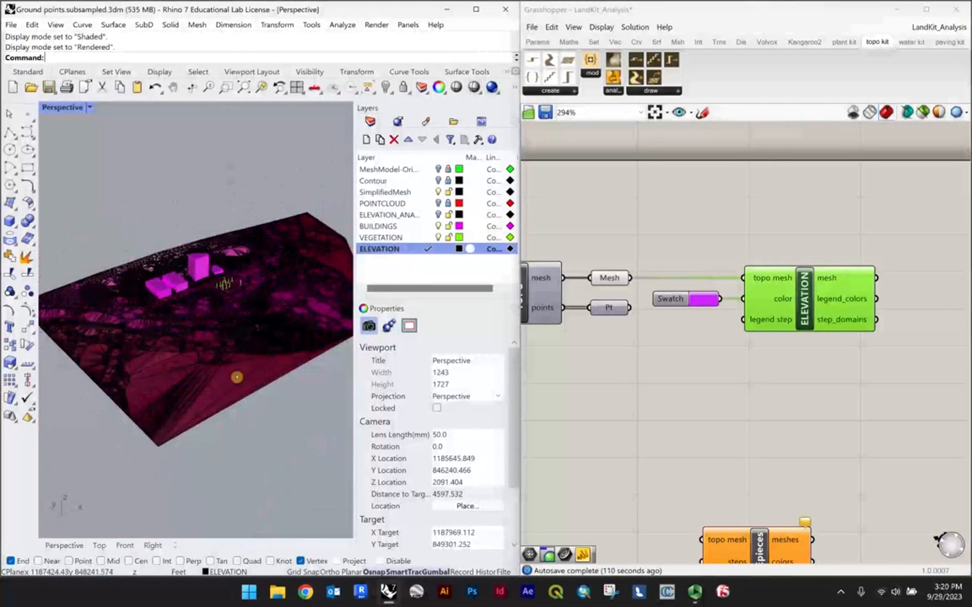
{"action": "left_click", "coordinate": [237, 377]}
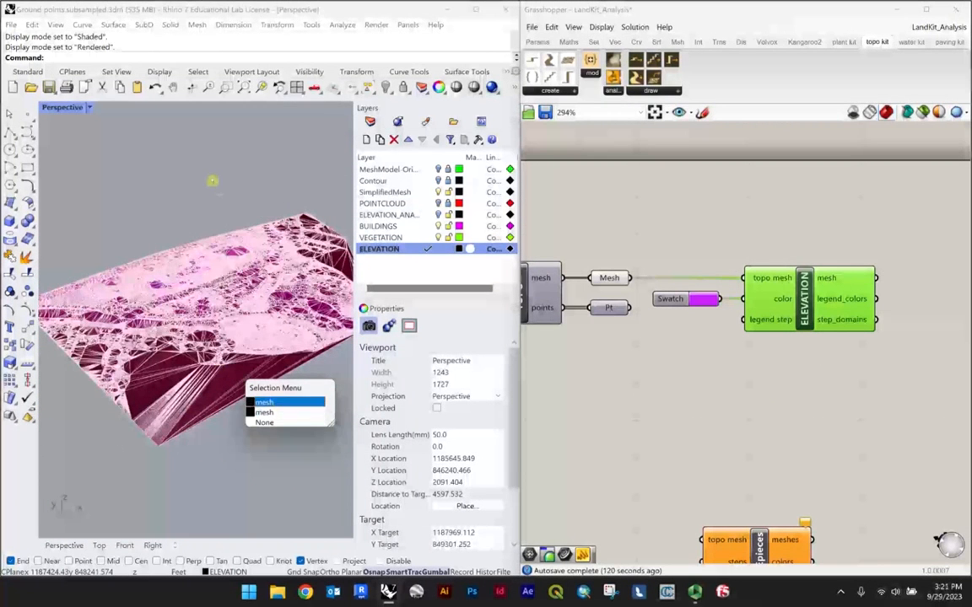
{"action": "left_click", "coordinate": [212, 181]}
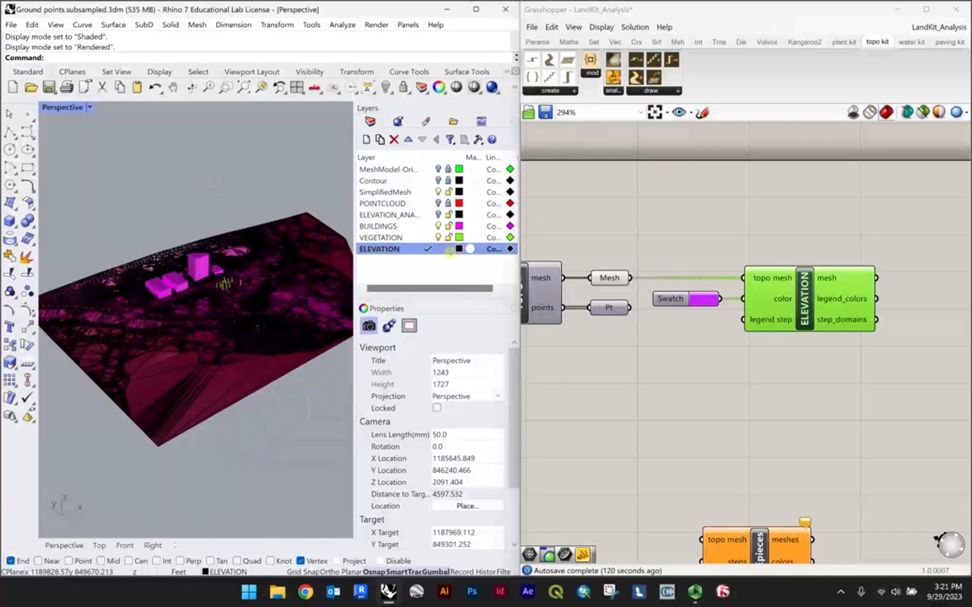
{"action": "left_click", "coordinate": [159, 334]}
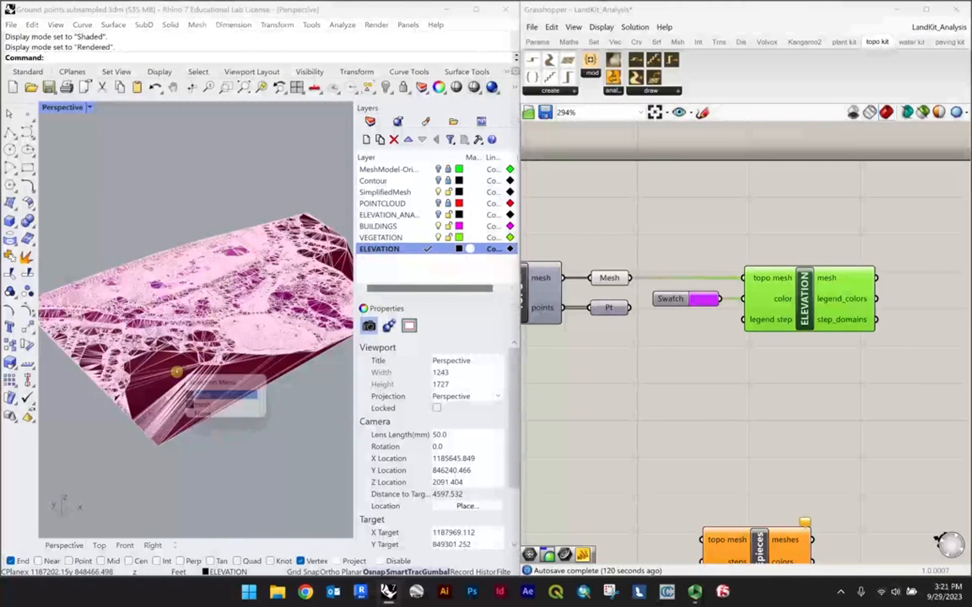
{"action": "left_click", "coordinate": [212, 178]}
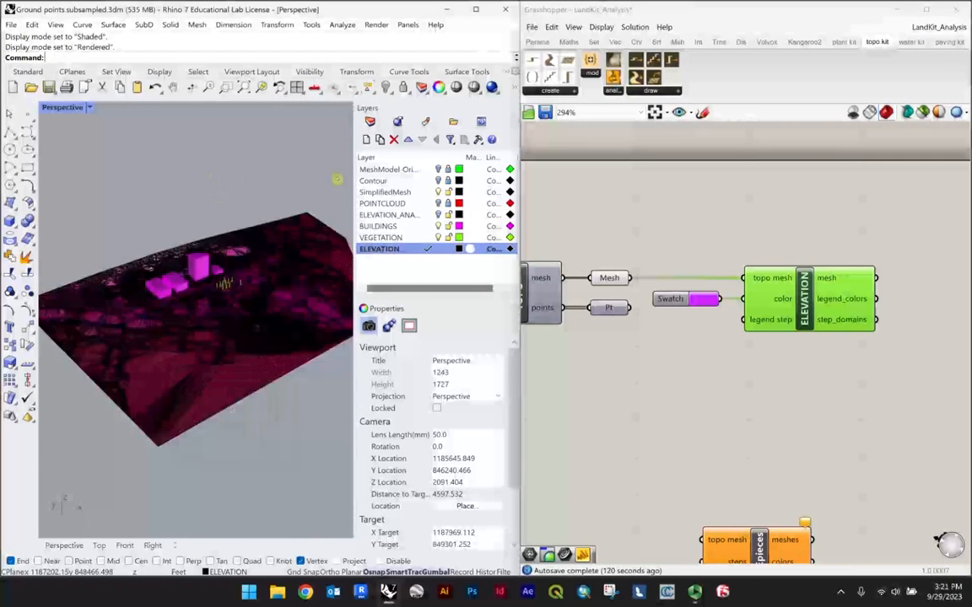
Step: Select all objects on the ELEVATION layer and move the baked mesh off to one side of the terrain
{"action": "scroll", "coordinate": [235, 312], "scroll_direction": "up", "scroll_amount": 3}
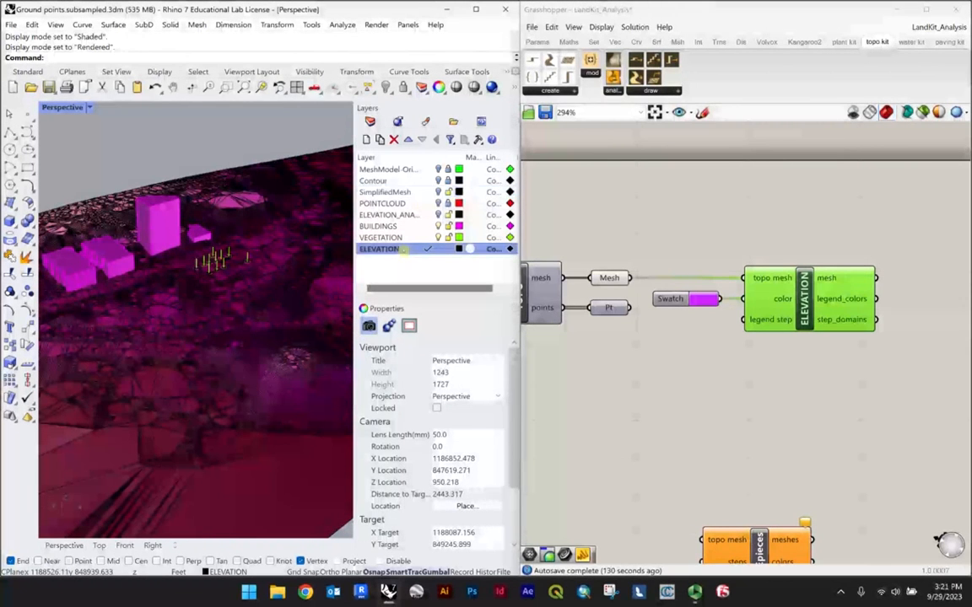
{"action": "right_click", "coordinate": [406, 250]}
{"action": "left_click", "coordinate": [448, 442]}
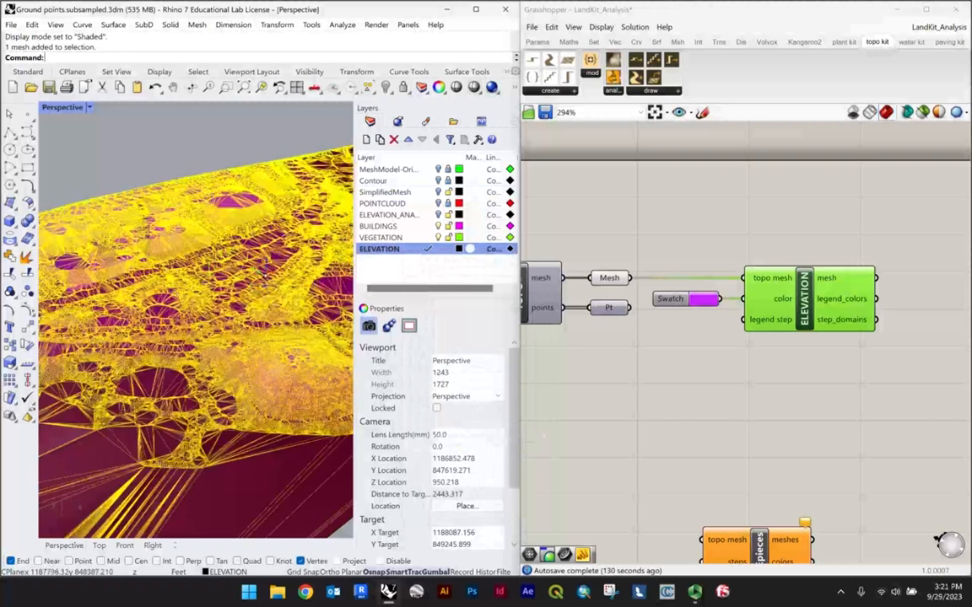
{"action": "scroll", "coordinate": [205, 274], "scroll_direction": "down", "scroll_amount": 5}
{"action": "scroll", "coordinate": [226, 271], "scroll_direction": "down", "scroll_amount": 5}
{"action": "right_click_drag", "start_coordinate": [226, 272], "coordinate": [254, 297]}
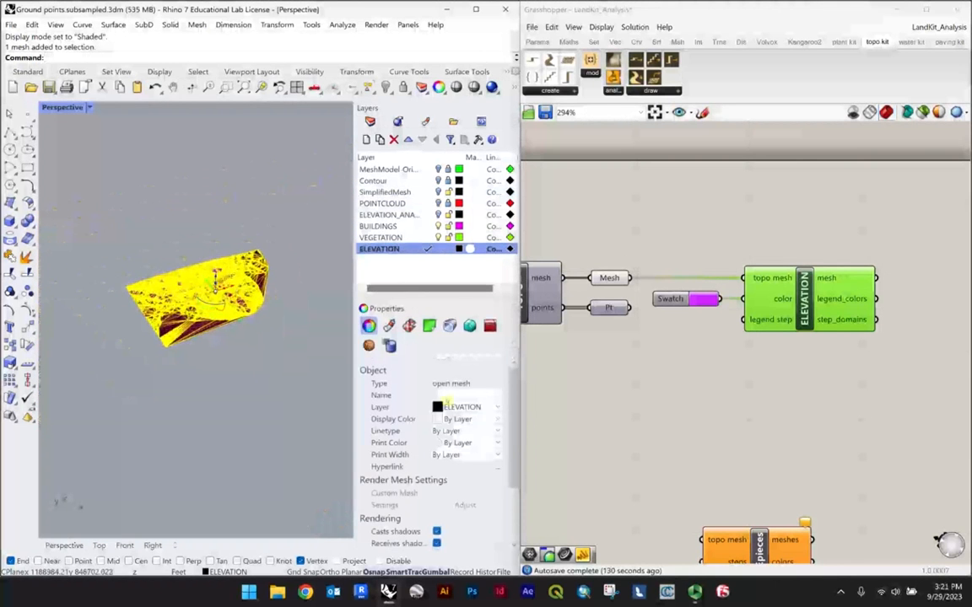
{"action": "left_click_drag", "start_coordinate": [232, 279], "coordinate": [331, 213]}
{"action": "scroll", "coordinate": [265, 223], "scroll_direction": "up", "scroll_amount": 5}
{"action": "right_click_drag", "start_coordinate": [193, 237], "coordinate": [180, 226]}
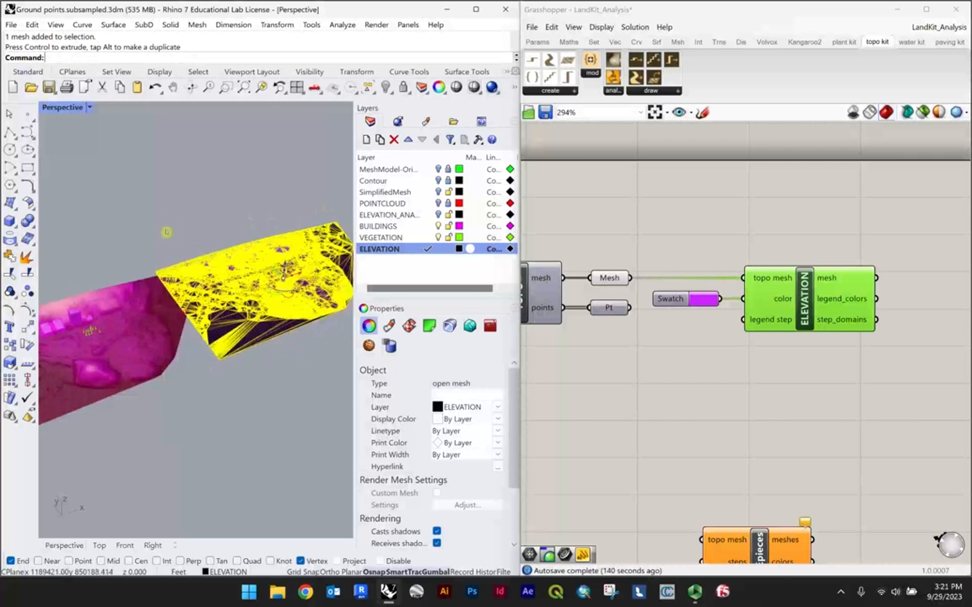
{"action": "left_click", "coordinate": [179, 225]}
Step: Compare the baked elevation mesh with the Grasshopper terrain preview by inspecting both up close
{"action": "scroll", "coordinate": [136, 337], "scroll_direction": "up", "scroll_amount": 3}
{"action": "right_click_drag", "start_coordinate": [137, 336], "coordinate": [187, 314]}
{"action": "scroll", "coordinate": [187, 315], "scroll_direction": "down", "scroll_amount": 3}
{"action": "scroll", "coordinate": [202, 334], "scroll_direction": "up", "scroll_amount": 3}
{"action": "scroll", "coordinate": [214, 353], "scroll_direction": "down", "scroll_amount": 3}
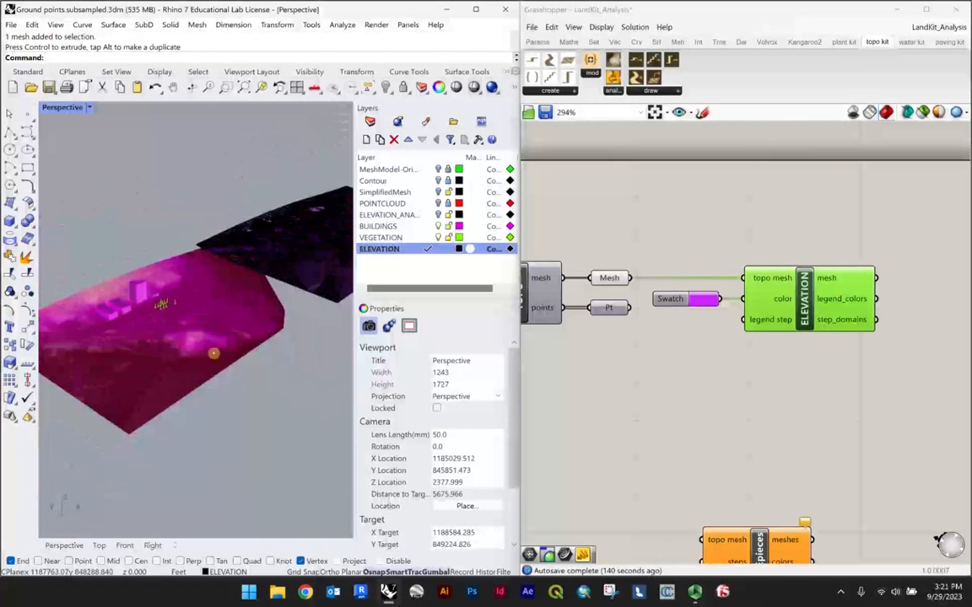
{"action": "scroll", "coordinate": [219, 353], "scroll_direction": "up", "scroll_amount": 5}
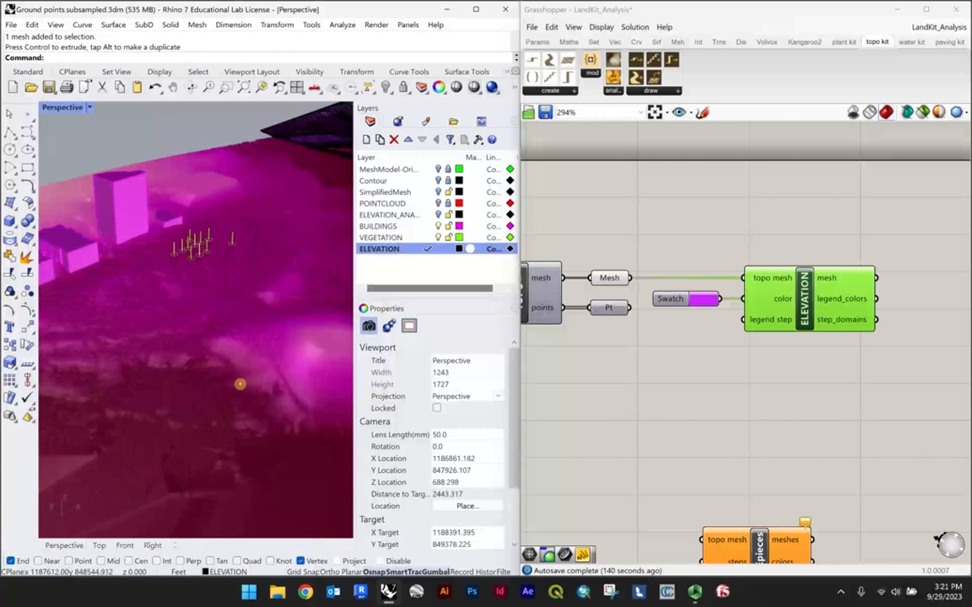
{"action": "left_click", "coordinate": [708, 281]}
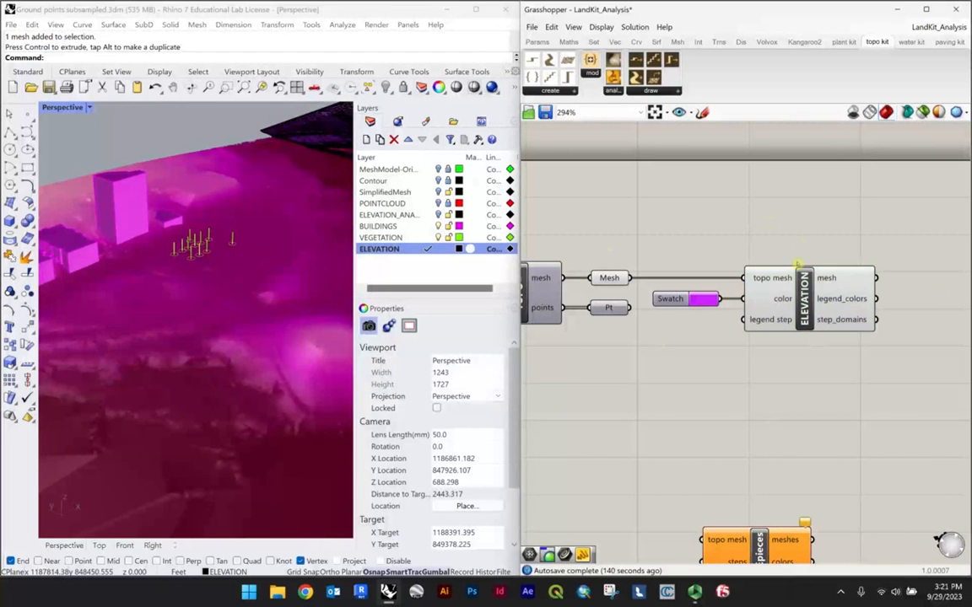
{"action": "scroll", "coordinate": [125, 271], "scroll_direction": "down", "scroll_amount": 5}
{"action": "scroll", "coordinate": [219, 255], "scroll_direction": "up", "scroll_amount": 5}
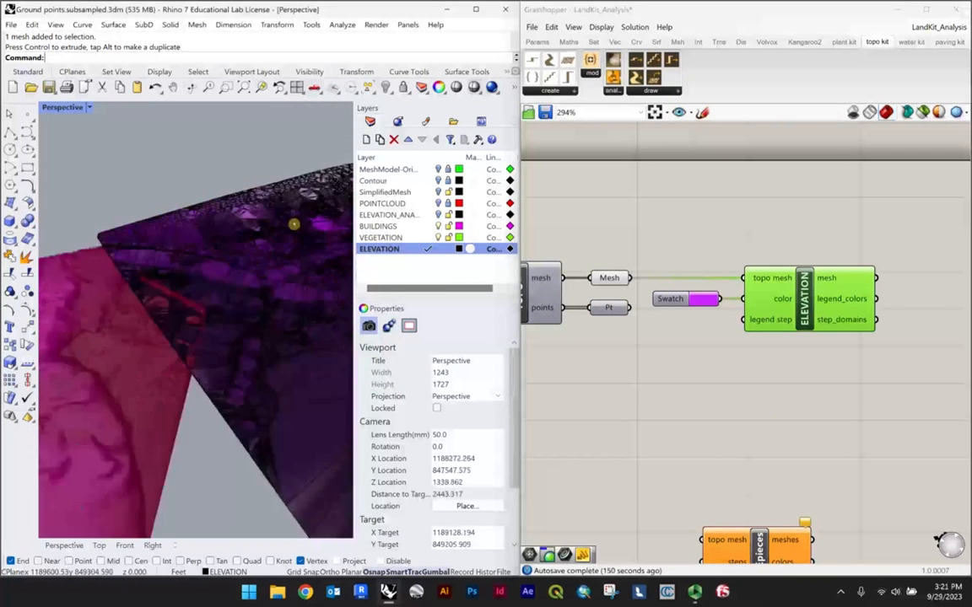
{"action": "right_click_drag", "start_coordinate": [173, 234], "coordinate": [188, 266]}
{"action": "left_click", "coordinate": [189, 268]}
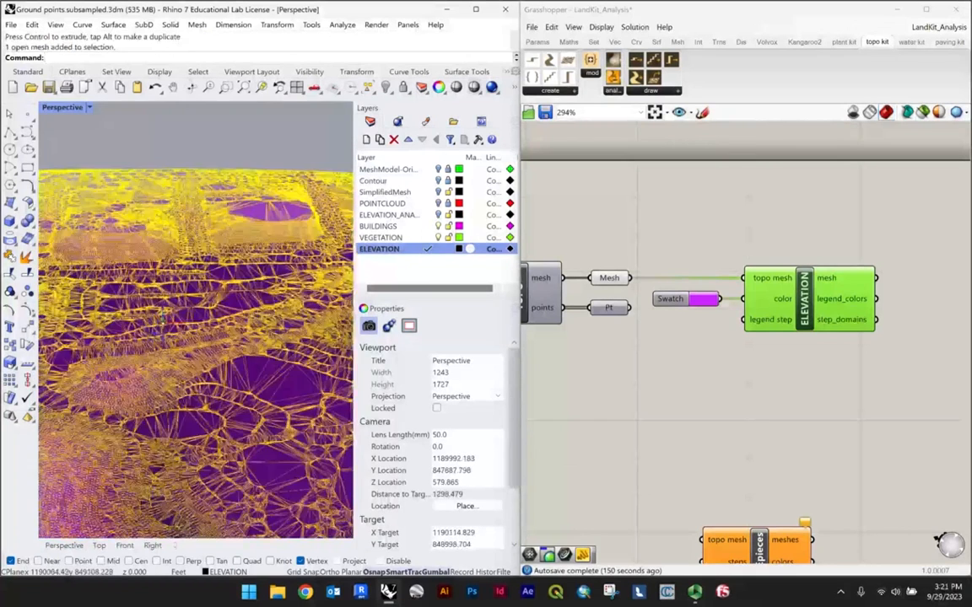
{"action": "scroll", "coordinate": [177, 227], "scroll_direction": "down", "scroll_amount": 5}
{"action": "right_click_drag", "start_coordinate": [126, 187], "coordinate": [159, 156]}
{"action": "left_click", "coordinate": [158, 156]}
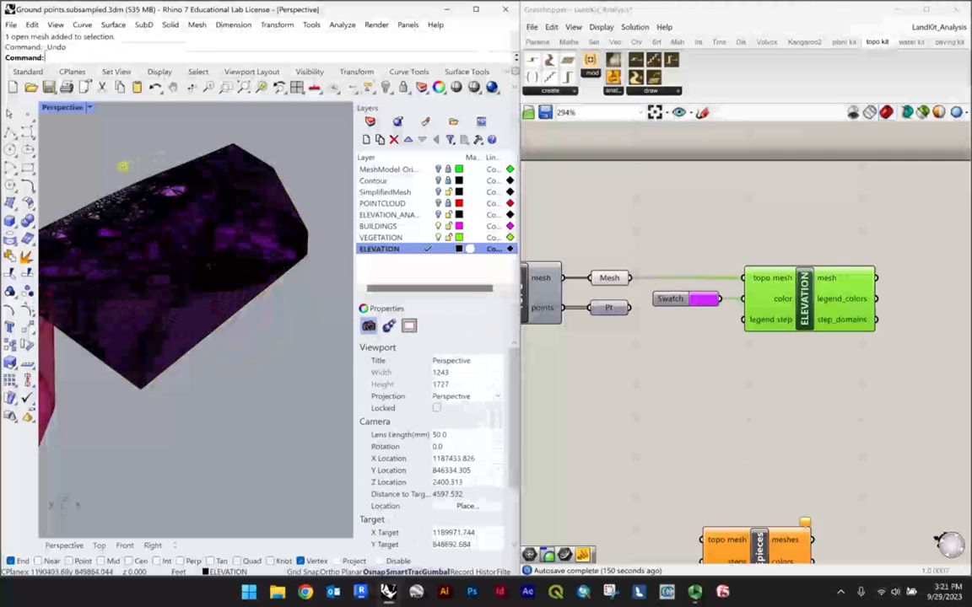
Step: Undo the last move of the baked mesh and clear the selection
{"action": "key", "text": "ctrl+z"}
{"action": "right_click_drag", "start_coordinate": [142, 280], "coordinate": [285, 229]}
{"action": "key", "text": "Escape"}
Step: Hide the ELEVATION component's preview and move the baked mesh beside the terrain preview
{"action": "left_click", "coordinate": [809, 309]}
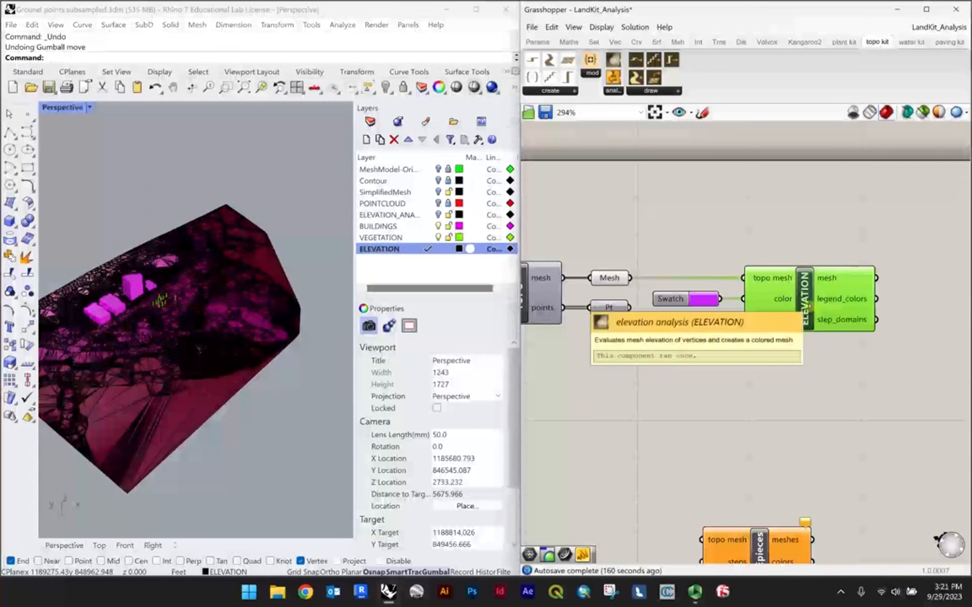
{"action": "middle_click", "coordinate": [806, 304]}
{"action": "left_click", "coordinate": [182, 302]}
{"action": "left_click_drag", "start_coordinate": [184, 307], "coordinate": [329, 205]}
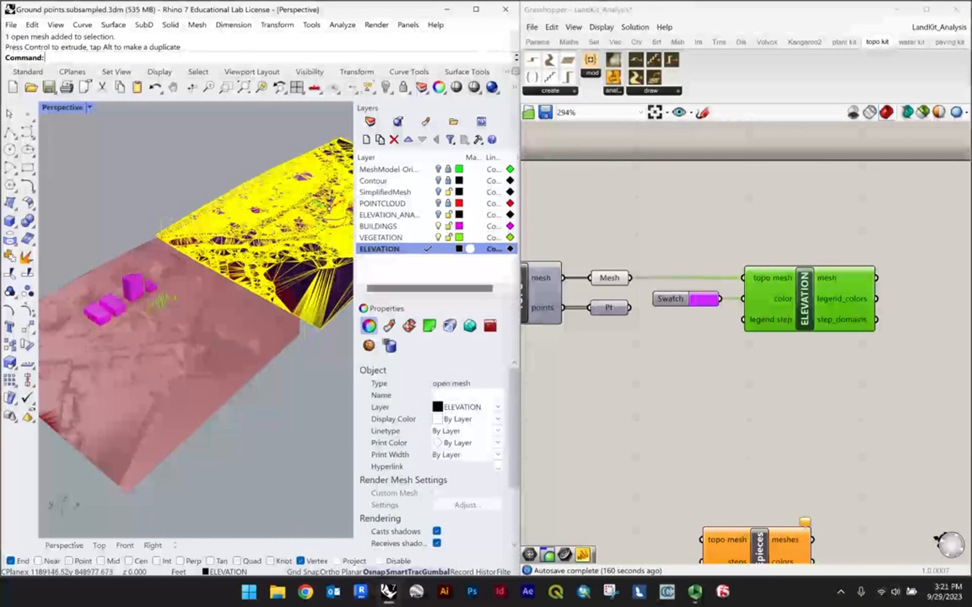
Step: Turn the Mesh parameter's preview off and back on to check the underlying terrain preview
{"action": "left_click", "coordinate": [599, 274]}
{"action": "middle_click", "coordinate": [611, 279]}
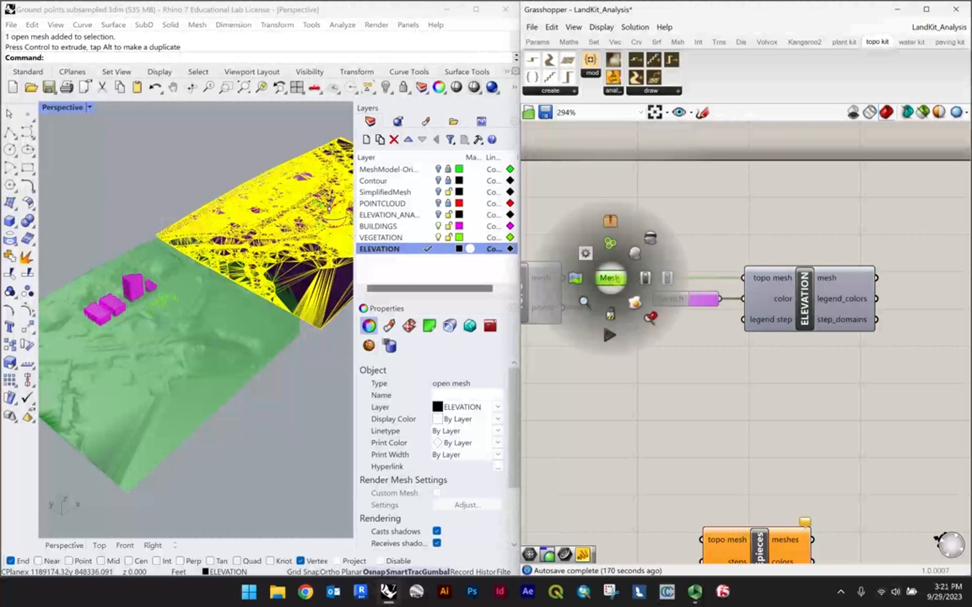
{"action": "left_click", "coordinate": [648, 246]}
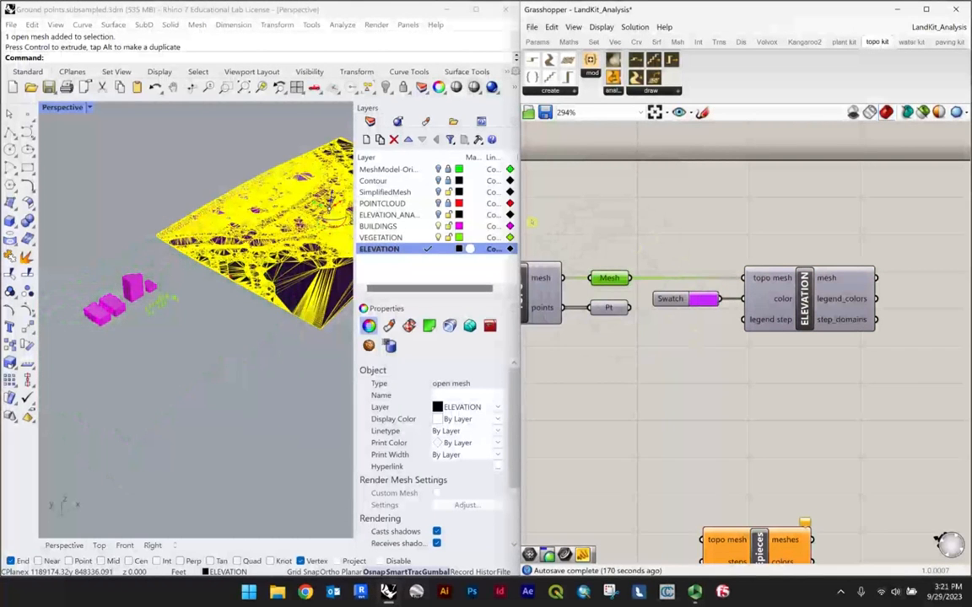
{"action": "middle_click", "coordinate": [609, 278]}
{"action": "left_click", "coordinate": [646, 245]}
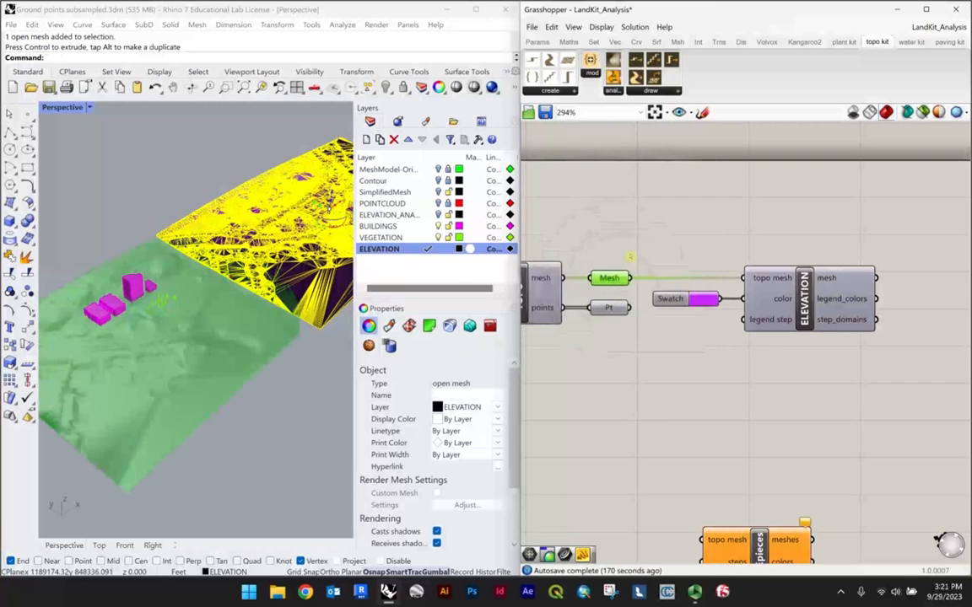
{"action": "scroll", "coordinate": [209, 356], "scroll_direction": "up", "scroll_amount": 2}
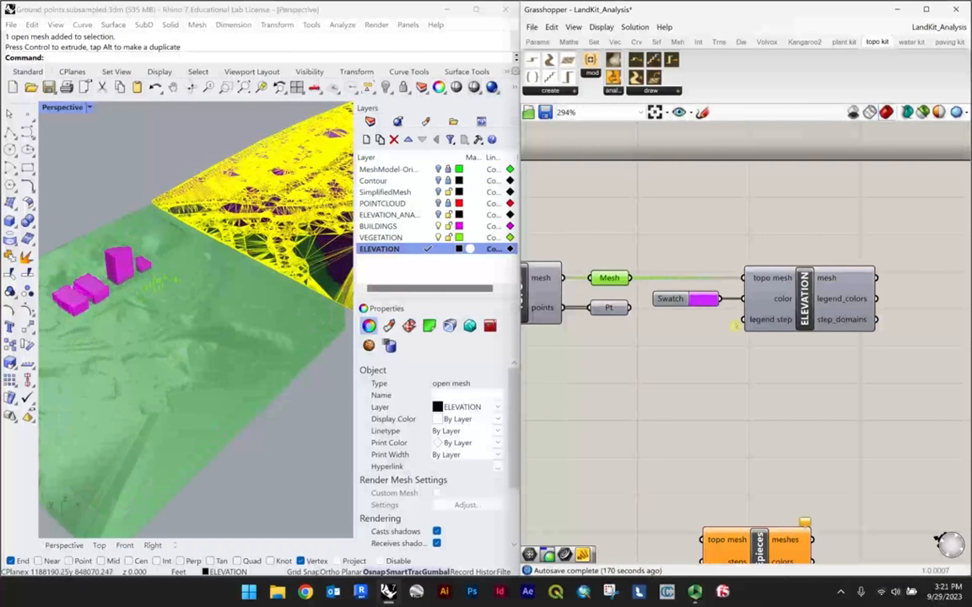
Step: Turn the ELEVATION component's preview back on and clear the canvas selection
{"action": "left_click", "coordinate": [798, 309]}
{"action": "middle_click", "coordinate": [799, 308]}
{"action": "left_click", "coordinate": [750, 255]}
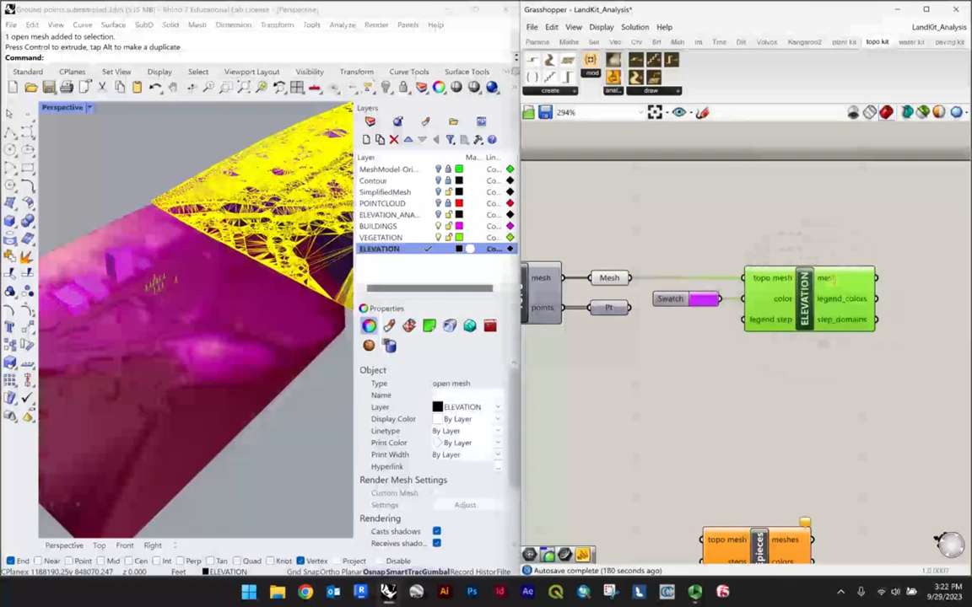
{"action": "left_click", "coordinate": [685, 384]}
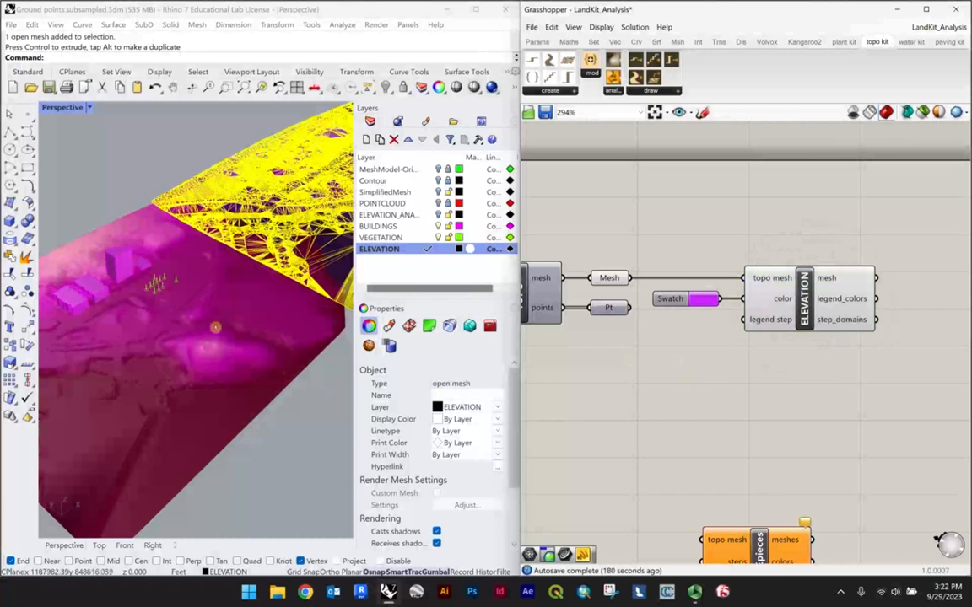
Step: Undo the cut of the baked elevation mesh and its last move, clear the selection and inspect the terrain
{"action": "left_click", "coordinate": [254, 463]}
{"action": "key", "text": "ctrl+x"}
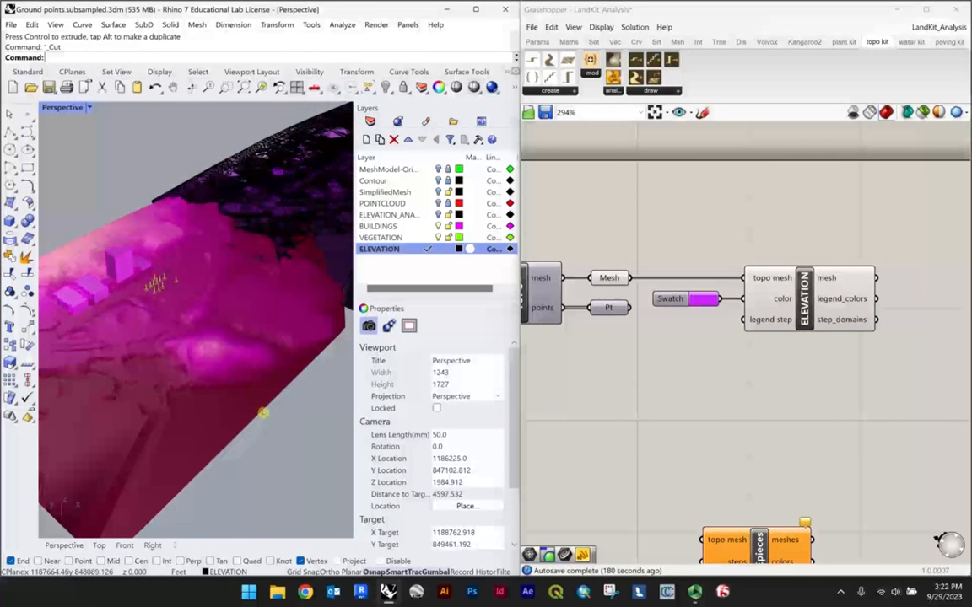
{"action": "key", "text": "ctrl+z"}
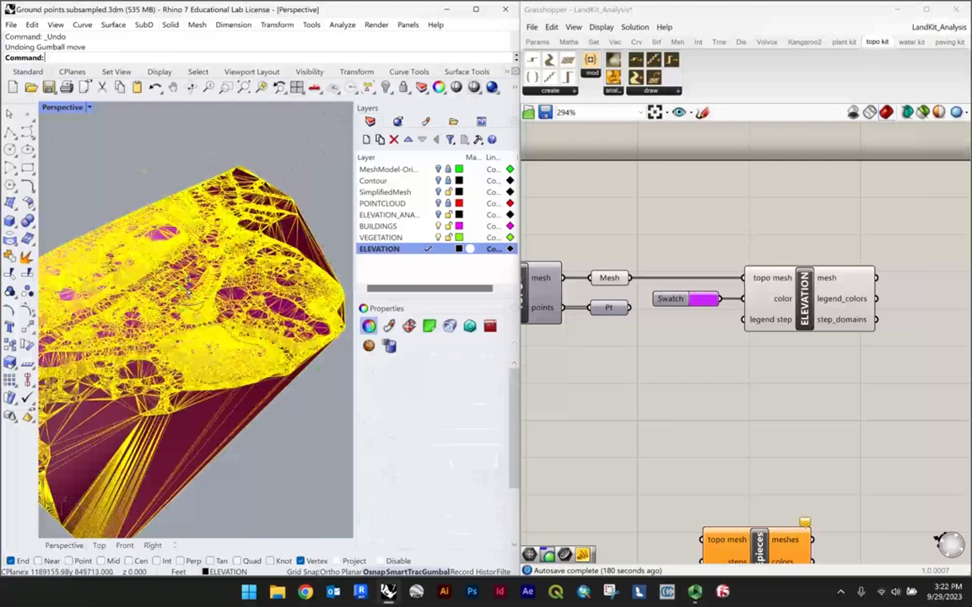
{"action": "key", "text": "Escape"}
{"action": "scroll", "coordinate": [211, 333], "scroll_direction": "down", "scroll_amount": 5}
{"action": "right_click_drag", "start_coordinate": [241, 321], "coordinate": [217, 295]}
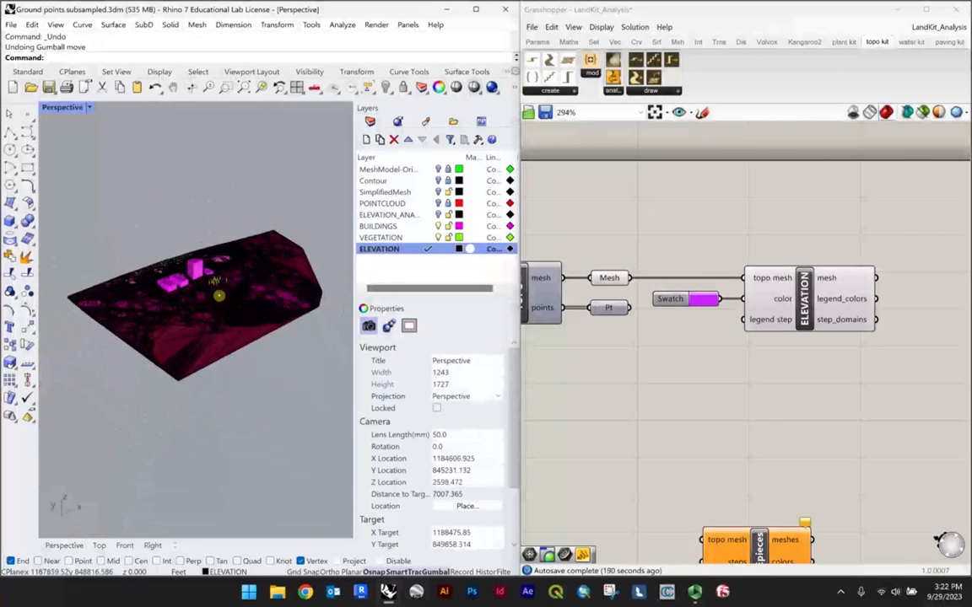
{"action": "scroll", "coordinate": [206, 319], "scroll_direction": "up", "scroll_amount": 4}
Step: Disconnect the Mesh parameter from the ELEVATION component's topo mesh input
{"action": "left_click", "coordinate": [763, 350]}
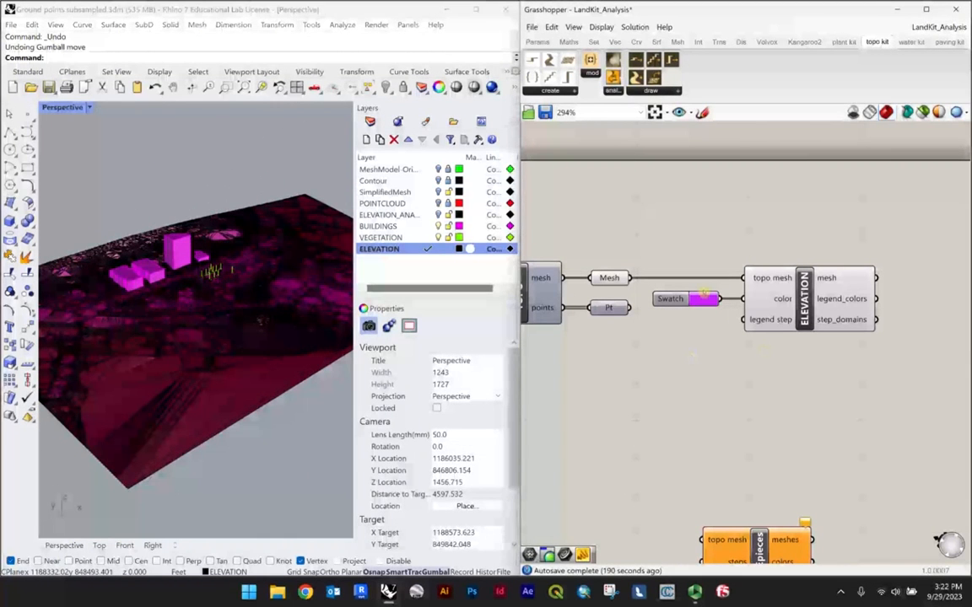
{"action": "left_click", "coordinate": [762, 278]}
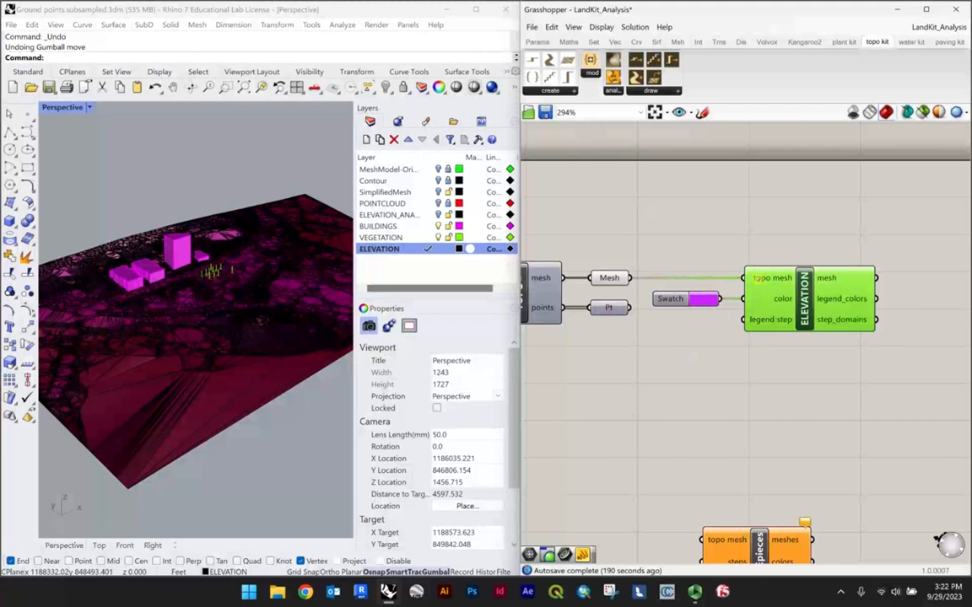
{"action": "right_click", "coordinate": [757, 279]}
{"action": "mouse_move", "coordinate": [782, 309]}
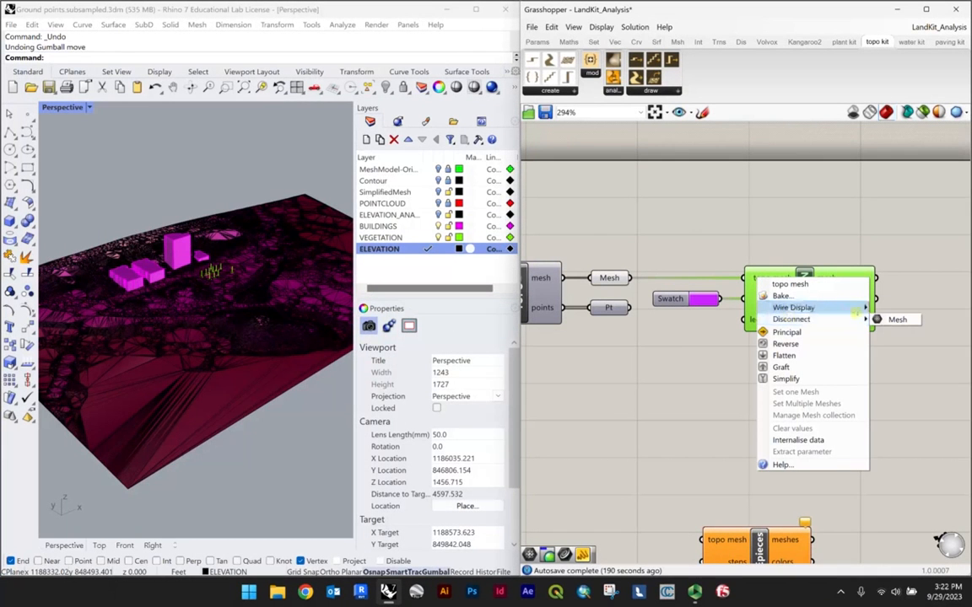
{"action": "left_click", "coordinate": [894, 319]}
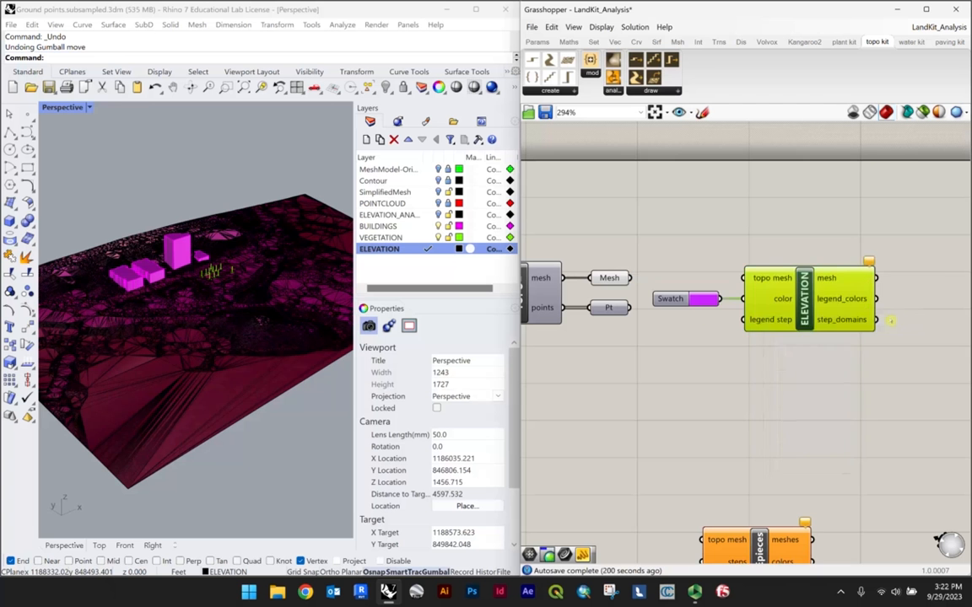
Step: Move the ELEVATION component together with its colour swatch down, just above the SLOPEpieces component
{"action": "left_click", "coordinate": [695, 329]}
{"action": "left_click_drag", "start_coordinate": [882, 386], "coordinate": [659, 247]}
{"action": "scroll", "coordinate": [679, 251], "scroll_direction": "down", "scroll_amount": 3}
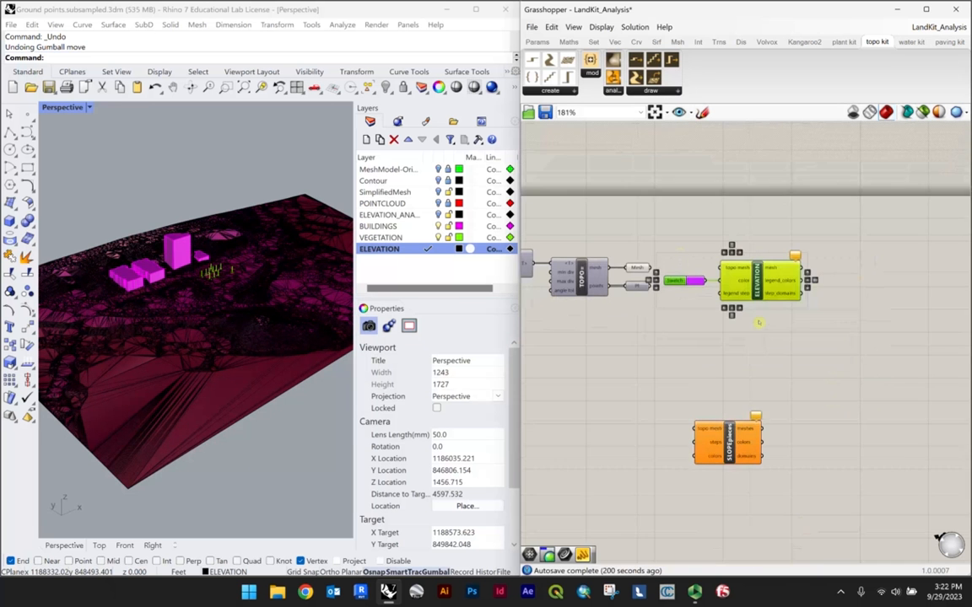
{"action": "right_click_drag", "start_coordinate": [760, 307], "coordinate": [740, 271]}
{"action": "left_click_drag", "start_coordinate": [734, 254], "coordinate": [714, 340]}
{"action": "scroll", "coordinate": [709, 329], "scroll_direction": "up", "scroll_amount": 2}
{"action": "left_click", "coordinate": [720, 263]}
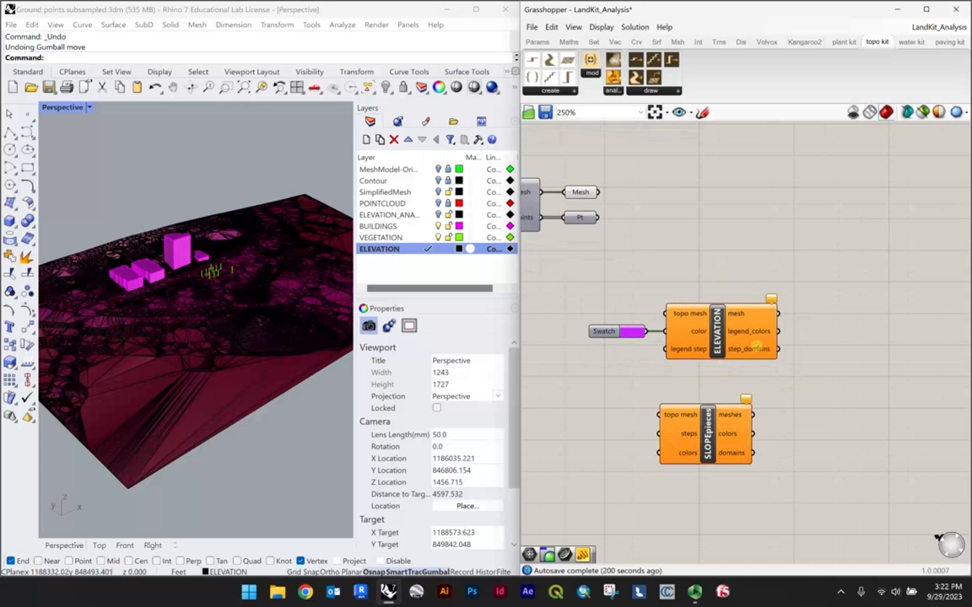
Step: Move the SLOPEpieces component above ELEVATION, in line with the Mesh parameter
{"action": "scroll", "coordinate": [695, 332], "scroll_direction": "down", "scroll_amount": 1}
{"action": "scroll", "coordinate": [705, 419], "scroll_direction": "up", "scroll_amount": 1}
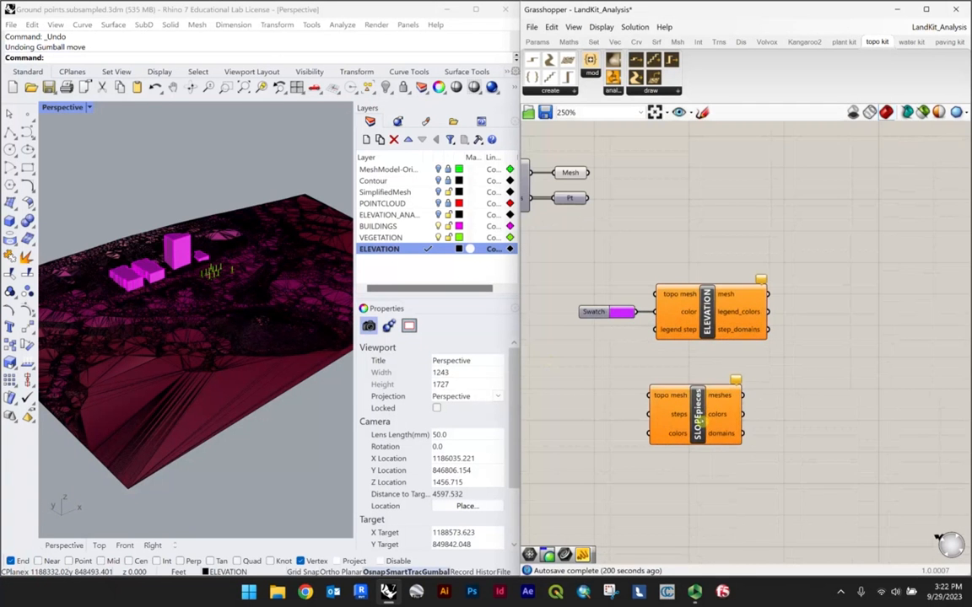
{"action": "left_click_drag", "start_coordinate": [671, 405], "coordinate": [717, 200]}
{"action": "scroll", "coordinate": [581, 184], "scroll_direction": "up", "scroll_amount": 2}
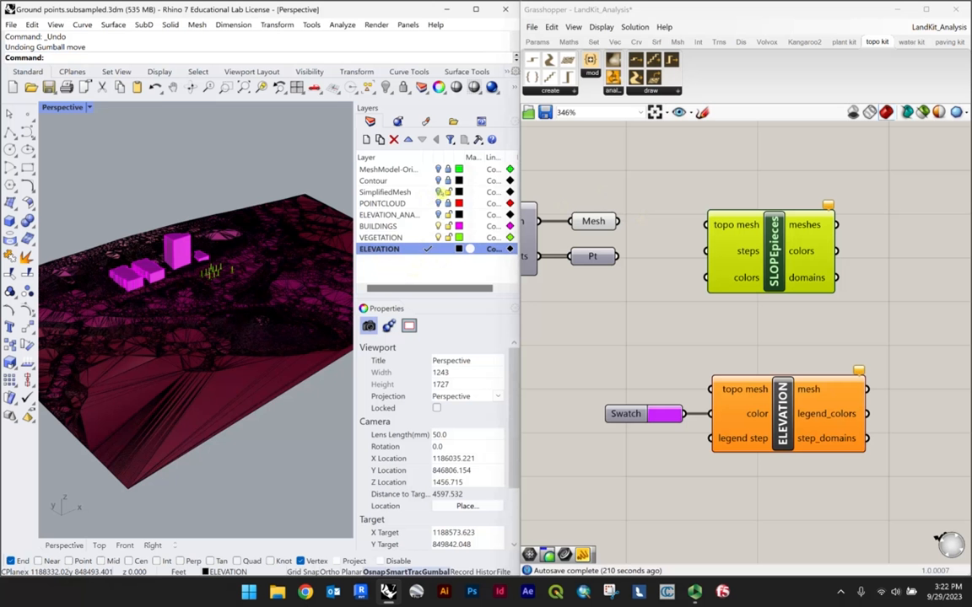
Step: Make SimplifiedMesh the current Rhino layer and hide the ELEVATION layer
{"action": "left_click", "coordinate": [439, 192]}
{"action": "left_click", "coordinate": [429, 192]}
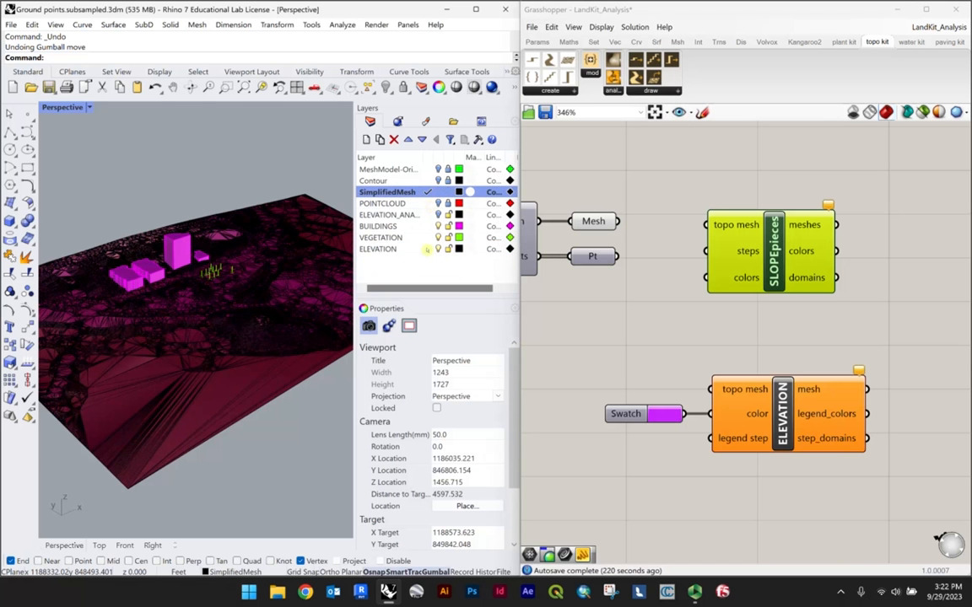
{"action": "left_click", "coordinate": [380, 250]}
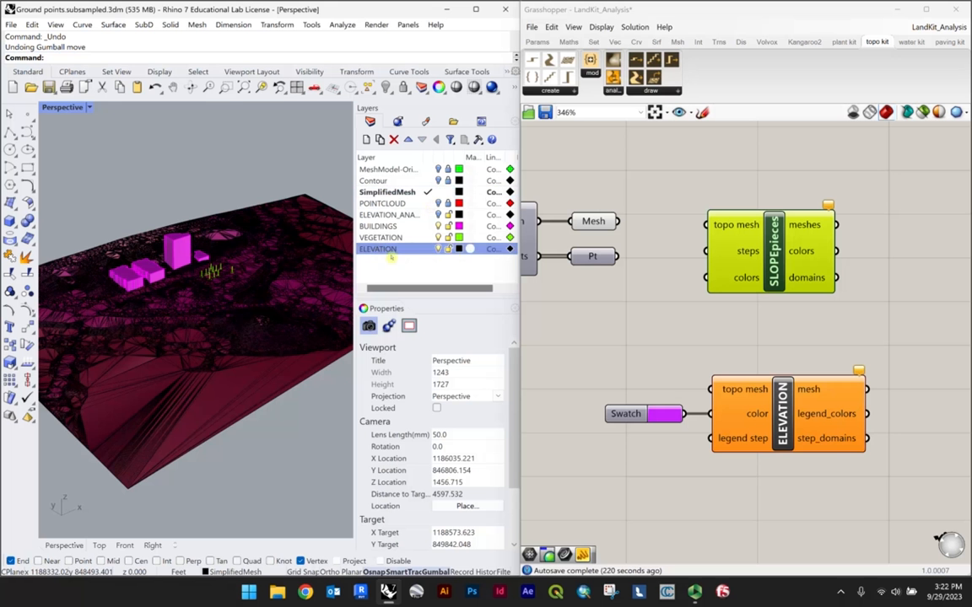
{"action": "left_click", "coordinate": [437, 250]}
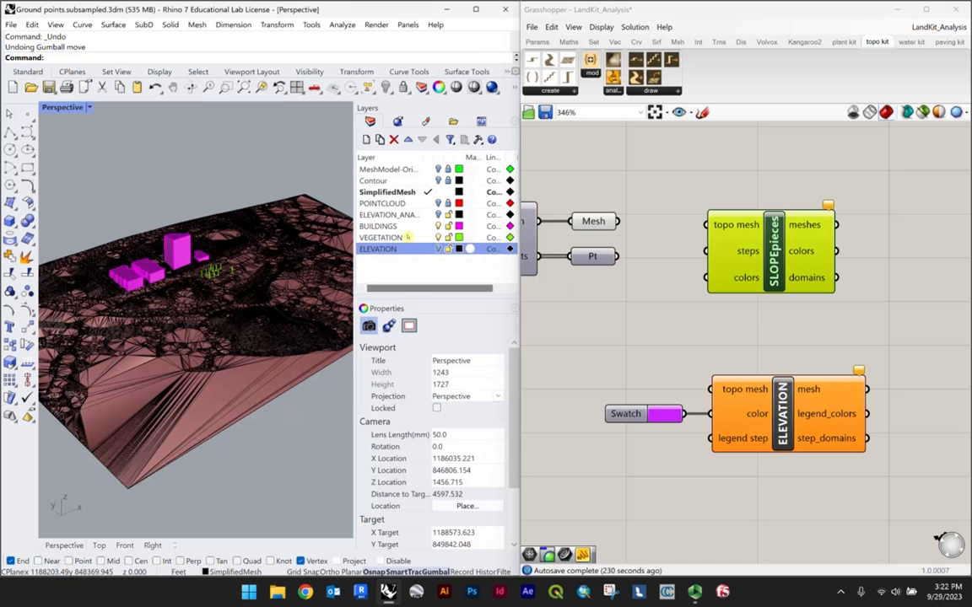
Step: Connect the Mesh parameter to the SLOPEpieces topo mesh input and position the component close to it
{"action": "right_click_drag", "start_coordinate": [211, 244], "coordinate": [221, 256]}
{"action": "left_click_drag", "start_coordinate": [757, 259], "coordinate": [721, 255]}
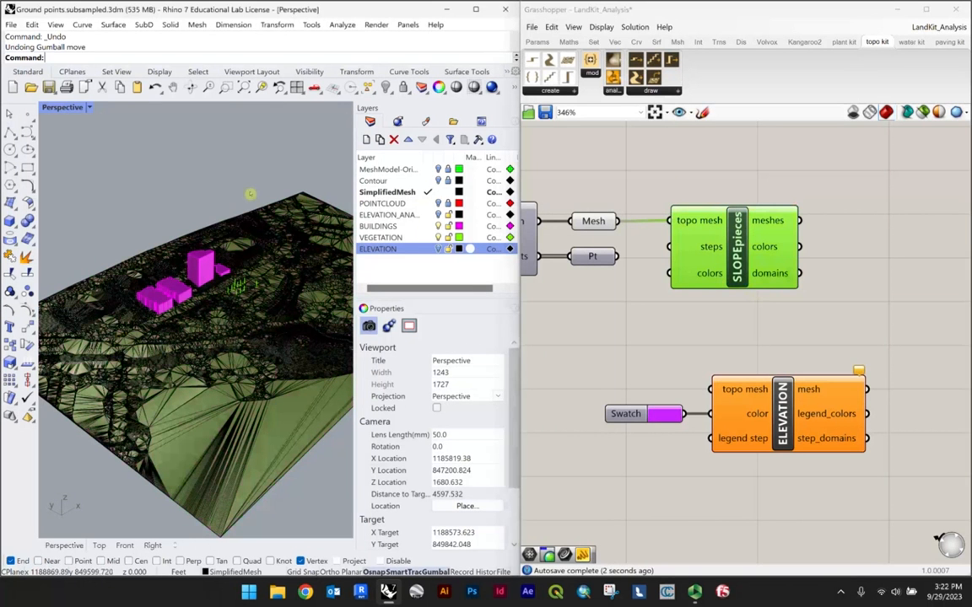
{"action": "left_click_drag", "start_coordinate": [737, 250], "coordinate": [729, 252]}
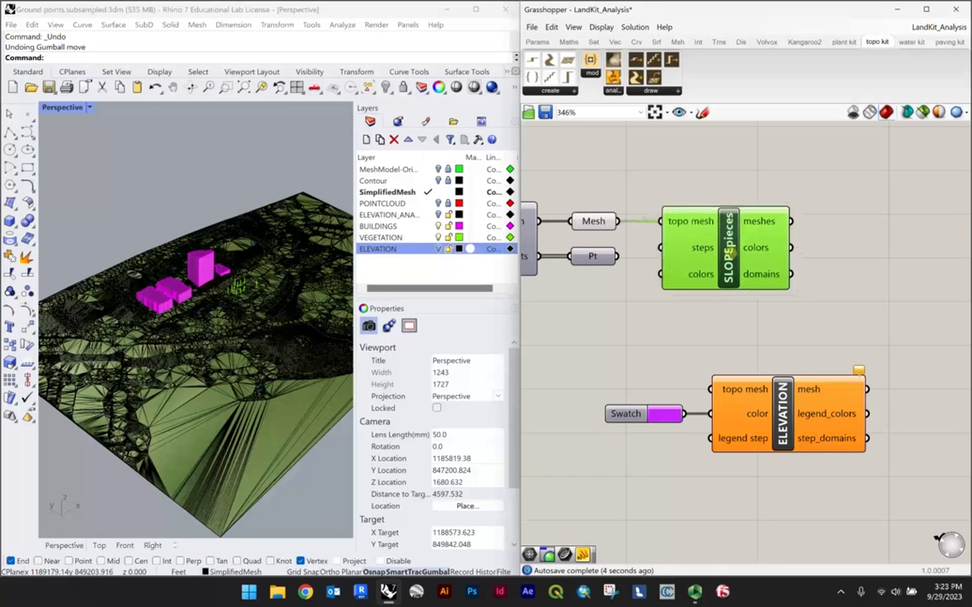
{"action": "scroll", "coordinate": [774, 269], "scroll_direction": "down", "scroll_amount": 3}
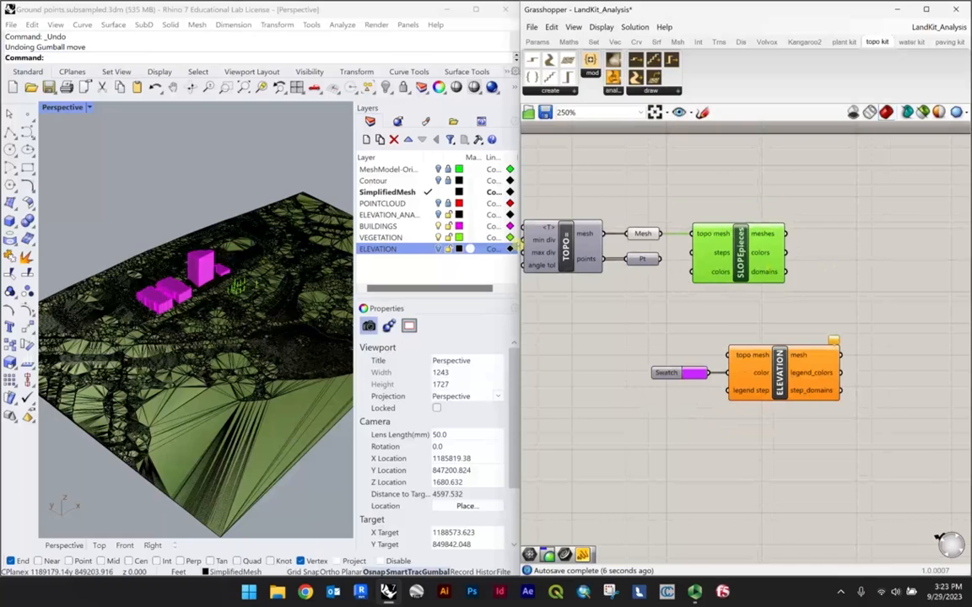
{"action": "left_click", "coordinate": [836, 285]}
Step: Examine the terrain preview around the buildings and the description of the SLOPEpieces steps input
{"action": "scroll", "coordinate": [223, 316], "scroll_direction": "up", "scroll_amount": 4}
{"action": "right_click_drag", "start_coordinate": [221, 319], "coordinate": [213, 255]}
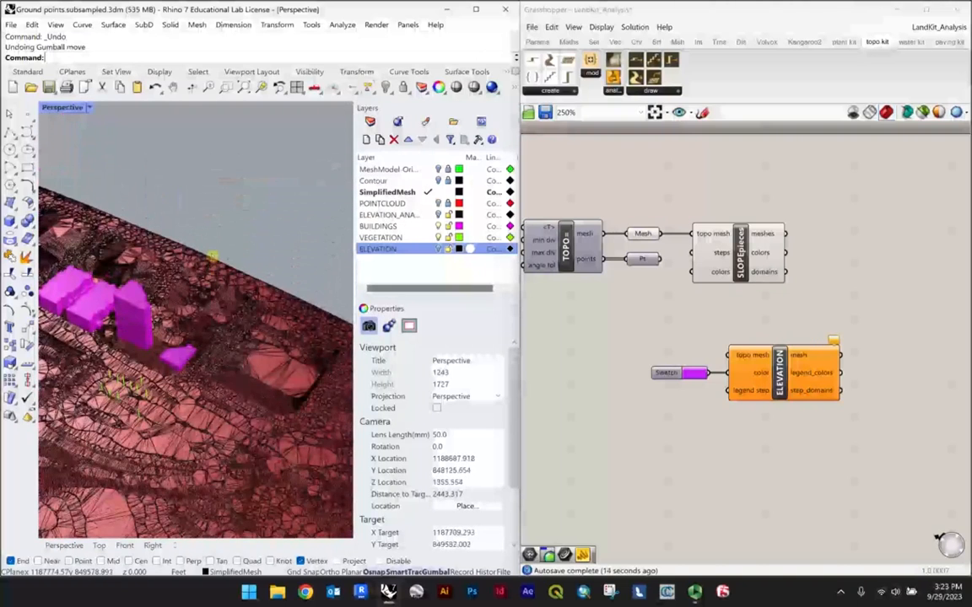
{"action": "right_click_drag", "start_coordinate": [149, 275], "coordinate": [209, 217], "text": "shift"}
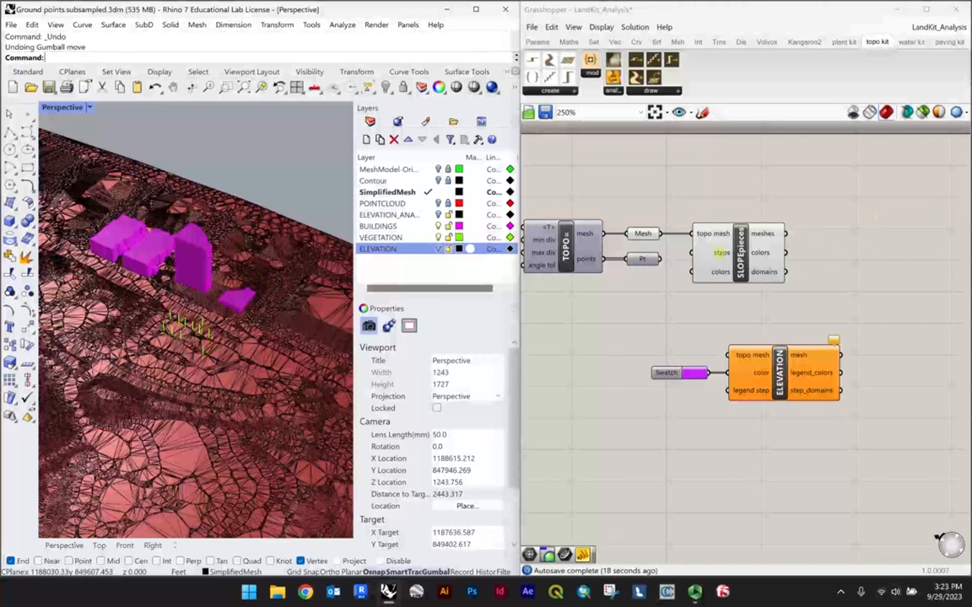
{"action": "mouse_move", "coordinate": [721, 253]}
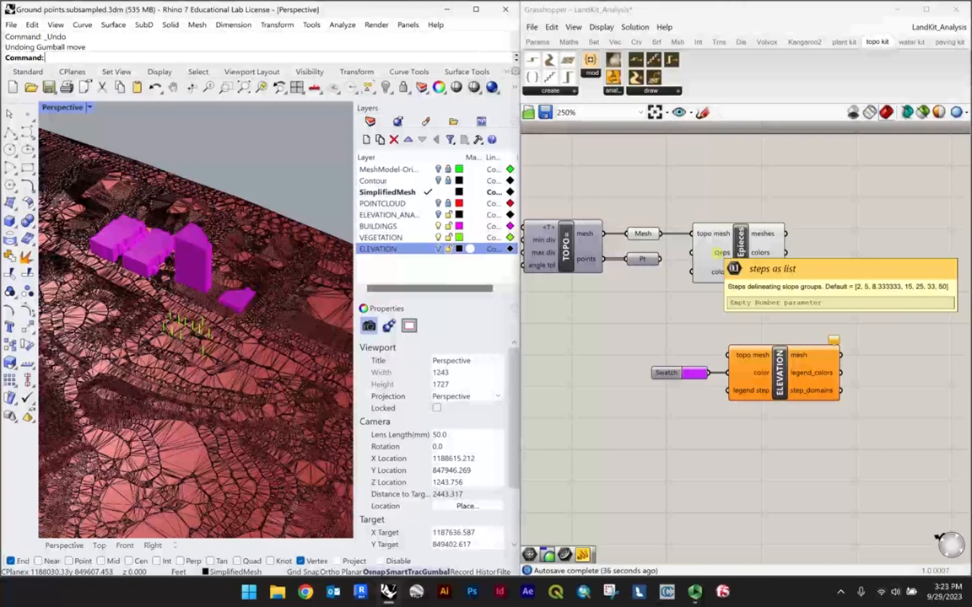
{"action": "right_click", "coordinate": [720, 252]}
{"action": "left_click", "coordinate": [884, 220]}
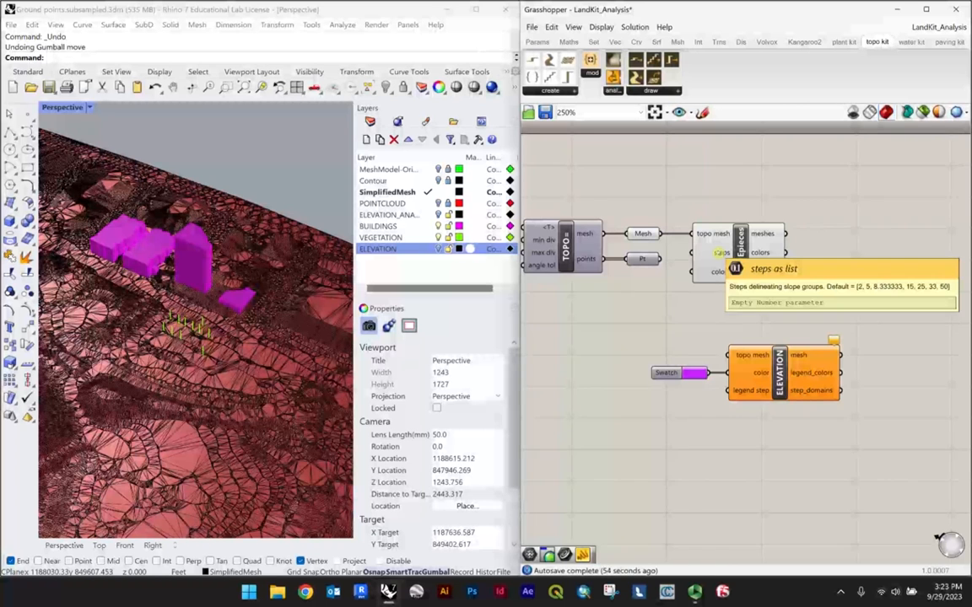
Step: Nudge SLOPEpieces closer to the Mesh parameter and add a Custom Preview component on its output side
{"action": "left_click_drag", "start_coordinate": [746, 245], "coordinate": [740, 246]}
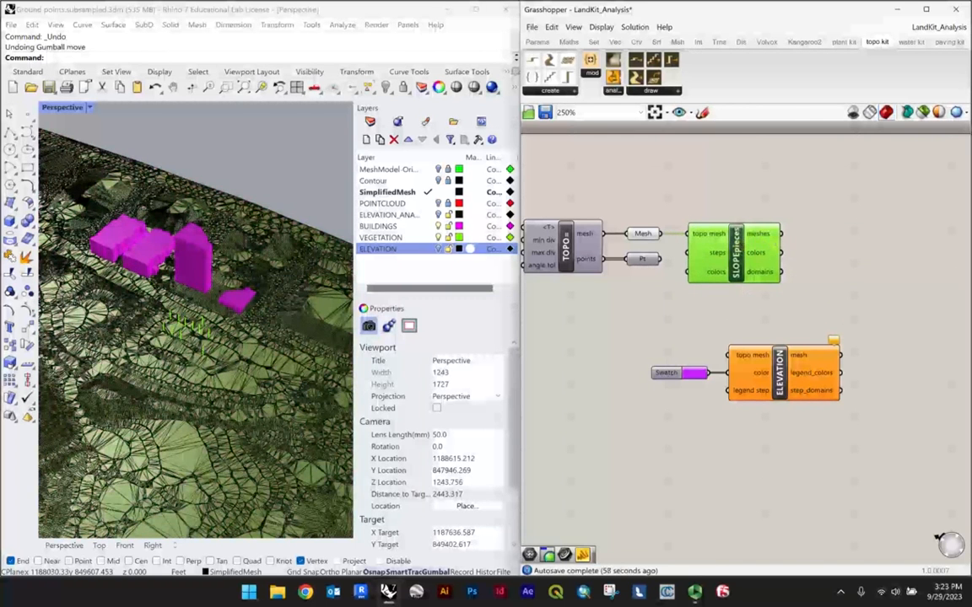
{"action": "left_click", "coordinate": [810, 254]}
{"action": "scroll", "coordinate": [784, 246], "scroll_direction": "down", "scroll_amount": 2}
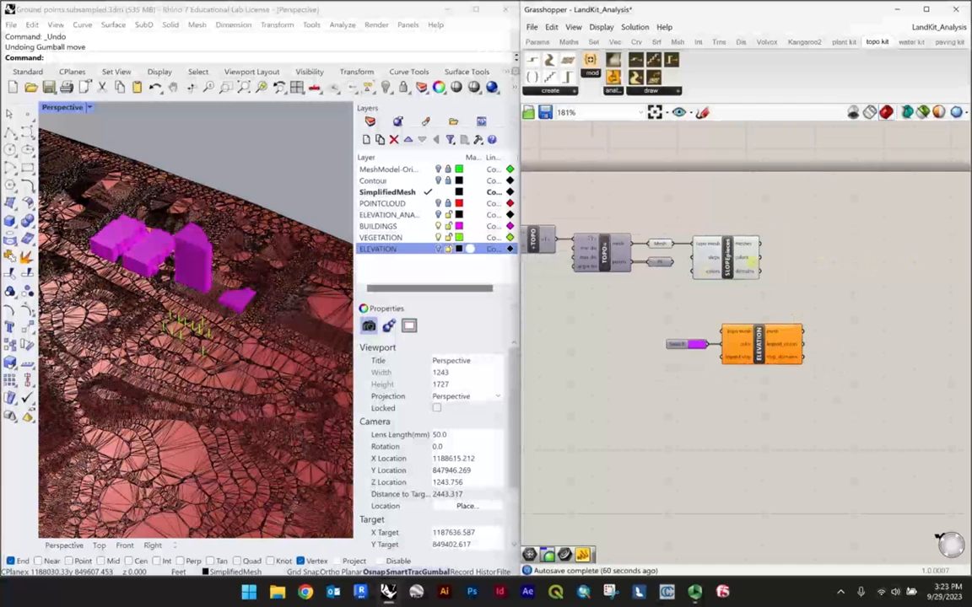
{"action": "scroll", "coordinate": [757, 245], "scroll_direction": "up", "scroll_amount": 2}
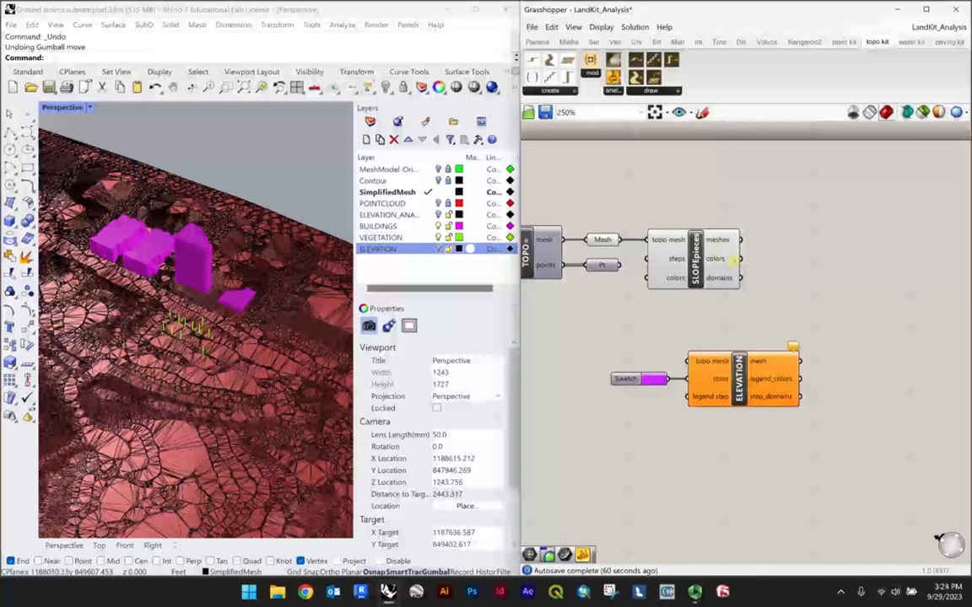
{"action": "double_click", "coordinate": [814, 254]}
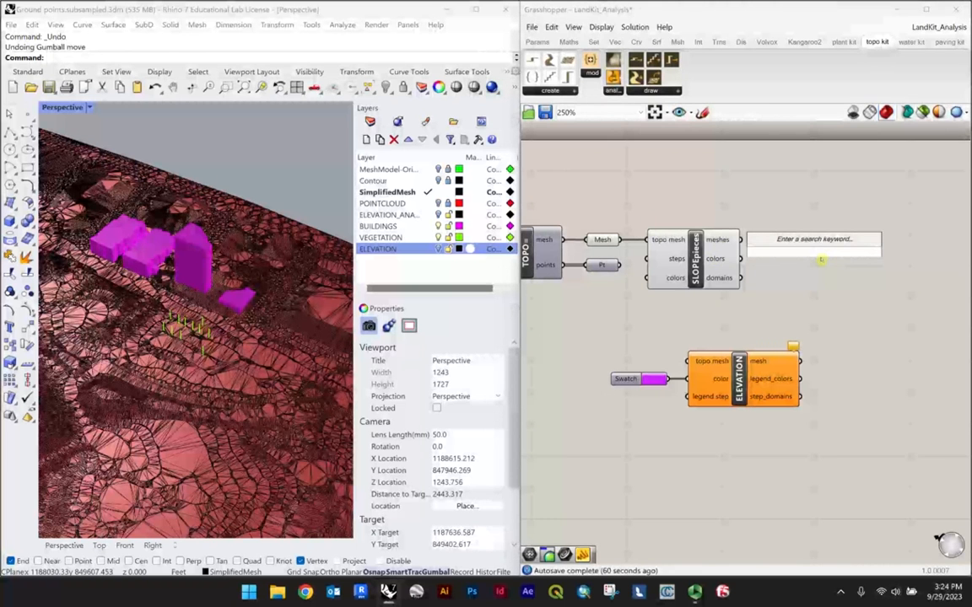
{"action": "type", "text": "cust"}
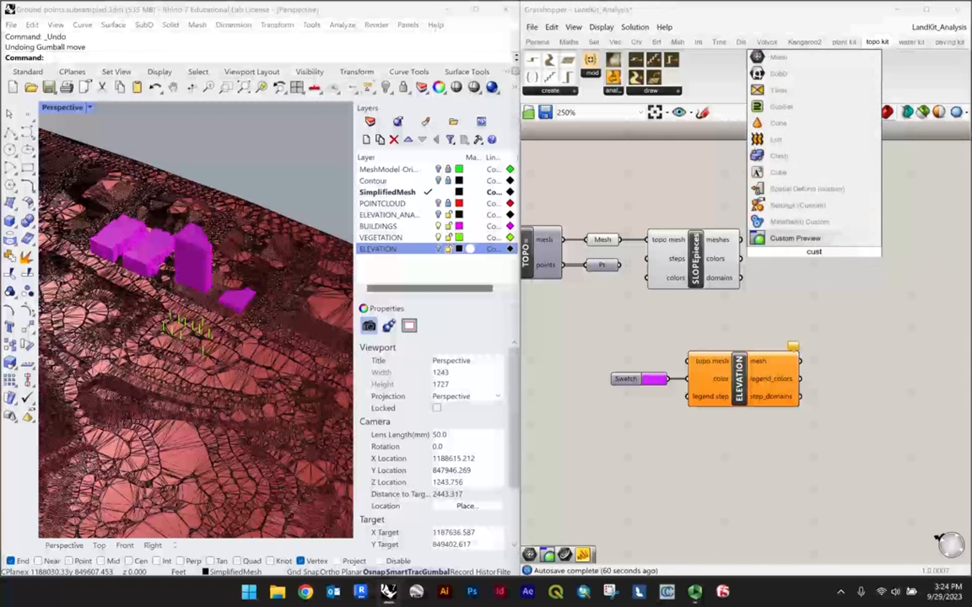
{"action": "left_click", "coordinate": [797, 239]}
{"action": "left_click_drag", "start_coordinate": [817, 251], "coordinate": [872, 249]}
{"action": "left_click", "coordinate": [725, 263]}
{"action": "left_click", "coordinate": [797, 266]}
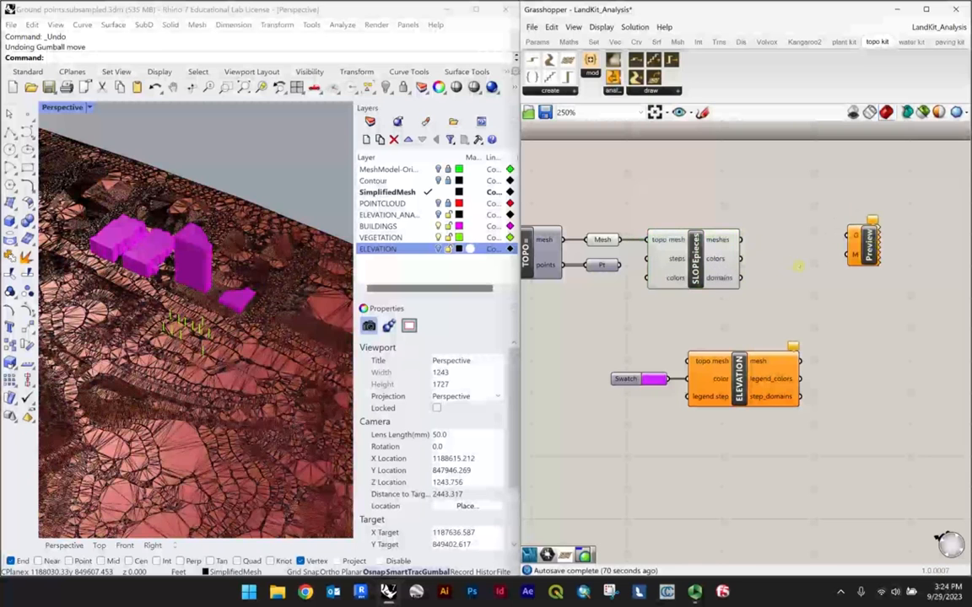
Step: Add a panel, connect the SLOPEpieces colors output to it and enlarge it to show the whole list
{"action": "double_click", "coordinate": [797, 266]}
{"action": "type", "text": "panel"}
{"action": "key", "text": "Return"}
{"action": "left_click_drag", "start_coordinate": [775, 266], "coordinate": [809, 262]}
{"action": "left_click_drag", "start_coordinate": [741, 259], "coordinate": [799, 228]}
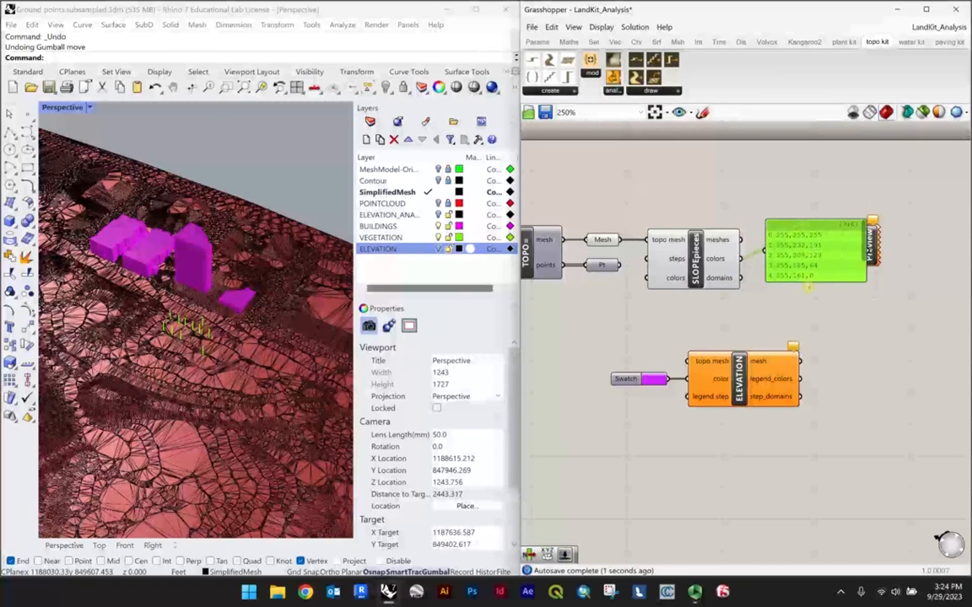
{"action": "left_click_drag", "start_coordinate": [808, 285], "coordinate": [793, 346]}
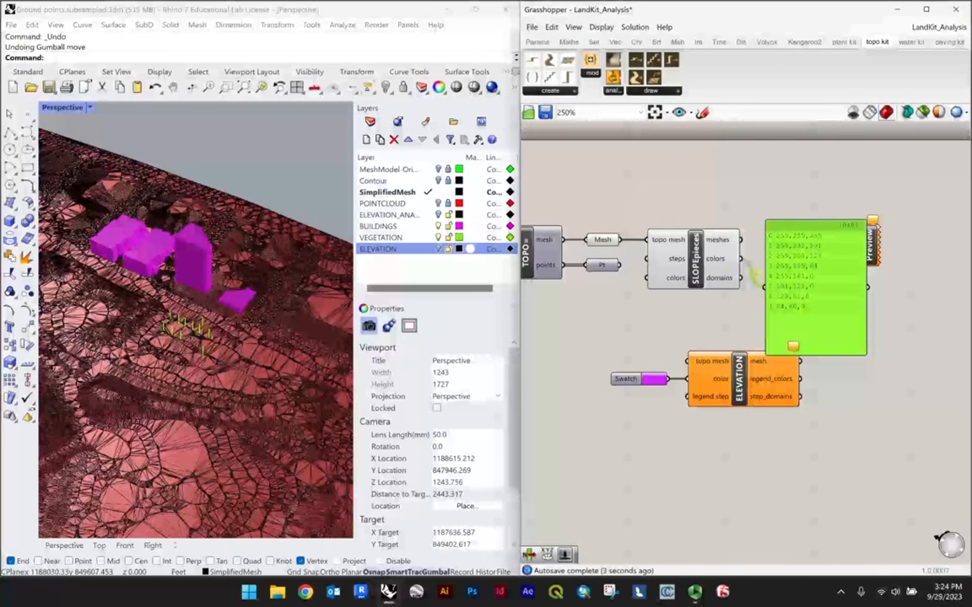
Step: Switch the panel from the SLOPEpieces colors output to its meshes output and move the Custom Preview clear of it
{"action": "left_click", "coordinate": [658, 236]}
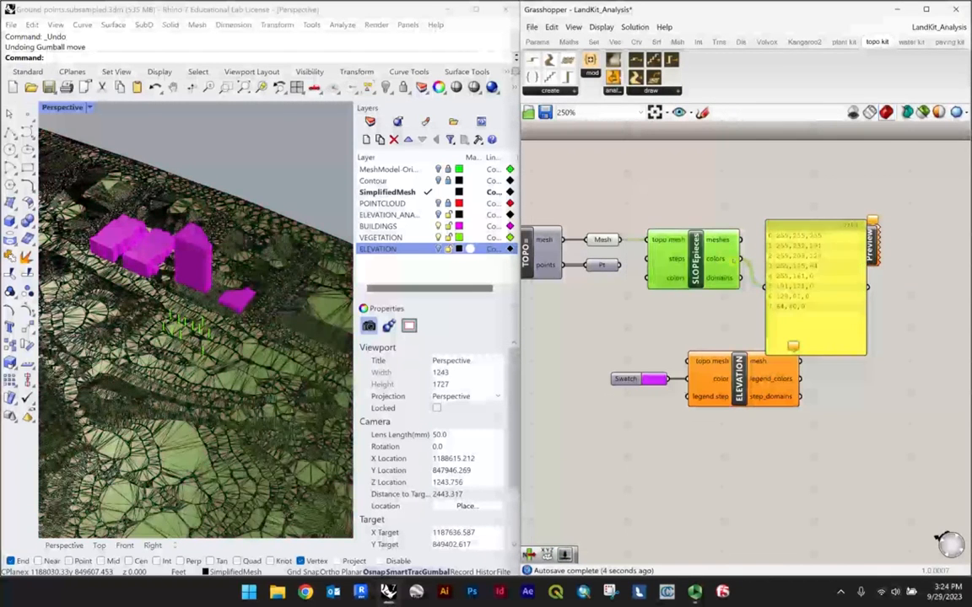
{"action": "right_click", "coordinate": [734, 259]}
{"action": "mouse_move", "coordinate": [806, 291]}
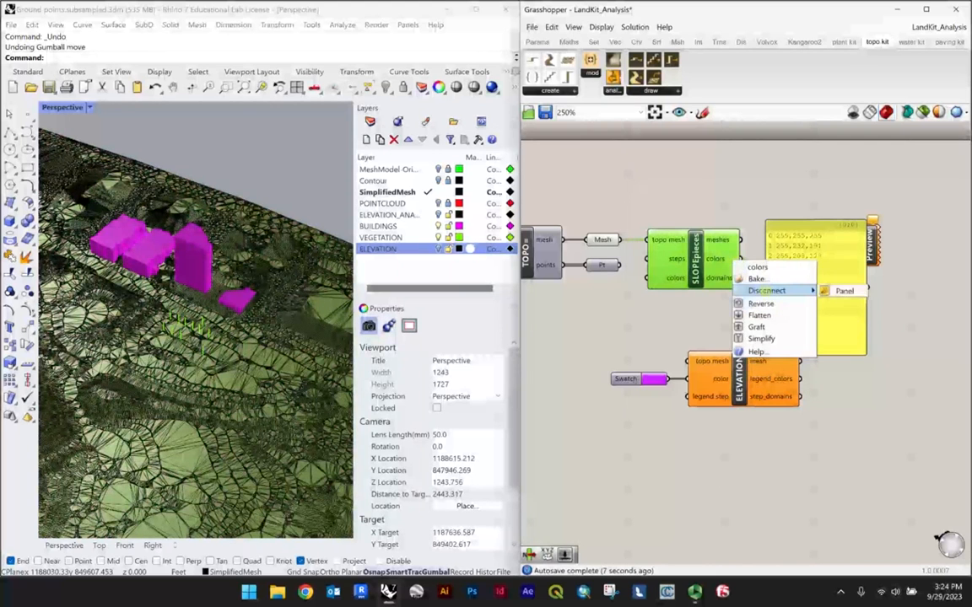
{"action": "left_click", "coordinate": [844, 290]}
{"action": "left_click", "coordinate": [798, 246]}
{"action": "left_click_drag", "start_coordinate": [798, 246], "coordinate": [800, 233]}
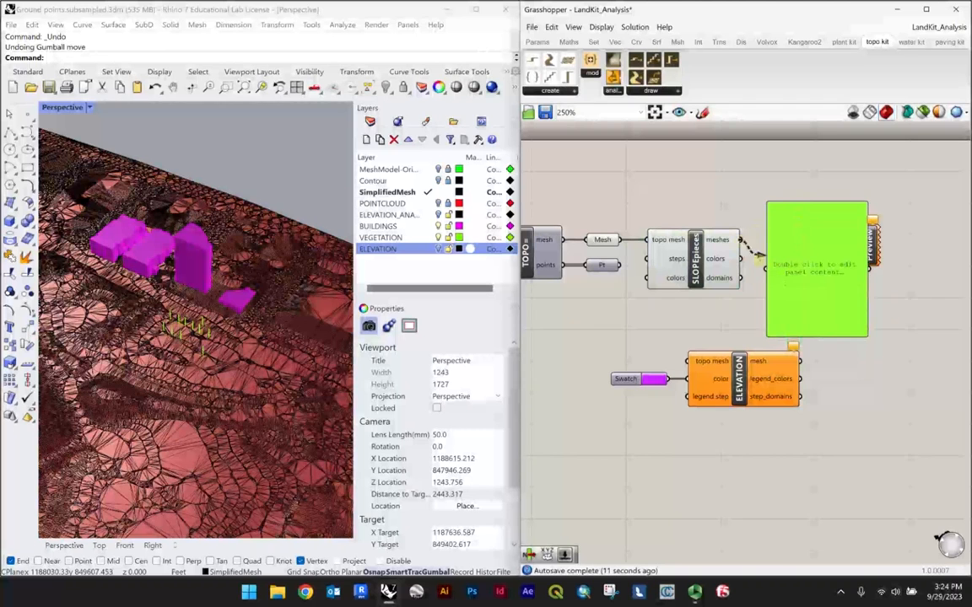
{"action": "left_click_drag", "start_coordinate": [741, 239], "coordinate": [767, 268]}
{"action": "left_click_drag", "start_coordinate": [872, 243], "coordinate": [940, 239]}
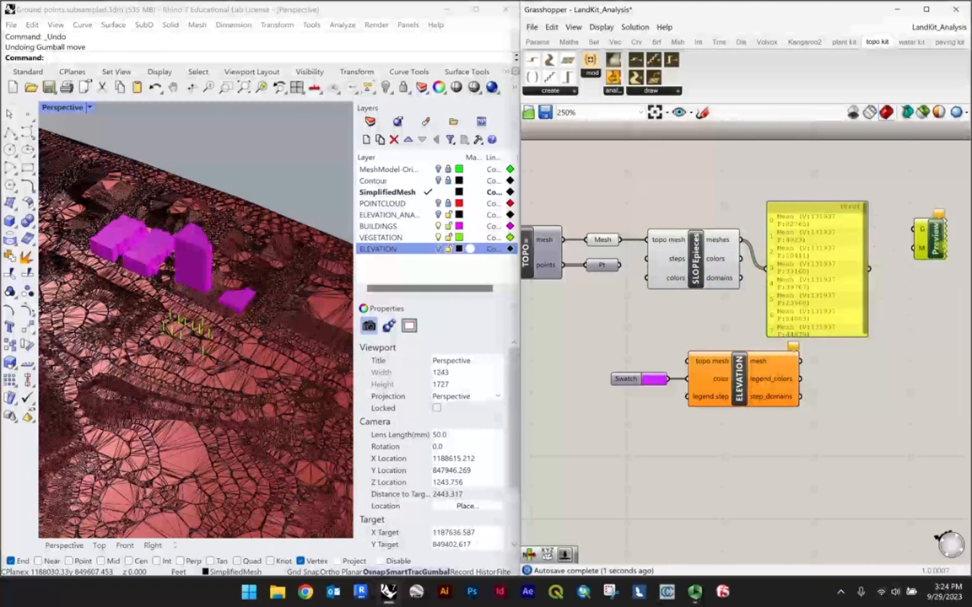
Step: Enlarge the panel listing the SLOPEpieces meshes to show every entry and read the steps input's description
{"action": "left_click_drag", "start_coordinate": [816, 257], "coordinate": [819, 241]}
{"action": "left_click_drag", "start_coordinate": [819, 321], "coordinate": [823, 435]}
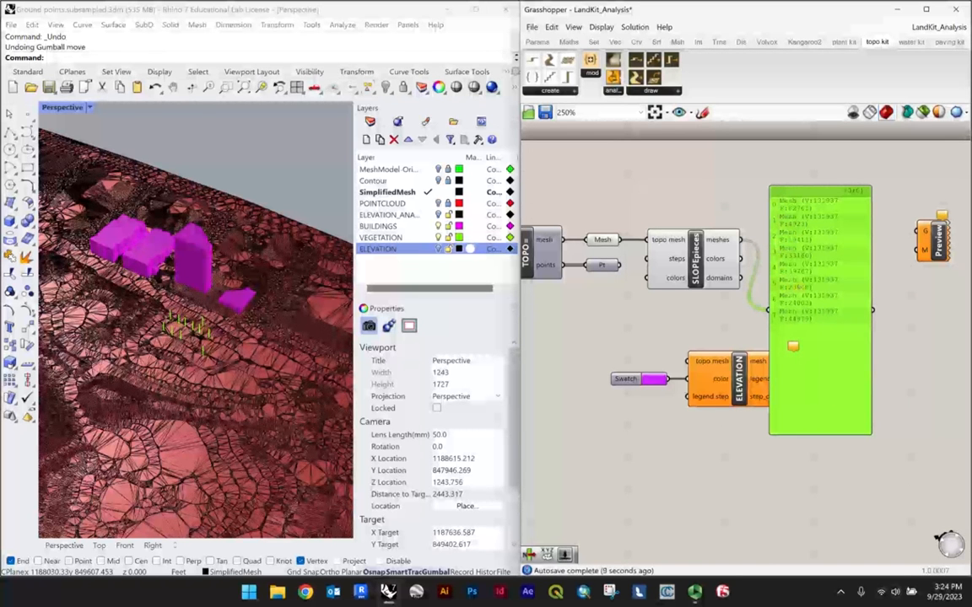
{"action": "left_click_drag", "start_coordinate": [785, 203], "coordinate": [793, 189]}
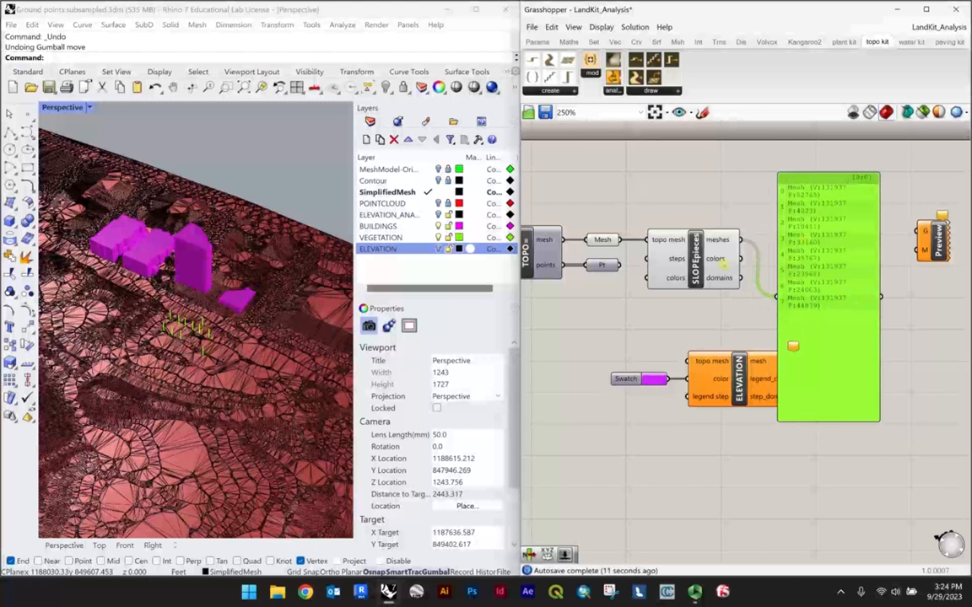
{"action": "mouse_move", "coordinate": [679, 259]}
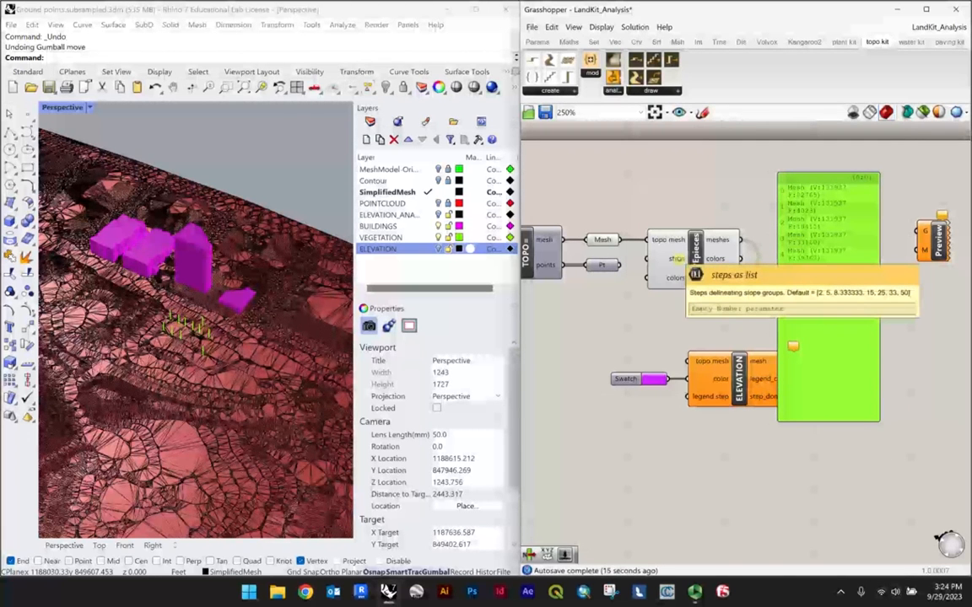
Step: Disconnect the panel from the SLOPEpieces meshes output and delete it
{"action": "scroll", "coordinate": [721, 239], "scroll_direction": "up", "scroll_amount": 1}
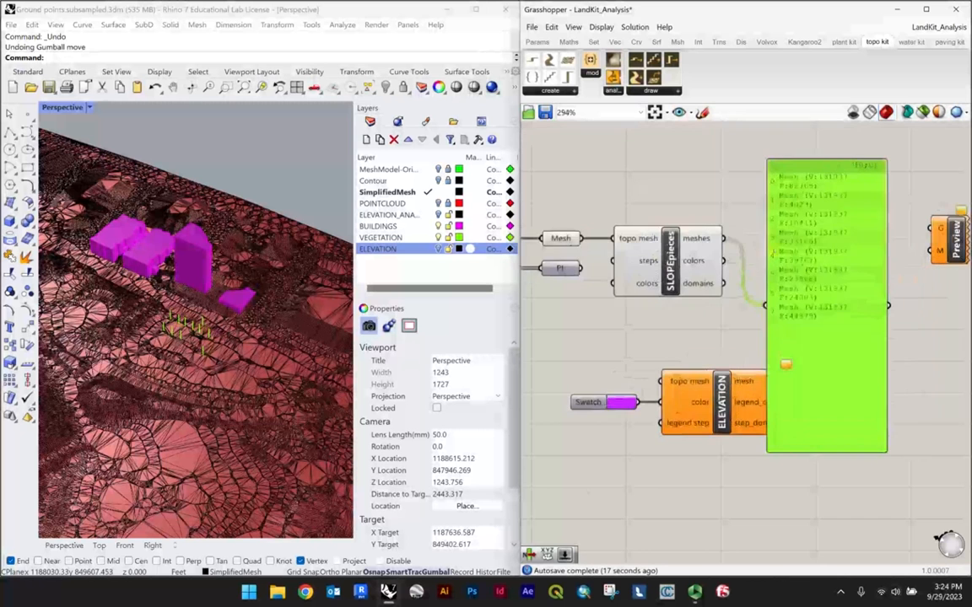
{"action": "right_click", "coordinate": [713, 240]}
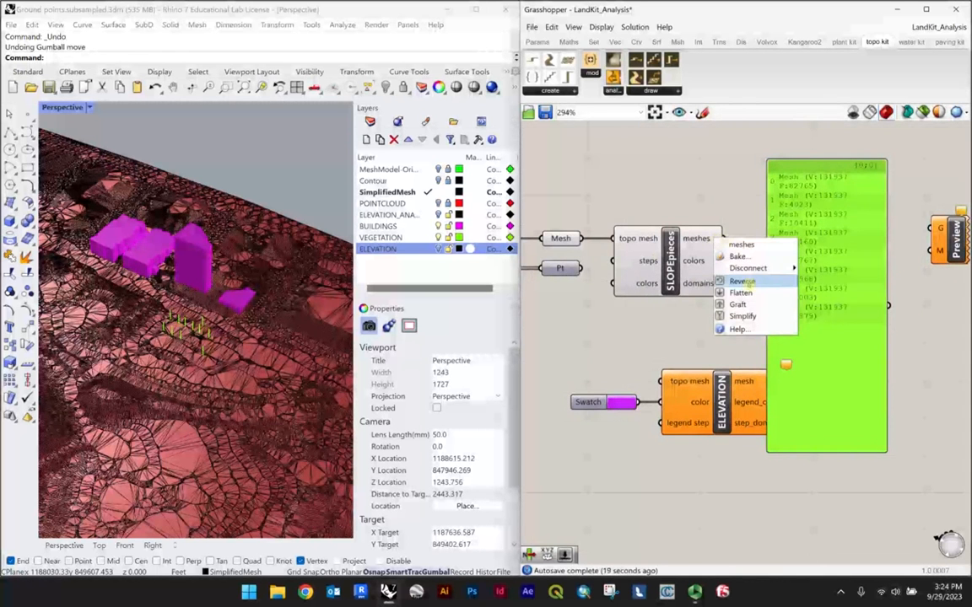
{"action": "mouse_move", "coordinate": [744, 268]}
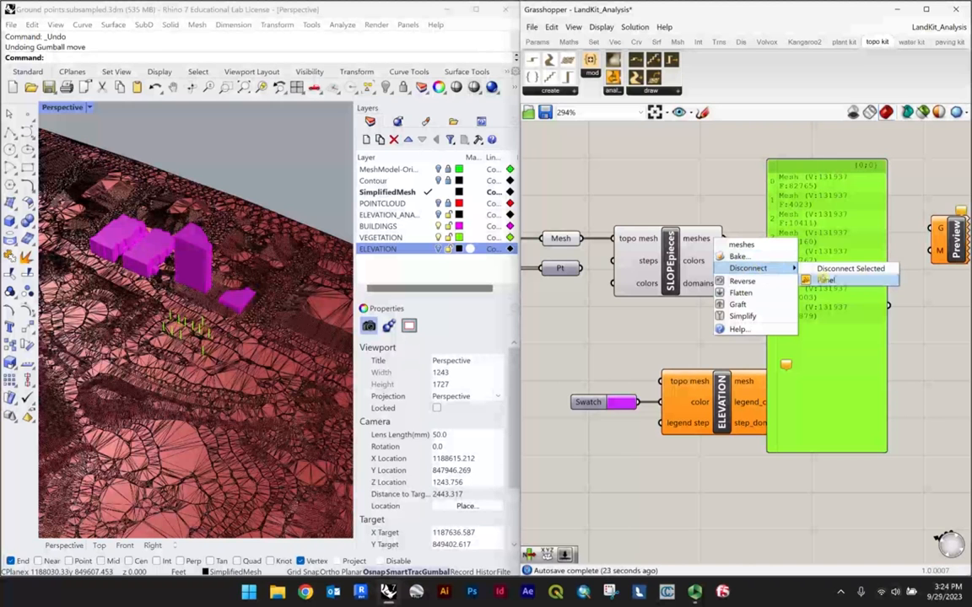
{"action": "left_click", "coordinate": [826, 279]}
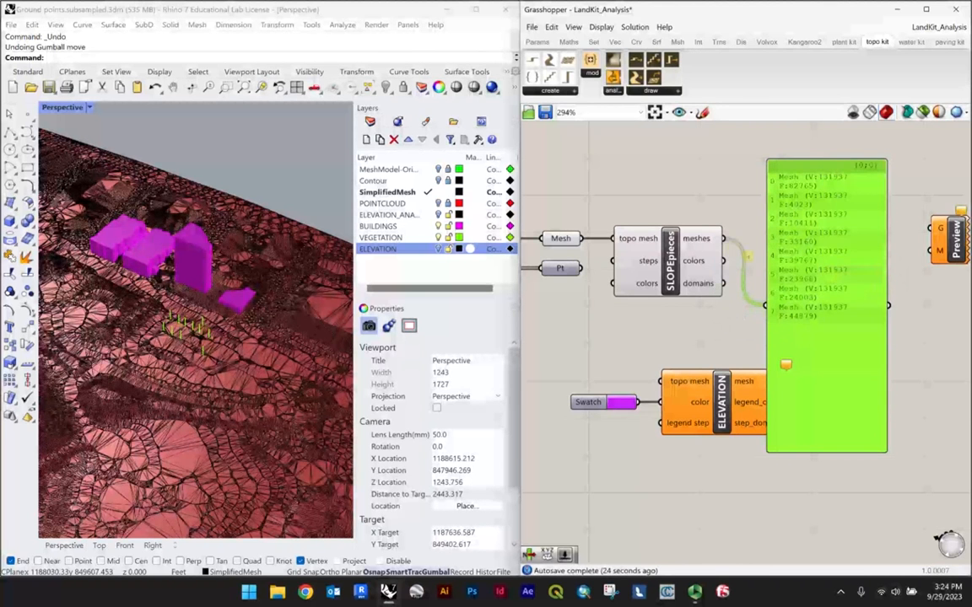
{"action": "scroll", "coordinate": [768, 252], "scroll_direction": "down", "scroll_amount": 3}
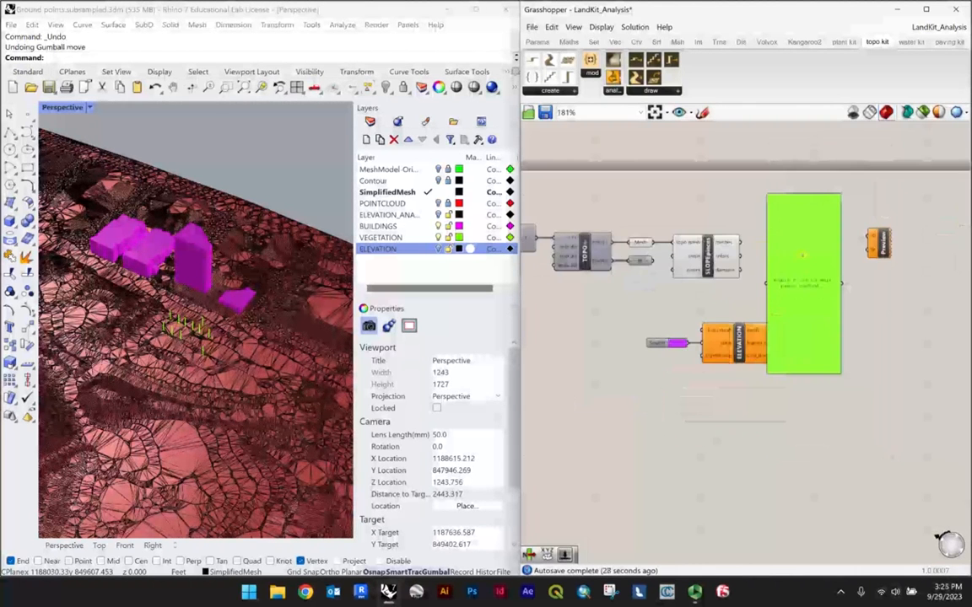
{"action": "left_click_drag", "start_coordinate": [802, 290], "coordinate": [811, 336]}
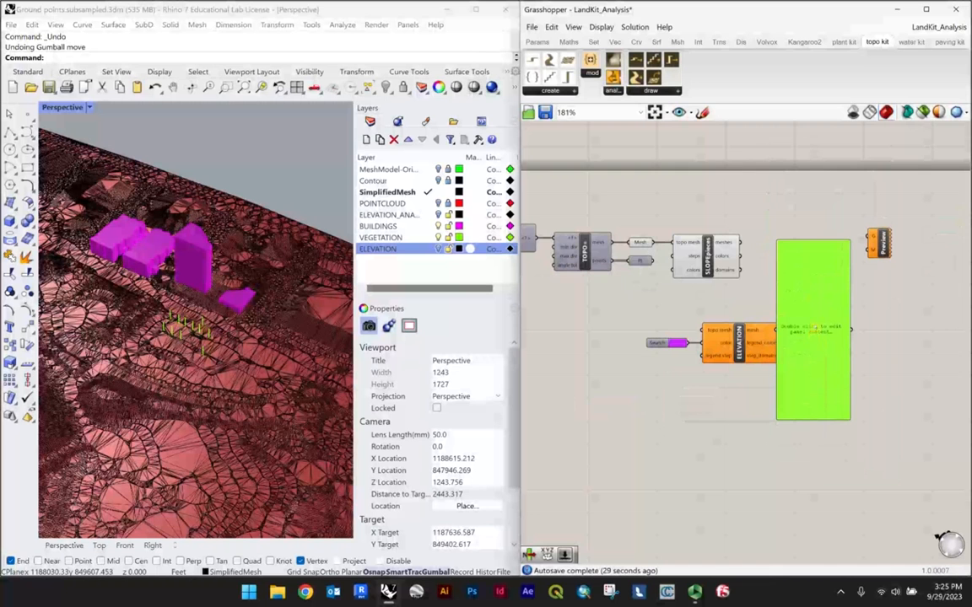
{"action": "key", "text": "Delete"}
{"action": "scroll", "coordinate": [841, 248], "scroll_direction": "up", "scroll_amount": 3}
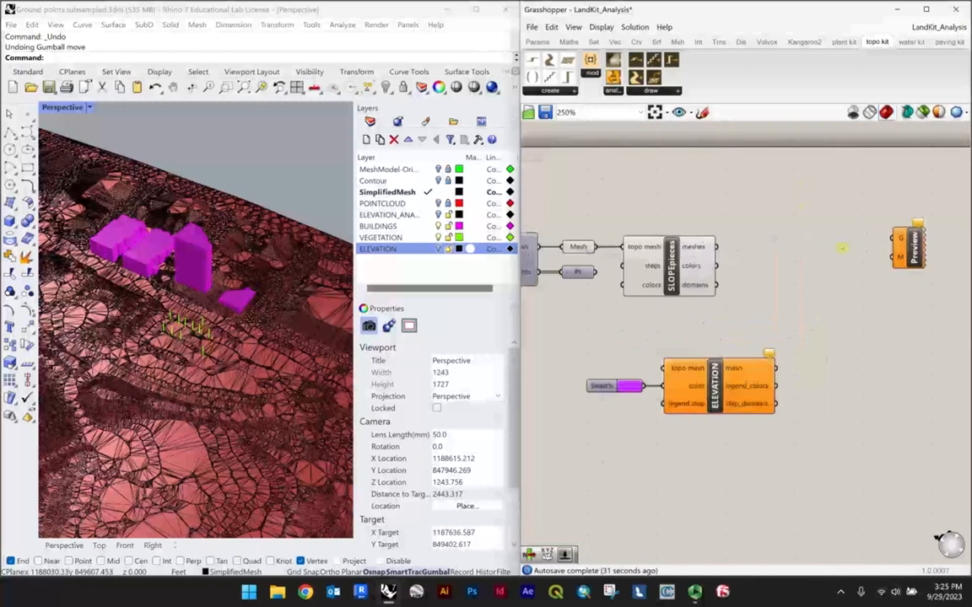
Step: Move the Custom Preview next to SLOPEpieces and connect the meshes output to its geometry input
{"action": "left_click_drag", "start_coordinate": [909, 249], "coordinate": [760, 254]}
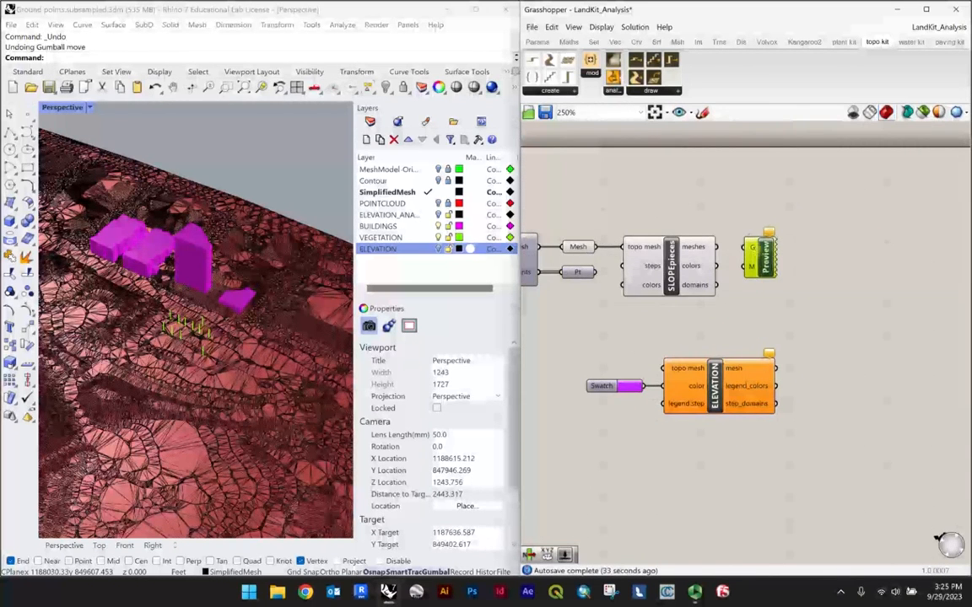
{"action": "scroll", "coordinate": [753, 249], "scroll_direction": "up", "scroll_amount": 2}
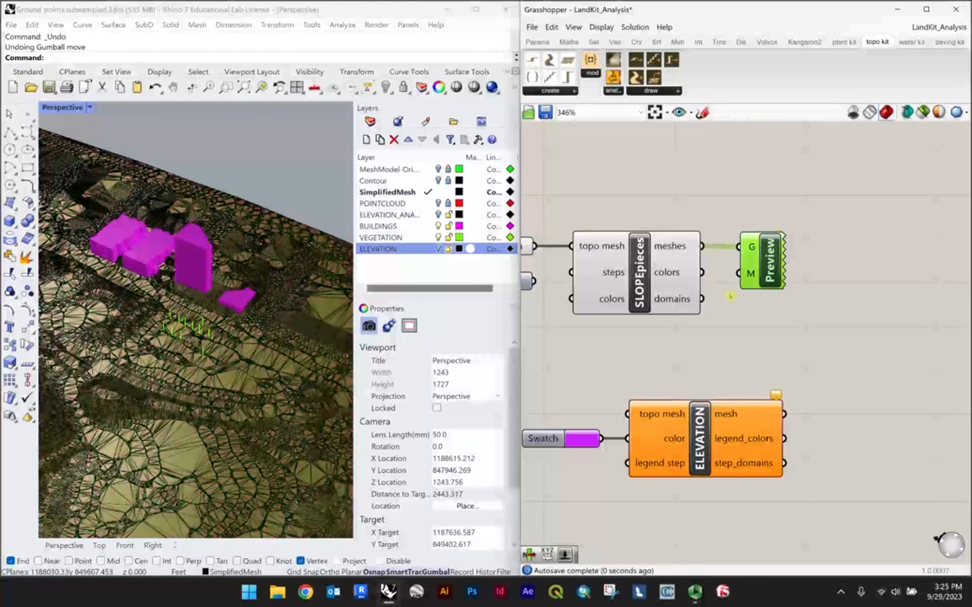
{"action": "scroll", "coordinate": [608, 223], "scroll_direction": "down", "scroll_amount": 2}
{"action": "right_click_drag", "start_coordinate": [164, 239], "coordinate": [299, 184]}
{"action": "left_click", "coordinate": [771, 285]}
{"action": "left_click", "coordinate": [742, 263]}
{"action": "scroll", "coordinate": [143, 185], "scroll_direction": "up", "scroll_amount": 2}
{"action": "right_click_drag", "start_coordinate": [244, 287], "coordinate": [215, 229]}
{"action": "scroll", "coordinate": [215, 229], "scroll_direction": "up", "scroll_amount": 4}
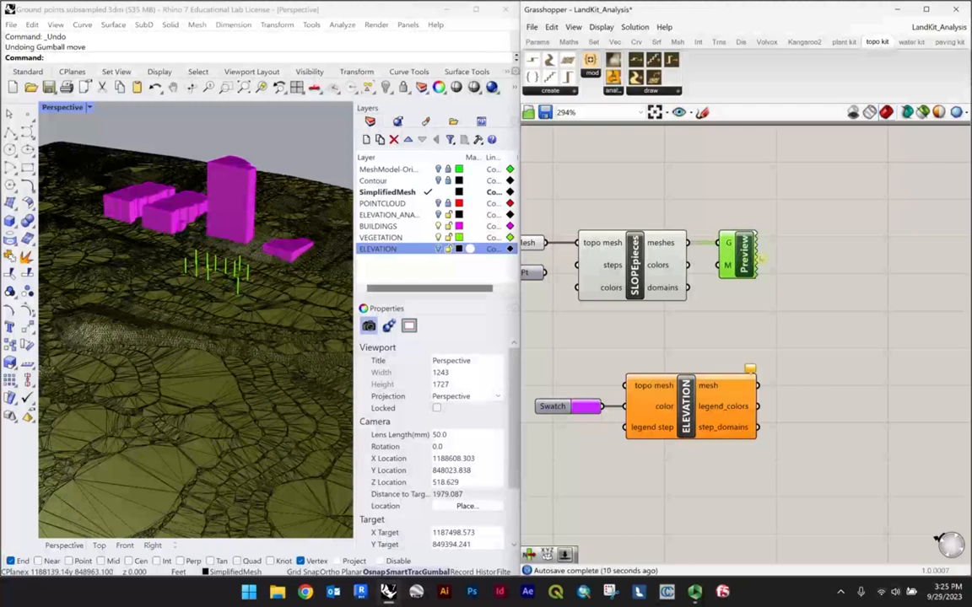
Step: Connect the SLOPEpieces colors output to the material input of the Custom Preview
{"action": "left_click", "coordinate": [699, 265]}
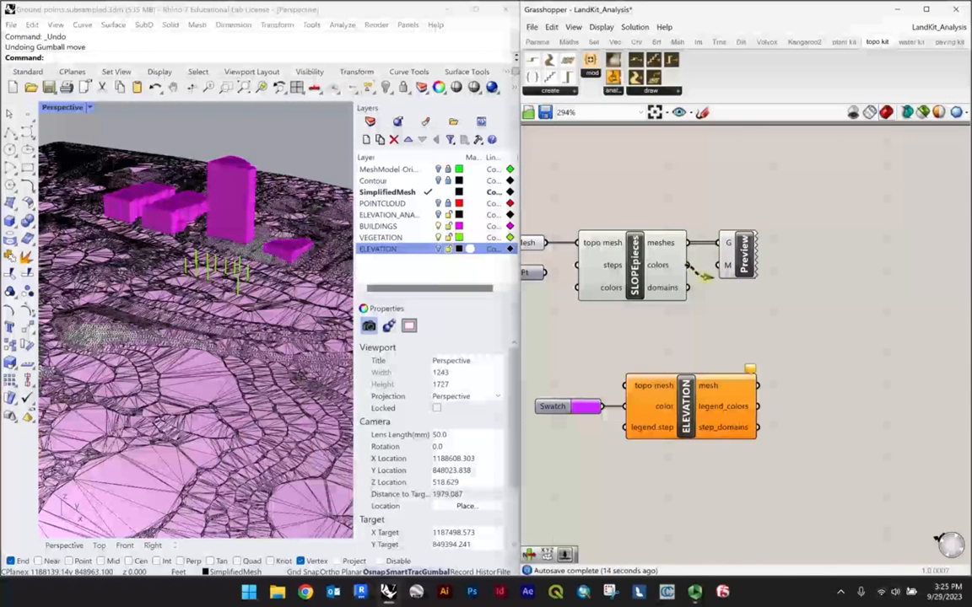
{"action": "left_click_drag", "start_coordinate": [705, 272], "coordinate": [710, 266]}
{"action": "left_click_drag", "start_coordinate": [707, 265], "coordinate": [716, 266]}
{"action": "scroll", "coordinate": [194, 269], "scroll_direction": "down", "scroll_amount": 6}
{"action": "right_click_drag", "start_coordinate": [195, 275], "coordinate": [249, 295]}
{"action": "scroll", "coordinate": [211, 347], "scroll_direction": "up", "scroll_amount": 6}
{"action": "right_click_drag", "start_coordinate": [219, 222], "coordinate": [198, 223]}
{"action": "scroll", "coordinate": [232, 276], "scroll_direction": "down", "scroll_amount": 4}
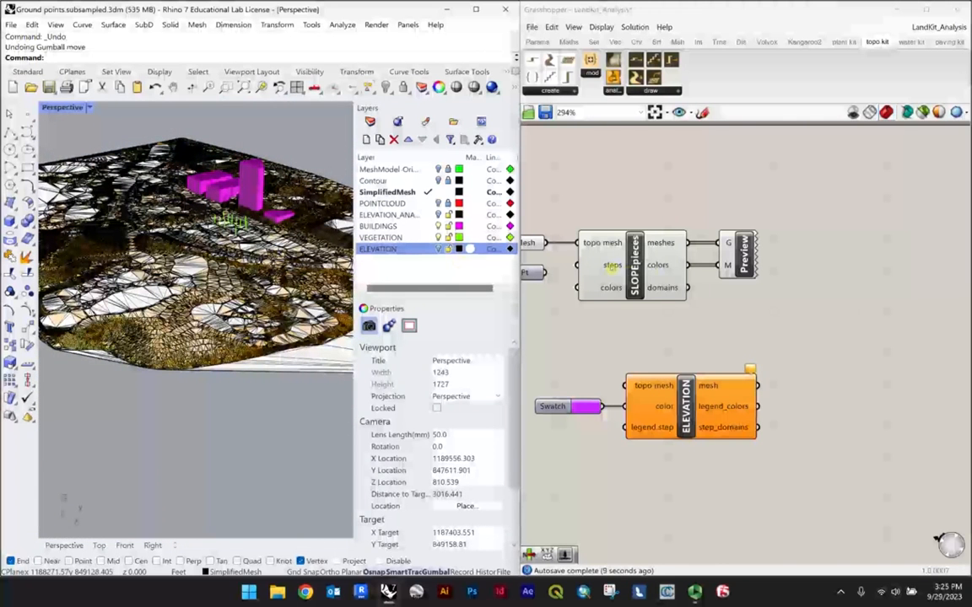
Step: Switch from the Perspective view to a maximized Top view and set its display mode to Rendered
{"action": "mouse_move", "coordinate": [613, 267]}
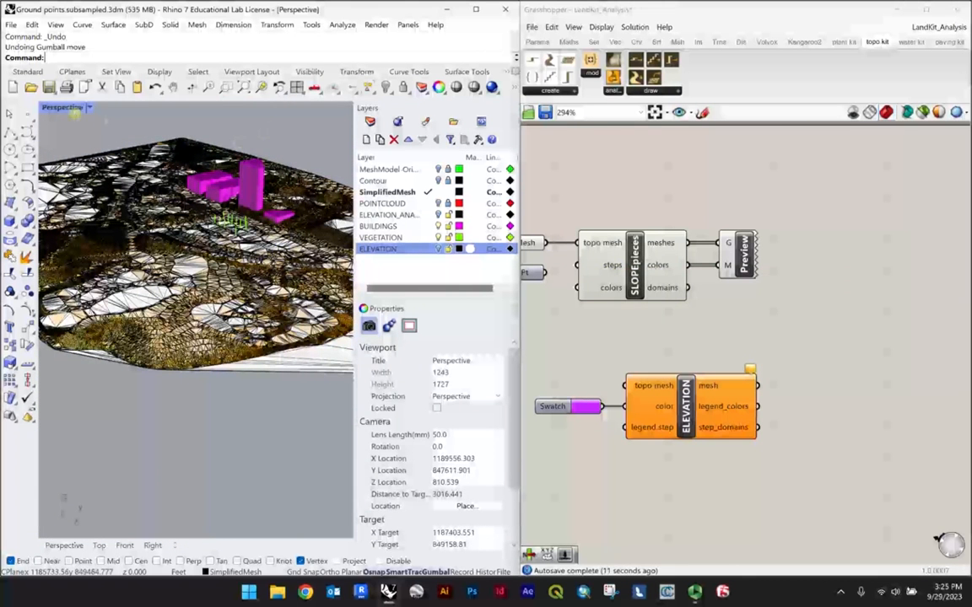
{"action": "double_click", "coordinate": [67, 107]}
{"action": "double_click", "coordinate": [48, 107]}
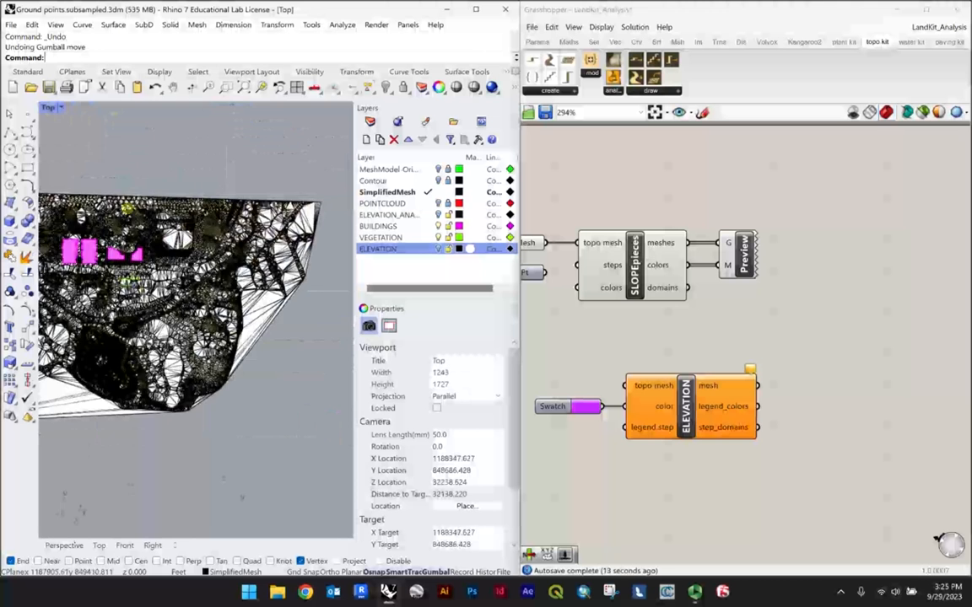
{"action": "right_click_drag", "start_coordinate": [127, 207], "coordinate": [203, 176]}
{"action": "left_click", "coordinate": [48, 108]}
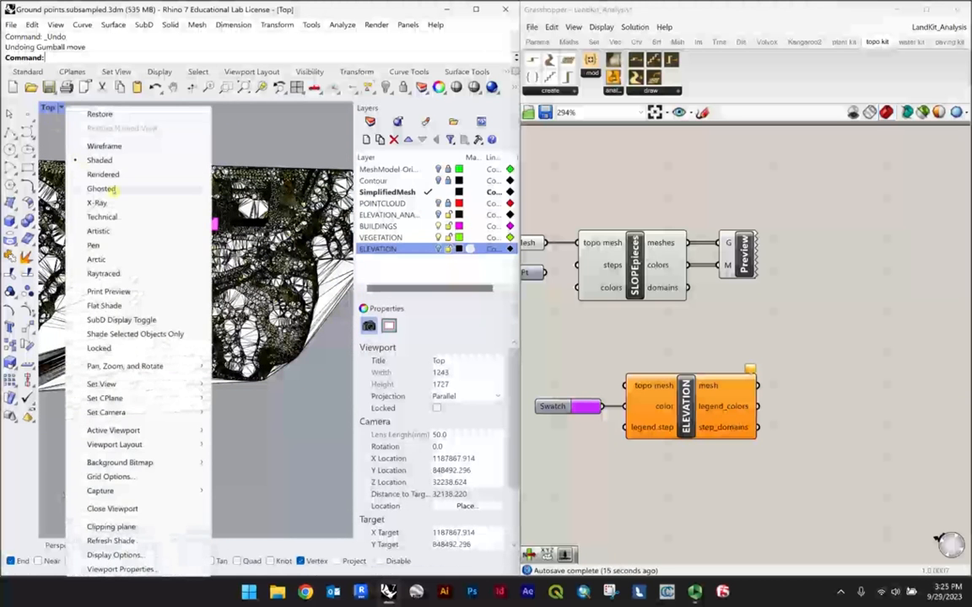
{"action": "left_click", "coordinate": [118, 174]}
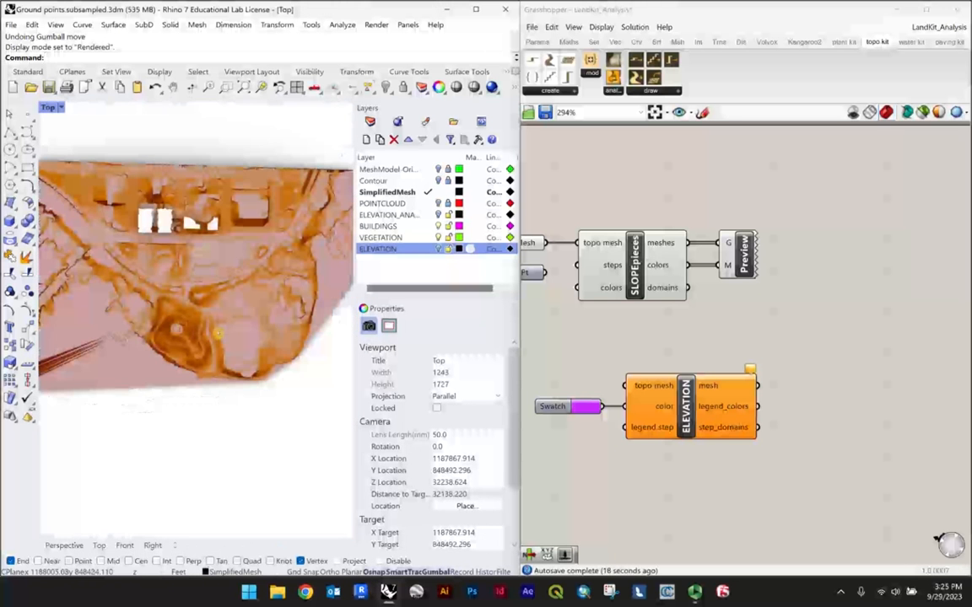
Step: Examine the slope colours across the hill, paths and building area in the rendered Top view
{"action": "scroll", "coordinate": [195, 360], "scroll_direction": "up", "scroll_amount": 5}
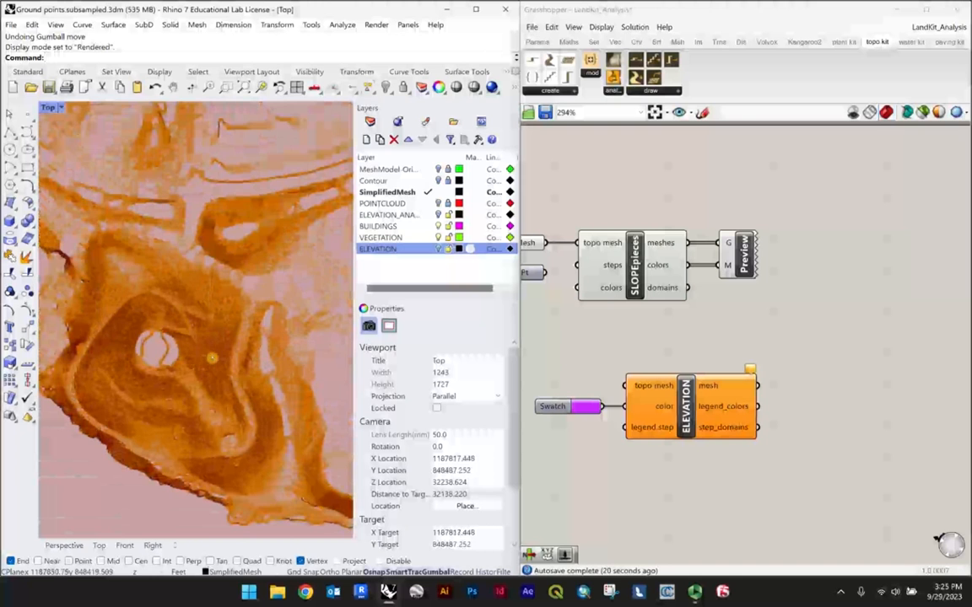
{"action": "right_click_drag", "start_coordinate": [179, 152], "coordinate": [248, 325]}
{"action": "scroll", "coordinate": [194, 294], "scroll_direction": "down", "scroll_amount": 4}
{"action": "scroll", "coordinate": [212, 238], "scroll_direction": "down", "scroll_amount": 6}
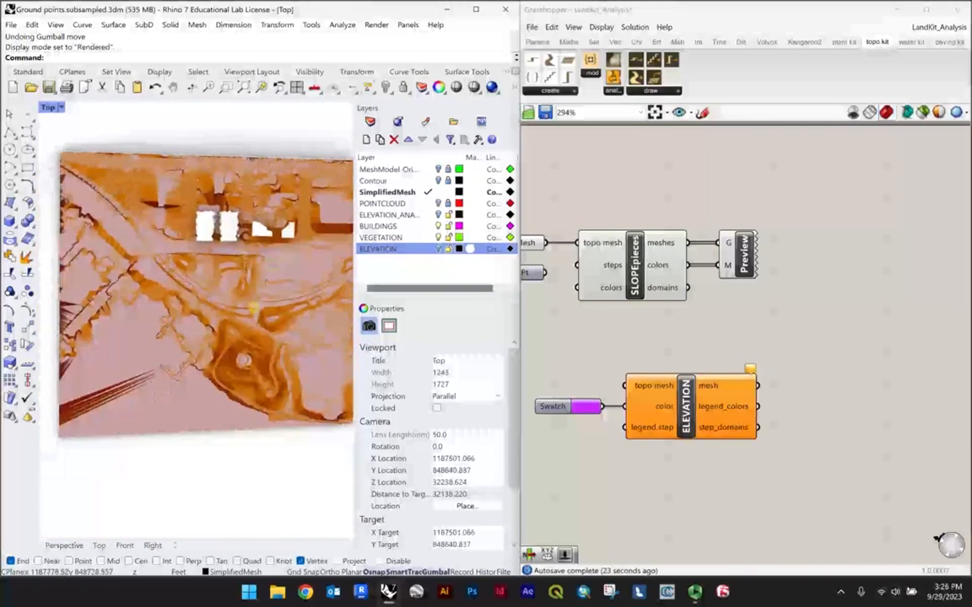
{"action": "scroll", "coordinate": [252, 331], "scroll_direction": "up", "scroll_amount": 14}
{"action": "right_click_drag", "start_coordinate": [287, 397], "coordinate": [283, 253]}
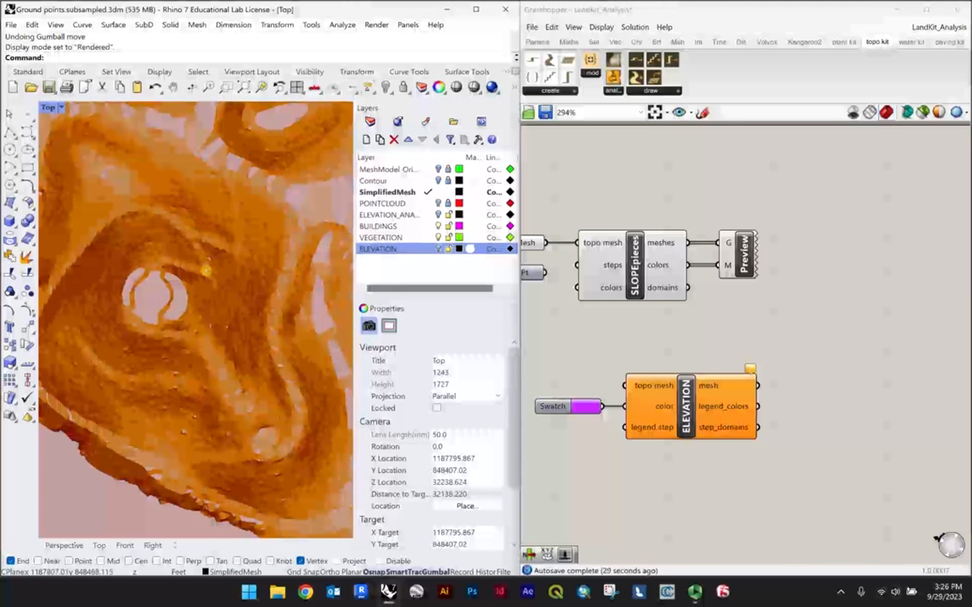
{"action": "scroll", "coordinate": [149, 297], "scroll_direction": "down", "scroll_amount": 2}
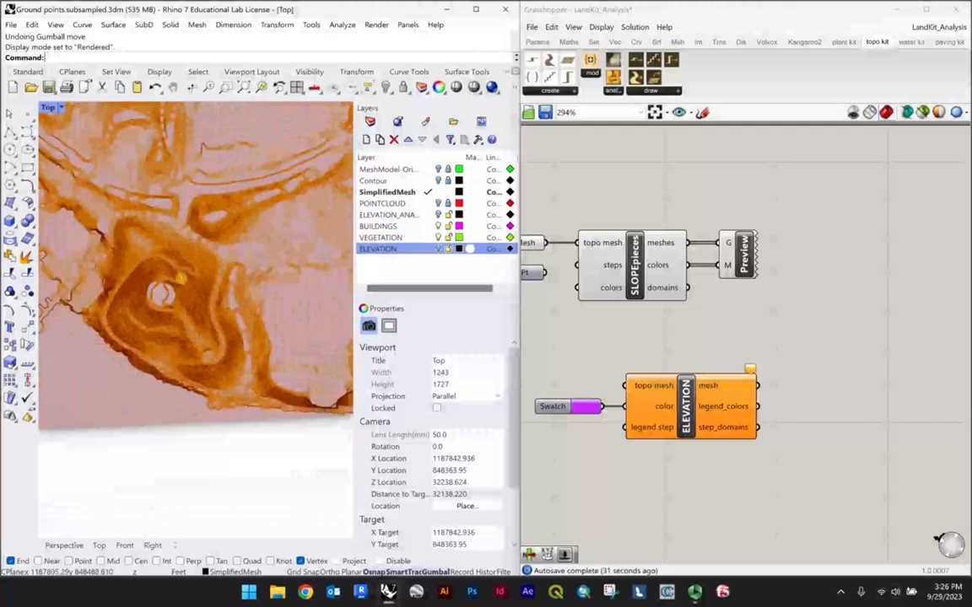
{"action": "scroll", "coordinate": [198, 305], "scroll_direction": "down", "scroll_amount": 7}
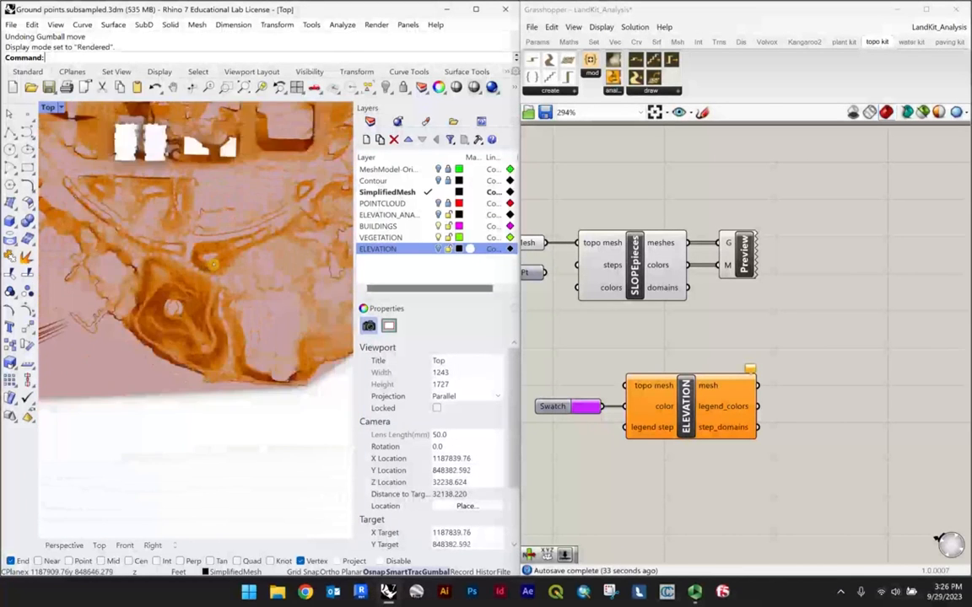
{"action": "right_click_drag", "start_coordinate": [191, 236], "coordinate": [183, 323]}
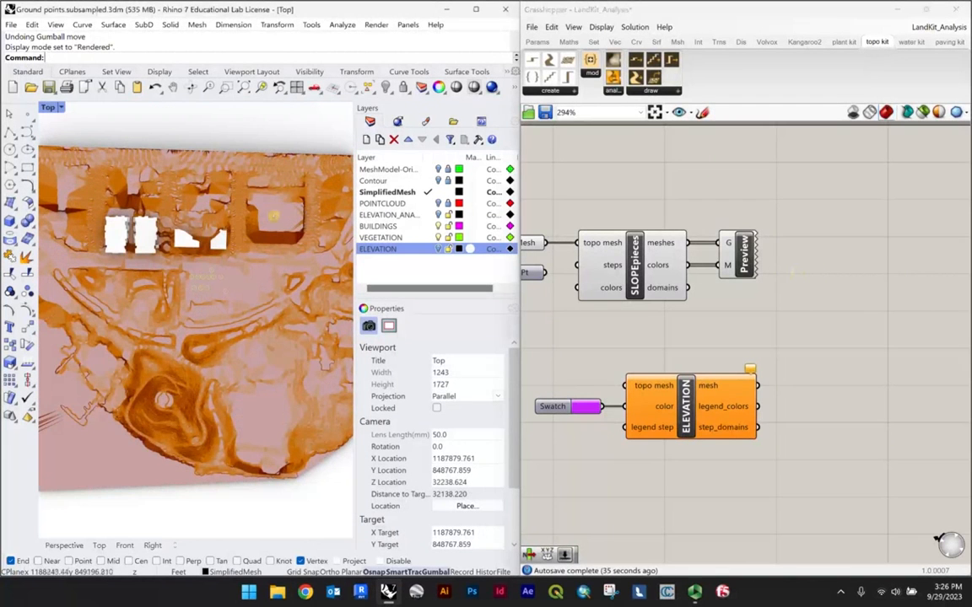
Step: Return to the maximized Perspective view and inspect the slope colours on the hill up close
{"action": "double_click", "coordinate": [51, 107]}
{"action": "double_click", "coordinate": [221, 108]}
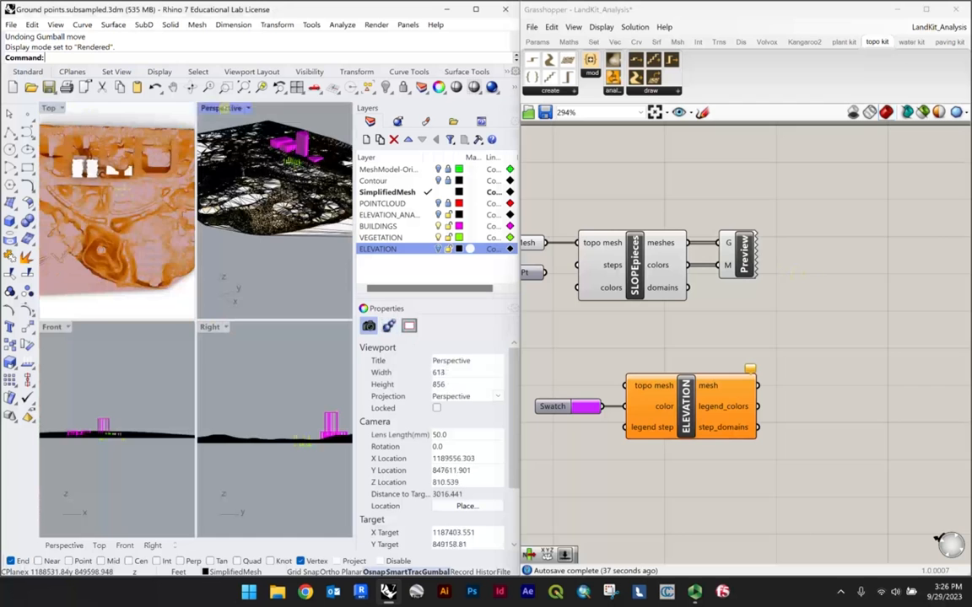
{"action": "right_click", "coordinate": [52, 107]}
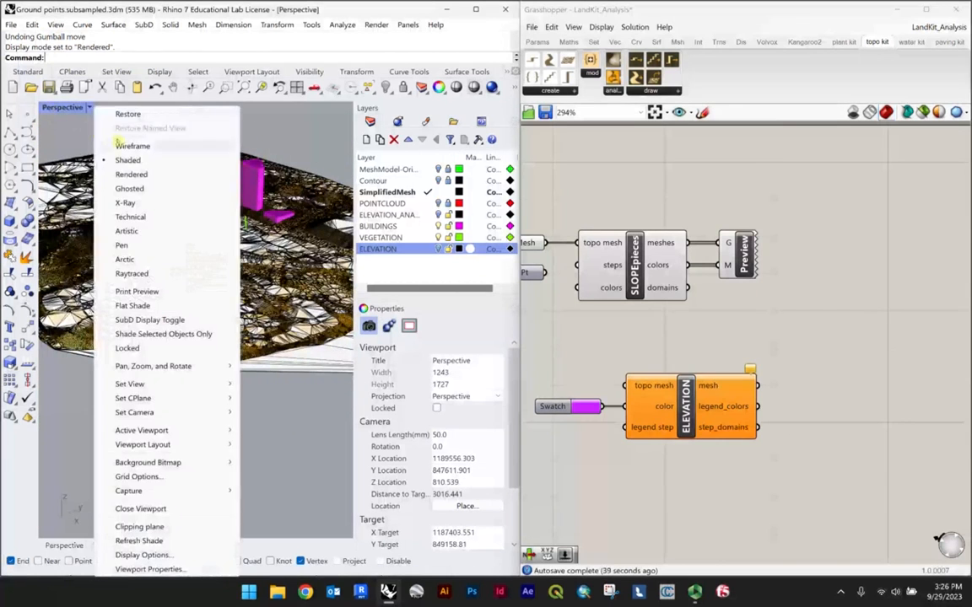
{"action": "left_click", "coordinate": [76, 121]}
{"action": "right_click_drag", "start_coordinate": [141, 188], "coordinate": [187, 200]}
{"action": "scroll", "coordinate": [187, 199], "scroll_direction": "up", "scroll_amount": 5}
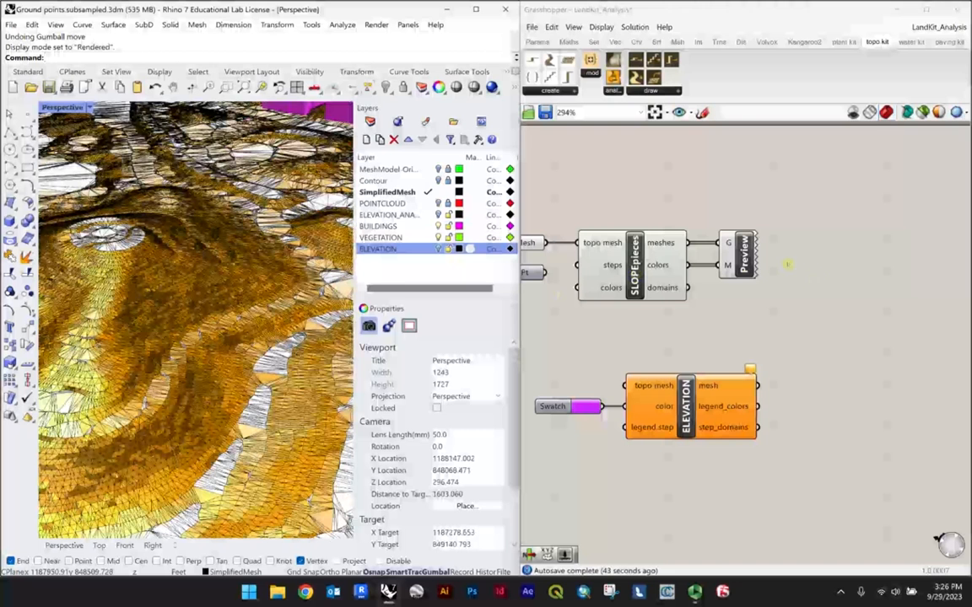
Step: Select the Custom Preview, create a new Rhino layer named SLOPE and make it the current layer
{"action": "left_click", "coordinate": [745, 262]}
{"action": "left_click", "coordinate": [463, 281]}
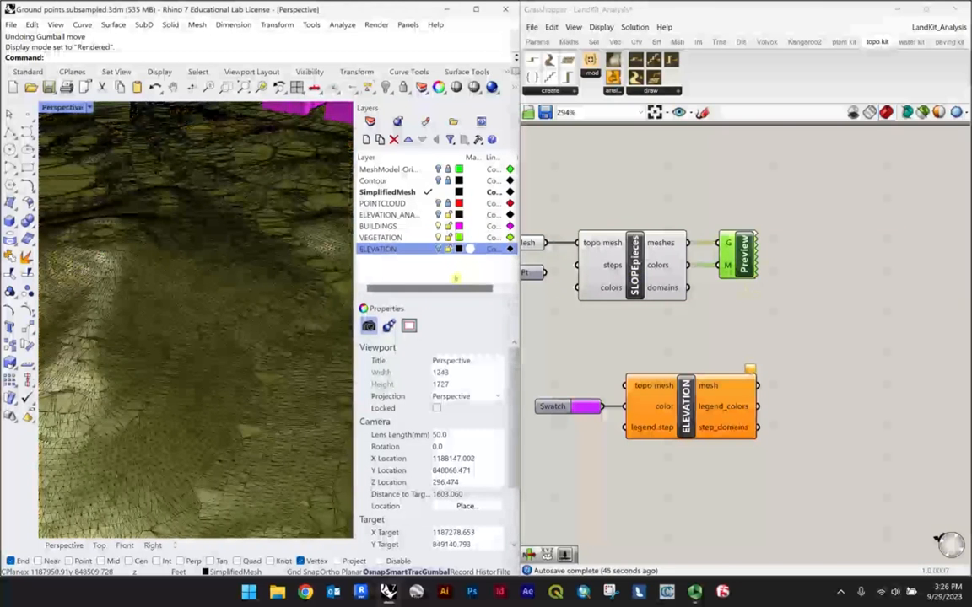
{"action": "left_click", "coordinate": [366, 140]}
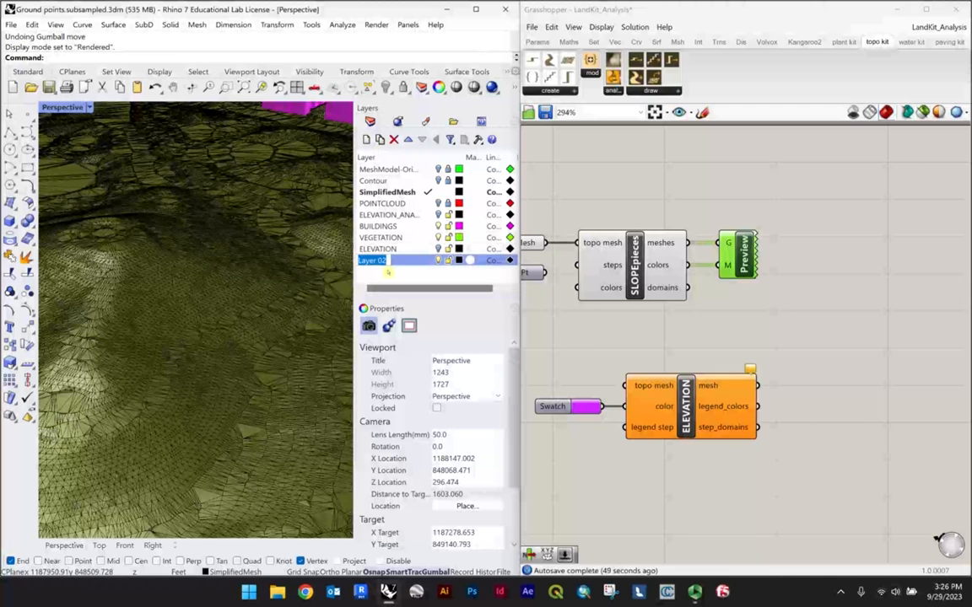
{"action": "type", "text": "SLOPE"}
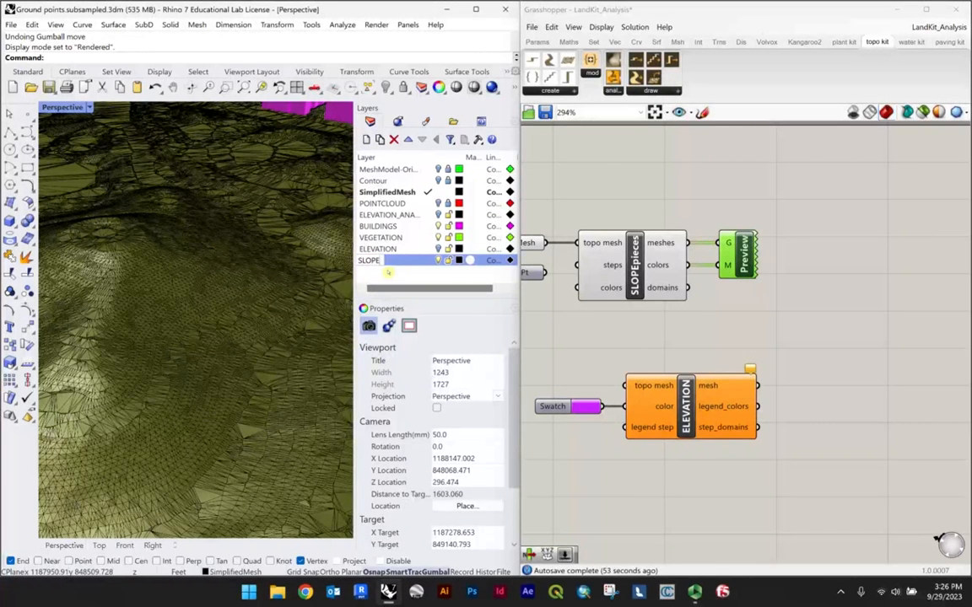
{"action": "left_click", "coordinate": [461, 271]}
{"action": "left_click", "coordinate": [429, 260]}
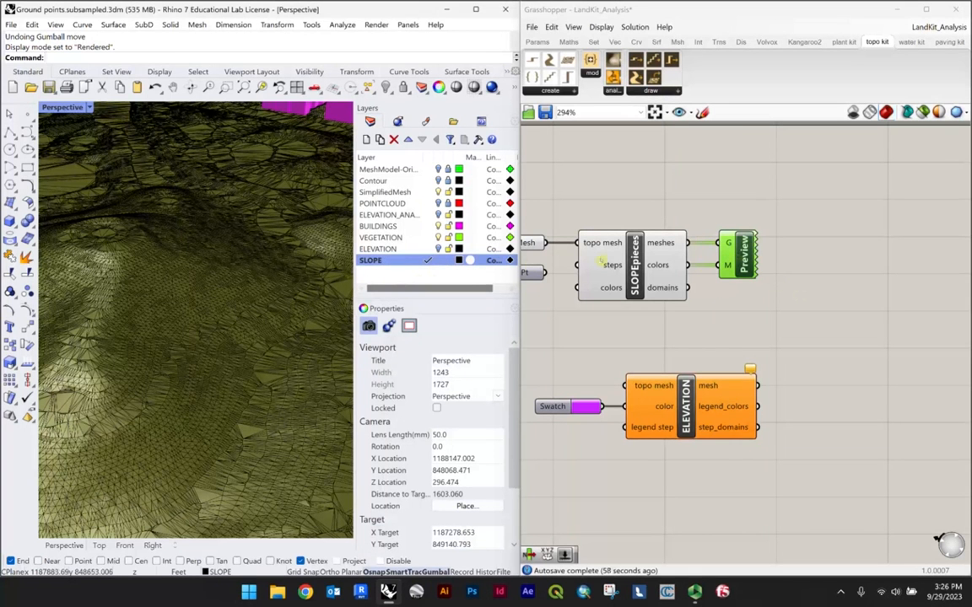
Step: Bake the Custom Preview's slope-coloured meshes onto the SLOPE layer and deselect the component
{"action": "middle_click", "coordinate": [743, 252]}
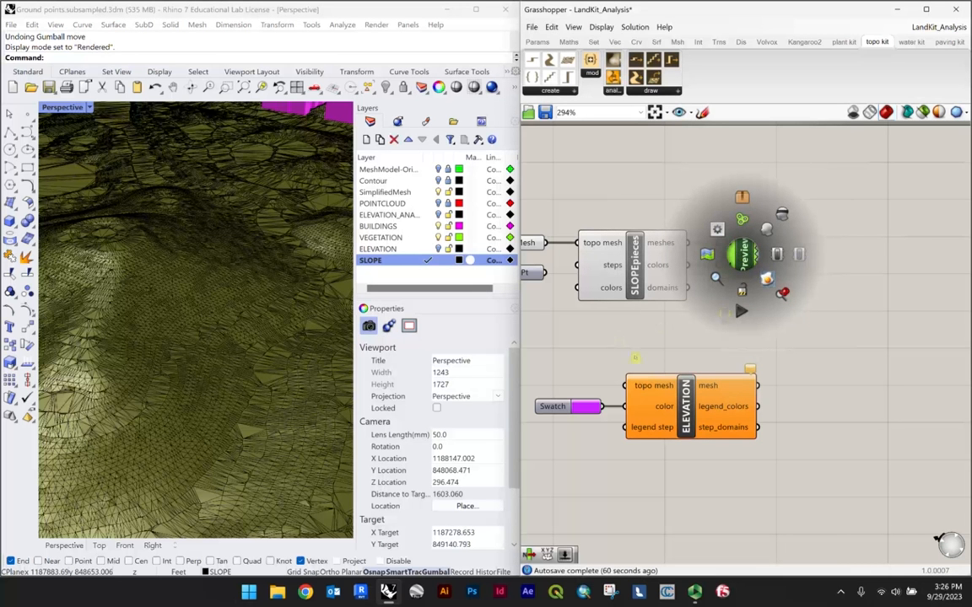
{"action": "left_click", "coordinate": [321, 202]}
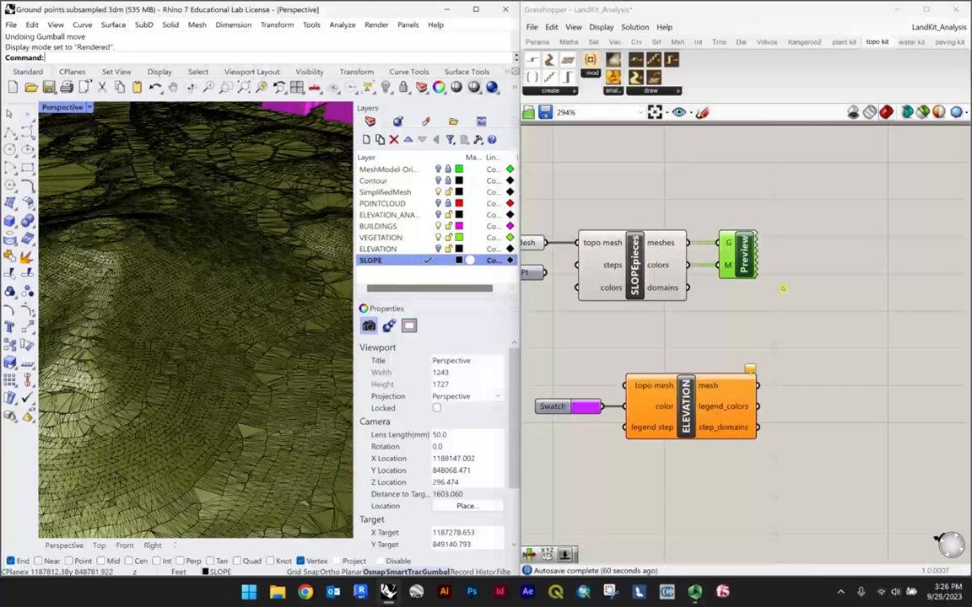
{"action": "left_click", "coordinate": [792, 295]}
{"action": "scroll", "coordinate": [163, 248], "scroll_direction": "down", "scroll_amount": 8}
{"action": "left_click", "coordinate": [304, 194]}
{"action": "scroll", "coordinate": [244, 270], "scroll_direction": "up", "scroll_amount": 5}
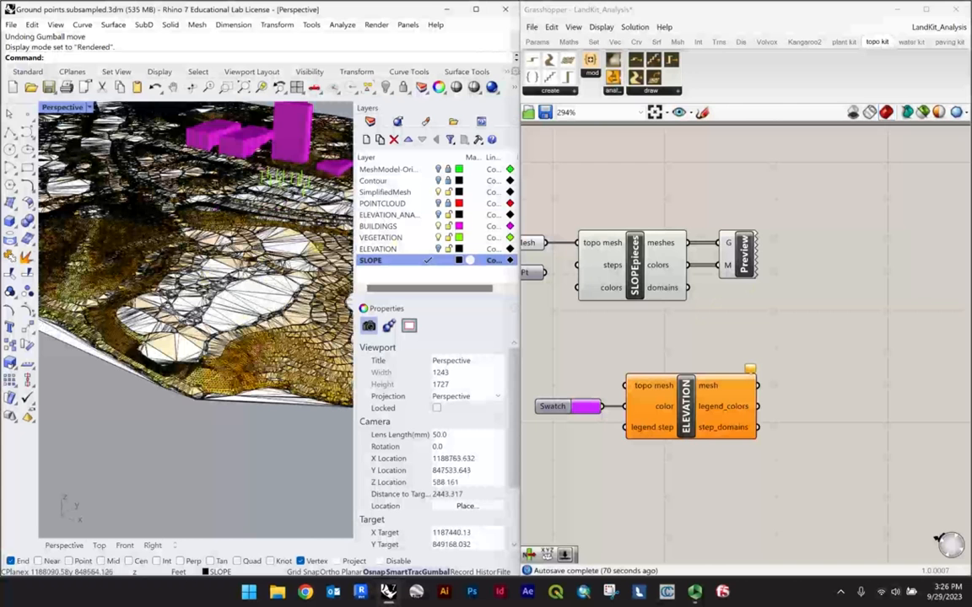
Step: Disconnect the Mesh parameter from the topo mesh input of the SLOPEpieces component
{"action": "scroll", "coordinate": [632, 260], "scroll_direction": "down", "scroll_amount": 2}
{"action": "right_click_drag", "start_coordinate": [584, 253], "coordinate": [633, 243]}
{"action": "scroll", "coordinate": [635, 243], "scroll_direction": "up", "scroll_amount": 3}
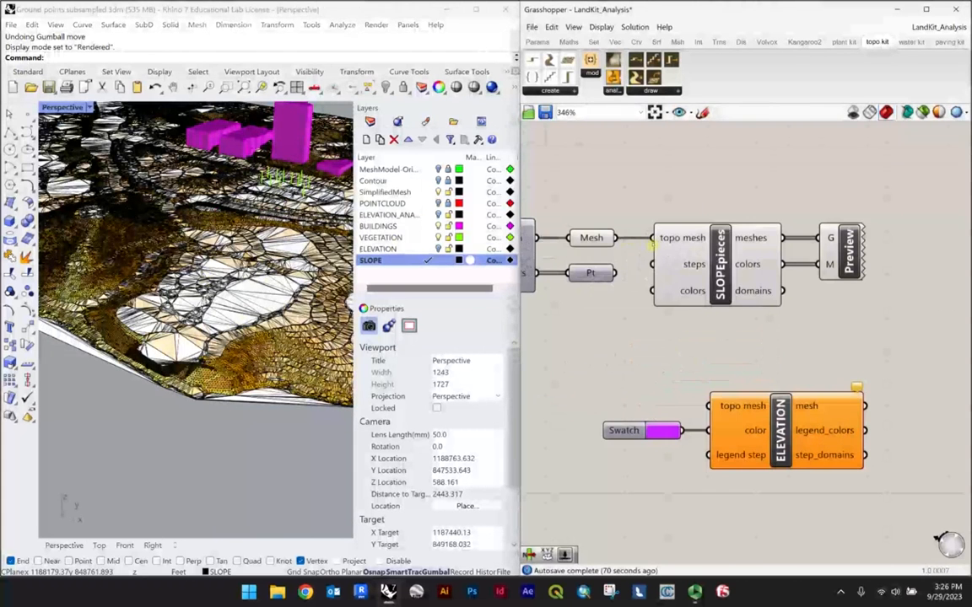
{"action": "right_click", "coordinate": [675, 241]}
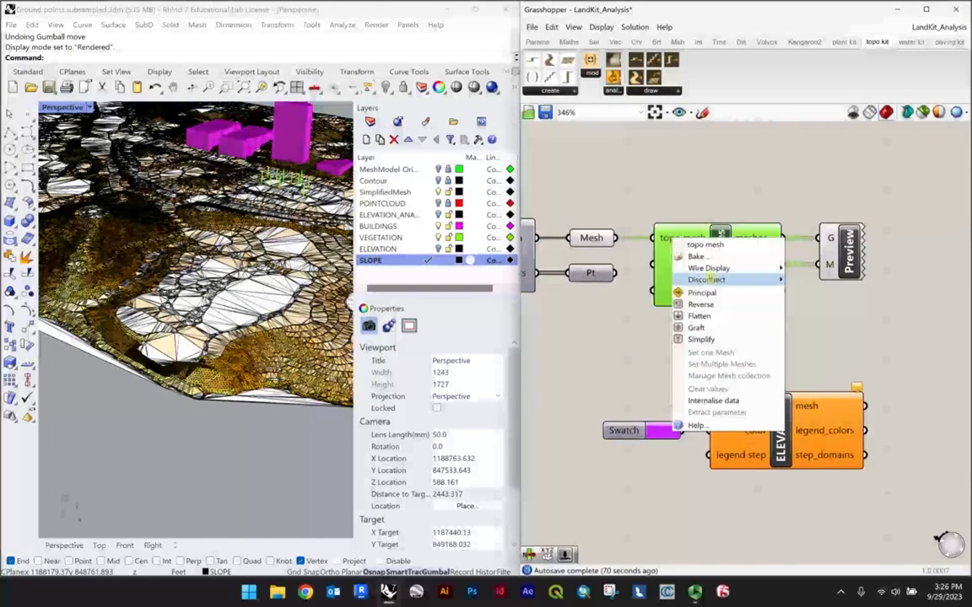
{"action": "mouse_move", "coordinate": [699, 280]}
{"action": "left_click", "coordinate": [802, 279]}
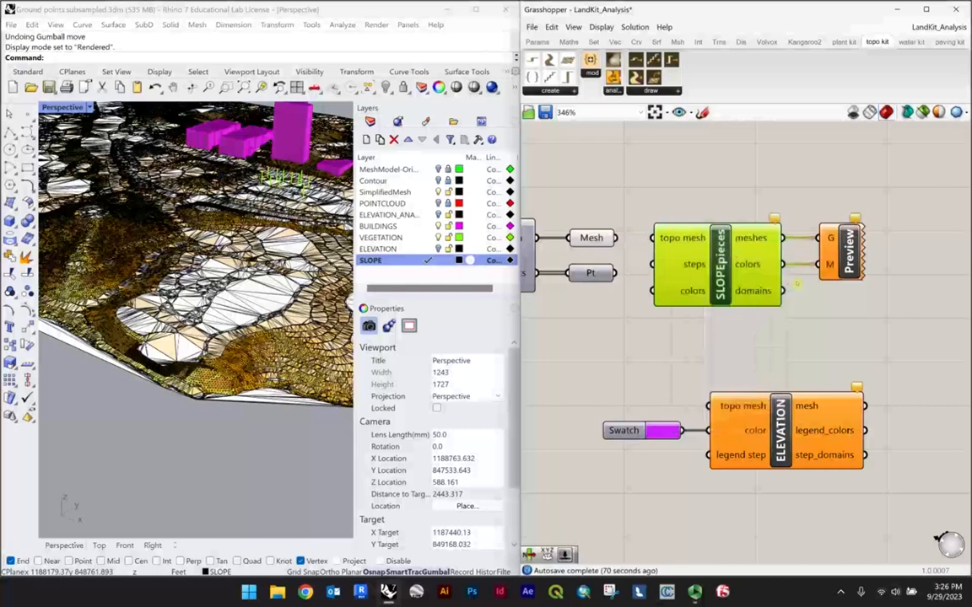
Step: Move the SLOPEpieces and Custom Preview components together to just below the ELEVATION component, aligned with it, and deselect them
{"action": "scroll", "coordinate": [679, 217], "scroll_direction": "down", "scroll_amount": 3}
{"action": "left_click_drag", "start_coordinate": [817, 287], "coordinate": [690, 197]}
{"action": "left_click_drag", "start_coordinate": [707, 268], "coordinate": [702, 443]}
{"action": "scroll", "coordinate": [726, 340], "scroll_direction": "down", "scroll_amount": 2}
{"action": "right_click_drag", "start_coordinate": [726, 339], "coordinate": [724, 301]}
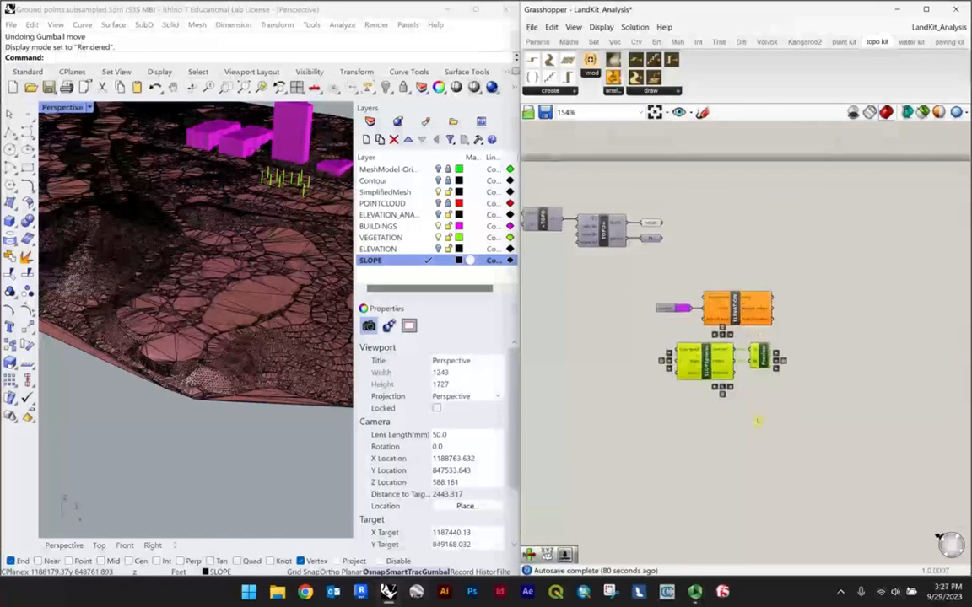
{"action": "scroll", "coordinate": [758, 421], "scroll_direction": "up", "scroll_amount": 2}
{"action": "left_click_drag", "start_coordinate": [691, 340], "coordinate": [732, 340]}
{"action": "left_click", "coordinate": [828, 386]}
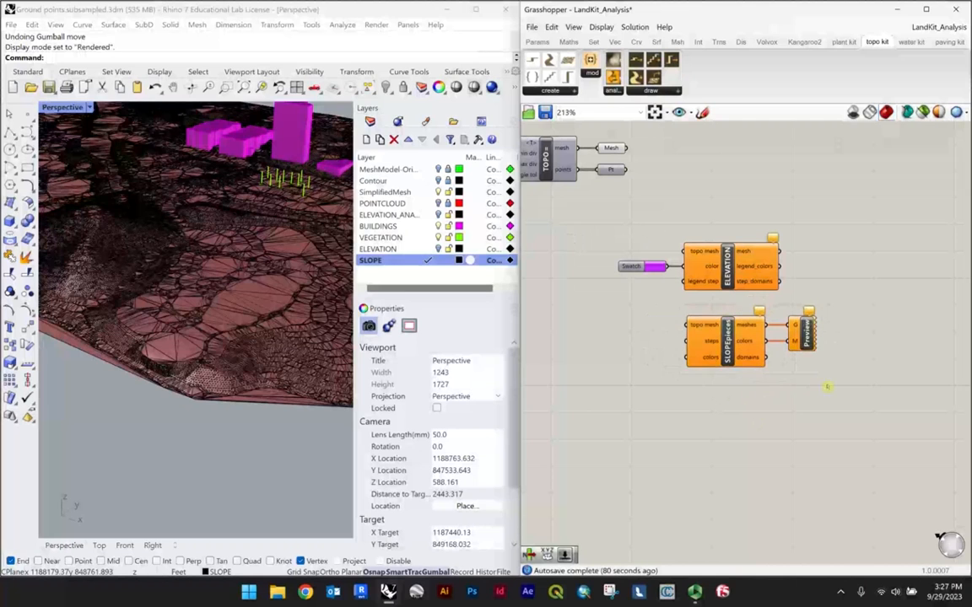
{"action": "scroll", "coordinate": [132, 280], "scroll_direction": "up", "scroll_amount": 5}
{"action": "scroll", "coordinate": [216, 273], "scroll_direction": "down", "scroll_amount": 5}
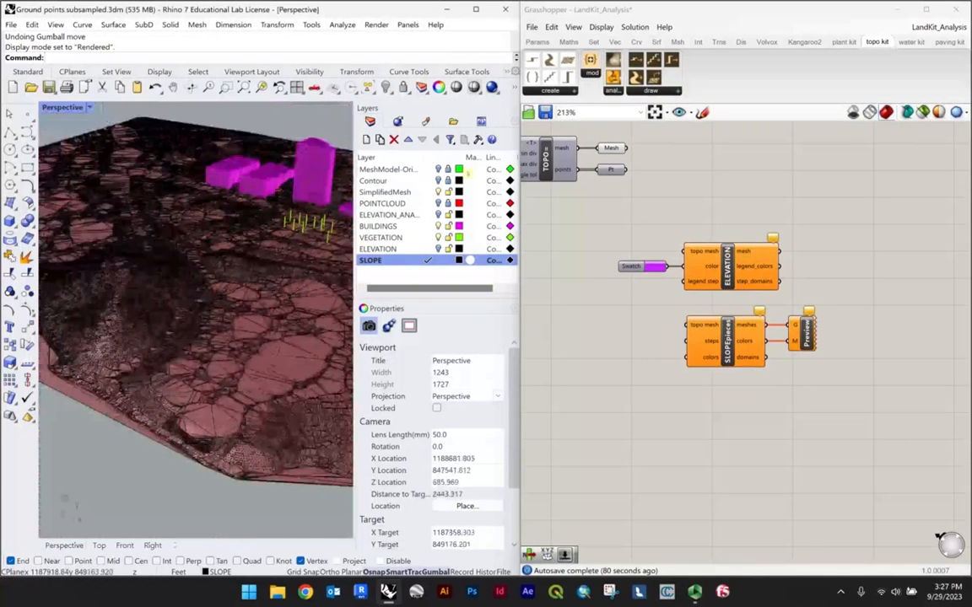
Step: Turn off the Grasshopper preview of the Mesh parameter and deselect it
{"action": "left_click", "coordinate": [611, 147]}
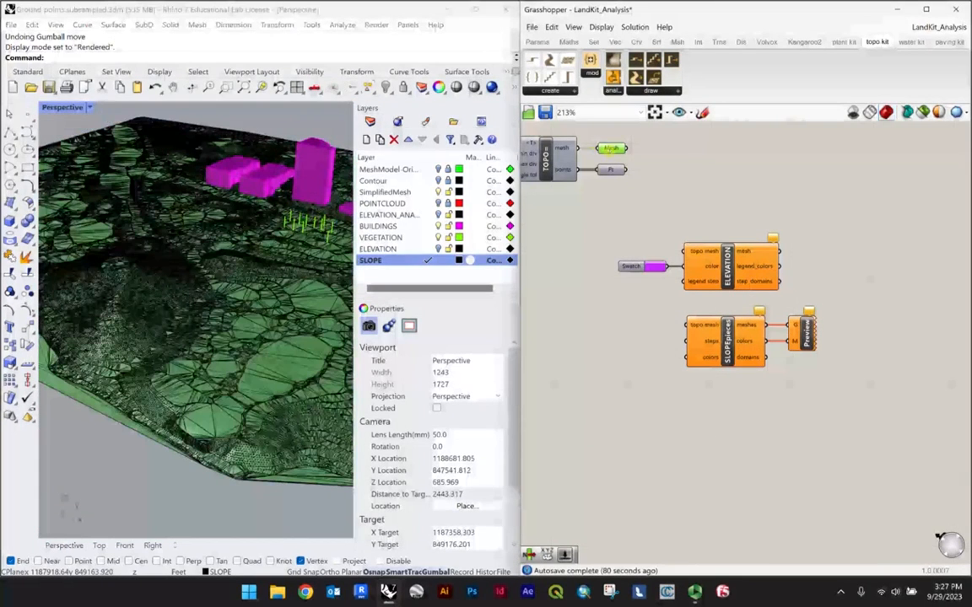
{"action": "middle_click", "coordinate": [611, 148]}
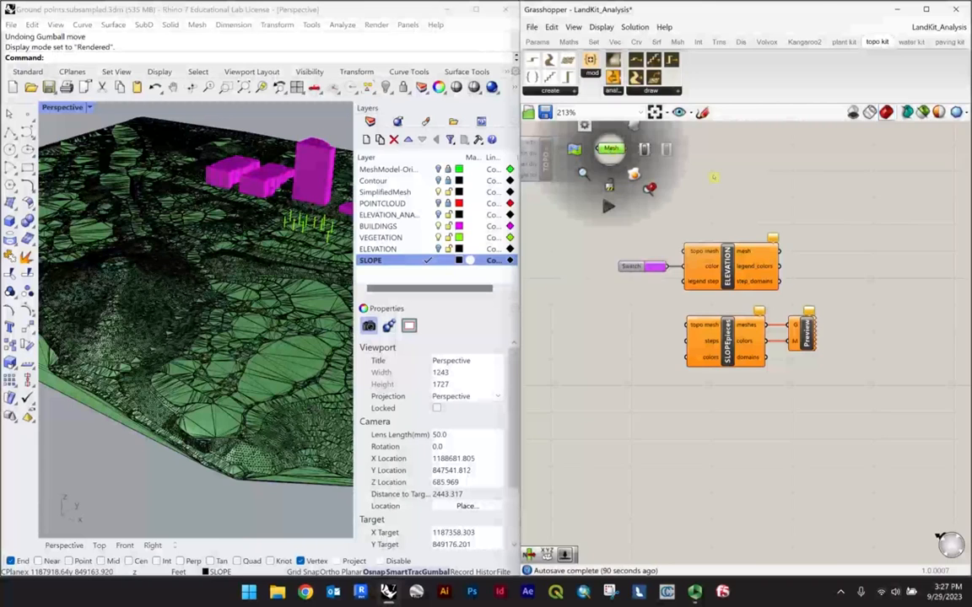
{"action": "right_click_drag", "start_coordinate": [661, 163], "coordinate": [704, 257]}
{"action": "middle_click", "coordinate": [656, 243]}
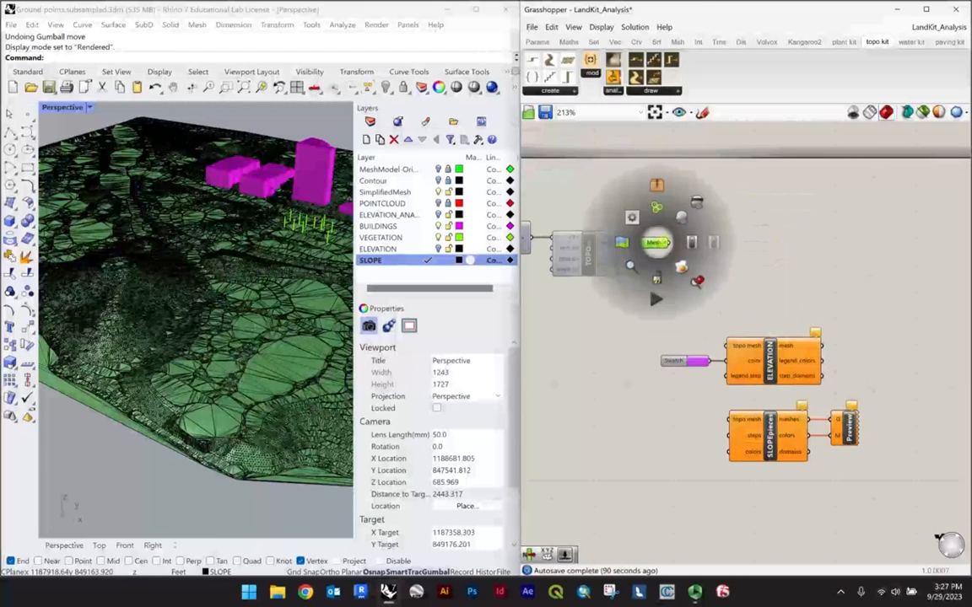
{"action": "left_click", "coordinate": [696, 203]}
{"action": "left_click", "coordinate": [734, 246]}
Step: Check the overlapping meshes on the terrain without picking one, and turn off the SimplifiedMesh layer
{"action": "scroll", "coordinate": [190, 343], "scroll_direction": "down", "scroll_amount": 4}
{"action": "right_click_drag", "start_coordinate": [191, 343], "coordinate": [146, 280]}
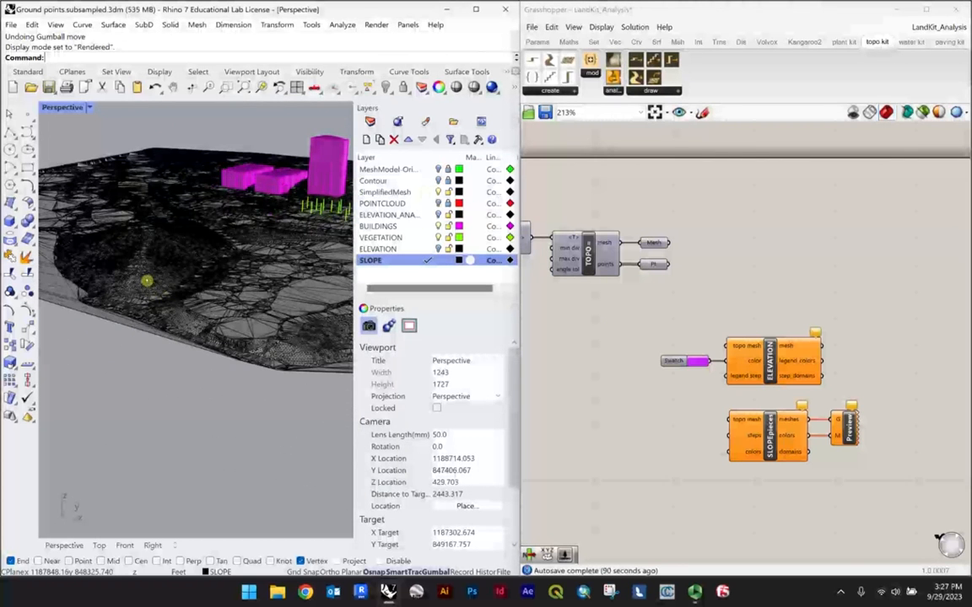
{"action": "left_click", "coordinate": [147, 280]}
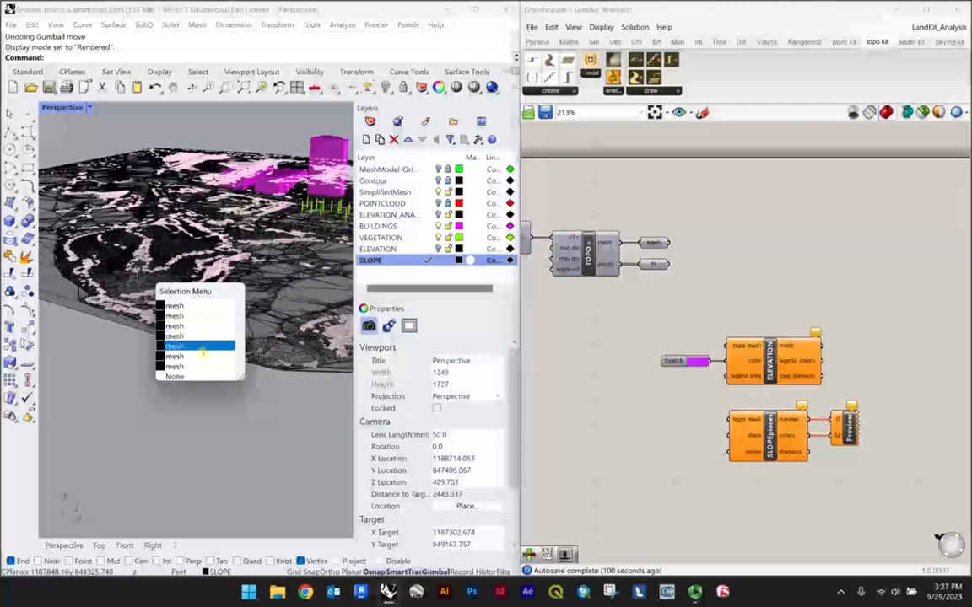
{"action": "left_click", "coordinate": [126, 380]}
{"action": "scroll", "coordinate": [143, 279], "scroll_direction": "down", "scroll_amount": 8}
{"action": "right_click_drag", "start_coordinate": [141, 277], "coordinate": [162, 283]}
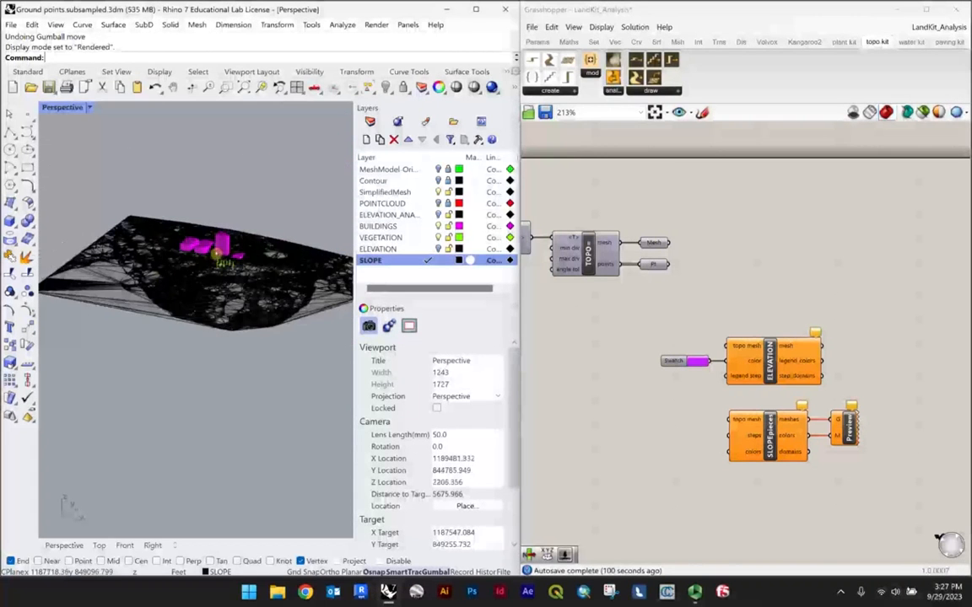
{"action": "scroll", "coordinate": [270, 257], "scroll_direction": "up", "scroll_amount": 2}
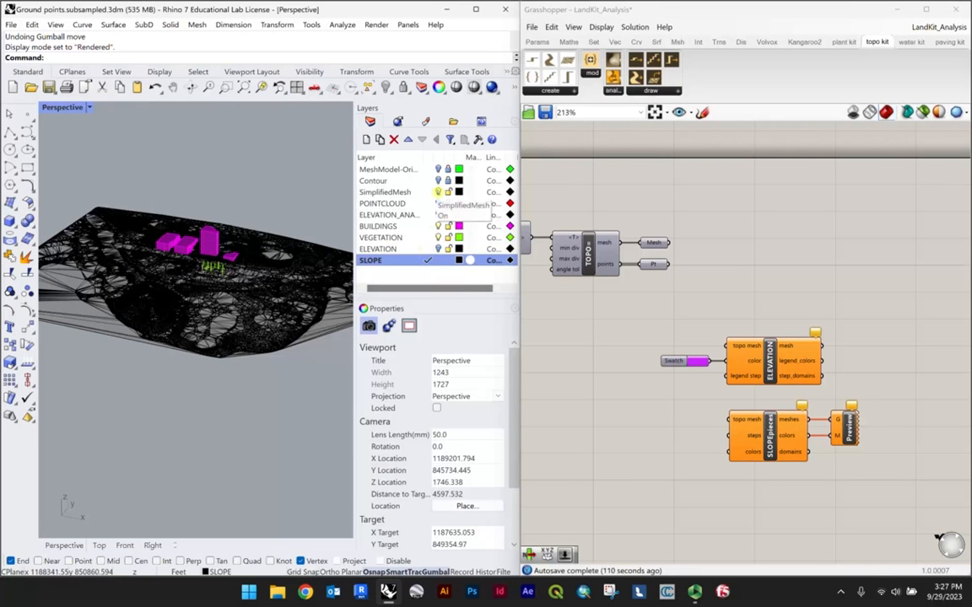
{"action": "left_click", "coordinate": [379, 193]}
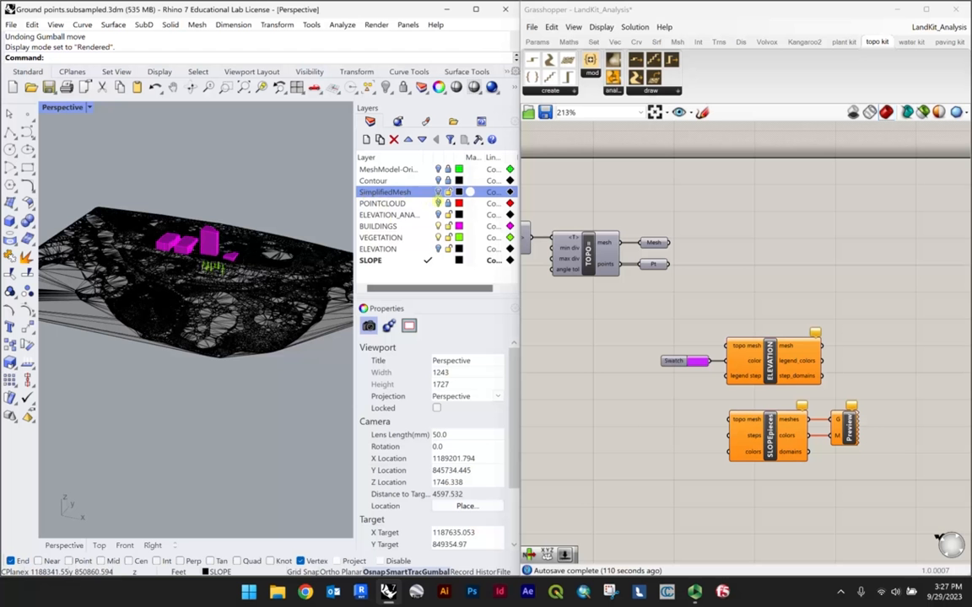
Step: Set the Perspective view to Rendered display and inspect the baked slope colours around the hill and buildings
{"action": "left_click", "coordinate": [58, 107]}
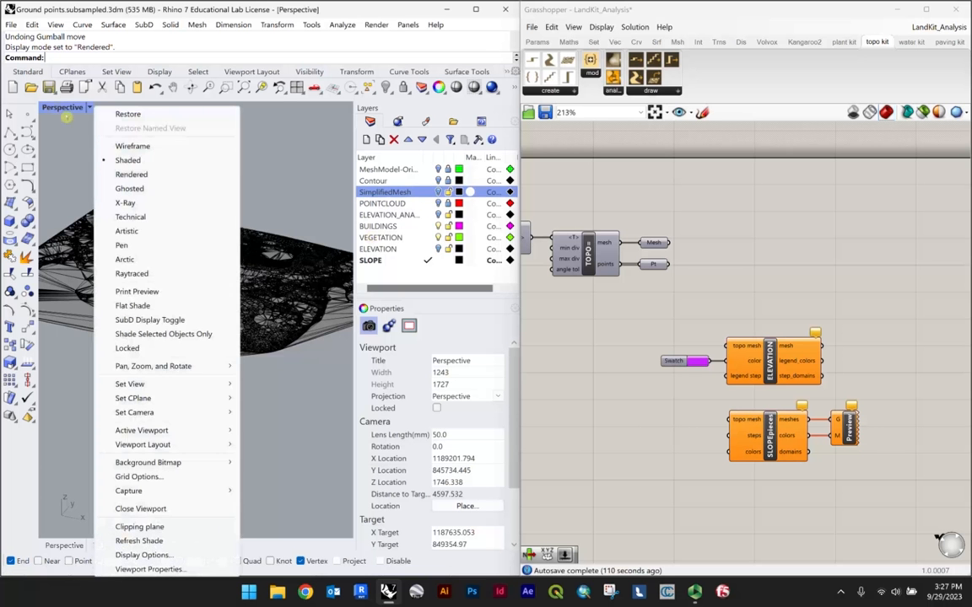
{"action": "left_click", "coordinate": [132, 174]}
{"action": "scroll", "coordinate": [162, 324], "scroll_direction": "up", "scroll_amount": 5}
{"action": "right_click_drag", "start_coordinate": [163, 323], "coordinate": [205, 288]}
{"action": "scroll", "coordinate": [204, 288], "scroll_direction": "up", "scroll_amount": 4}
{"action": "scroll", "coordinate": [204, 288], "scroll_direction": "down", "scroll_amount": 8}
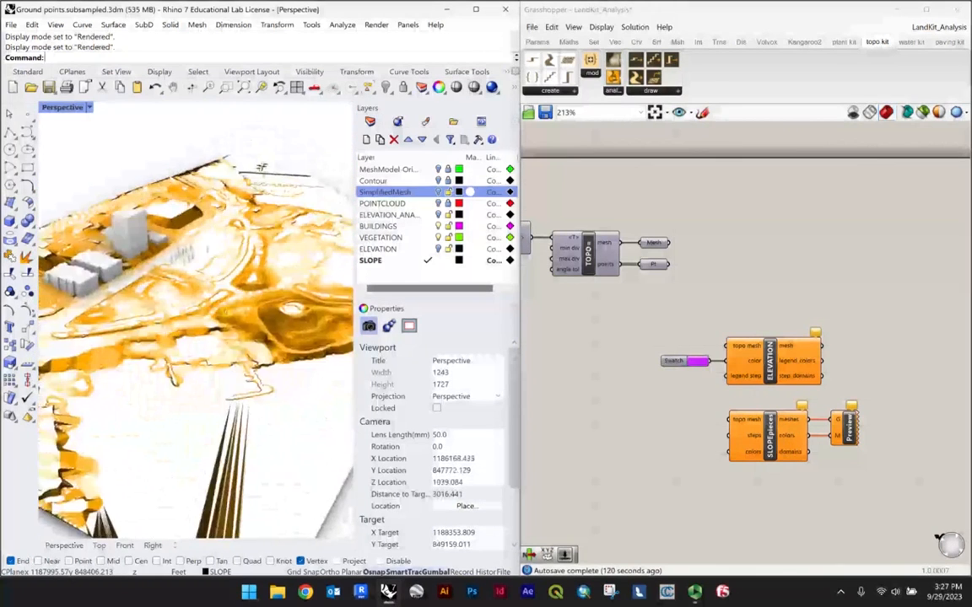
{"action": "scroll", "coordinate": [203, 288], "scroll_direction": "up", "scroll_amount": 4}
{"action": "scroll", "coordinate": [204, 289], "scroll_direction": "down", "scroll_amount": 4}
{"action": "right_click_drag", "start_coordinate": [199, 300], "coordinate": [210, 286]}
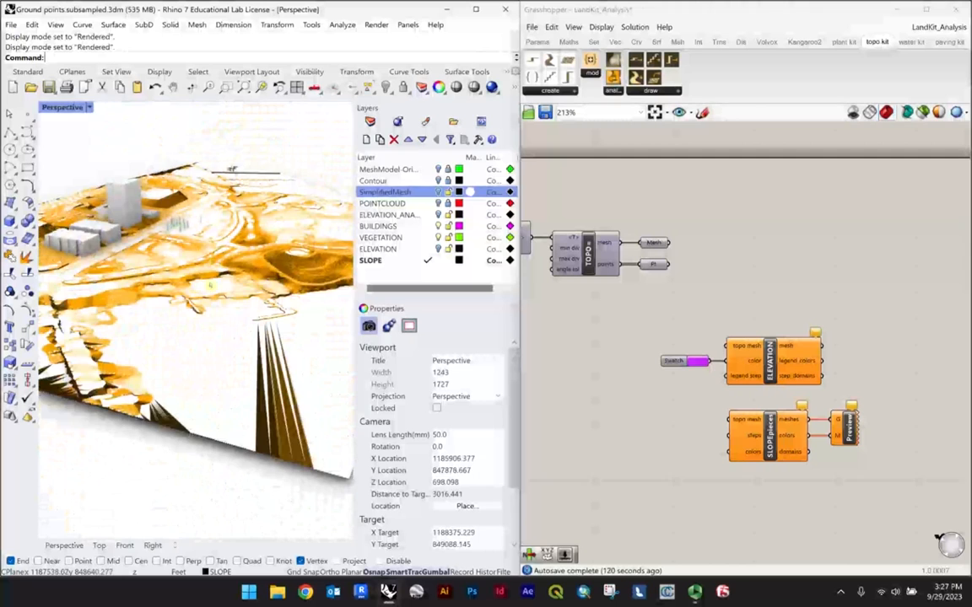
{"action": "scroll", "coordinate": [210, 285], "scroll_direction": "up", "scroll_amount": 5}
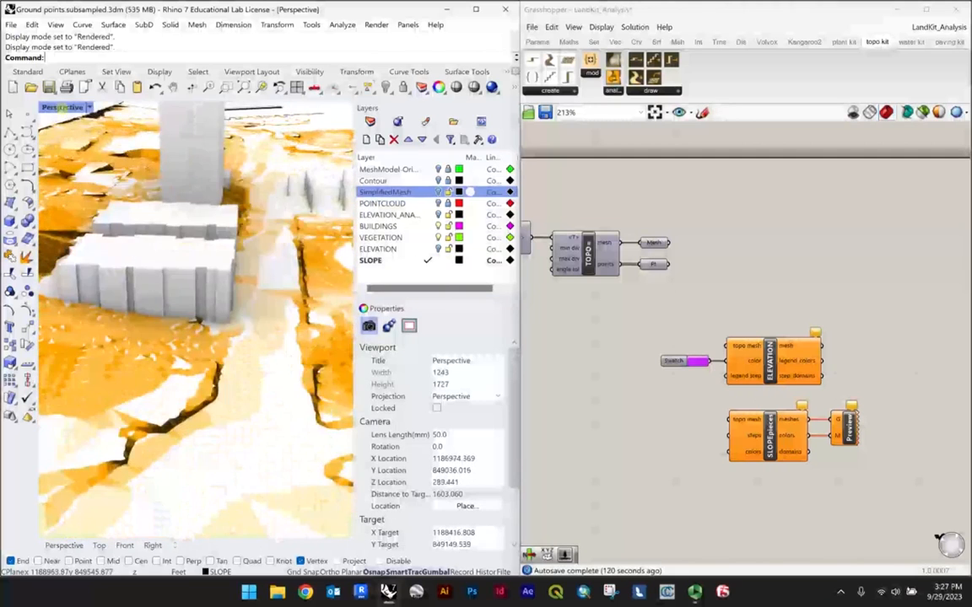
Step: Look at the baked slope colours on the hill in the maximized Top view, and restore the four-view layout
{"action": "double_click", "coordinate": [63, 107]}
{"action": "double_click", "coordinate": [46, 98]}
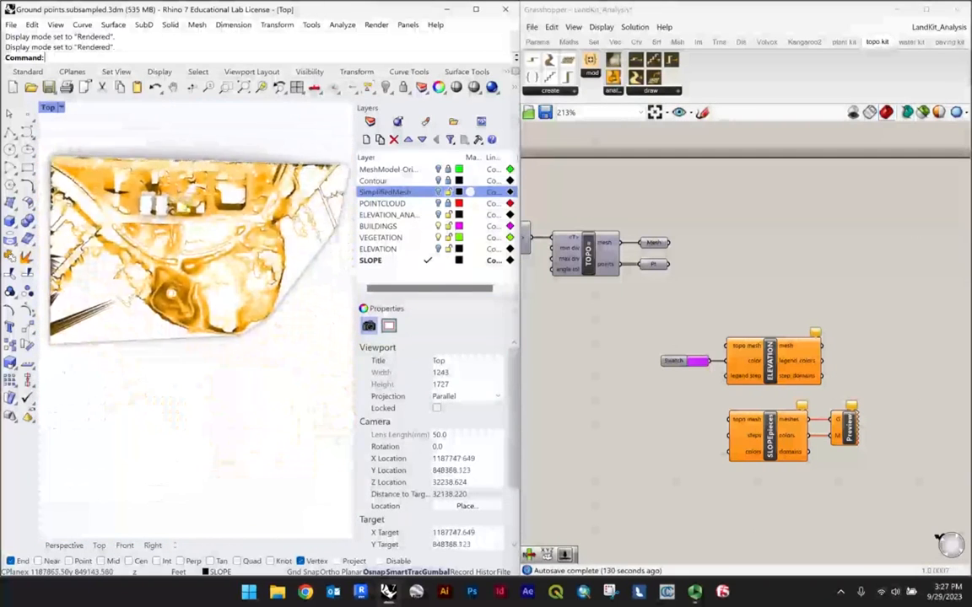
{"action": "scroll", "coordinate": [172, 270], "scroll_direction": "up", "scroll_amount": 5}
{"action": "scroll", "coordinate": [173, 338], "scroll_direction": "up", "scroll_amount": 5}
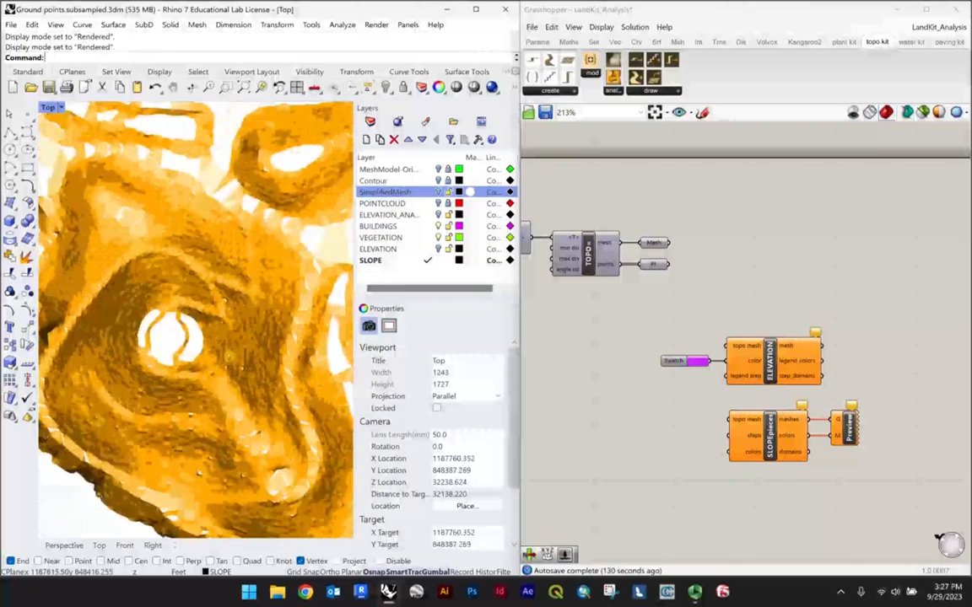
{"action": "double_click", "coordinate": [48, 107]}
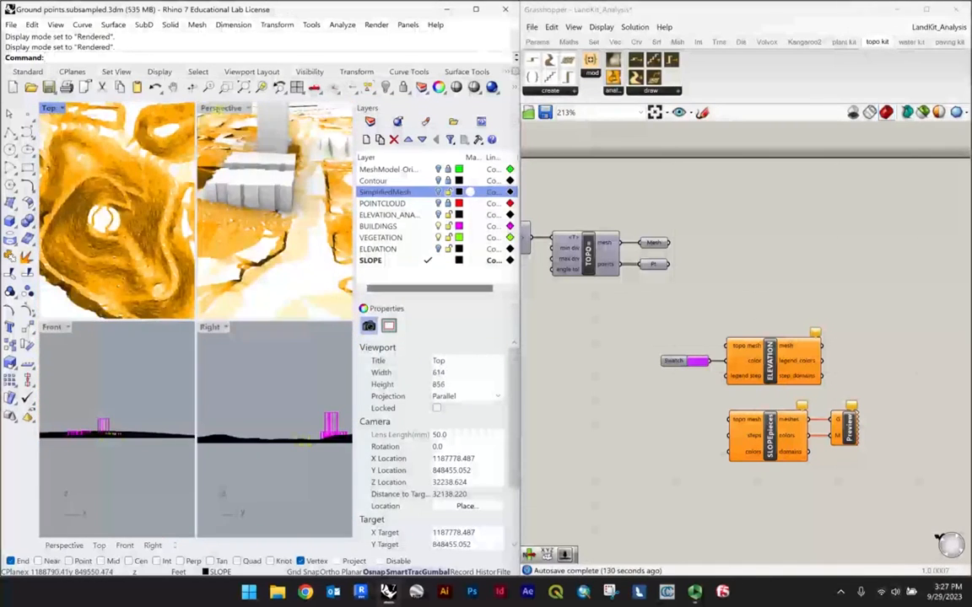
Step: Maximize the Perspective view and select one of the baked slope meshes near the hill
{"action": "double_click", "coordinate": [221, 109]}
{"action": "scroll", "coordinate": [228, 220], "scroll_direction": "down", "scroll_amount": 8}
{"action": "right_click_drag", "start_coordinate": [227, 220], "coordinate": [270, 299]}
{"action": "scroll", "coordinate": [269, 299], "scroll_direction": "up", "scroll_amount": 3}
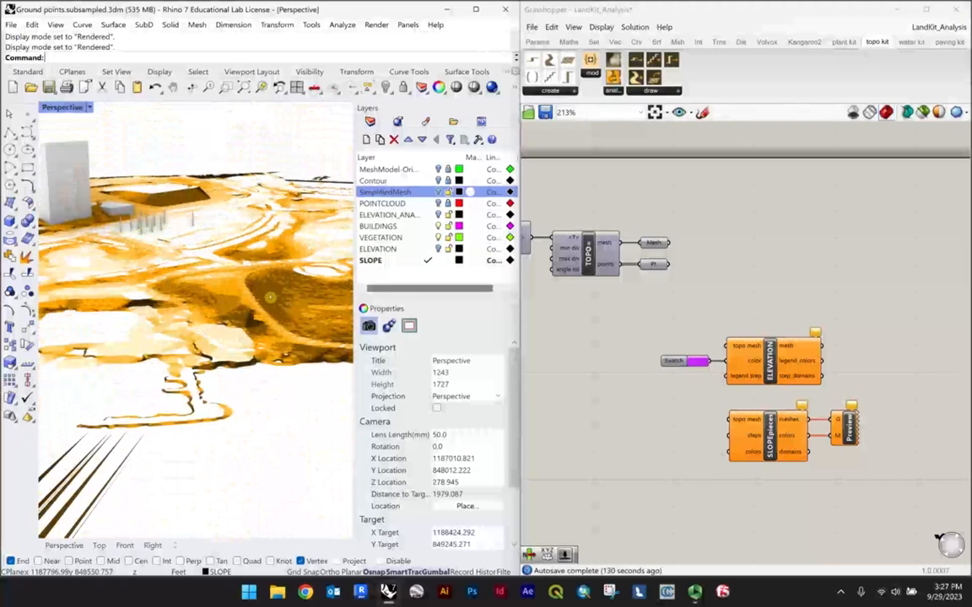
{"action": "left_click", "coordinate": [282, 304]}
{"action": "left_click", "coordinate": [316, 341]}
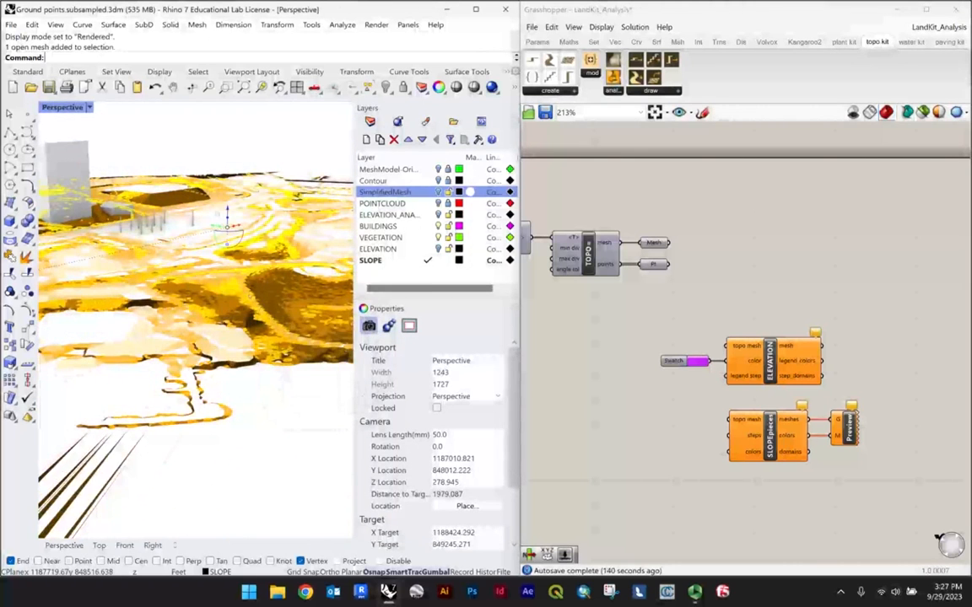
{"action": "right_click_drag", "start_coordinate": [316, 340], "coordinate": [149, 333]}
{"action": "scroll", "coordinate": [224, 295], "scroll_direction": "up", "scroll_amount": 5}
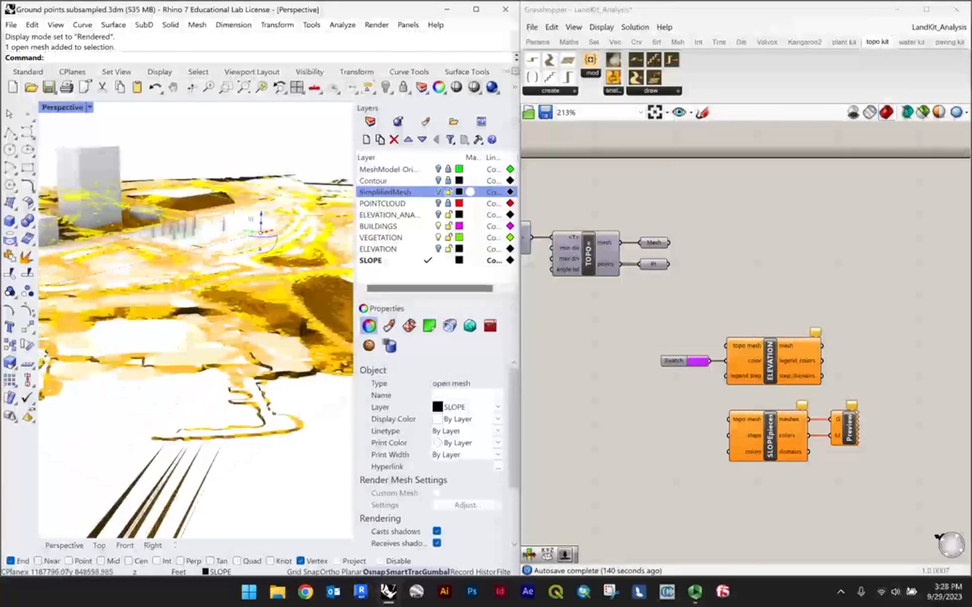
Step: Add the lighter orange slope mesh along the hill's path to the current selection
{"action": "right_click_drag", "start_coordinate": [270, 278], "coordinate": [228, 266]}
{"action": "scroll", "coordinate": [233, 262], "scroll_direction": "down", "scroll_amount": 9}
{"action": "scroll", "coordinate": [194, 295], "scroll_direction": "up", "scroll_amount": 8}
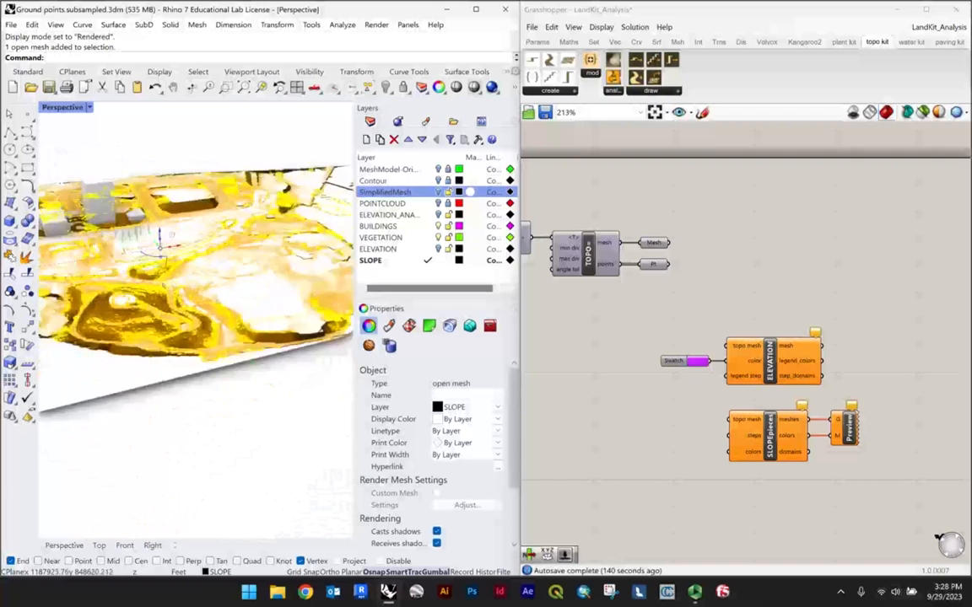
{"action": "scroll", "coordinate": [199, 282], "scroll_direction": "down", "scroll_amount": 6}
{"action": "right_click_drag", "start_coordinate": [198, 282], "coordinate": [229, 270]}
{"action": "scroll", "coordinate": [211, 279], "scroll_direction": "up", "scroll_amount": 5}
{"action": "scroll", "coordinate": [271, 266], "scroll_direction": "up", "scroll_amount": 5}
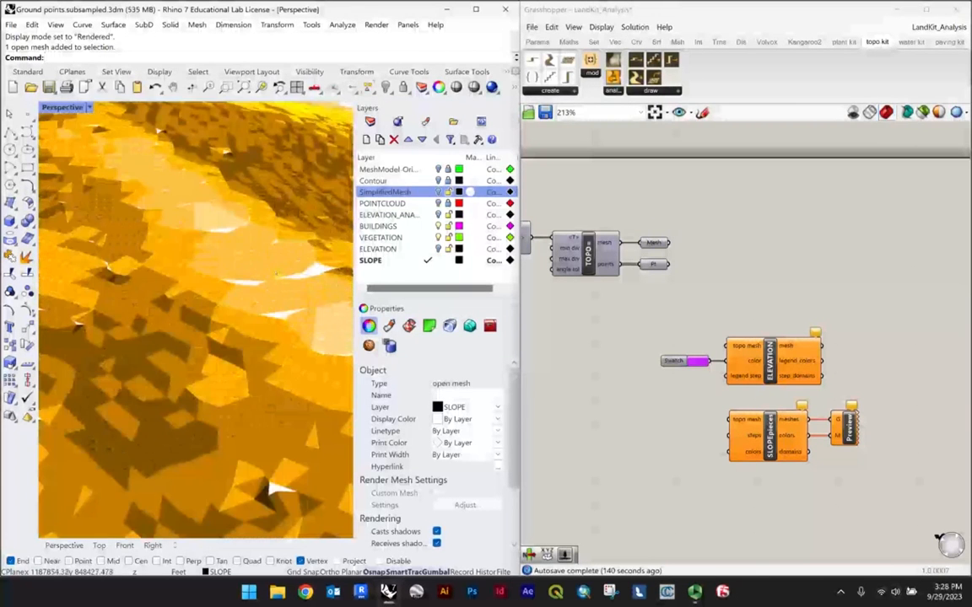
{"action": "left_click", "coordinate": [271, 266]}
{"action": "scroll", "coordinate": [271, 267], "scroll_direction": "down", "scroll_amount": 6}
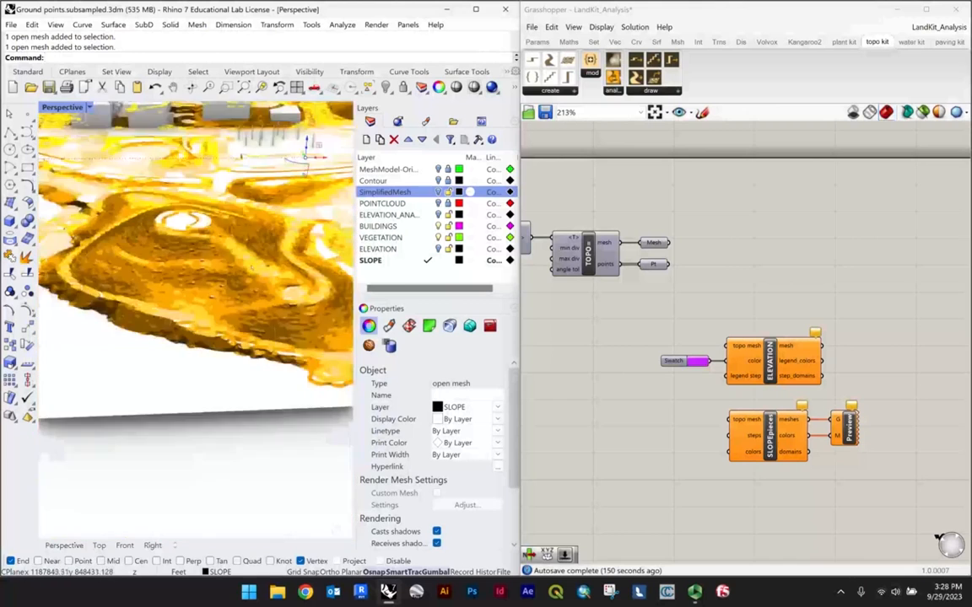
Step: Isolate the two selected slope meshes so all other objects are hidden, and clear the selection
{"action": "right_click_drag", "start_coordinate": [271, 267], "coordinate": [166, 250]}
{"action": "scroll", "coordinate": [214, 254], "scroll_direction": "down", "scroll_amount": 7}
{"action": "scroll", "coordinate": [181, 274], "scroll_direction": "up", "scroll_amount": 8}
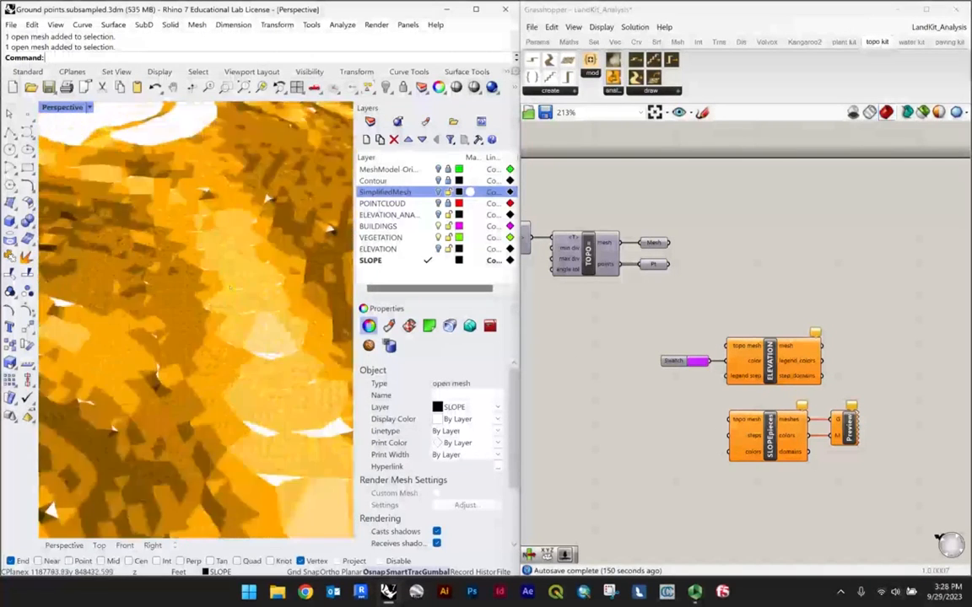
{"action": "scroll", "coordinate": [182, 274], "scroll_direction": "down", "scroll_amount": 4}
{"action": "scroll", "coordinate": [228, 304], "scroll_direction": "up", "scroll_amount": 5}
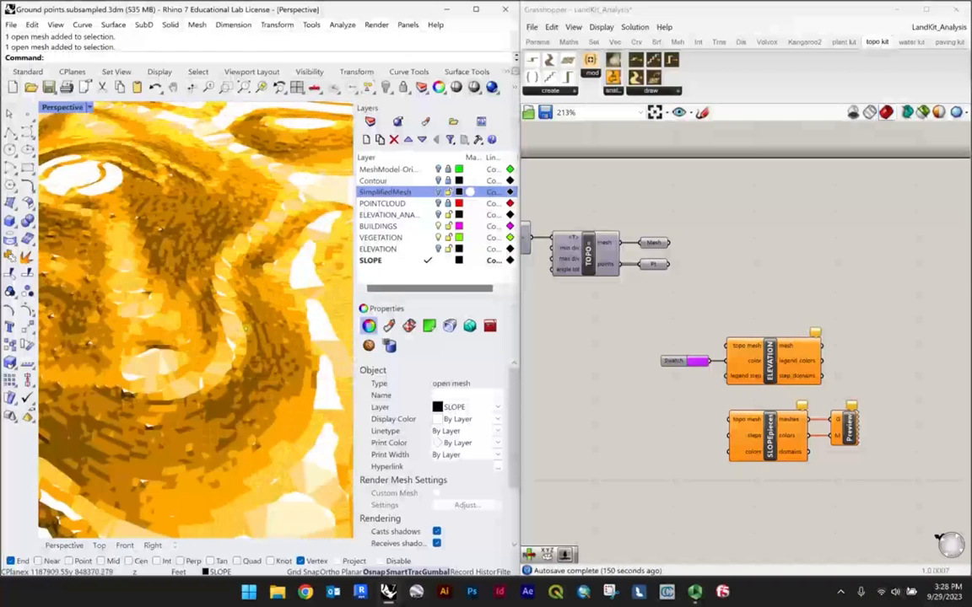
{"action": "scroll", "coordinate": [229, 331], "scroll_direction": "down", "scroll_amount": 6}
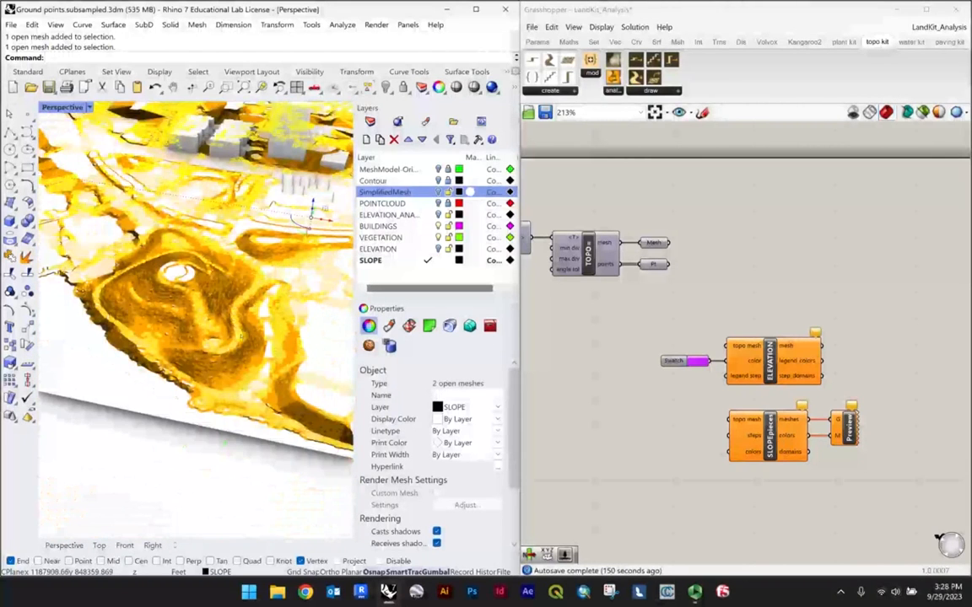
{"action": "type", "text": "Isolate"}
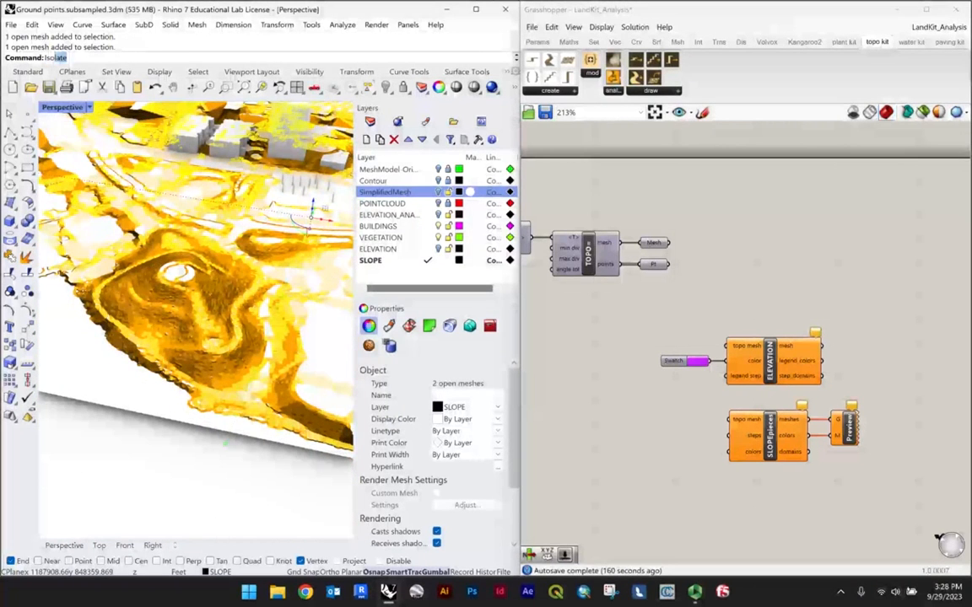
{"action": "key", "text": "Return"}
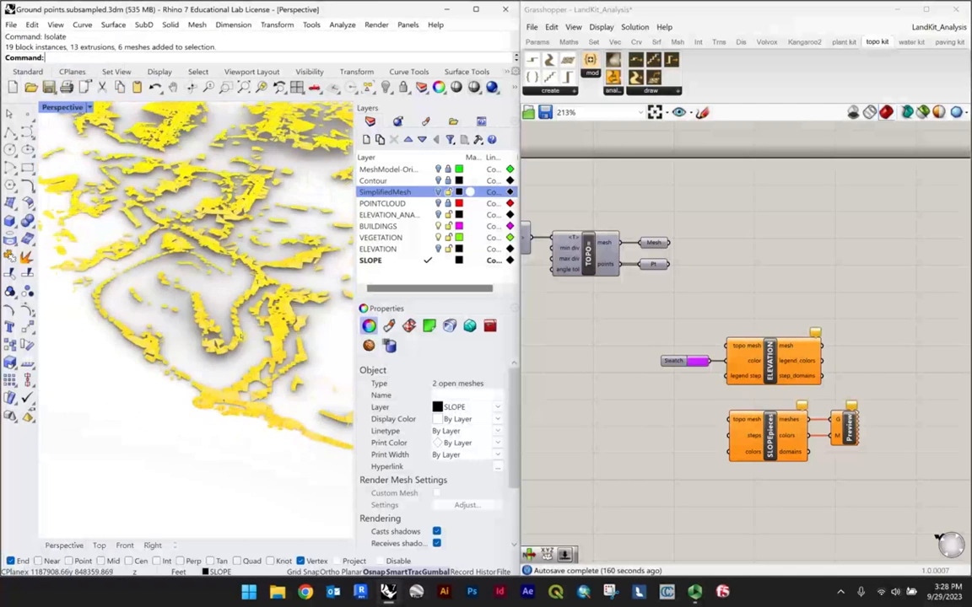
{"action": "left_click", "coordinate": [113, 433]}
Step: Examine the isolated slope meshes in the Perspective view and in the maximized Top view
{"action": "scroll", "coordinate": [120, 426], "scroll_direction": "down", "scroll_amount": 7}
{"action": "right_click_drag", "start_coordinate": [194, 392], "coordinate": [161, 324]}
{"action": "scroll", "coordinate": [160, 322], "scroll_direction": "up", "scroll_amount": 2}
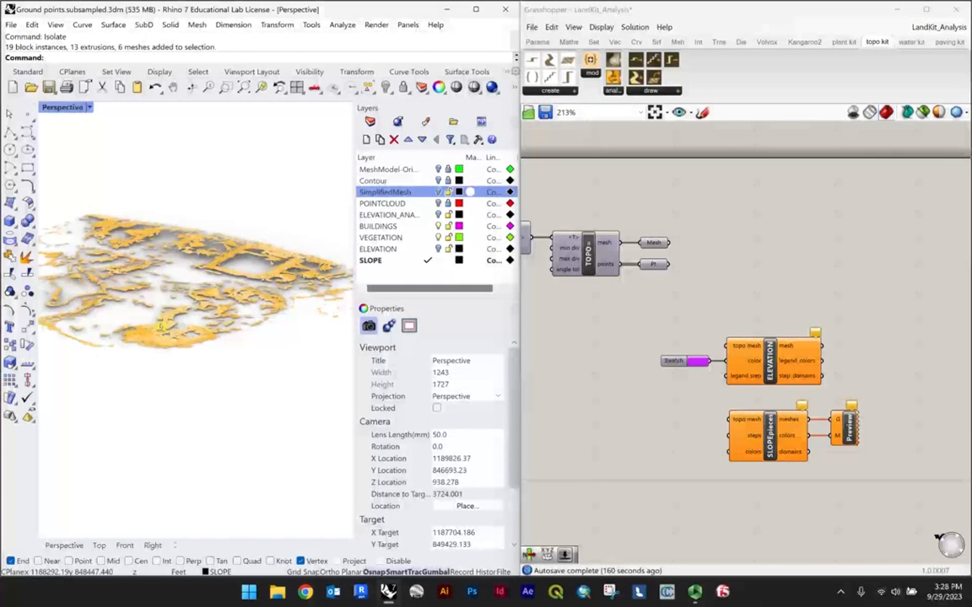
{"action": "double_click", "coordinate": [65, 107]}
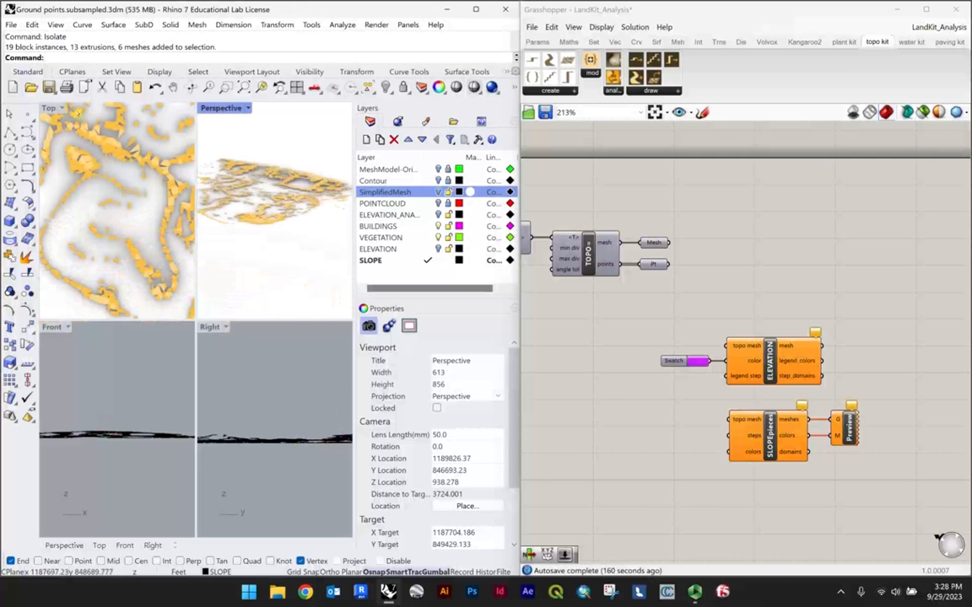
{"action": "double_click", "coordinate": [52, 107]}
{"action": "scroll", "coordinate": [168, 253], "scroll_direction": "up", "scroll_amount": 4}
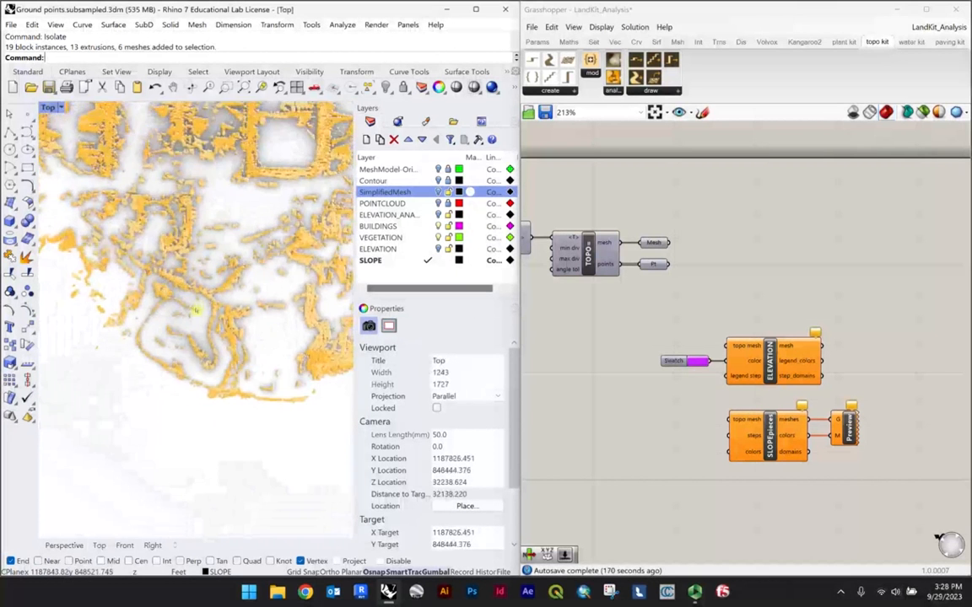
Step: Examine the isolated slope meshes from several angles in the maximized Perspective view, including close-ups around the hill
{"action": "scroll", "coordinate": [201, 305], "scroll_direction": "down", "scroll_amount": 3}
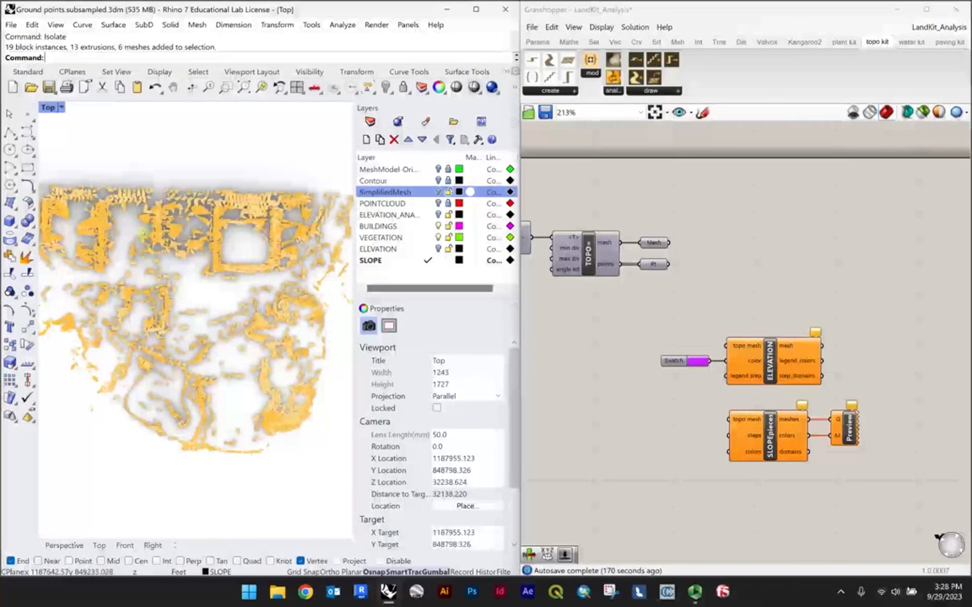
{"action": "double_click", "coordinate": [49, 107]}
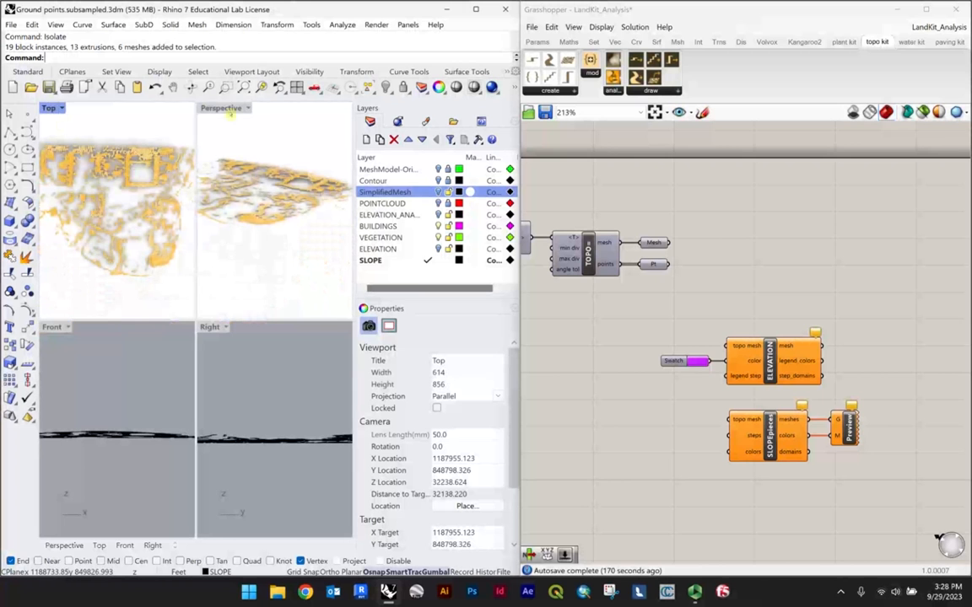
{"action": "left_click", "coordinate": [217, 108]}
{"action": "double_click", "coordinate": [218, 108]}
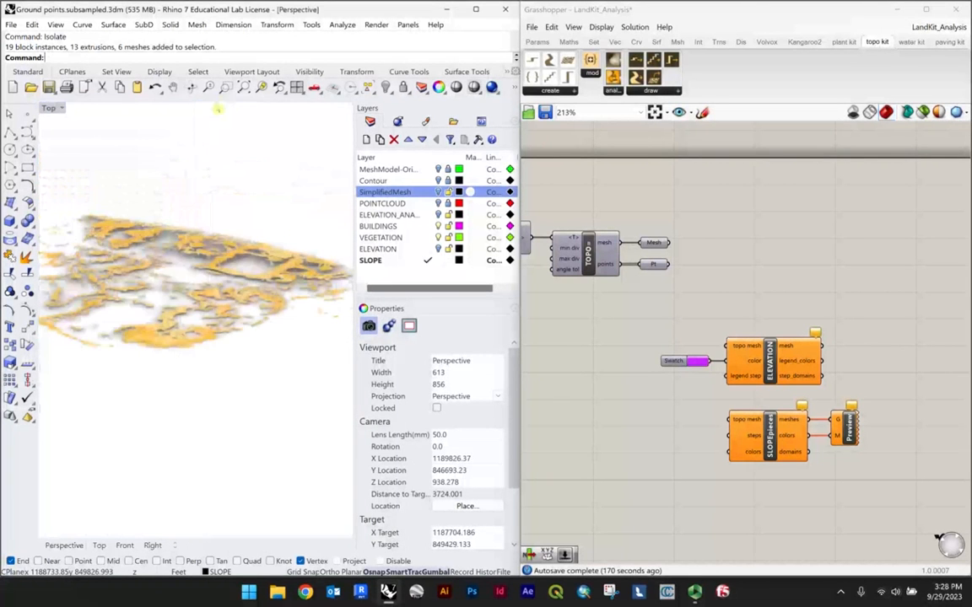
{"action": "right_click_drag", "start_coordinate": [137, 247], "coordinate": [280, 266]}
{"action": "right_click_drag", "start_coordinate": [195, 273], "coordinate": [202, 309]}
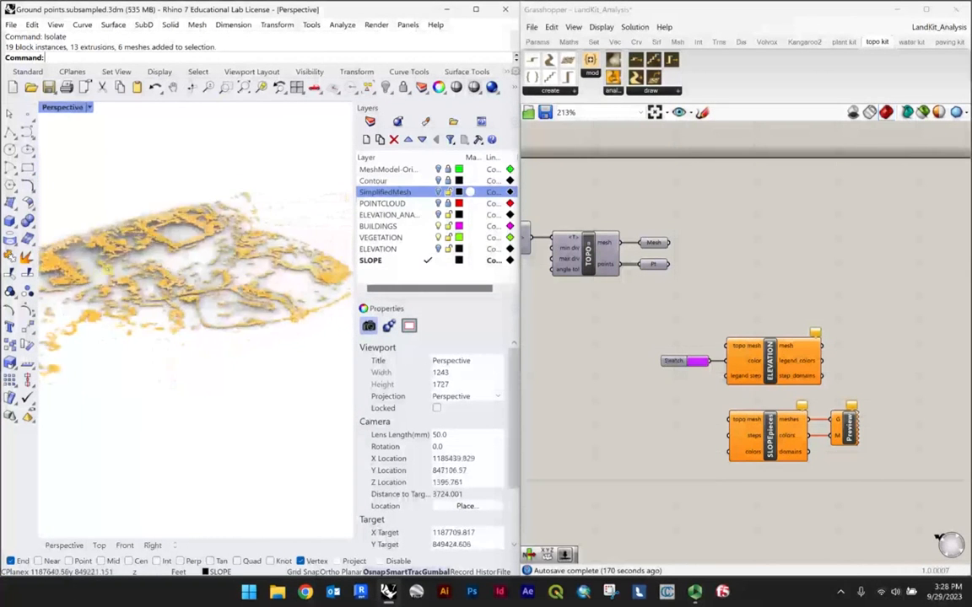
{"action": "scroll", "coordinate": [202, 270], "scroll_direction": "up", "scroll_amount": 8}
{"action": "right_click_drag", "start_coordinate": [207, 270], "coordinate": [242, 270]}
{"action": "scroll", "coordinate": [235, 295], "scroll_direction": "down", "scroll_amount": 4}
{"action": "scroll", "coordinate": [253, 265], "scroll_direction": "up", "scroll_amount": 4}
{"action": "scroll", "coordinate": [253, 289], "scroll_direction": "down", "scroll_amount": 2}
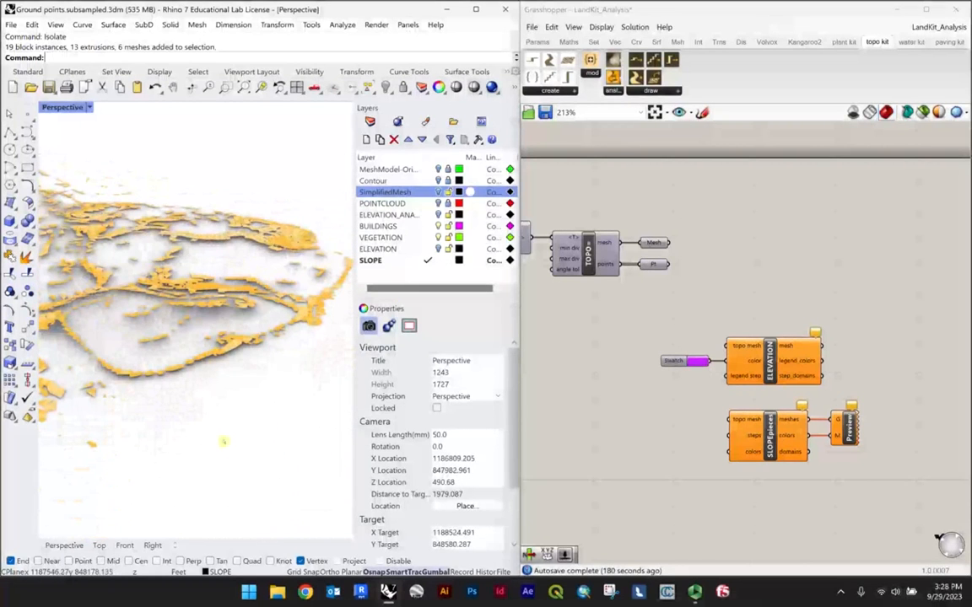
{"action": "scroll", "coordinate": [233, 196], "scroll_direction": "down", "scroll_amount": 6}
{"action": "right_click_drag", "start_coordinate": [226, 207], "coordinate": [120, 303]}
{"action": "scroll", "coordinate": [120, 304], "scroll_direction": "up", "scroll_amount": 4}
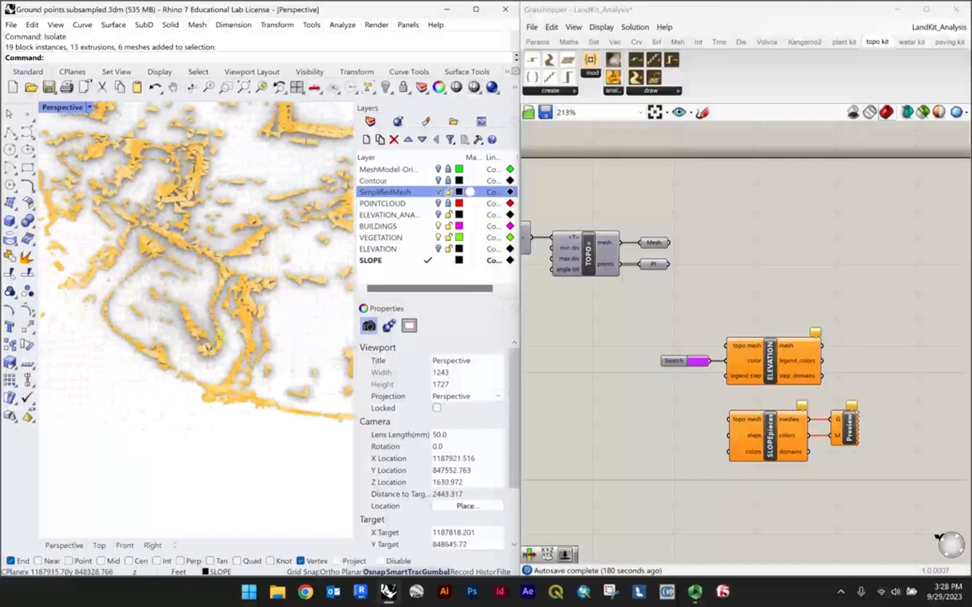
{"action": "right_click_drag", "start_coordinate": [203, 245], "coordinate": [241, 299]}
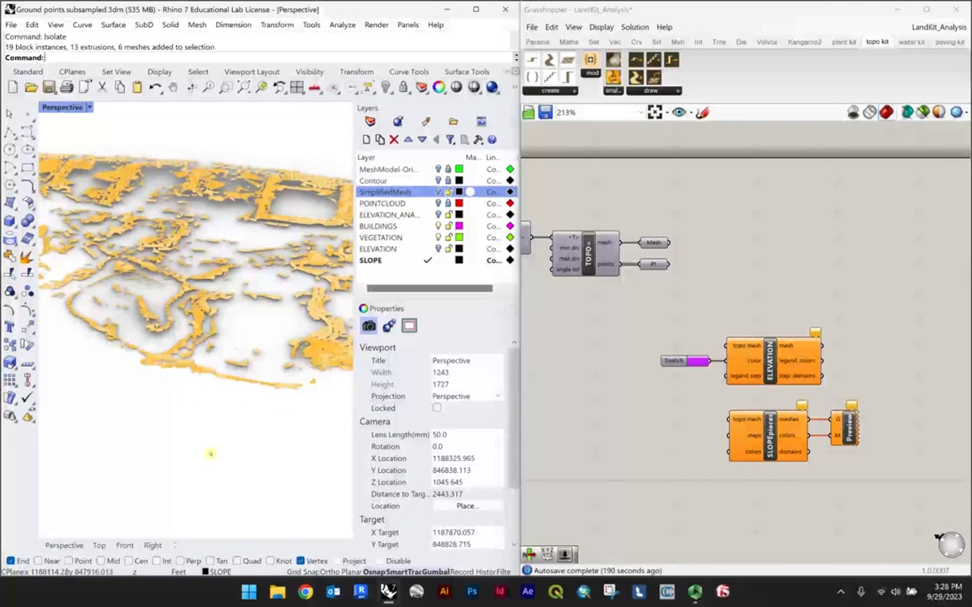
{"action": "right_click_drag", "start_coordinate": [180, 402], "coordinate": [191, 283]}
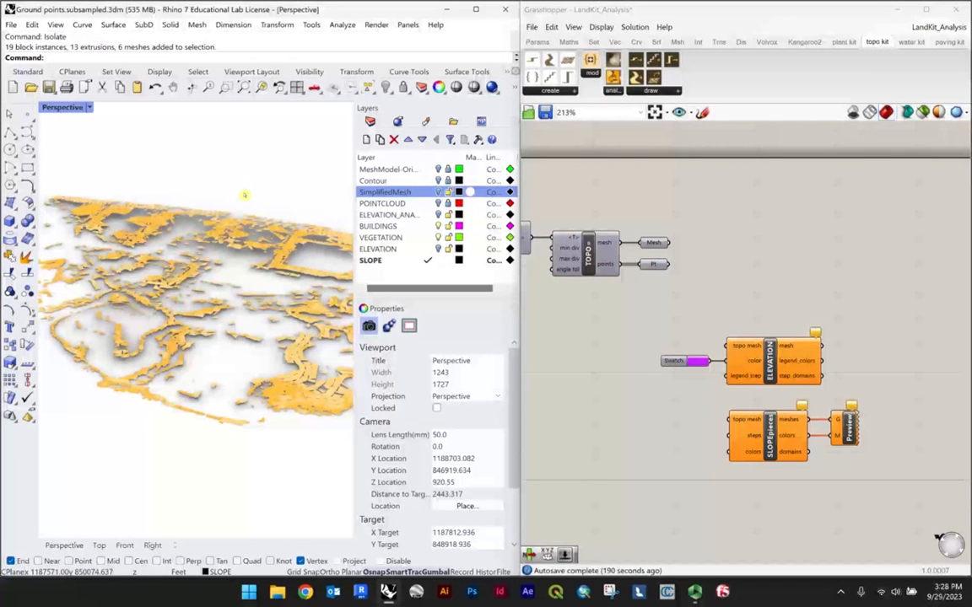
Step: Show all hidden objects again with the Show command
{"action": "type", "text": "Show"}
{"action": "key", "text": "Return"}
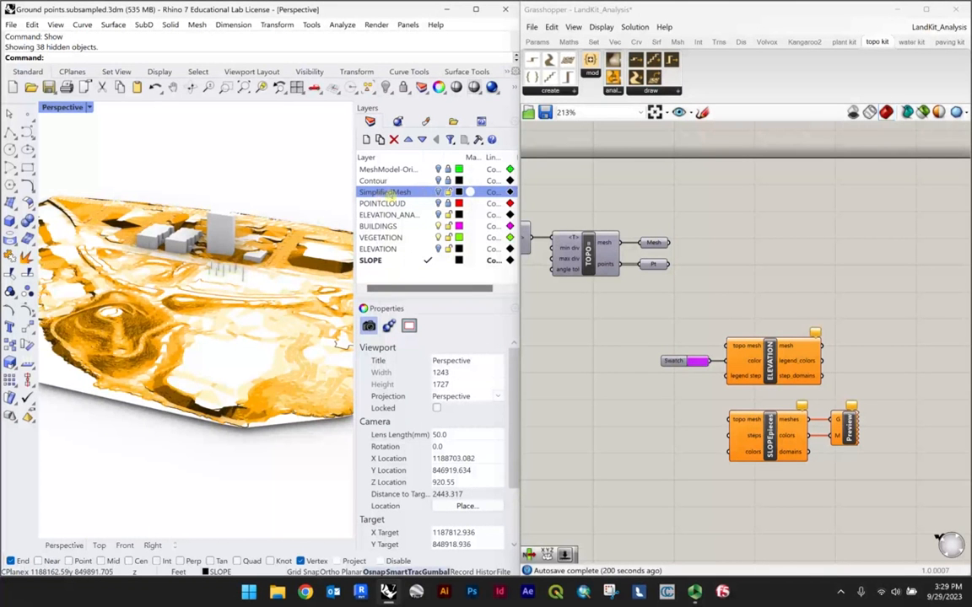
Step: Make SimplifiedMesh the current layer and turn off the SLOPE layer so the plain terrain is displayed
{"action": "left_click", "coordinate": [429, 192]}
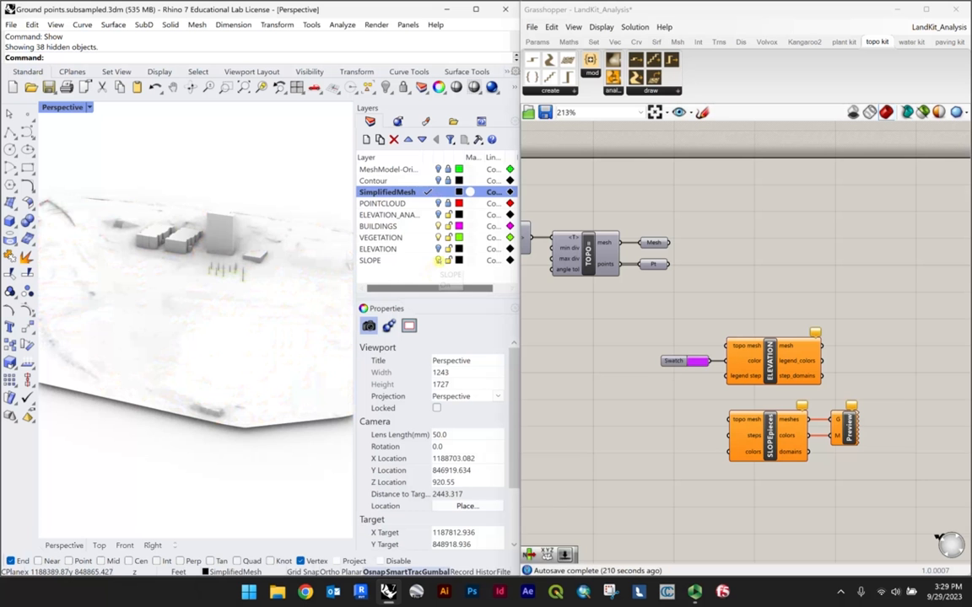
{"action": "left_click", "coordinate": [440, 261]}
{"action": "scroll", "coordinate": [232, 270], "scroll_direction": "down", "scroll_amount": 8}
{"action": "right_click_drag", "start_coordinate": [229, 271], "coordinate": [258, 280]}
{"action": "right_click_drag", "start_coordinate": [778, 289], "coordinate": [773, 261]}
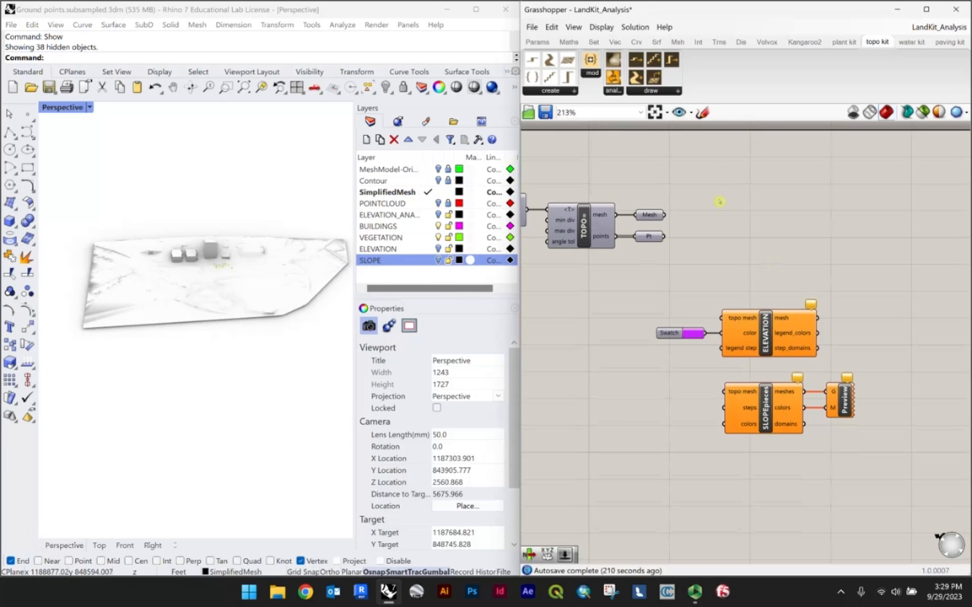
{"action": "right_click_drag", "start_coordinate": [156, 271], "coordinate": [225, 253]}
{"action": "scroll", "coordinate": [193, 252], "scroll_direction": "up", "scroll_amount": 8}
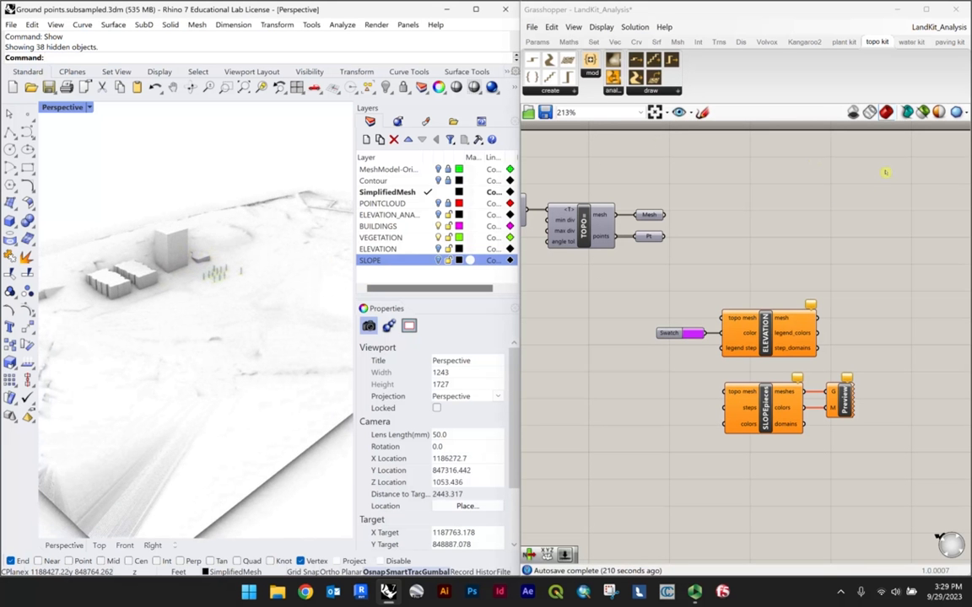
Step: Place LandKit's water kit FLOWLINES component on the canvas beside the Mesh and Pt parameters, above the ELEVATION component
{"action": "left_click", "coordinate": [910, 43]}
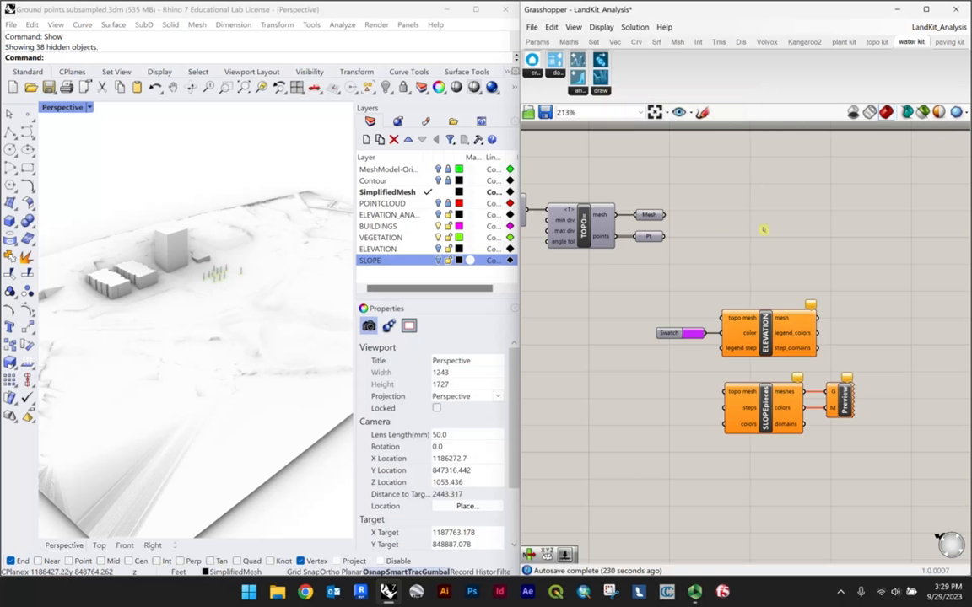
{"action": "left_click_drag", "start_coordinate": [740, 223], "coordinate": [776, 248]}
{"action": "scroll", "coordinate": [739, 224], "scroll_direction": "up", "scroll_amount": 2}
{"action": "left_click", "coordinate": [867, 260]}
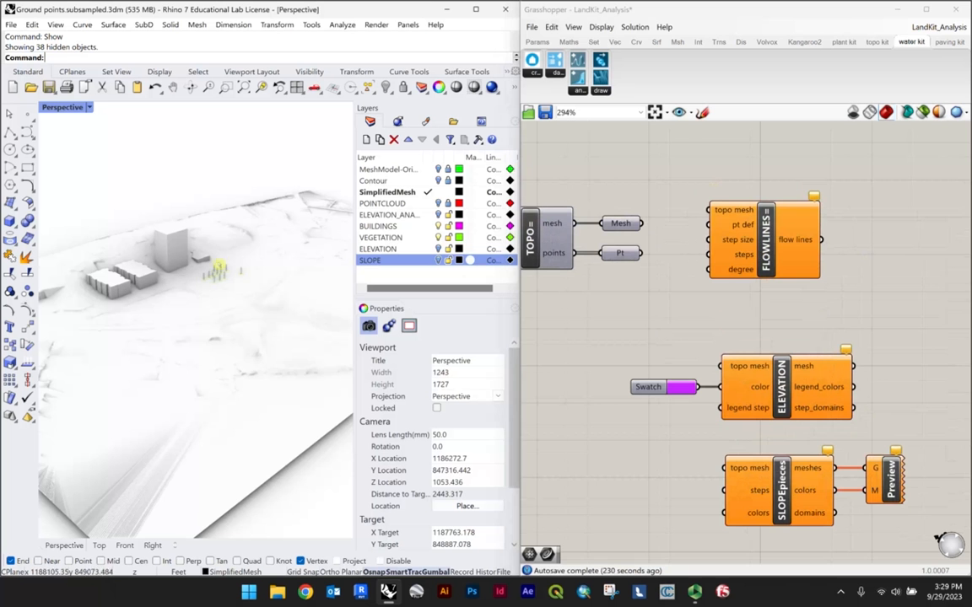
{"action": "right_click_drag", "start_coordinate": [188, 268], "coordinate": [191, 263]}
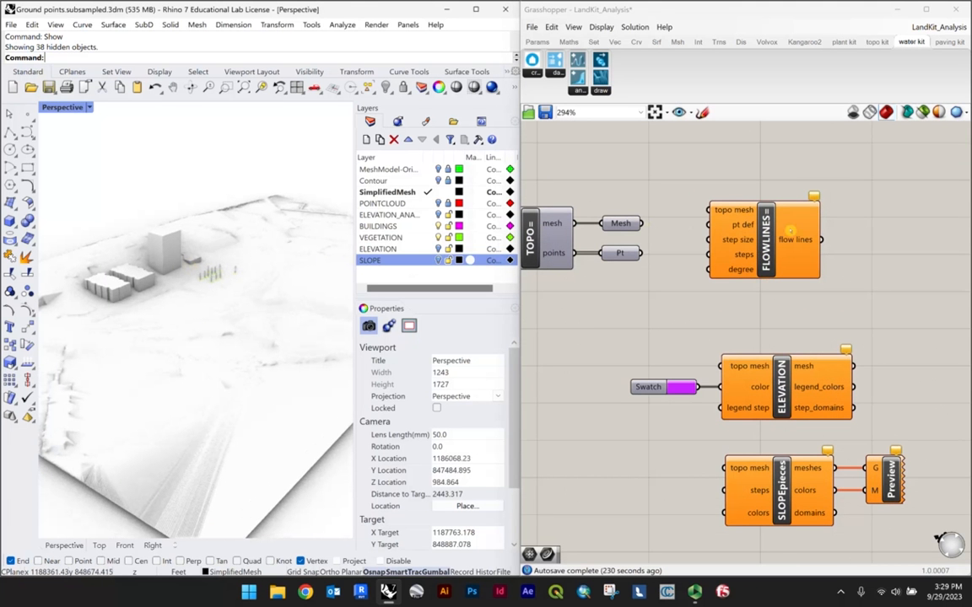
{"action": "left_click_drag", "start_coordinate": [766, 240], "coordinate": [759, 247]}
{"action": "left_click", "coordinate": [906, 491]}
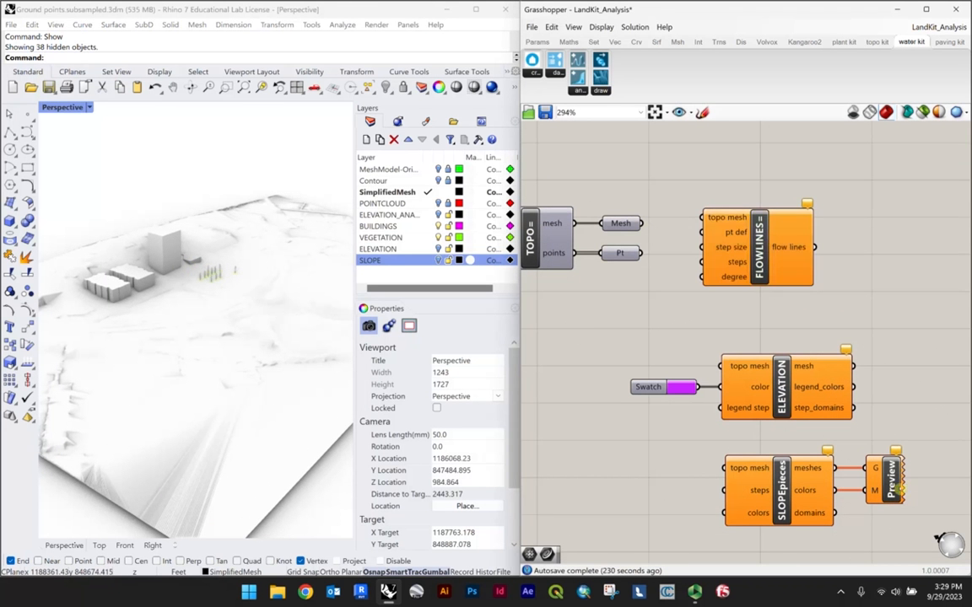
{"action": "left_click", "coordinate": [896, 490]}
{"action": "scroll", "coordinate": [844, 335], "scroll_direction": "down", "scroll_amount": 2}
{"action": "right_click_drag", "start_coordinate": [853, 323], "coordinate": [823, 329]}
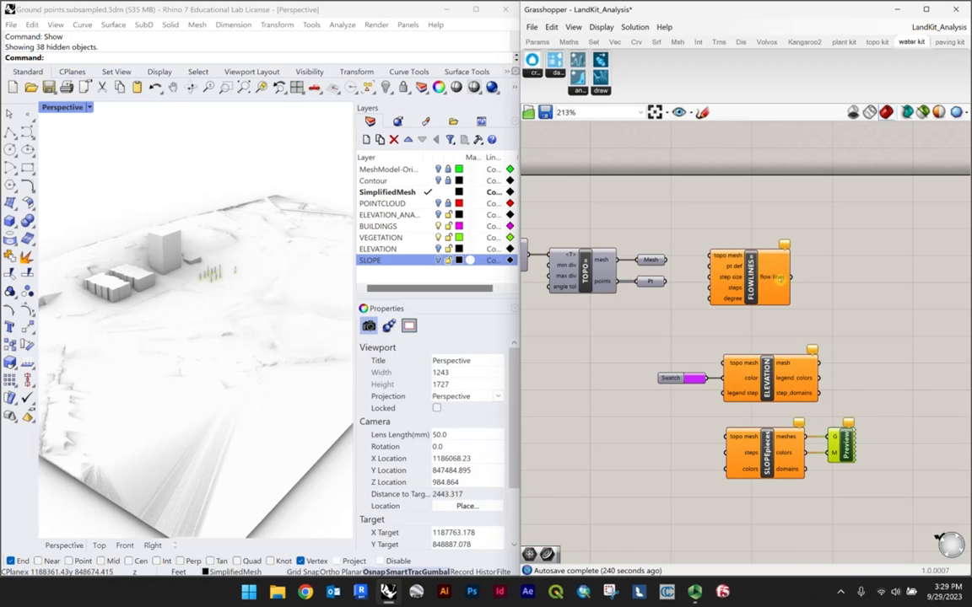
Step: Add a Curve parameter beside FLOWLINES and connect the flow lines output to it
{"action": "mouse_move", "coordinate": [777, 277]}
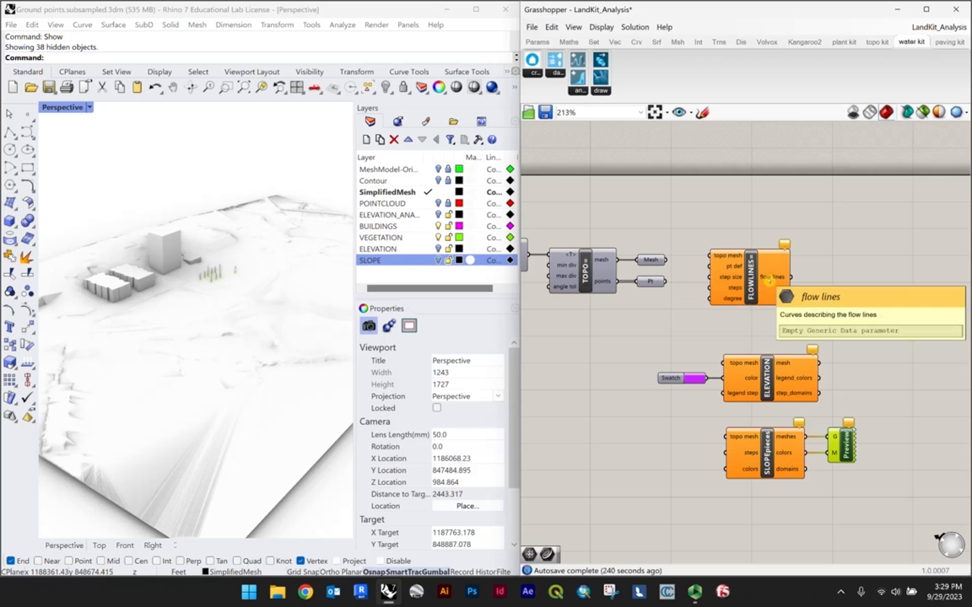
{"action": "double_click", "coordinate": [802, 280]}
{"action": "type", "text": "curve"}
{"action": "key", "text": "Return"}
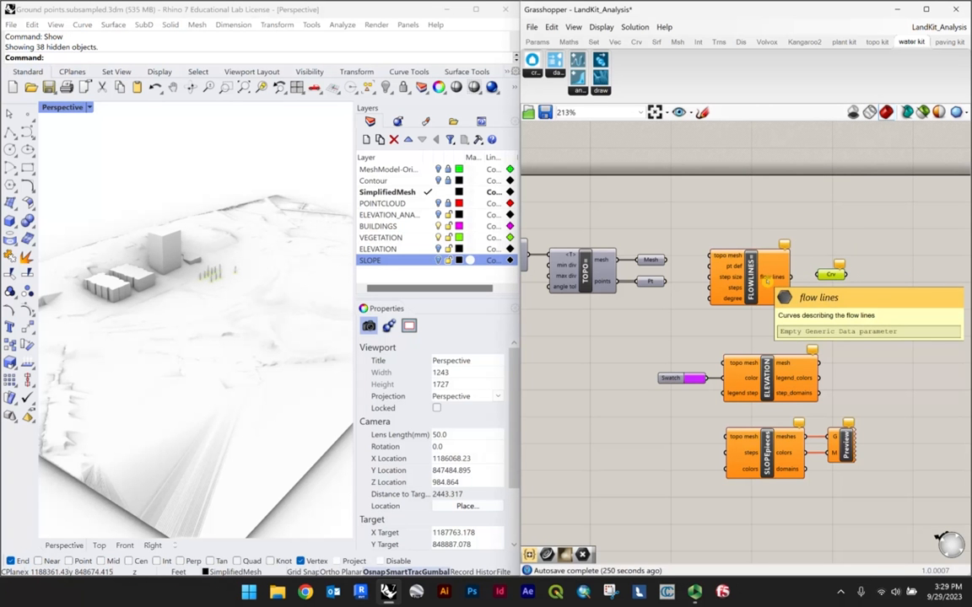
{"action": "left_click_drag", "start_coordinate": [766, 281], "coordinate": [817, 274]}
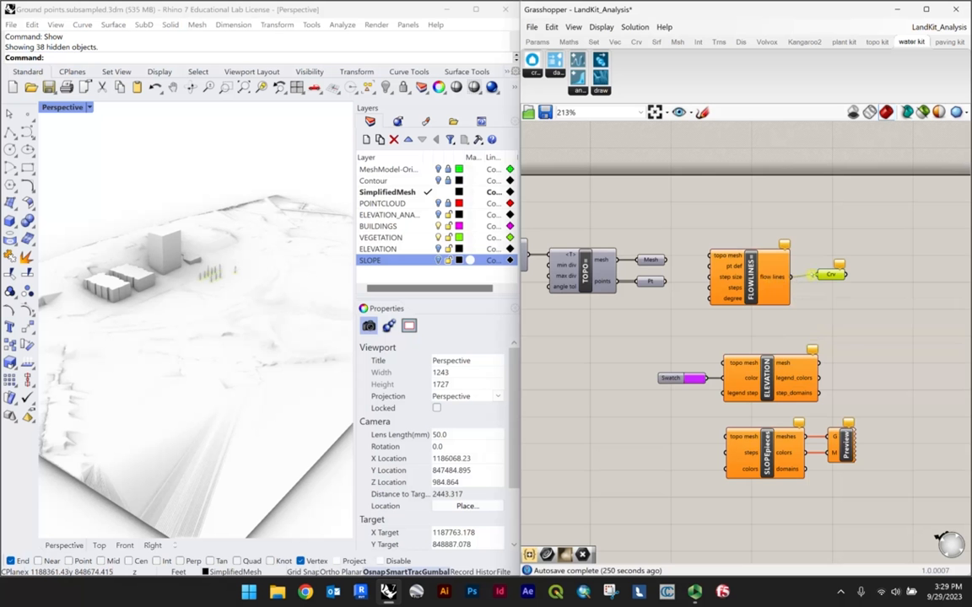
Step: Connect the Mesh parameter to the topo mesh input of FLOWLINES to generate the flow lines
{"action": "scroll", "coordinate": [713, 244], "scroll_direction": "up", "scroll_amount": 3}
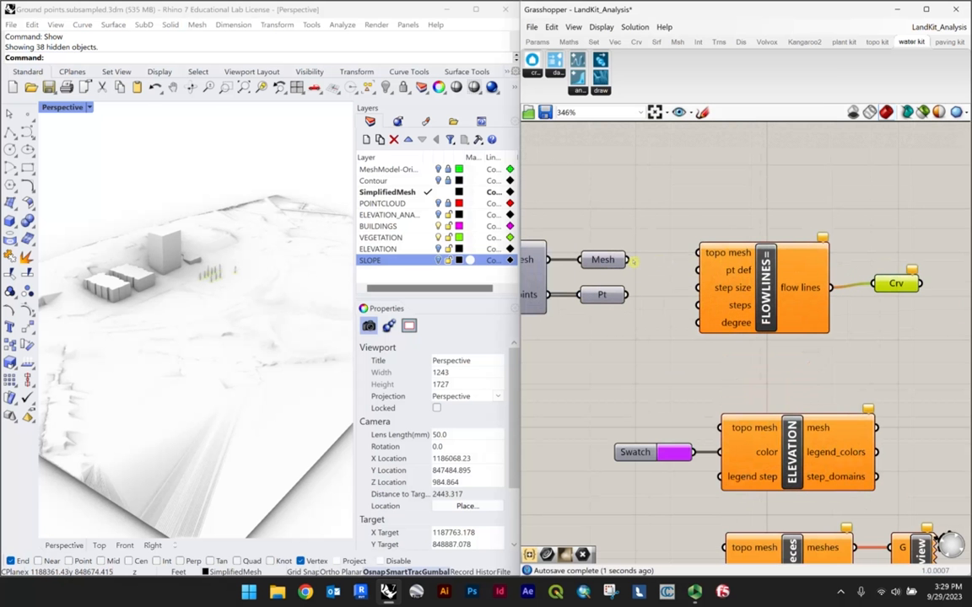
{"action": "left_click_drag", "start_coordinate": [629, 261], "coordinate": [700, 252]}
{"action": "left_click", "coordinate": [635, 284]}
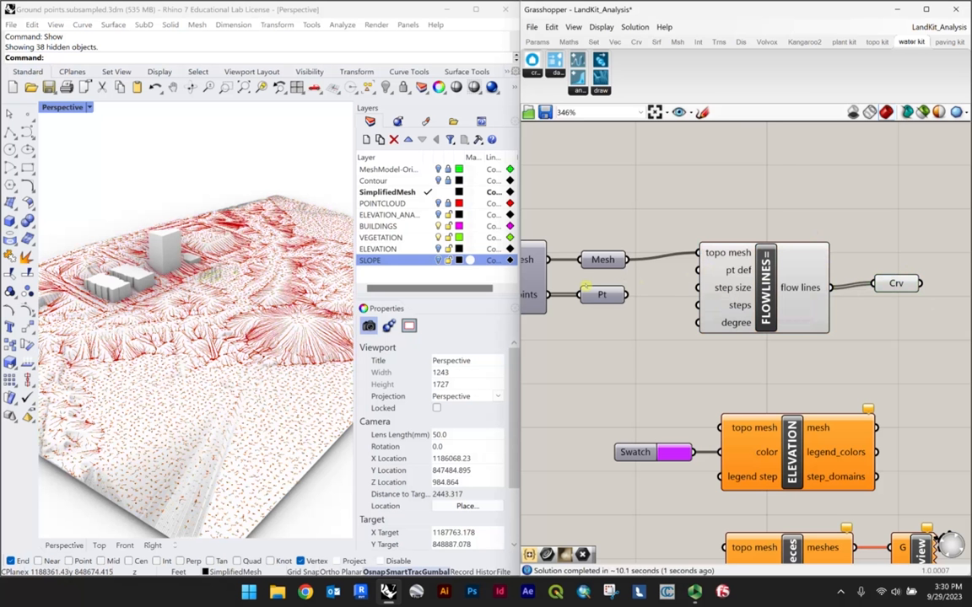
Step: Try the Shaded display mode in the Perspective view, and return the view to Rendered
{"action": "left_click", "coordinate": [240, 179]}
{"action": "right_click_drag", "start_coordinate": [237, 178], "coordinate": [78, 116]}
{"action": "left_click", "coordinate": [68, 108]}
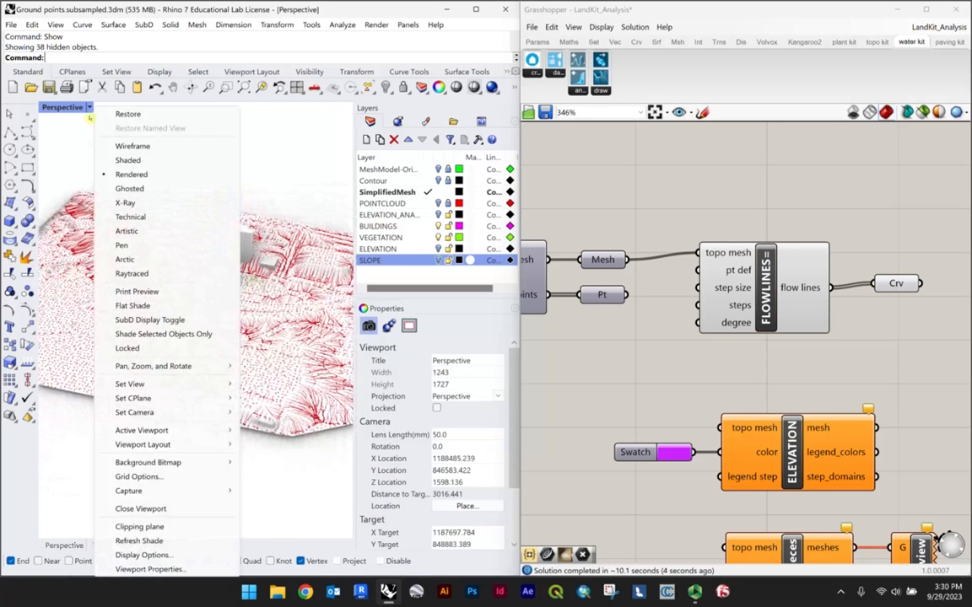
{"action": "left_click", "coordinate": [129, 156]}
{"action": "scroll", "coordinate": [236, 269], "scroll_direction": "up", "scroll_amount": 2}
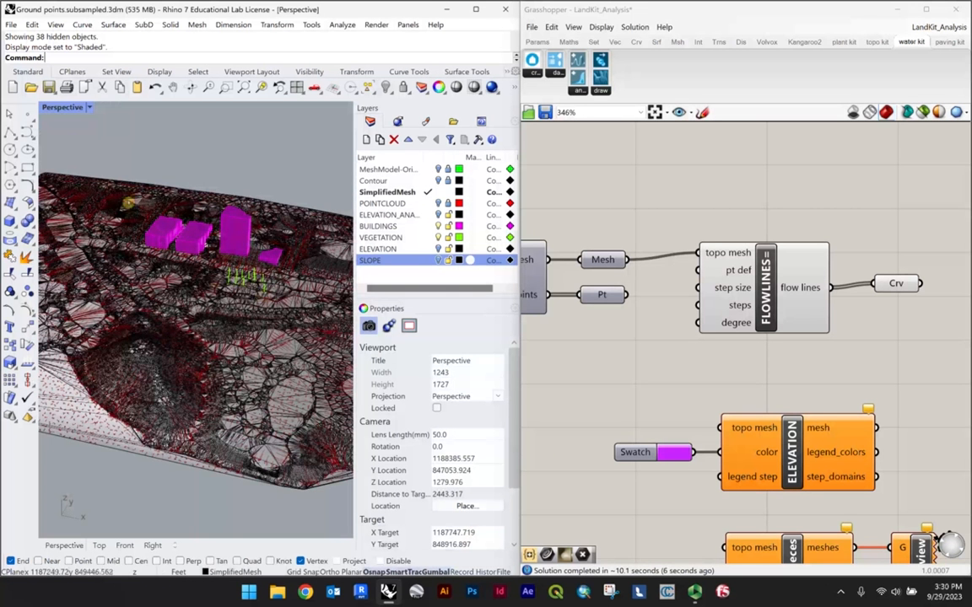
{"action": "left_click", "coordinate": [69, 107]}
{"action": "left_click", "coordinate": [143, 174]}
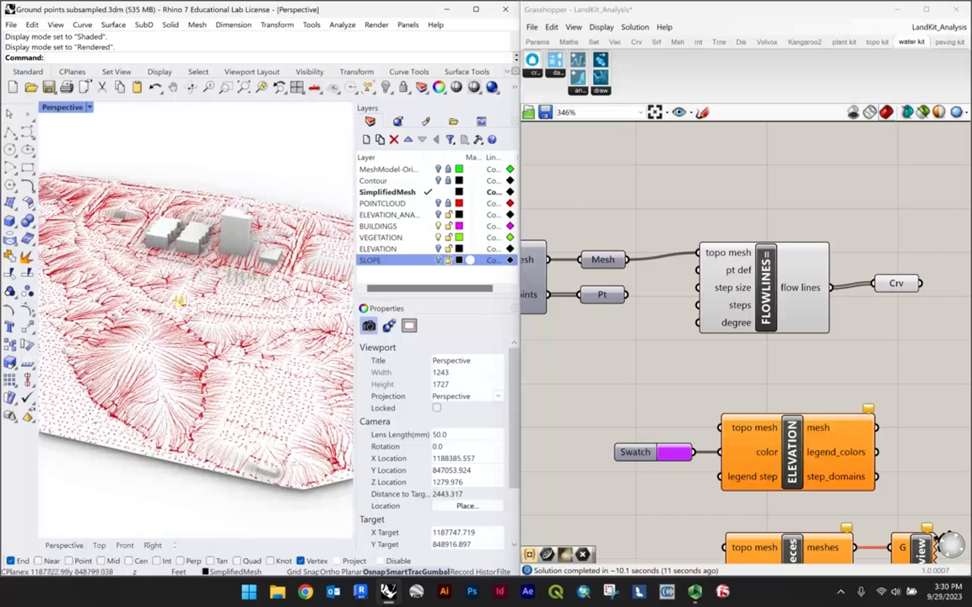
Step: Select the Crv parameter to highlight the flow lines on the terrain, and shift it slightly closer to FLOWLINES
{"action": "scroll", "coordinate": [190, 291], "scroll_direction": "up", "scroll_amount": 2}
{"action": "scroll", "coordinate": [188, 291], "scroll_direction": "up", "scroll_amount": 4}
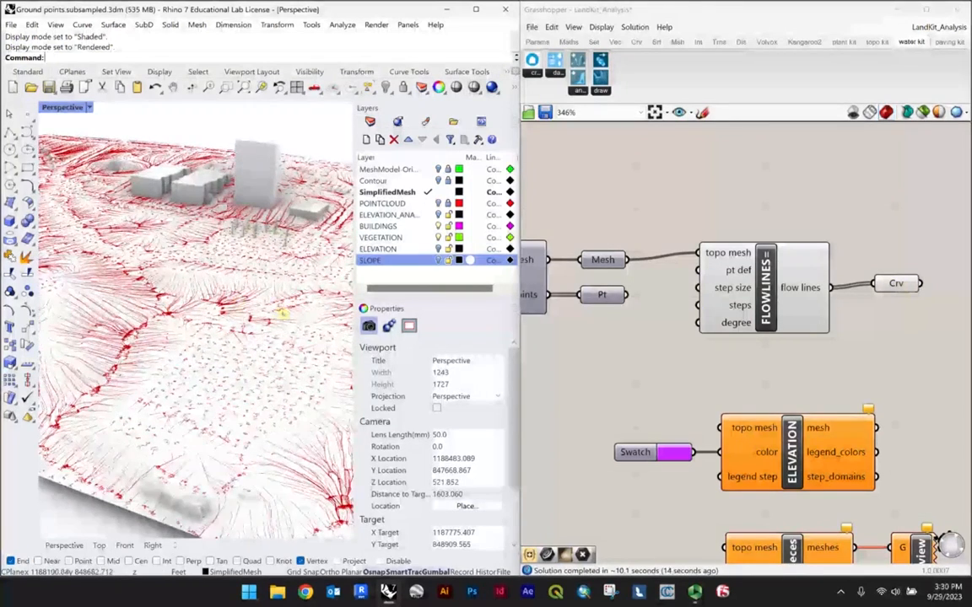
{"action": "right_click_drag", "start_coordinate": [183, 300], "coordinate": [162, 246]}
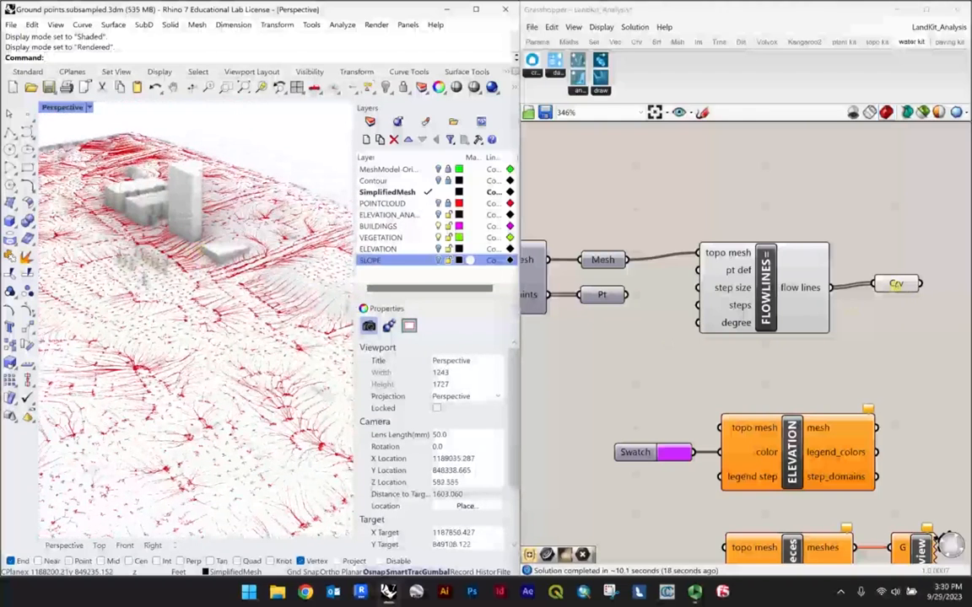
{"action": "left_click", "coordinate": [893, 285]}
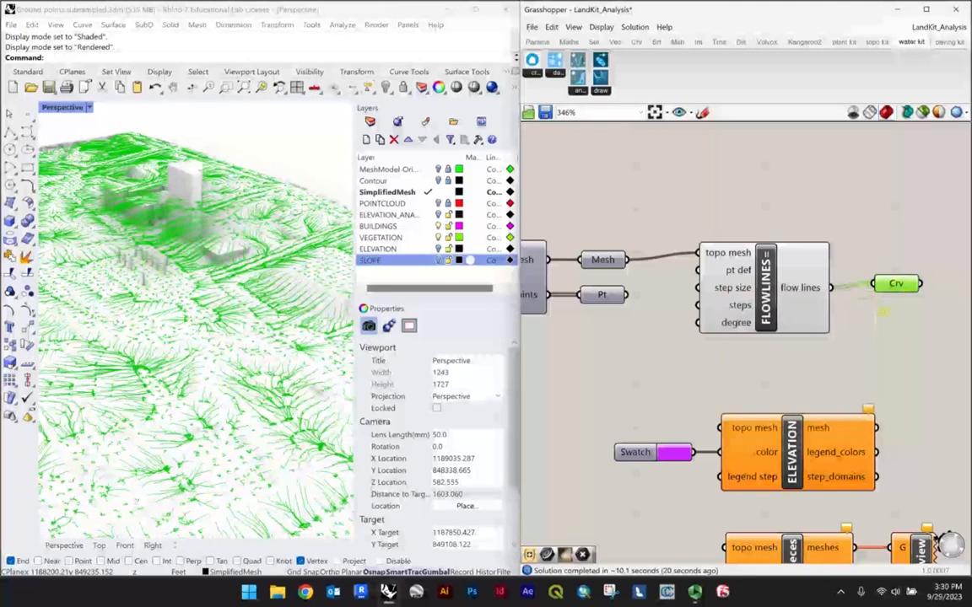
{"action": "left_click_drag", "start_coordinate": [896, 284], "coordinate": [891, 288]}
{"action": "scroll", "coordinate": [160, 312], "scroll_direction": "down", "scroll_amount": 4}
{"action": "right_click_drag", "start_coordinate": [163, 308], "coordinate": [193, 318]}
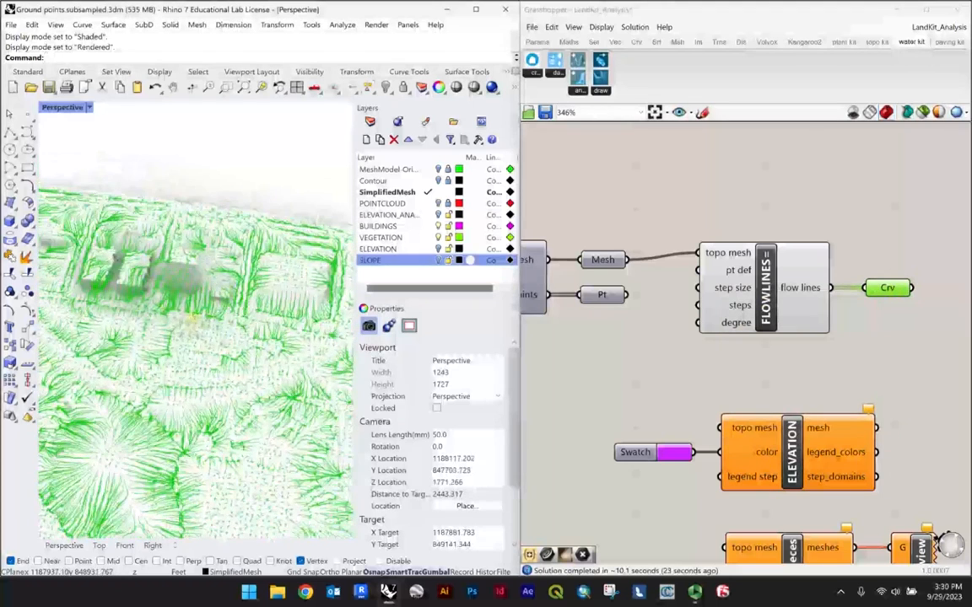
Step: Examine the highlighted flow lines across the site and around the buildings in the maximized Top view
{"action": "double_click", "coordinate": [76, 107]}
{"action": "double_click", "coordinate": [47, 98]}
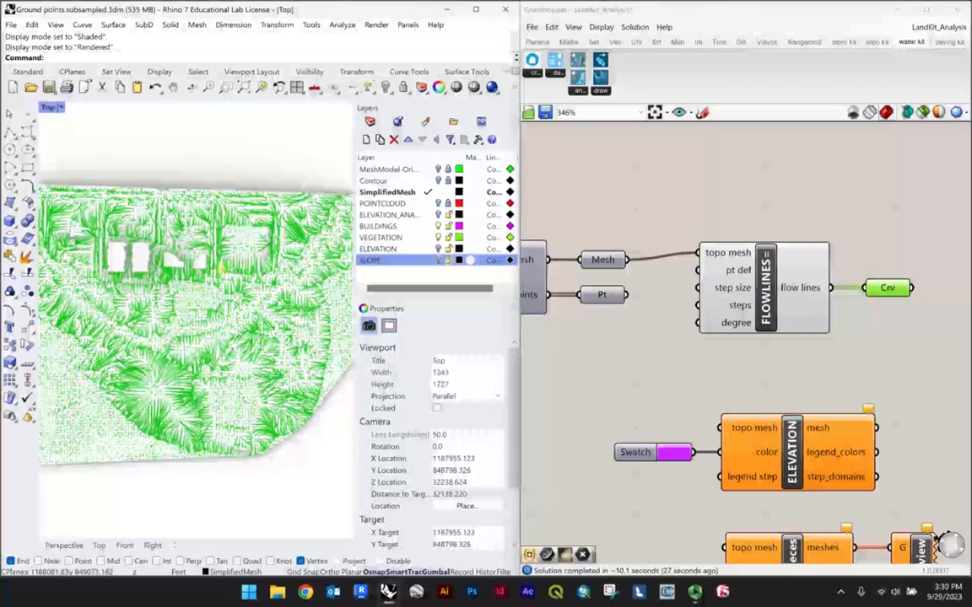
{"action": "scroll", "coordinate": [202, 276], "scroll_direction": "down", "scroll_amount": 4}
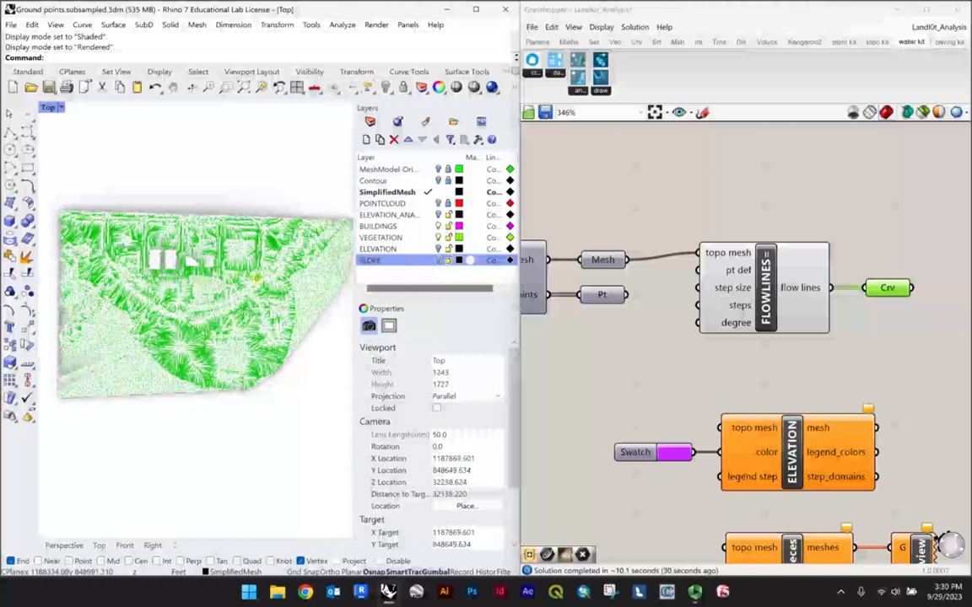
{"action": "scroll", "coordinate": [205, 256], "scroll_direction": "up", "scroll_amount": 4}
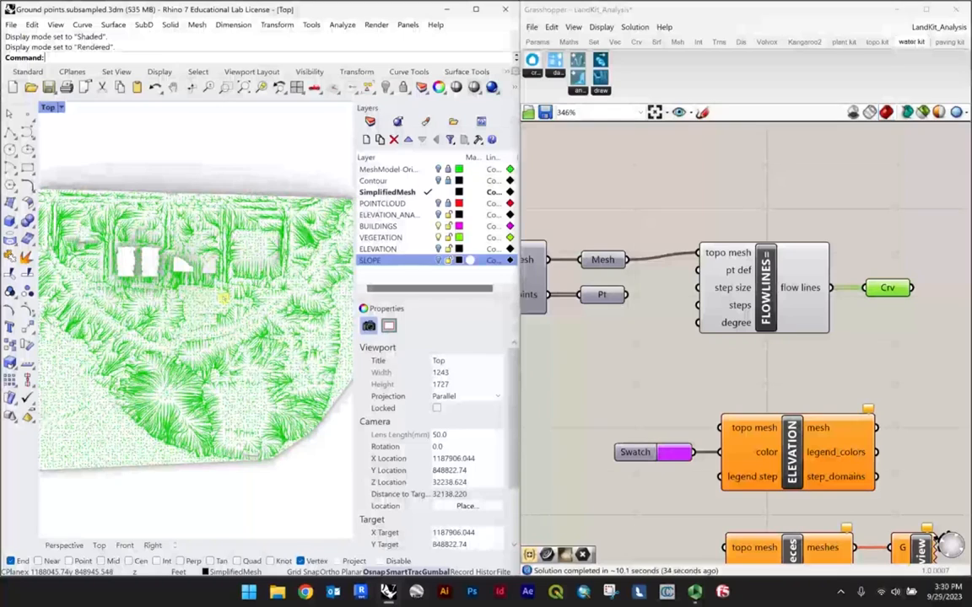
{"action": "scroll", "coordinate": [224, 294], "scroll_direction": "up", "scroll_amount": 3}
{"action": "scroll", "coordinate": [221, 249], "scroll_direction": "up", "scroll_amount": 2}
{"action": "scroll", "coordinate": [217, 219], "scroll_direction": "down", "scroll_amount": 5}
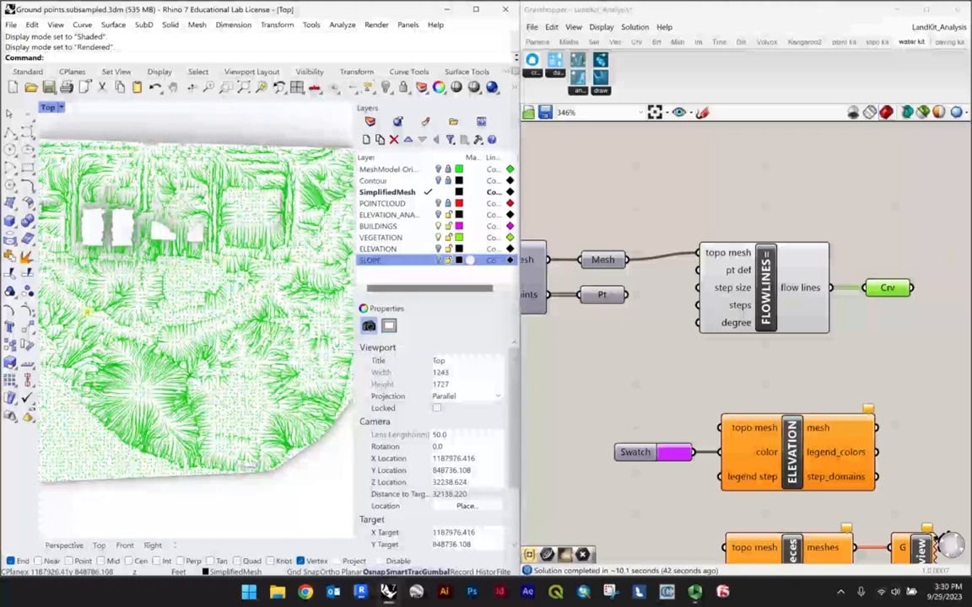
{"action": "scroll", "coordinate": [135, 148], "scroll_direction": "up", "scroll_amount": 4}
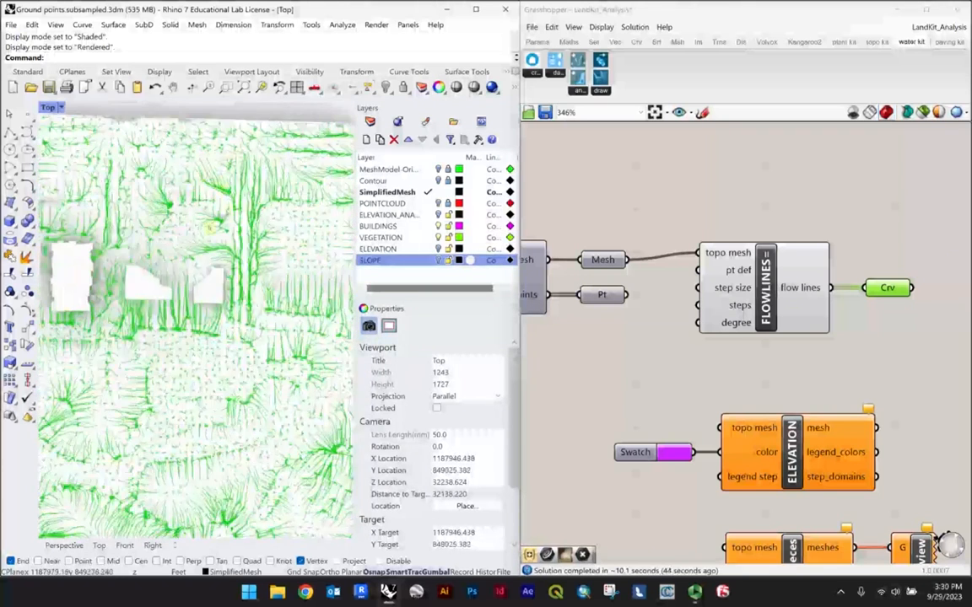
{"action": "scroll", "coordinate": [200, 228], "scroll_direction": "up", "scroll_amount": 1}
{"action": "right_click_drag", "start_coordinate": [206, 228], "coordinate": [61, 212]}
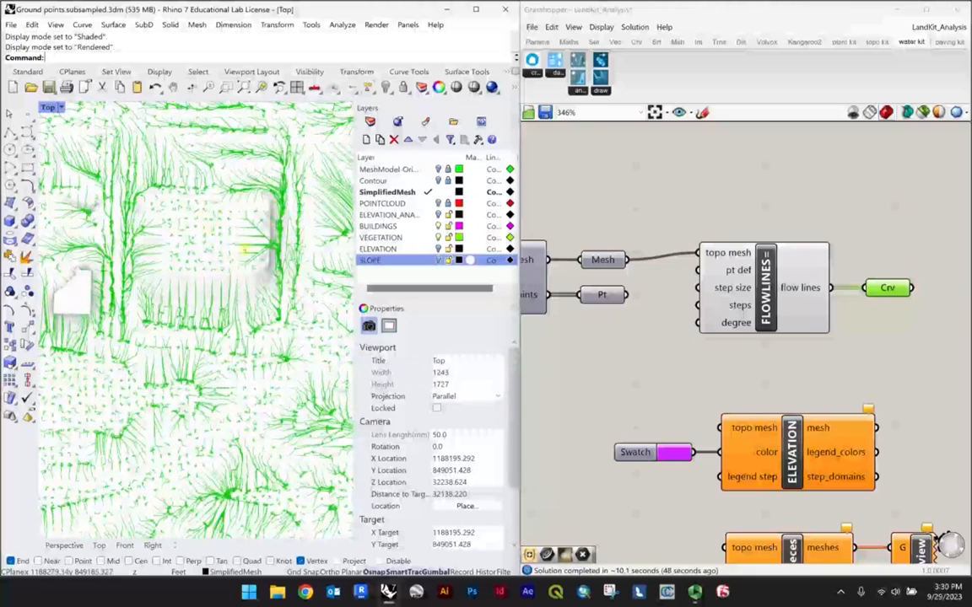
Step: Examine the flow line patterns on the open ground and around the buildings in the Top view
{"action": "scroll", "coordinate": [203, 253], "scroll_direction": "down", "scroll_amount": 3}
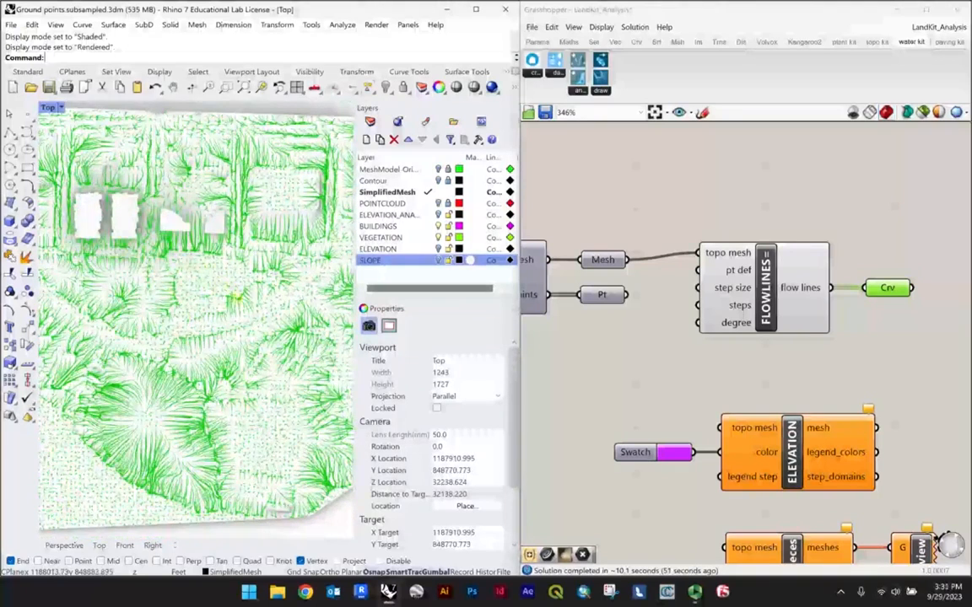
{"action": "right_click_drag", "start_coordinate": [188, 422], "coordinate": [243, 285]}
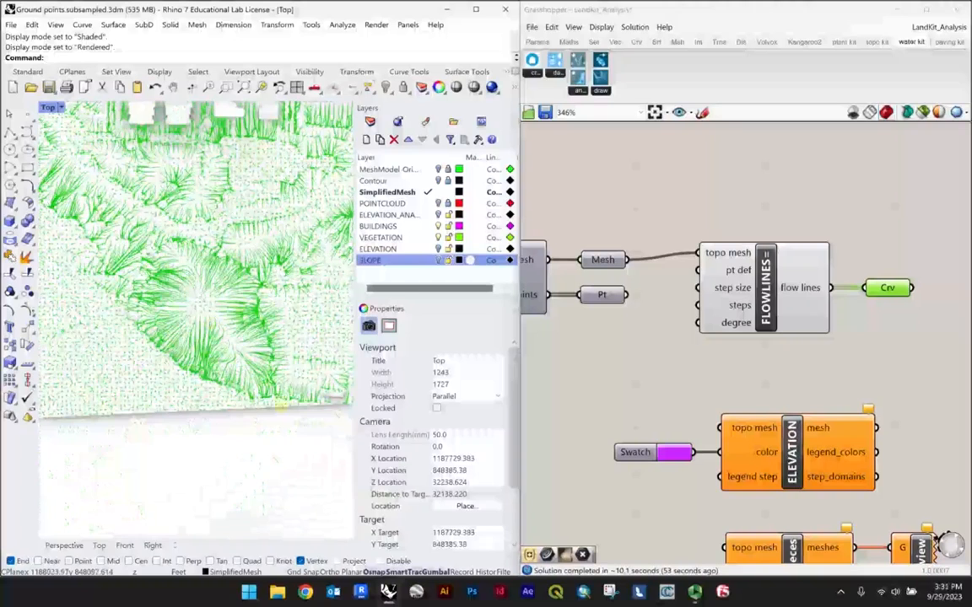
{"action": "scroll", "coordinate": [251, 255], "scroll_direction": "up", "scroll_amount": 2}
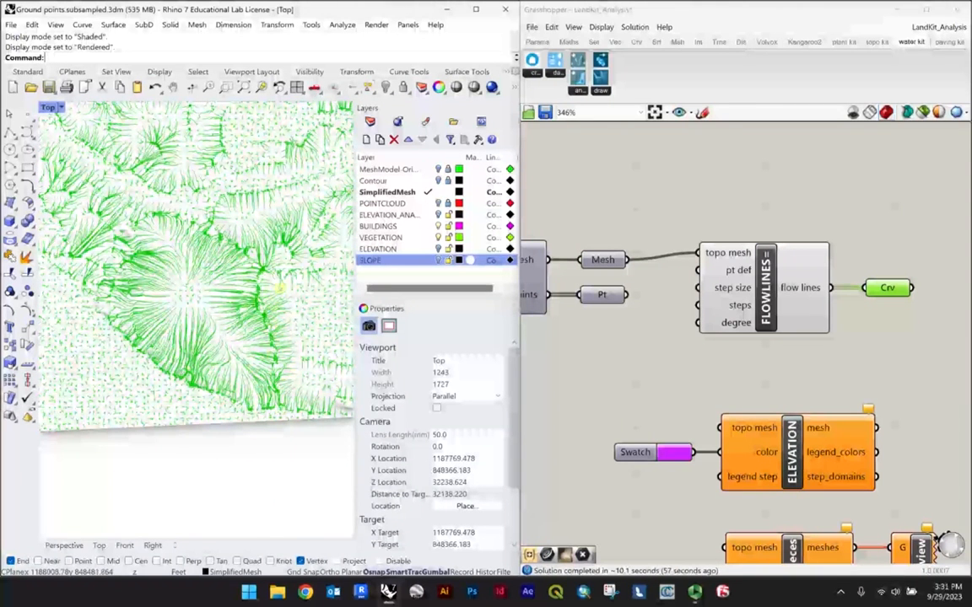
{"action": "scroll", "coordinate": [285, 281], "scroll_direction": "up", "scroll_amount": 5}
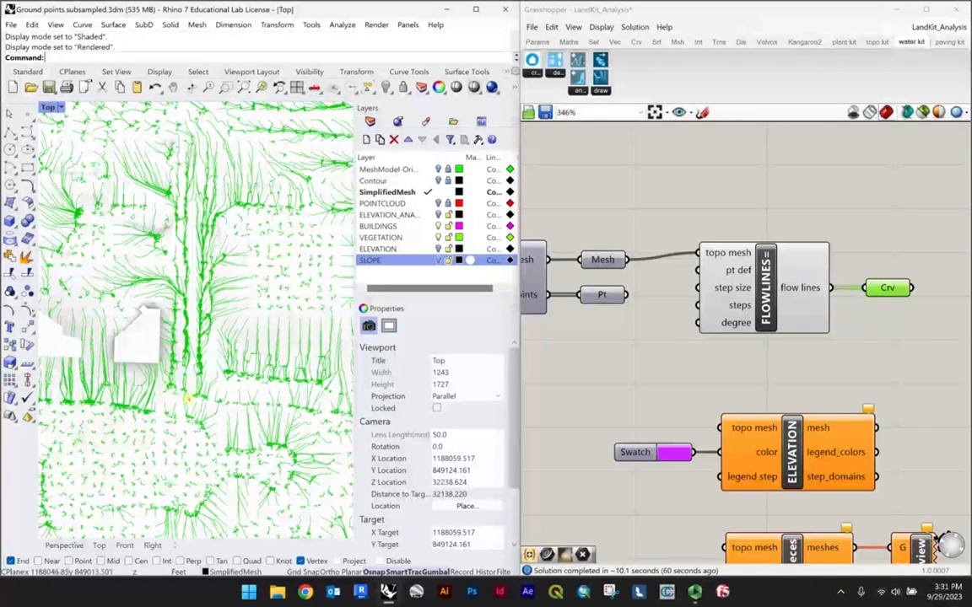
{"action": "scroll", "coordinate": [183, 201], "scroll_direction": "down", "scroll_amount": 3}
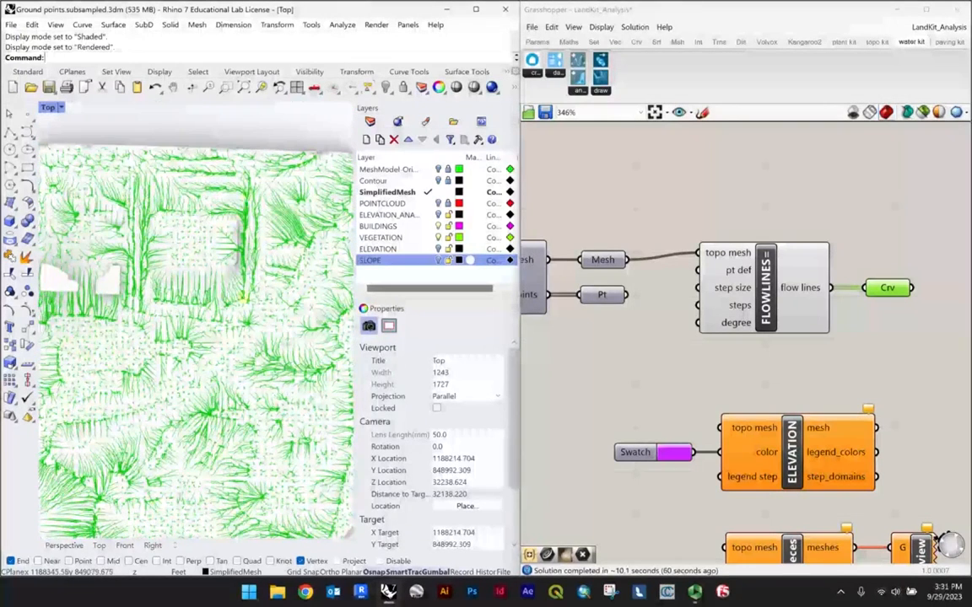
{"action": "right_click_drag", "start_coordinate": [266, 275], "coordinate": [290, 225]}
Step: Maximize the Perspective view, frame the terrain and buildings closely, and deselect the Crv parameter
{"action": "double_click", "coordinate": [50, 107]}
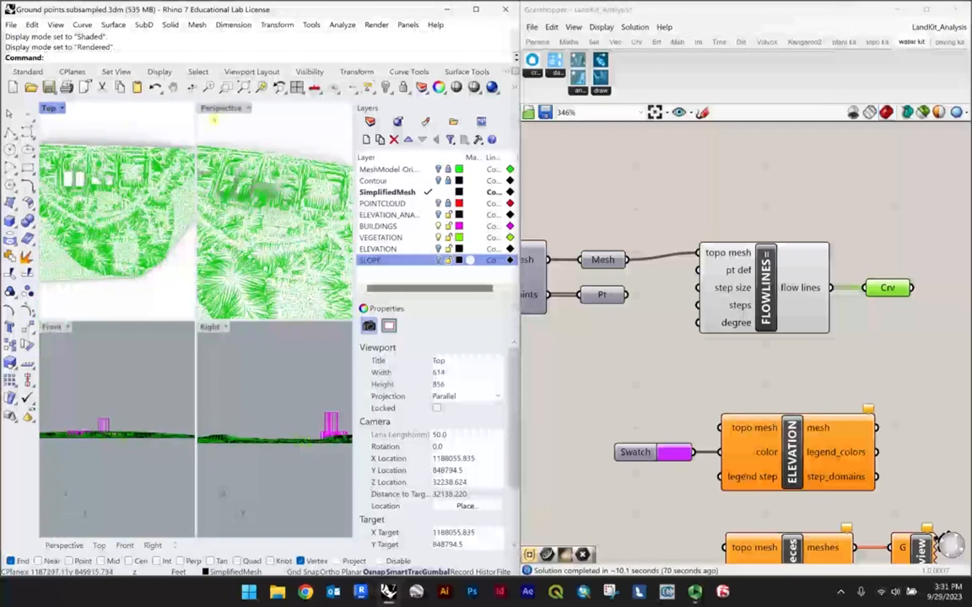
{"action": "double_click", "coordinate": [219, 109]}
{"action": "scroll", "coordinate": [200, 183], "scroll_direction": "down", "scroll_amount": 5}
{"action": "right_click_drag", "start_coordinate": [164, 222], "coordinate": [211, 184]}
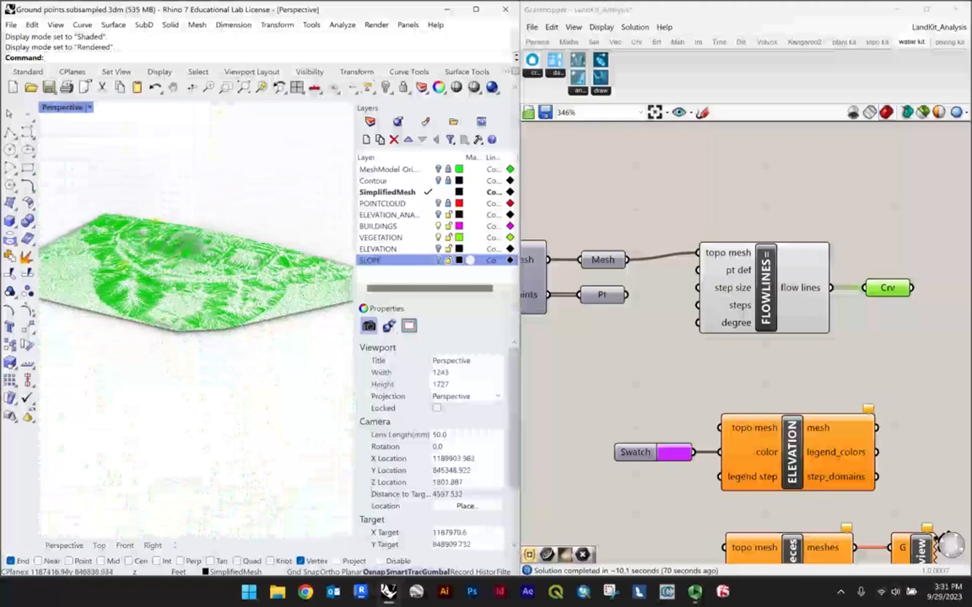
{"action": "scroll", "coordinate": [217, 180], "scroll_direction": "up", "scroll_amount": 6}
{"action": "left_click", "coordinate": [868, 346]}
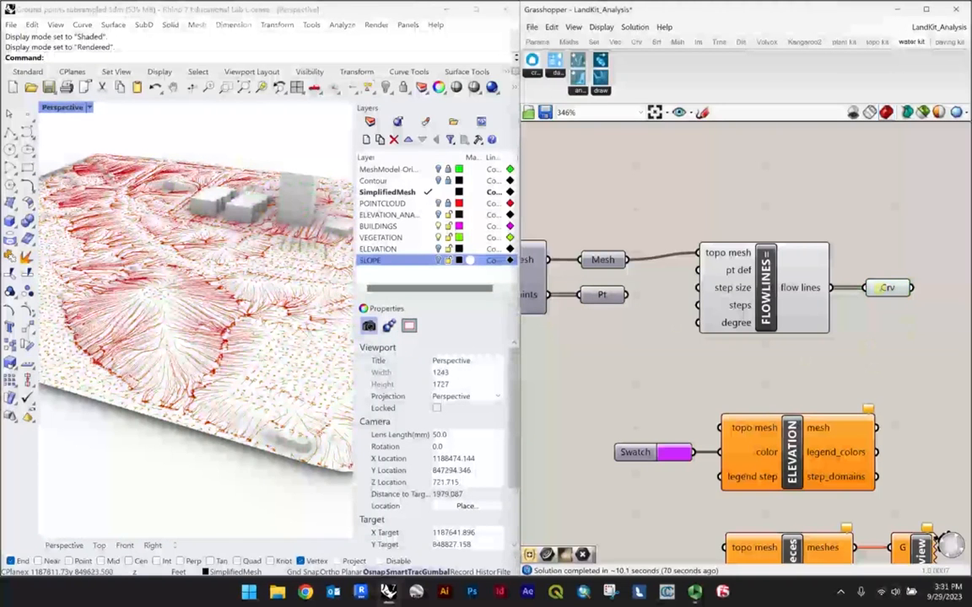
Step: Create a Rhino layer named DRAINAGE and set its color to Blue
{"action": "left_click", "coordinate": [366, 140]}
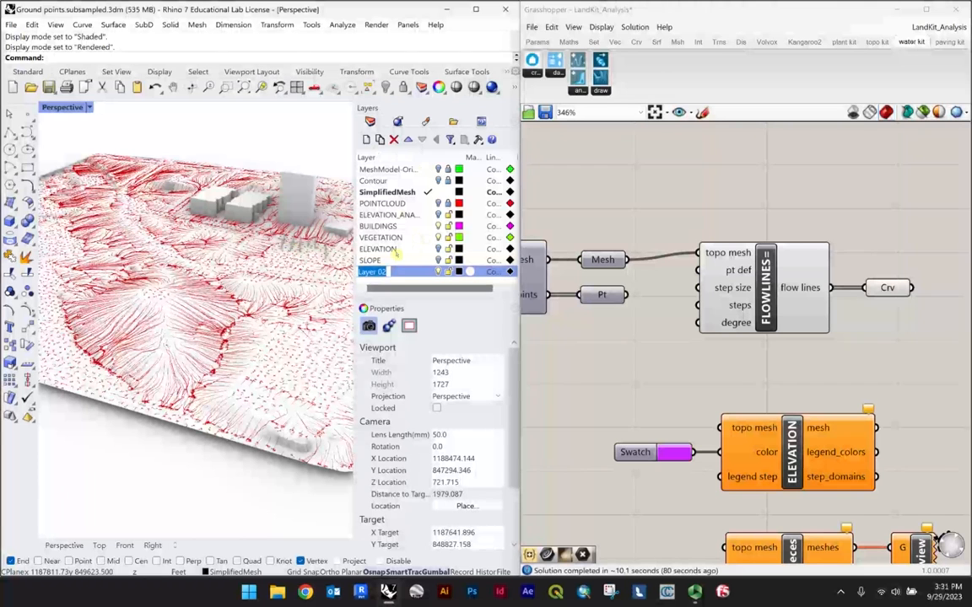
{"action": "type", "text": "DRAINAGE"}
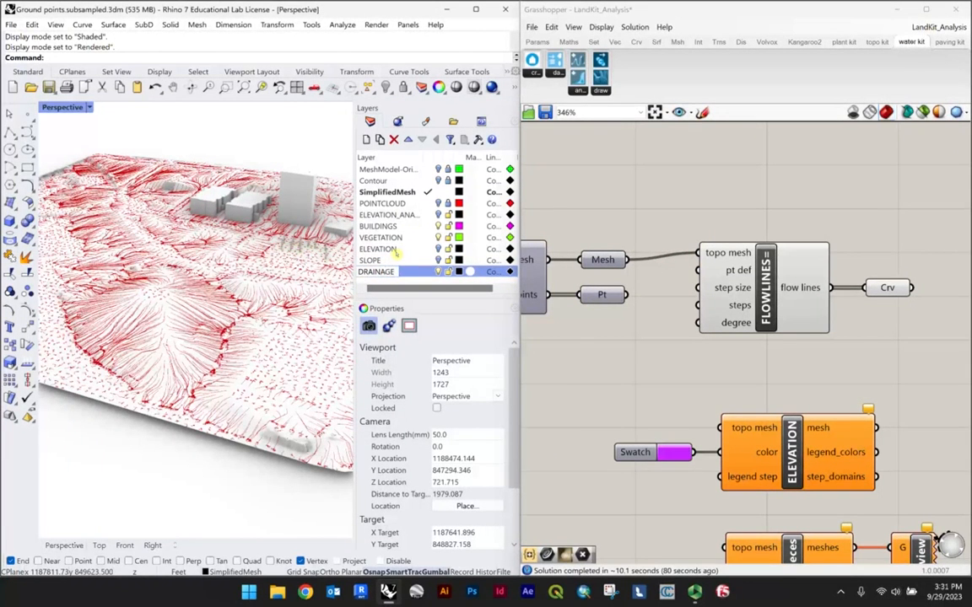
{"action": "key", "text": "Return"}
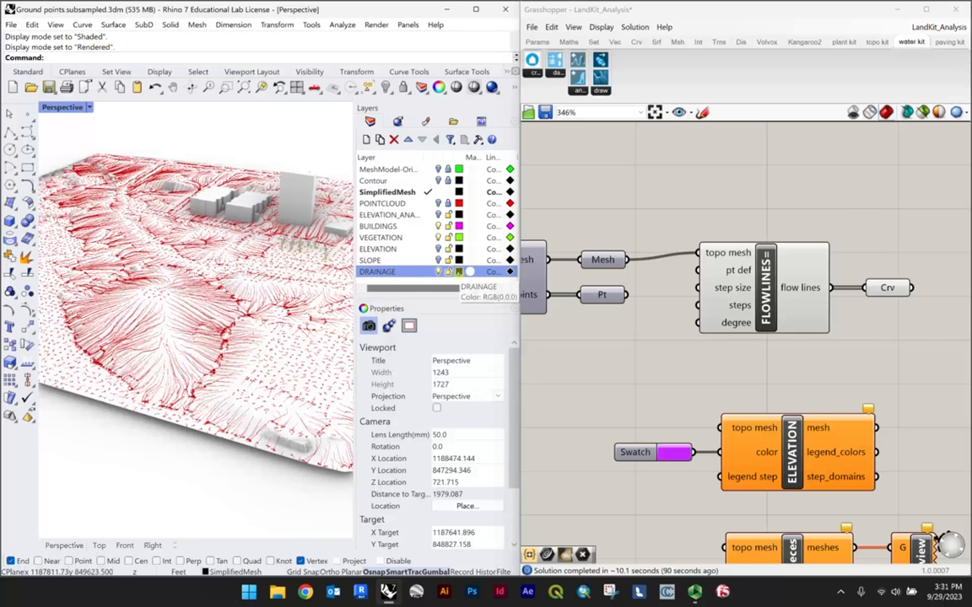
{"action": "left_click", "coordinate": [459, 272]}
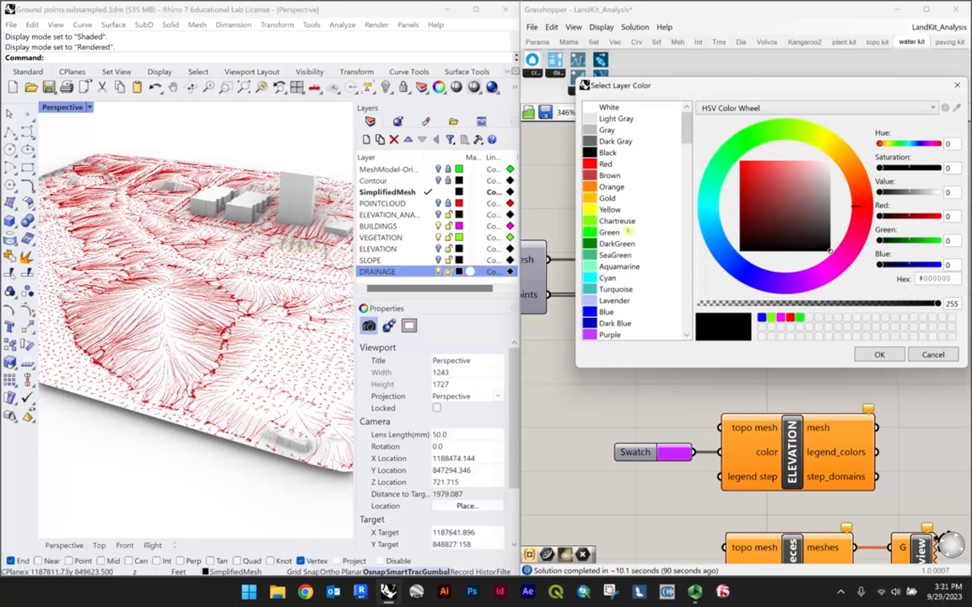
{"action": "left_click", "coordinate": [607, 312]}
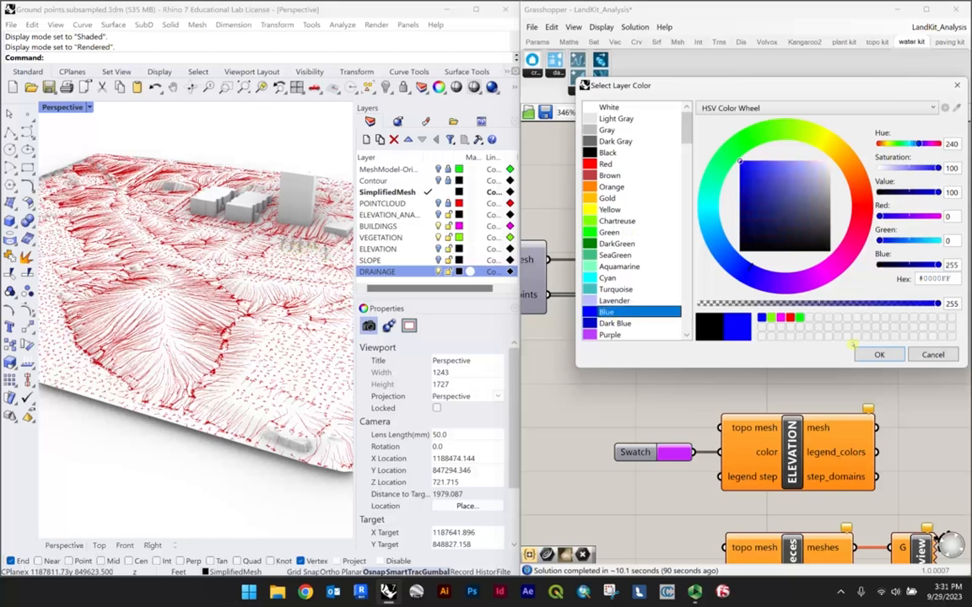
{"action": "key", "text": "Return"}
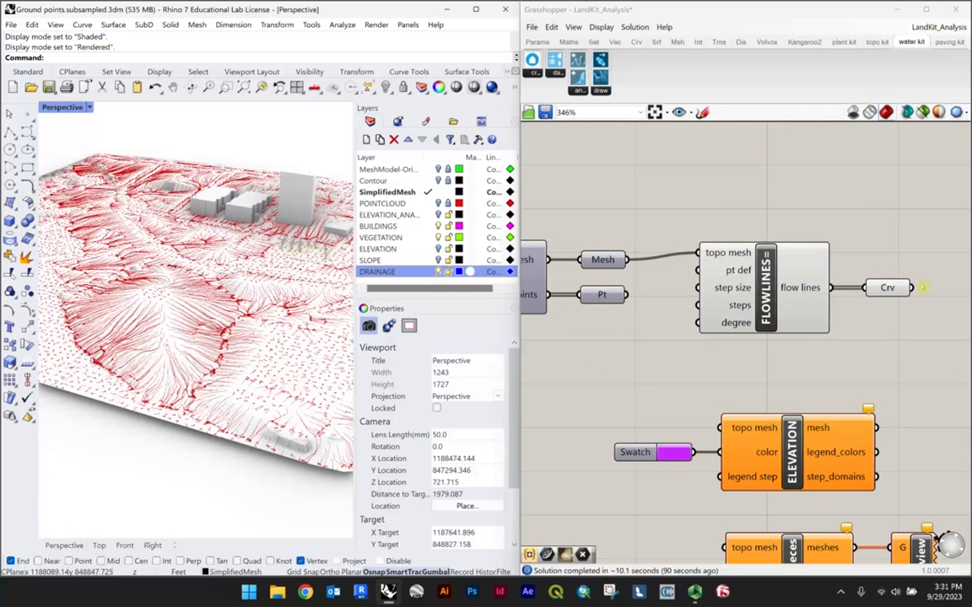
Step: Bake the flow lines from the Crv parameter onto the DRAINAGE layer, colored by layer, and deselect the parameter
{"action": "left_click", "coordinate": [907, 287]}
{"action": "mouse_move", "coordinate": [887, 288]}
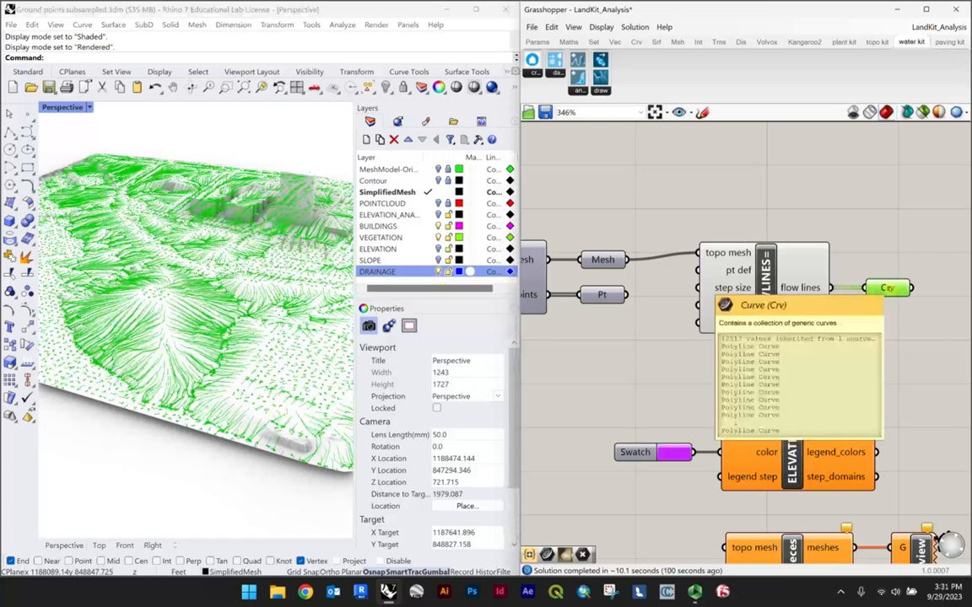
{"action": "right_click", "coordinate": [888, 287]}
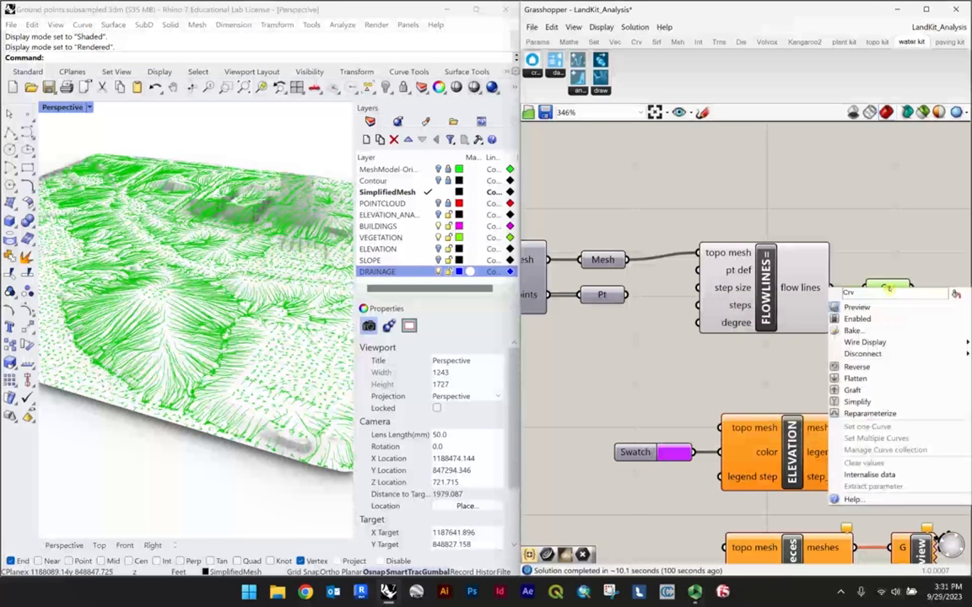
{"action": "left_click", "coordinate": [877, 330]}
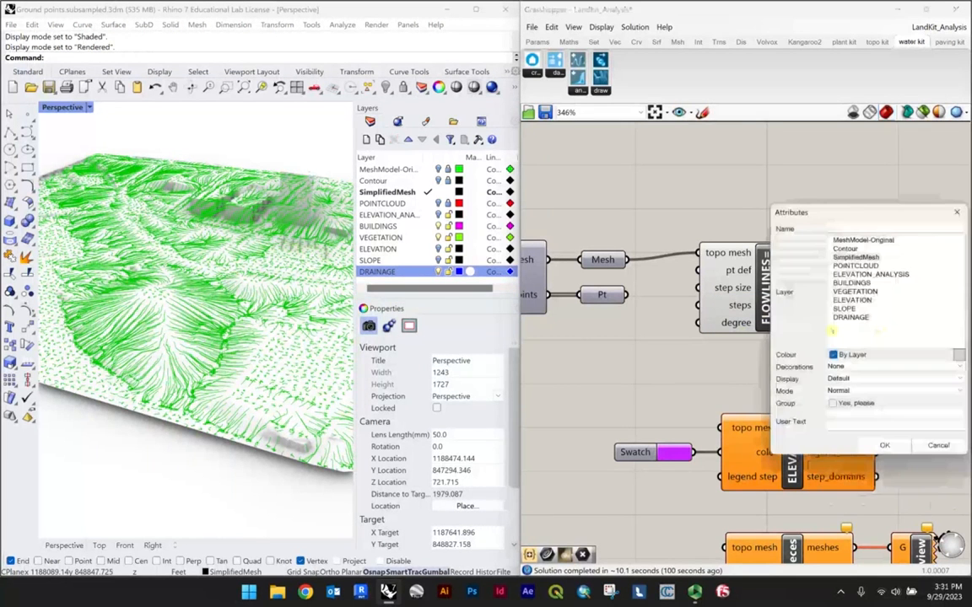
{"action": "left_click", "coordinate": [852, 317]}
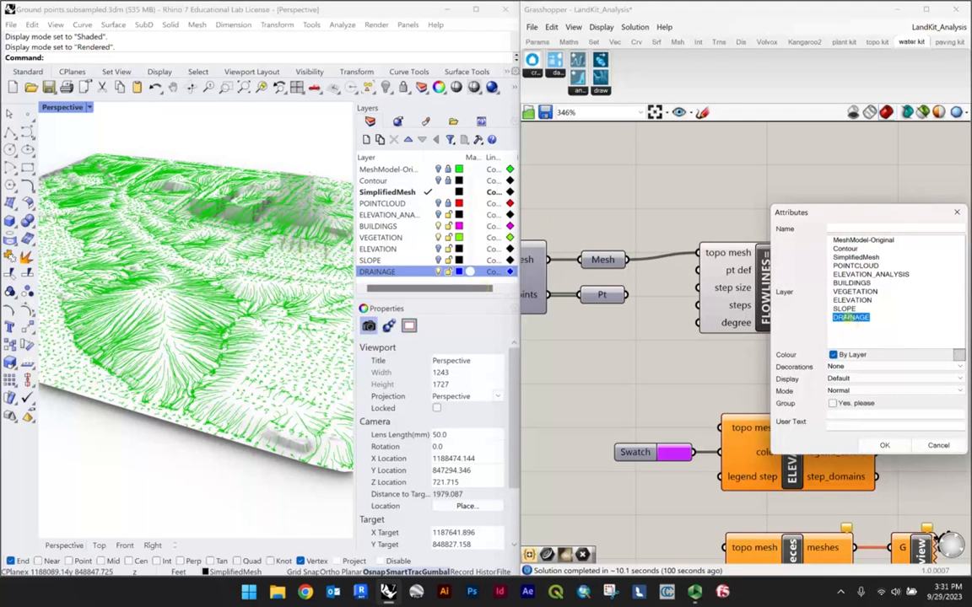
{"action": "left_click", "coordinate": [883, 446]}
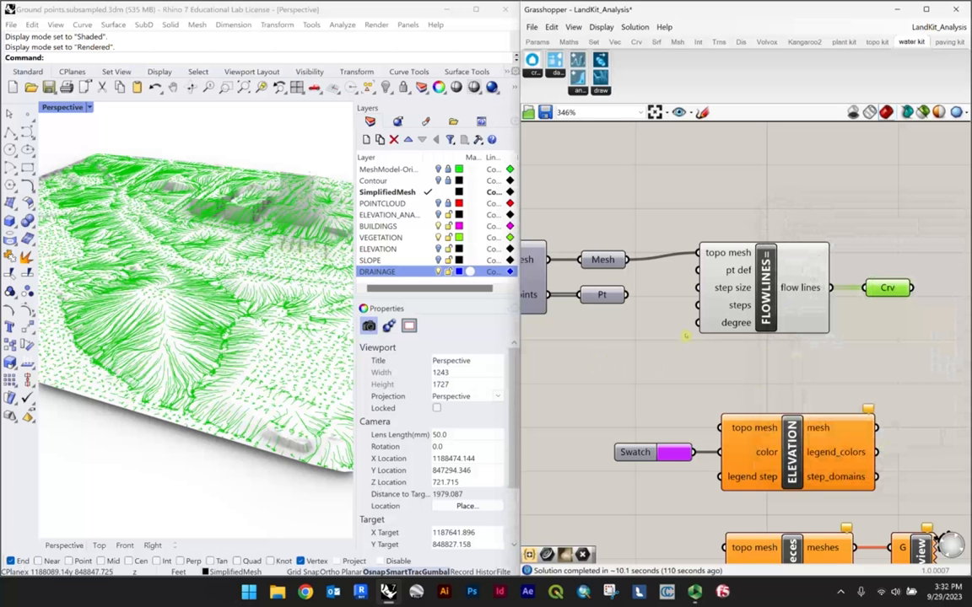
{"action": "left_click", "coordinate": [672, 356]}
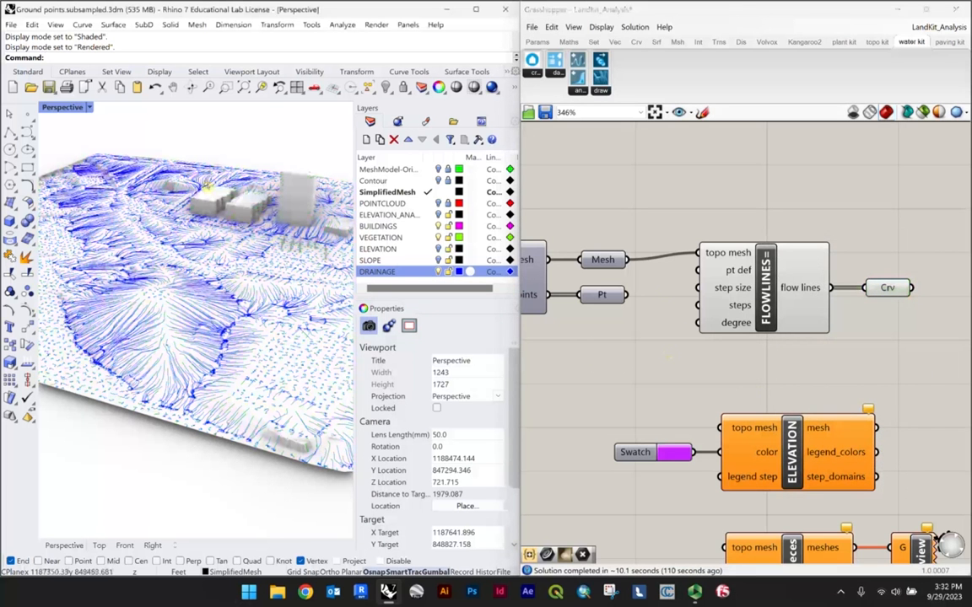
Step: Disconnect Mesh from the topo mesh input of FLOWLINES and shift FLOWLINES closer to the ELEVATION component
{"action": "right_click", "coordinate": [740, 257]}
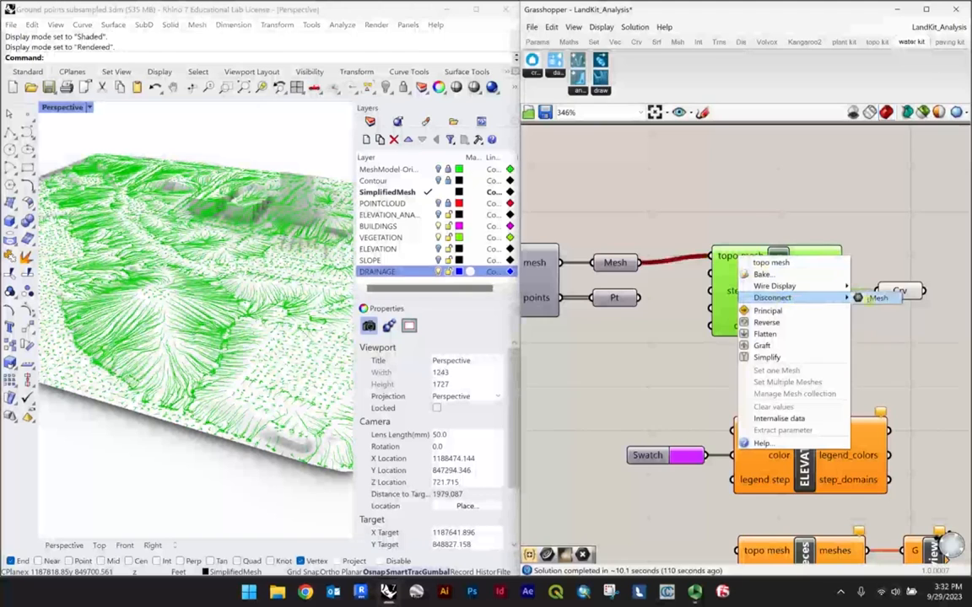
{"action": "left_click", "coordinate": [877, 297]}
{"action": "scroll", "coordinate": [635, 239], "scroll_direction": "down", "scroll_amount": 3}
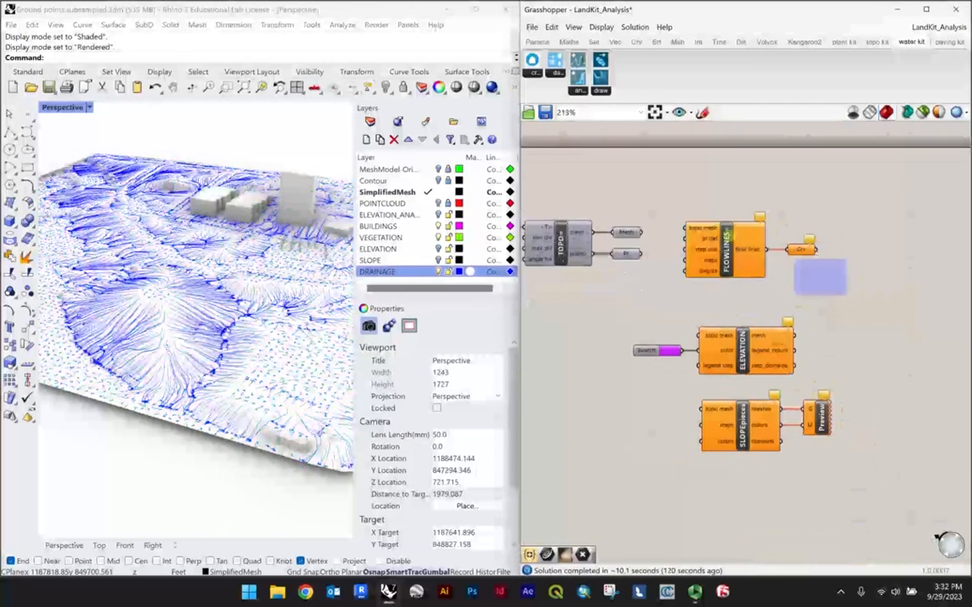
{"action": "scroll", "coordinate": [734, 253], "scroll_direction": "up", "scroll_amount": 1}
{"action": "left_click_drag", "start_coordinate": [732, 252], "coordinate": [744, 273]}
Step: Move the FLOWLINES, ELEVATION and SLOPEpieces groups together farther below the TOPO components on the canvas
{"action": "scroll", "coordinate": [744, 273], "scroll_direction": "down", "scroll_amount": 3}
{"action": "left_click_drag", "start_coordinate": [860, 453], "coordinate": [678, 224]}
{"action": "left_click_drag", "start_coordinate": [735, 278], "coordinate": [725, 340]}
{"action": "left_click", "coordinate": [869, 340]}
{"action": "scroll", "coordinate": [745, 326], "scroll_direction": "down", "scroll_amount": 2}
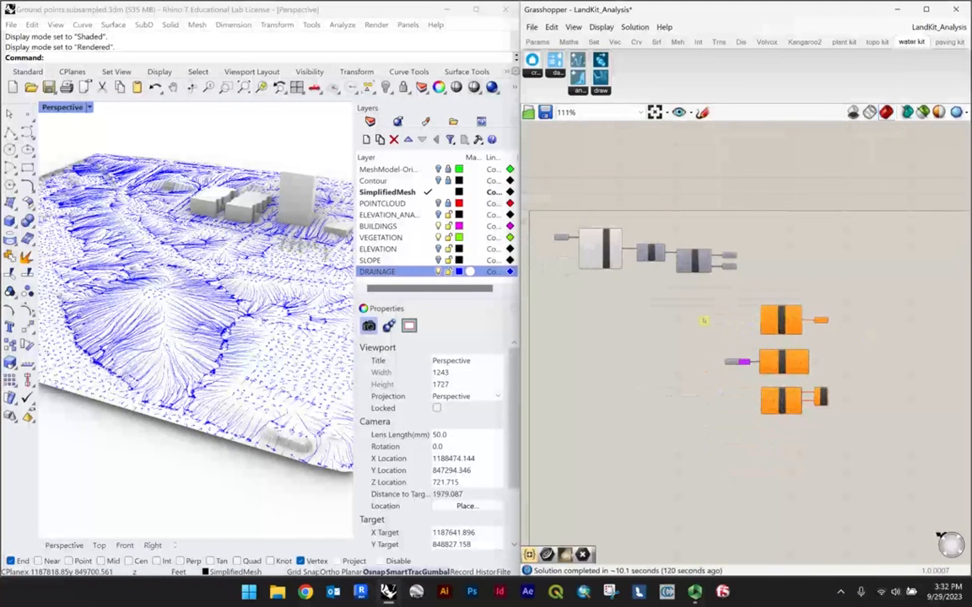
{"action": "scroll", "coordinate": [693, 261], "scroll_direction": "up", "scroll_amount": 4}
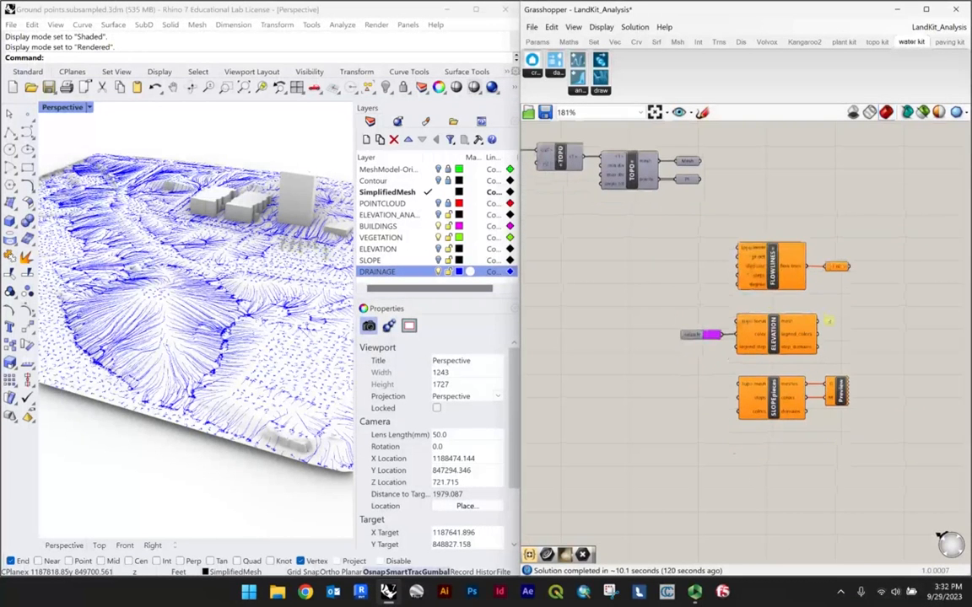
{"action": "scroll", "coordinate": [717, 262], "scroll_direction": "down", "scroll_amount": 2}
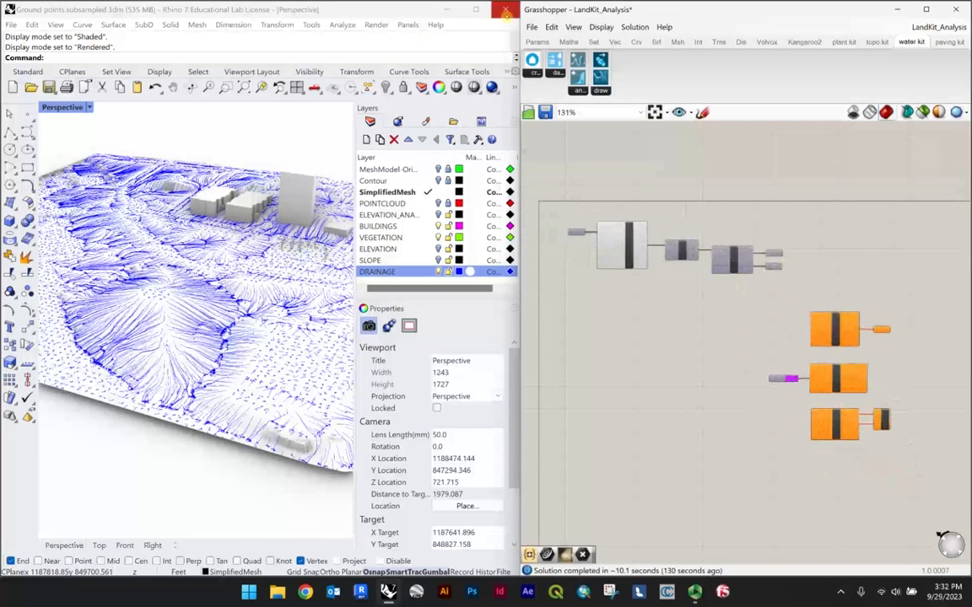
Step: Save the LandKit_Analysis Grasshopper definition
{"action": "left_click", "coordinate": [531, 27]}
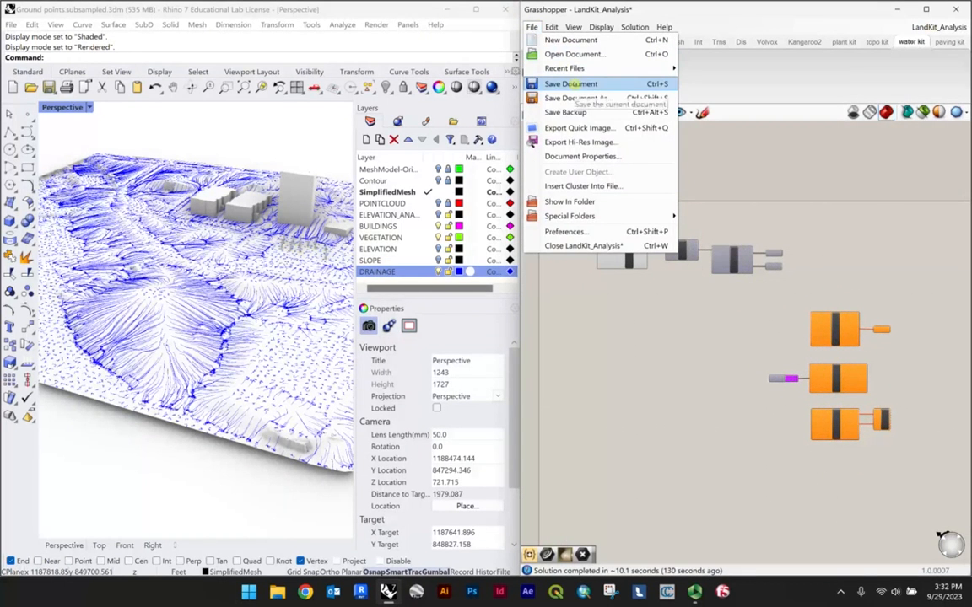
{"action": "left_click", "coordinate": [571, 84]}
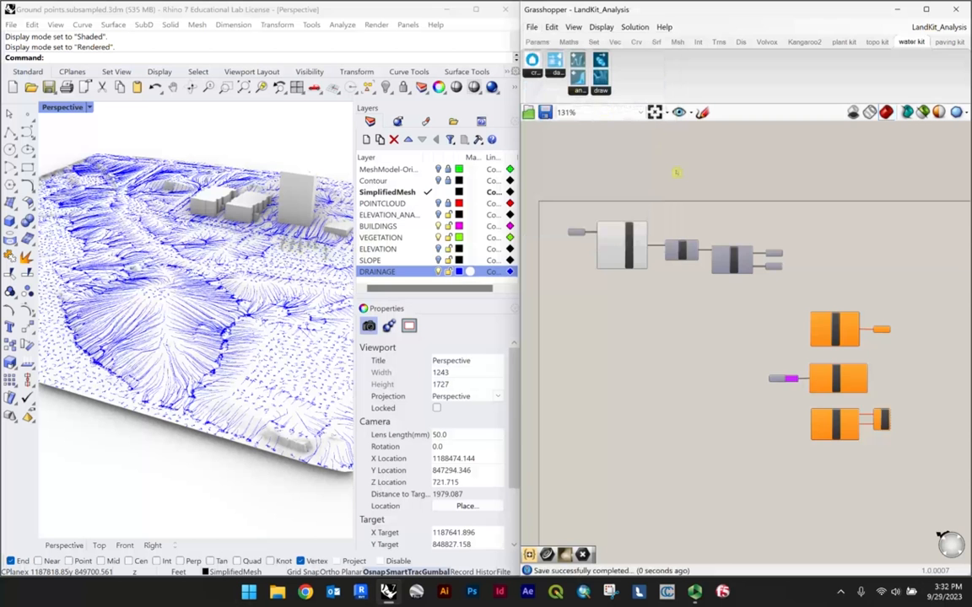
{"action": "scroll", "coordinate": [792, 324], "scroll_direction": "up", "scroll_amount": 1}
{"action": "scroll", "coordinate": [791, 324], "scroll_direction": "up", "scroll_amount": 1}
{"action": "scroll", "coordinate": [785, 373], "scroll_direction": "down", "scroll_amount": 1}
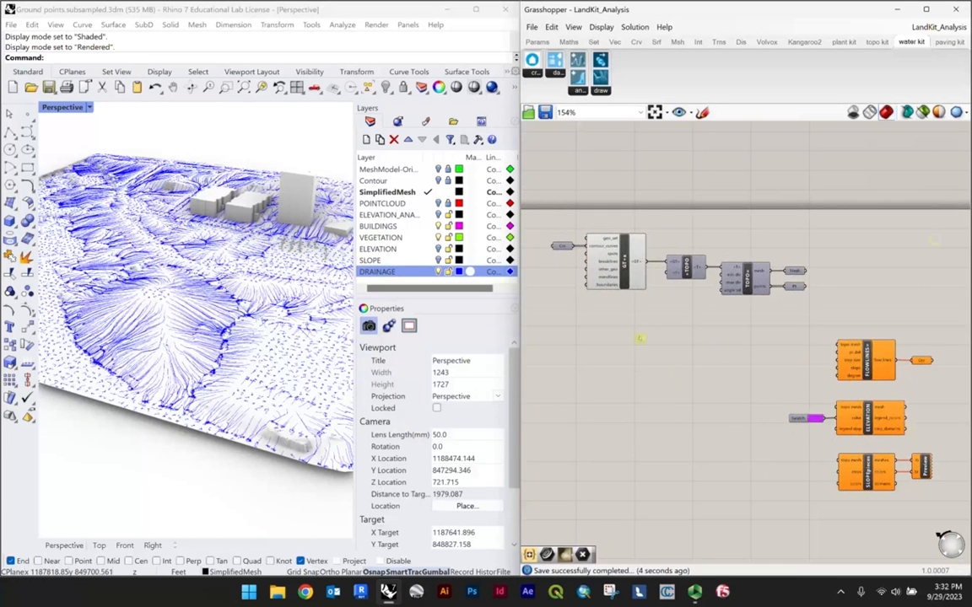
Step: Review the LandKit definition from the contour input and topo mesh components through to the flowlines, elevation and slope components
{"action": "right_click_drag", "start_coordinate": [794, 354], "coordinate": [770, 325]}
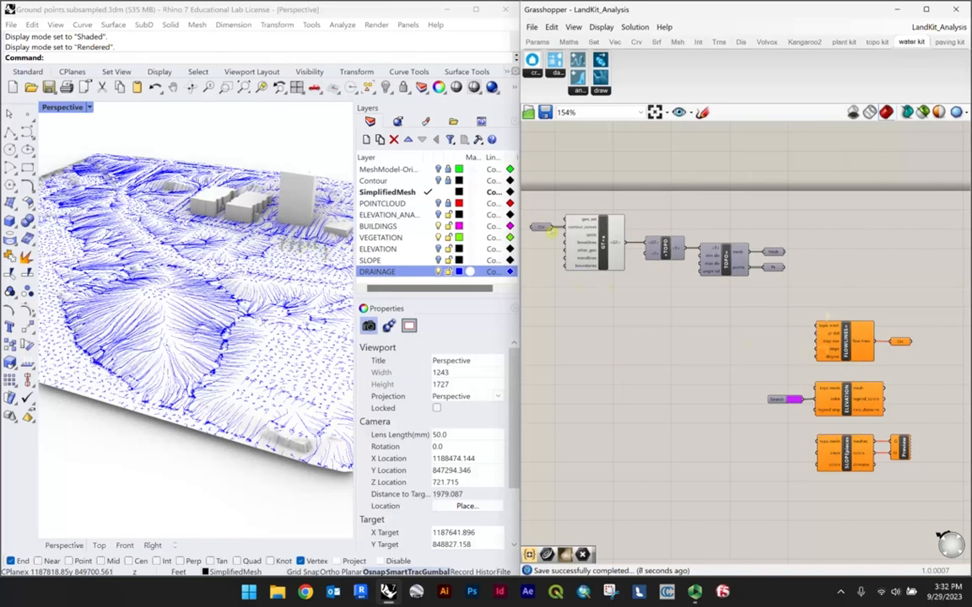
{"action": "left_click", "coordinate": [541, 228]}
{"action": "right_click_drag", "start_coordinate": [838, 286], "coordinate": [765, 246]}
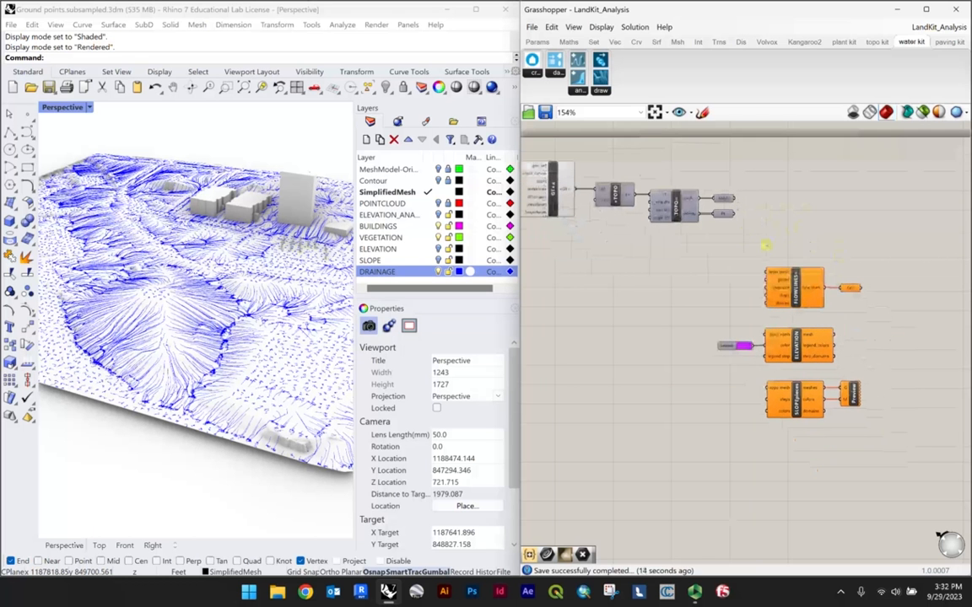
{"action": "left_click_drag", "start_coordinate": [866, 309], "coordinate": [741, 259]}
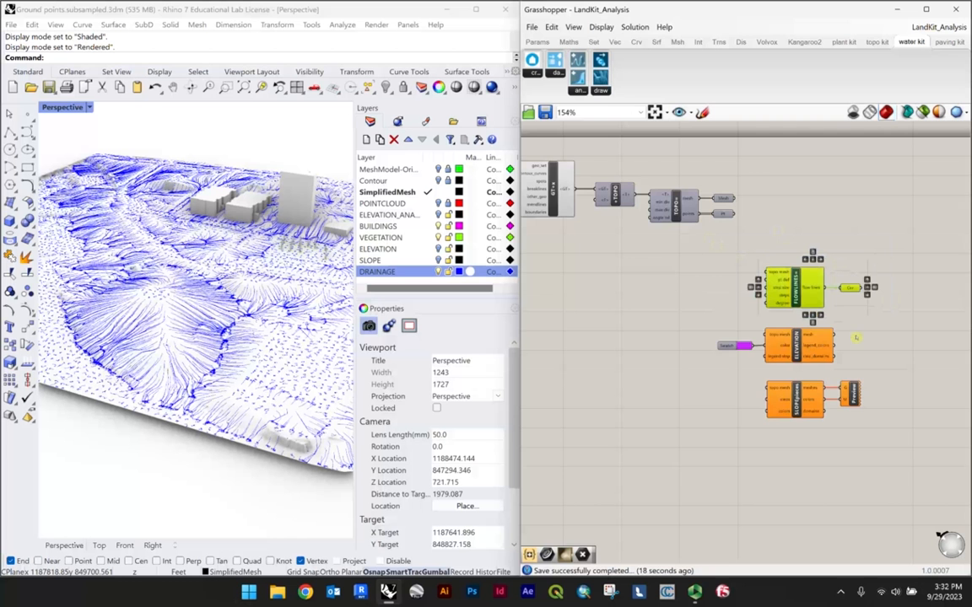
{"action": "right_click_drag", "start_coordinate": [854, 335], "coordinate": [845, 283]}
{"action": "scroll", "coordinate": [831, 296], "scroll_direction": "up", "scroll_amount": 2}
{"action": "left_click_drag", "start_coordinate": [866, 322], "coordinate": [692, 260]}
{"action": "left_click_drag", "start_coordinate": [902, 410], "coordinate": [751, 340]}
{"action": "left_click", "coordinate": [847, 427]}
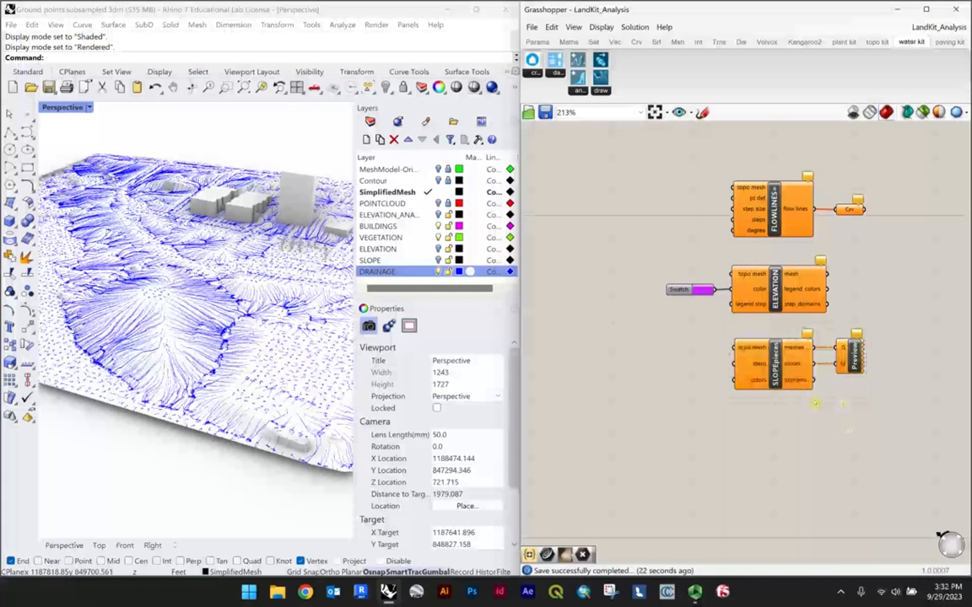
{"action": "scroll", "coordinate": [815, 400], "scroll_direction": "down", "scroll_amount": 2}
{"action": "right_click_drag", "start_coordinate": [652, 243], "coordinate": [721, 275]}
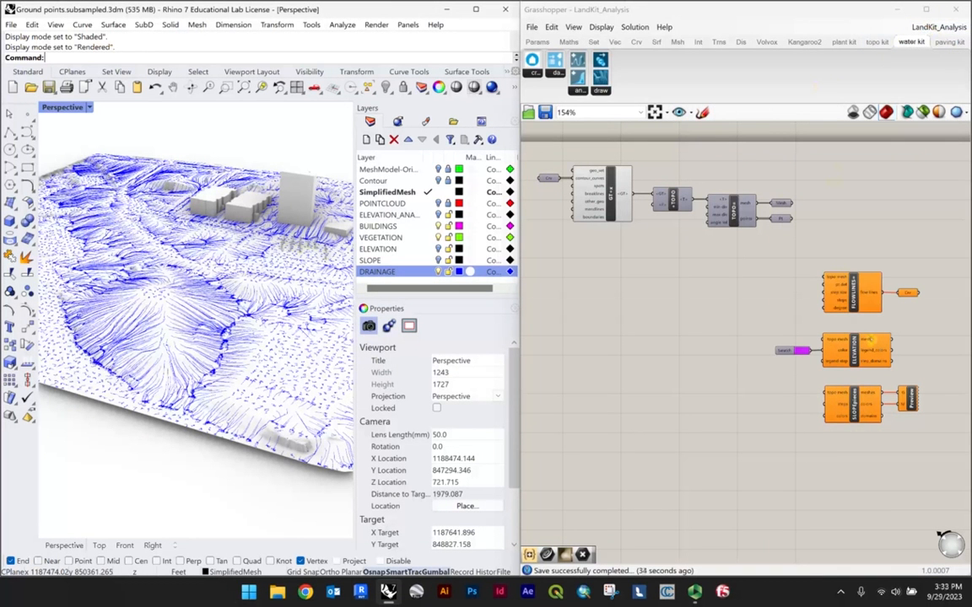
Step: Examine the elevation component and the slope pieces component with its connected preview up close
{"action": "scroll", "coordinate": [785, 305], "scroll_direction": "up", "scroll_amount": 2}
{"action": "right_click_drag", "start_coordinate": [787, 278], "coordinate": [759, 256]}
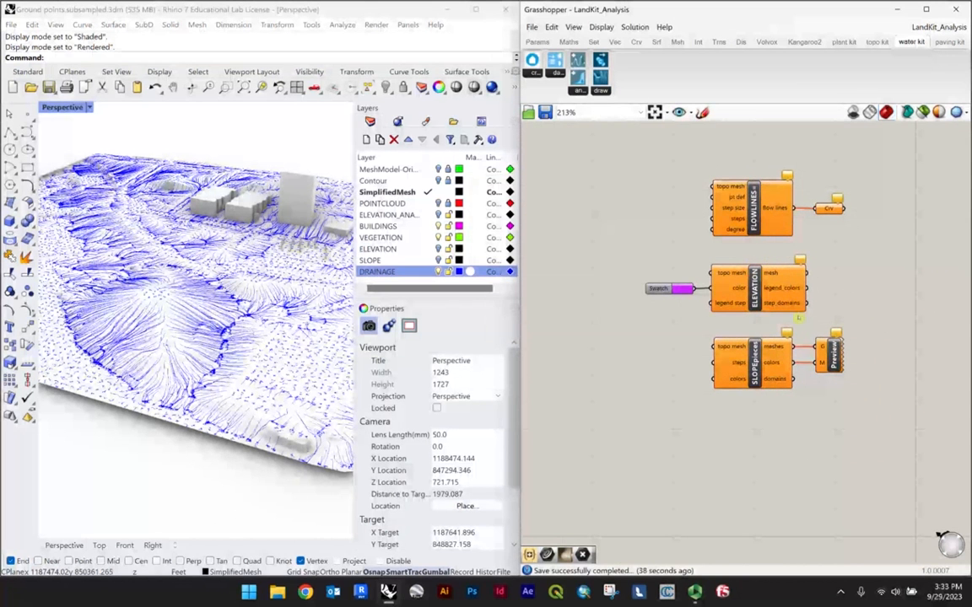
{"action": "left_click", "coordinate": [768, 289]}
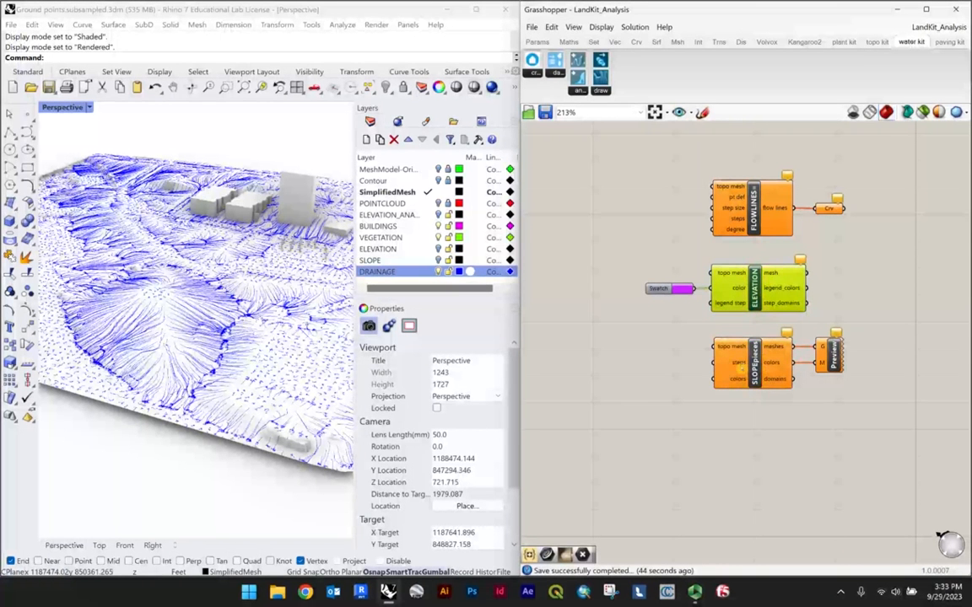
{"action": "left_click", "coordinate": [869, 331]}
{"action": "left_click_drag", "start_coordinate": [881, 416], "coordinate": [719, 340]}
{"action": "scroll", "coordinate": [852, 327], "scroll_direction": "up", "scroll_amount": 3}
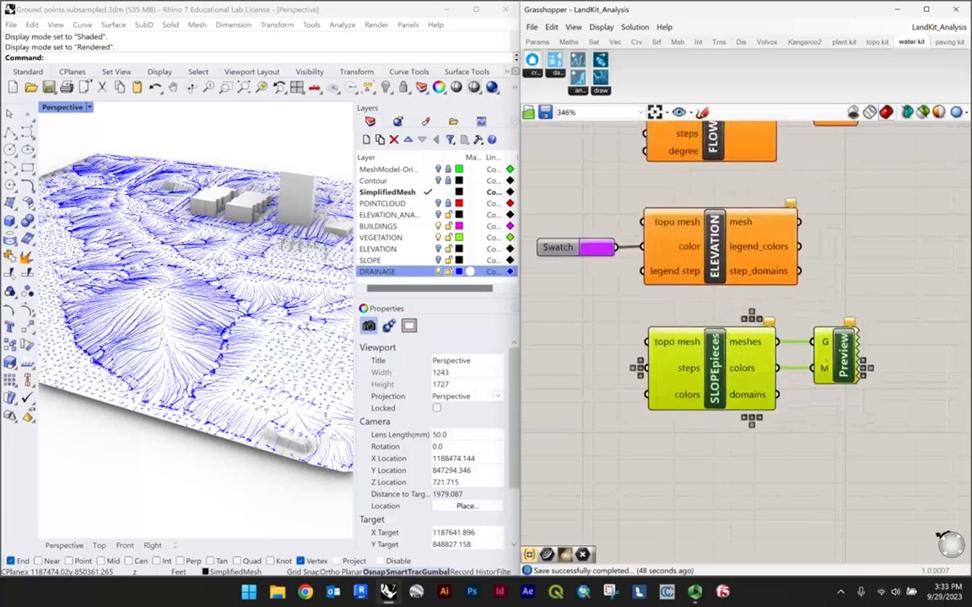
{"action": "scroll", "coordinate": [731, 287], "scroll_direction": "down", "scroll_amount": 2}
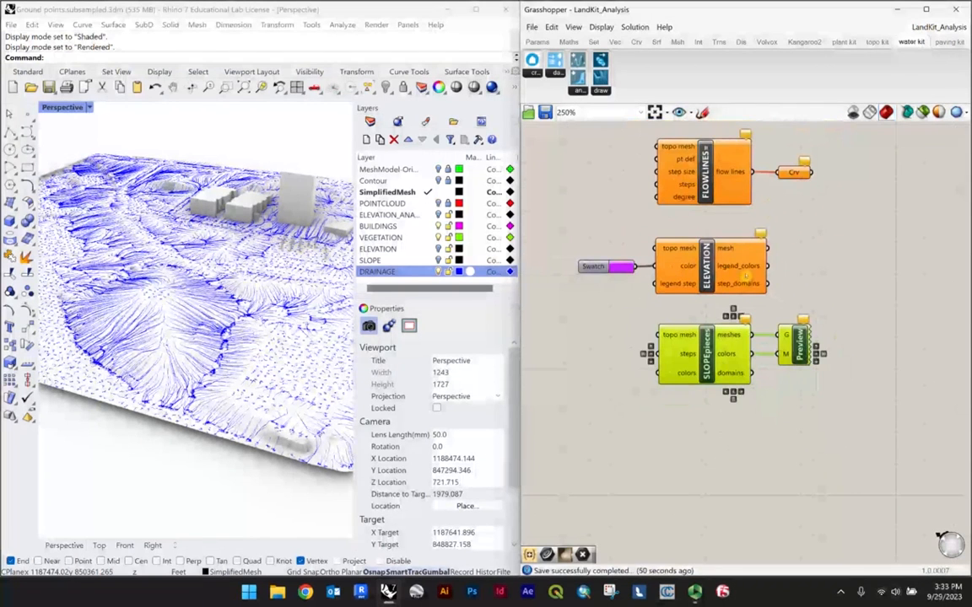
{"action": "left_click", "coordinate": [848, 302]}
{"action": "left_click_drag", "start_coordinate": [853, 409], "coordinate": [662, 321]}
{"action": "left_click", "coordinate": [840, 368]}
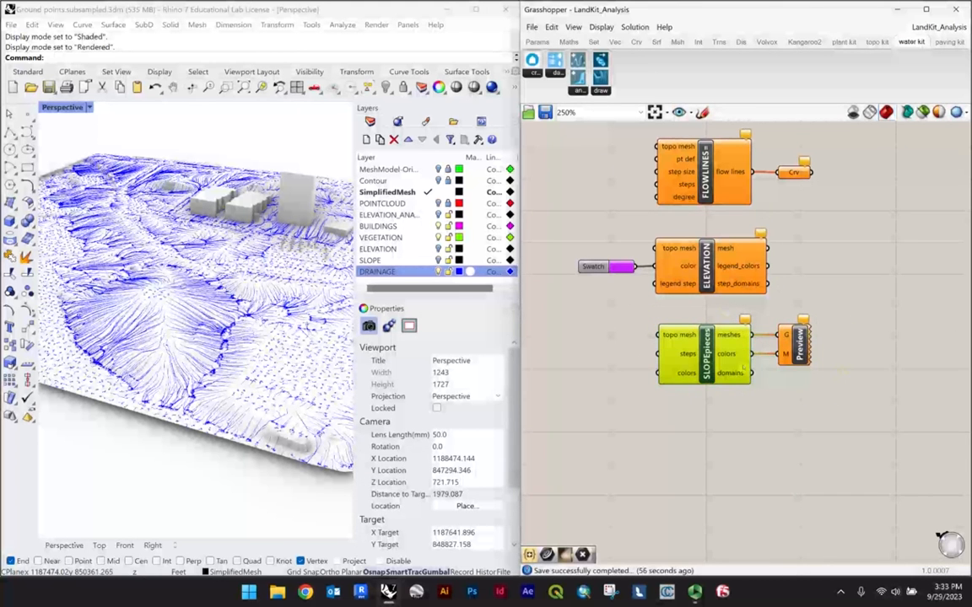
{"action": "left_click_drag", "start_coordinate": [836, 423], "coordinate": [607, 295]}
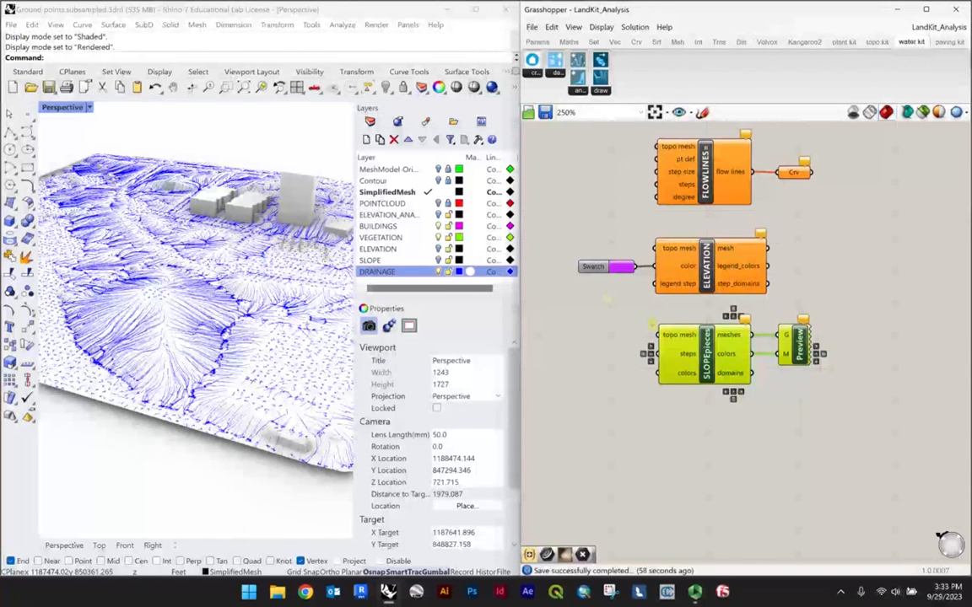
{"action": "right_click_drag", "start_coordinate": [191, 242], "coordinate": [193, 262], "text": "shift"}
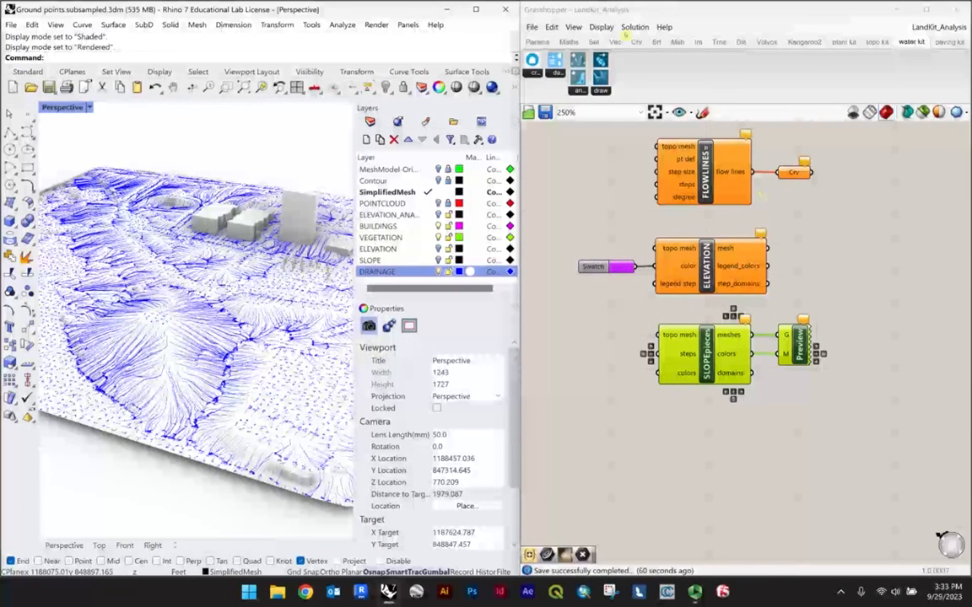
Step: Open the Solar_Analysis Grasshopper definition from the Downloads folder
{"action": "left_click", "coordinate": [532, 27]}
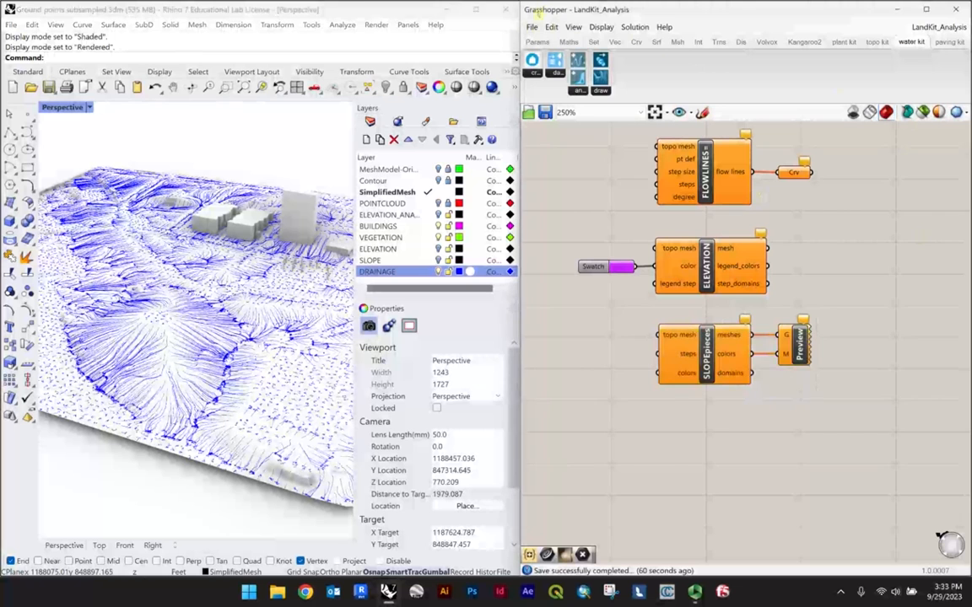
{"action": "left_click", "coordinate": [533, 28]}
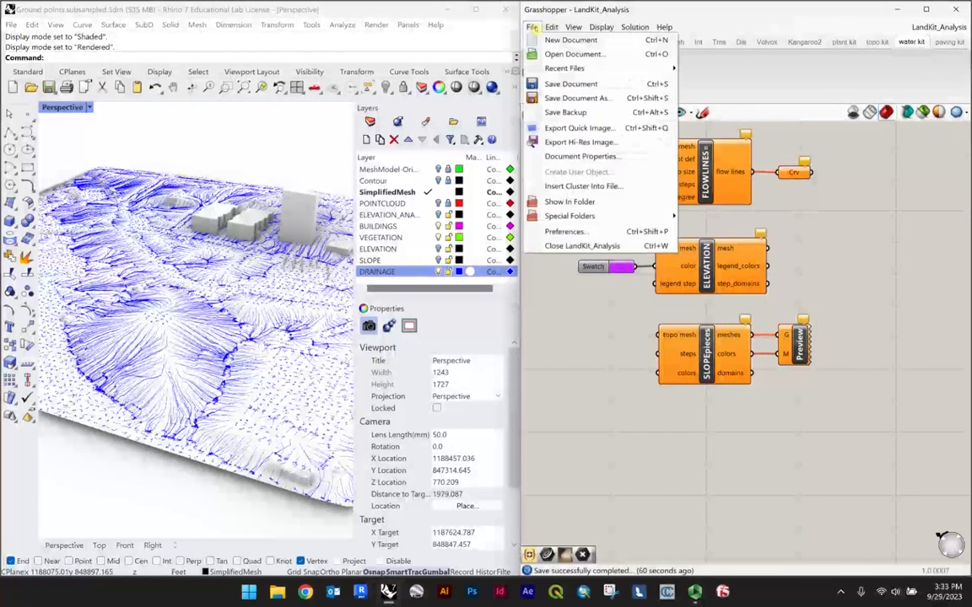
{"action": "left_click", "coordinate": [532, 36]}
{"action": "left_click", "coordinate": [532, 28]}
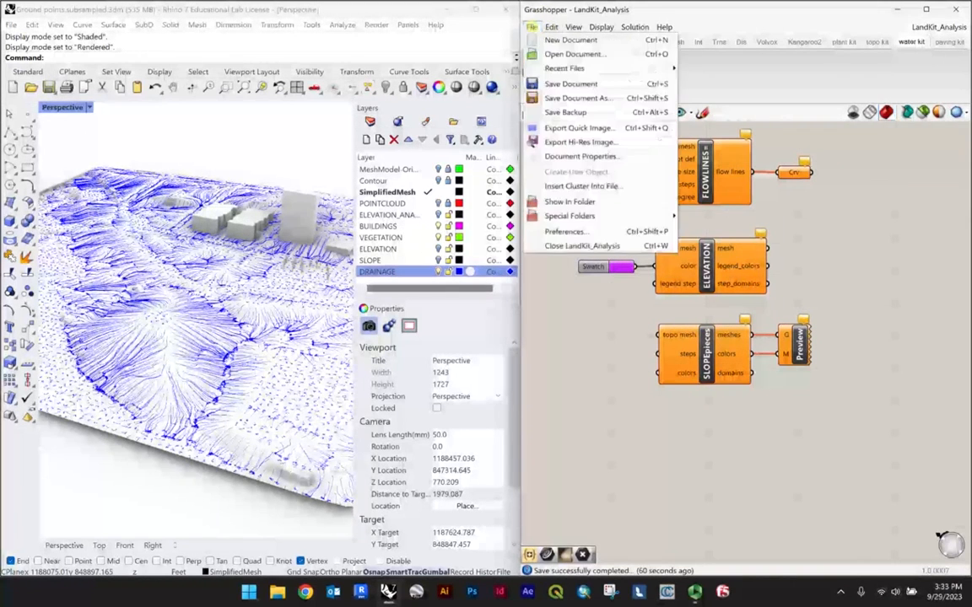
{"action": "left_click", "coordinate": [563, 54]}
{"action": "scroll", "coordinate": [650, 244], "scroll_direction": "down", "scroll_amount": 1}
{"action": "scroll", "coordinate": [645, 232], "scroll_direction": "up", "scroll_amount": 1}
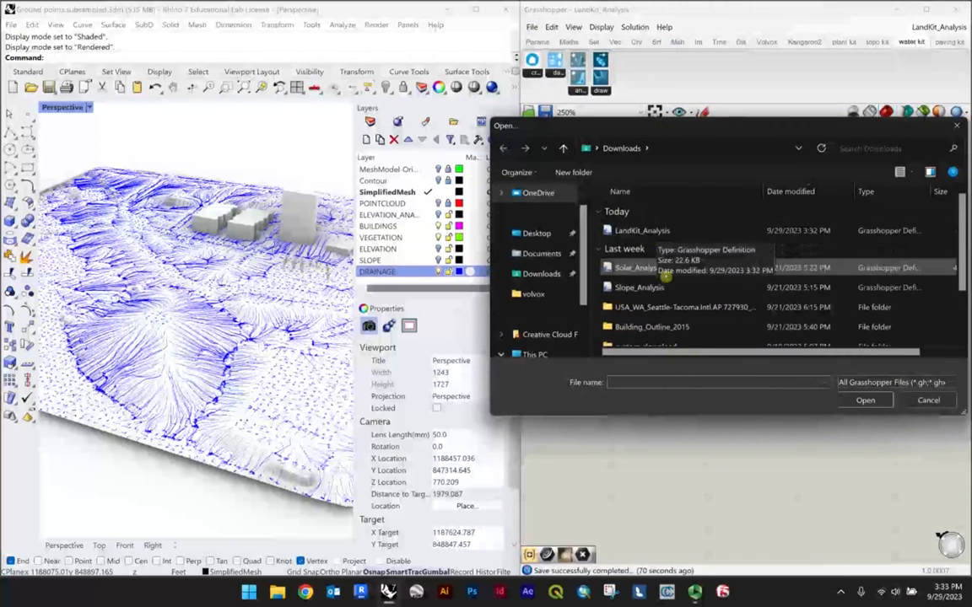
{"action": "left_click", "coordinate": [666, 268]}
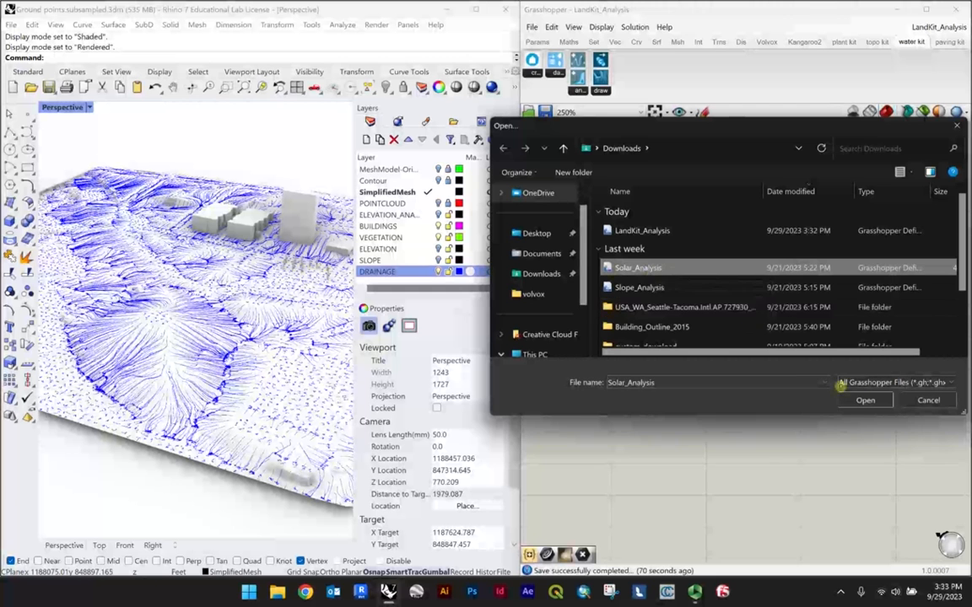
{"action": "left_click", "coordinate": [865, 401]}
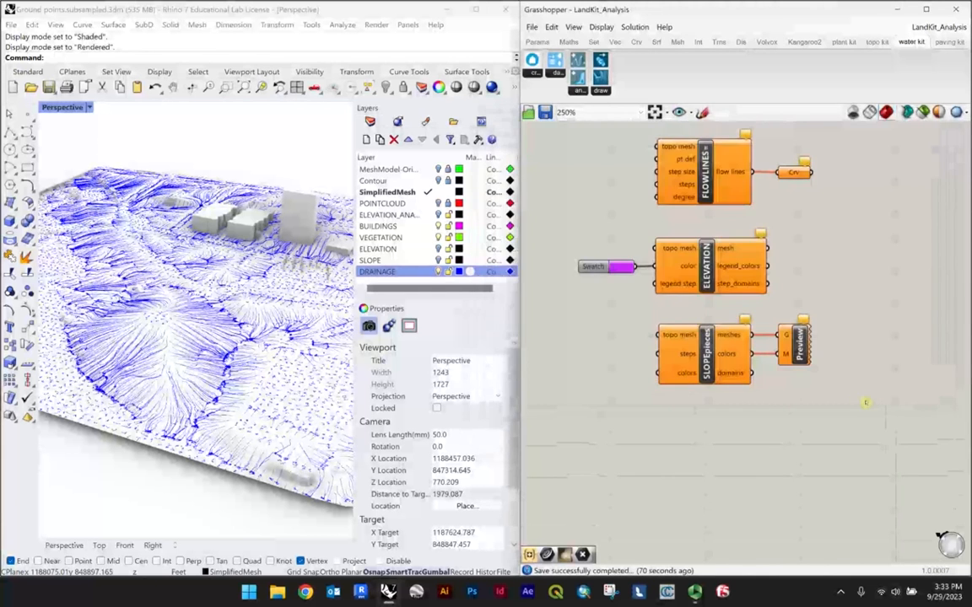
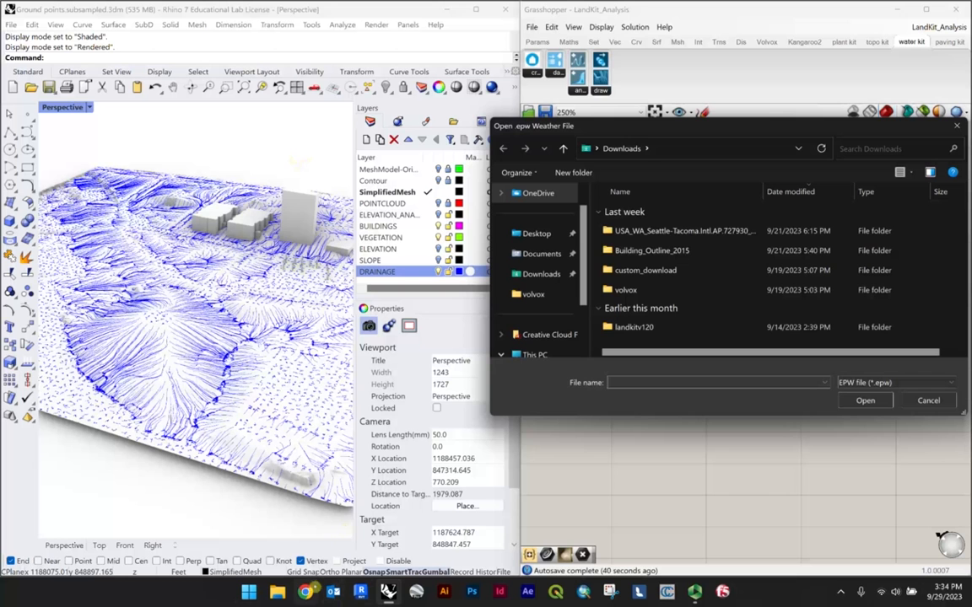
Step: Switch to Chrome, search for "epw" and open the Climate.OneBuilding.Org site
{"action": "left_click", "coordinate": [306, 591]}
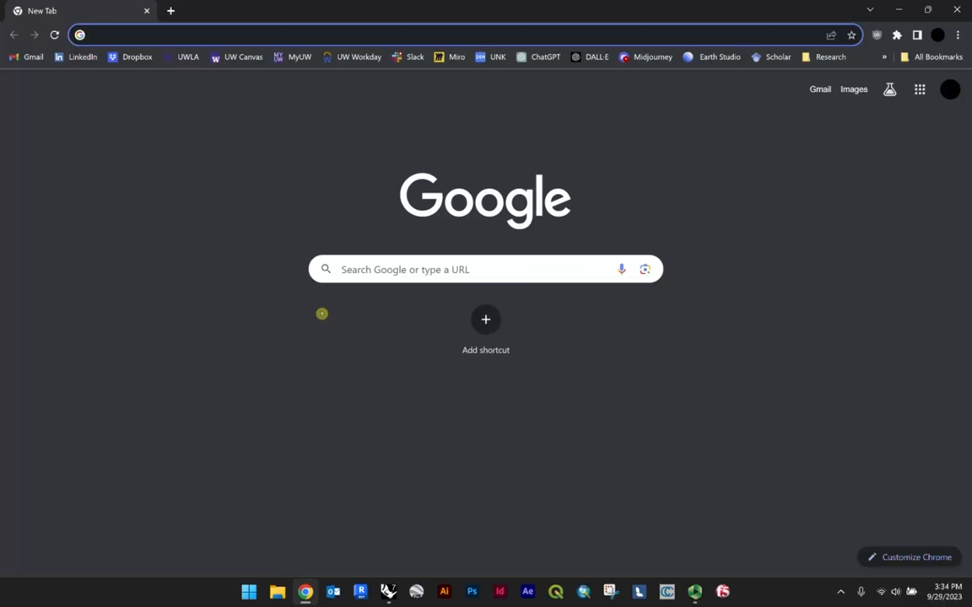
{"action": "type", "text": "epw"}
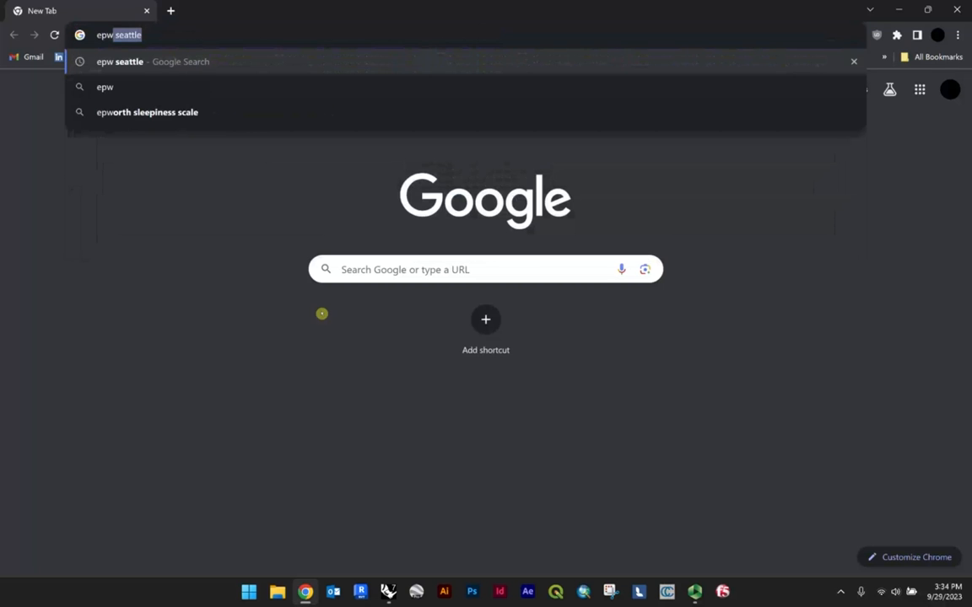
{"action": "key", "text": "Return"}
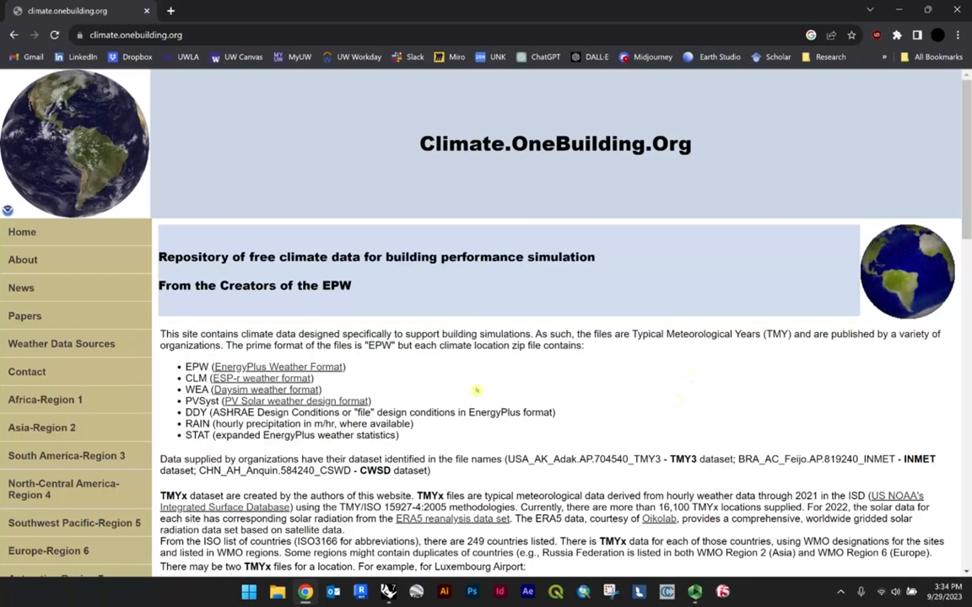
Step: Read the site's description of the EPW climate data and the list of climate files by WMO region
{"action": "triple_click", "coordinate": [418, 330]}
{"action": "scroll", "coordinate": [431, 344], "scroll_direction": "down", "scroll_amount": 2}
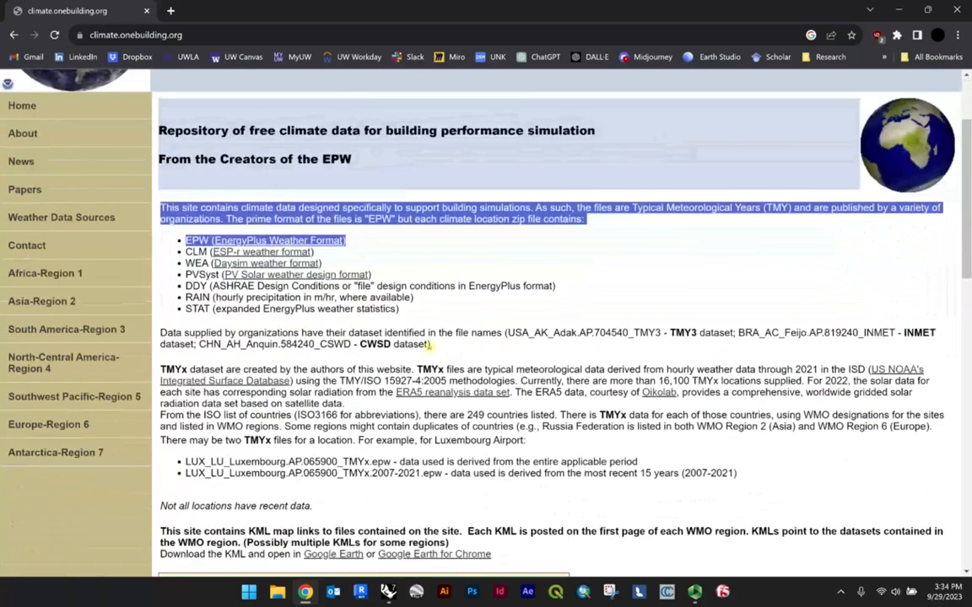
{"action": "scroll", "coordinate": [431, 344], "scroll_direction": "down", "scroll_amount": 10}
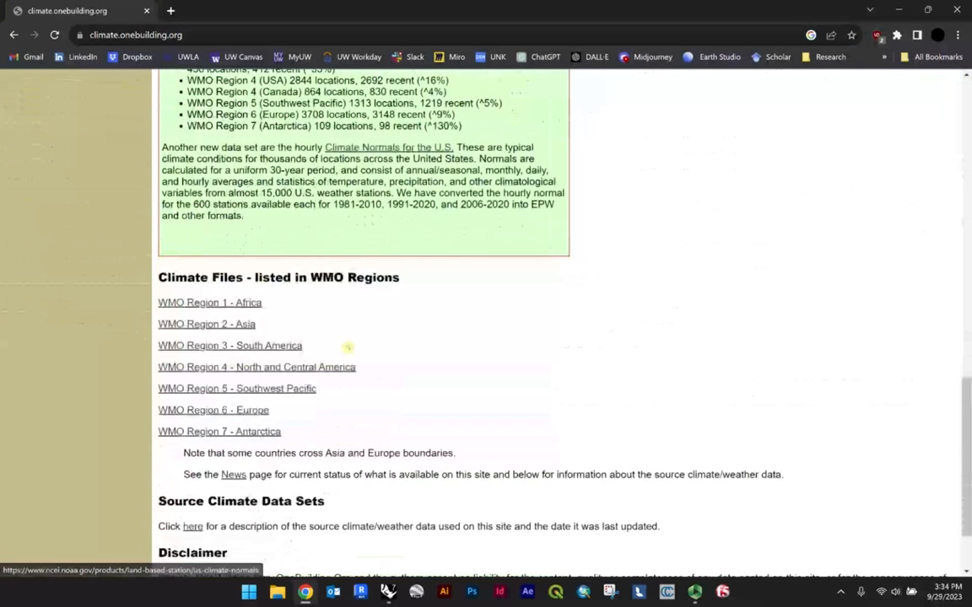
{"action": "left_click_drag", "start_coordinate": [187, 279], "coordinate": [343, 278]}
{"action": "left_click", "coordinate": [291, 292]}
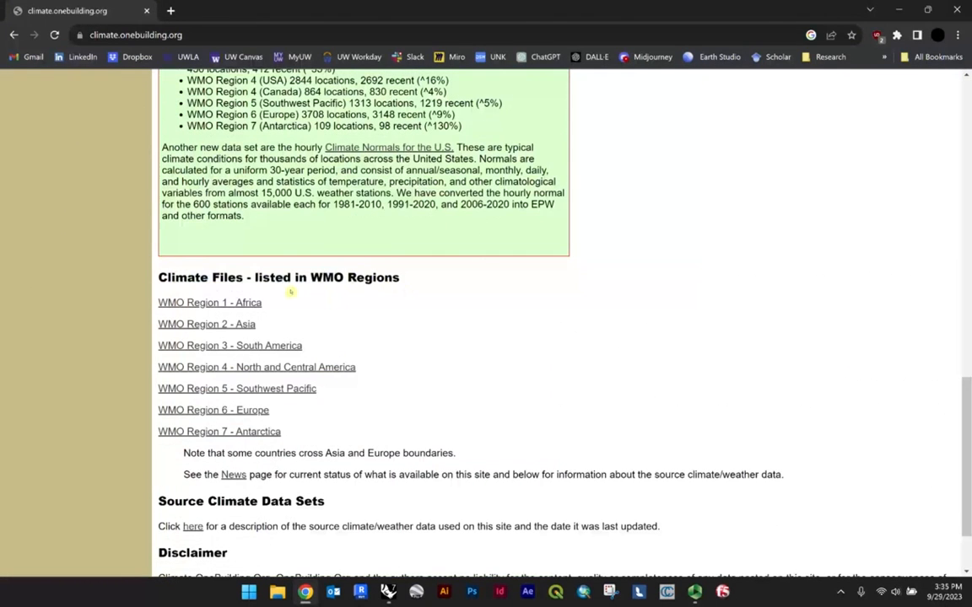
{"action": "left_click_drag", "start_coordinate": [165, 277], "coordinate": [372, 278]}
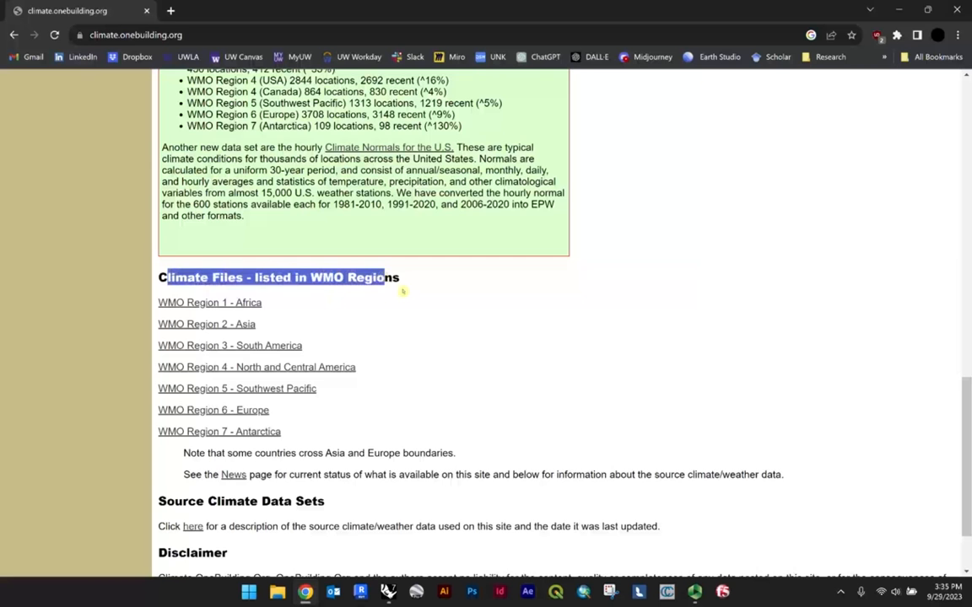
{"action": "left_click", "coordinate": [404, 293]}
{"action": "scroll", "coordinate": [396, 295], "scroll_direction": "down", "scroll_amount": 2}
{"action": "right_click", "coordinate": [400, 308]}
{"action": "left_click", "coordinate": [384, 273]}
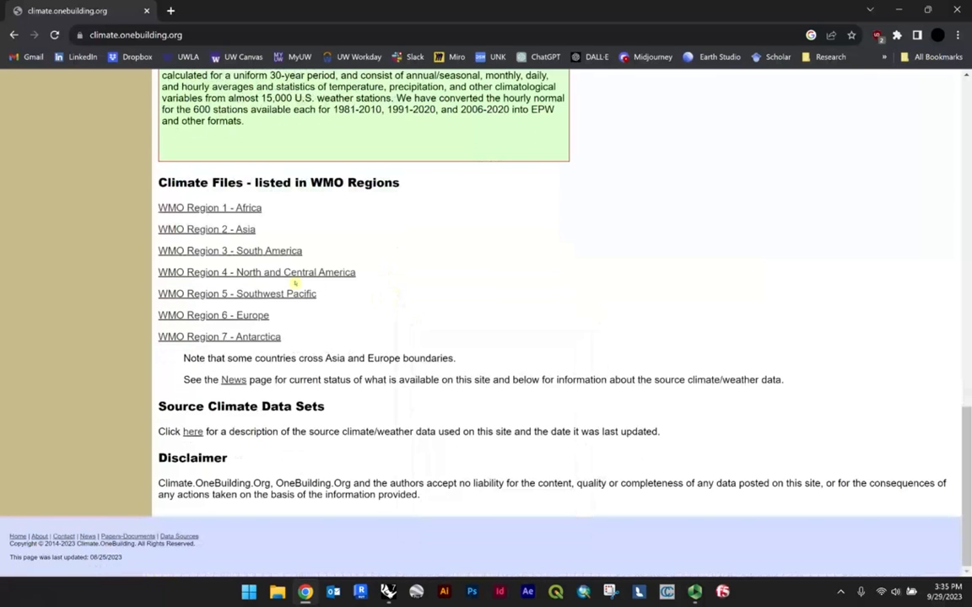
Step: Open the WMO Region 4 North and Central America page and go to the United States file listing for WA_Washington
{"action": "left_click", "coordinate": [323, 272]}
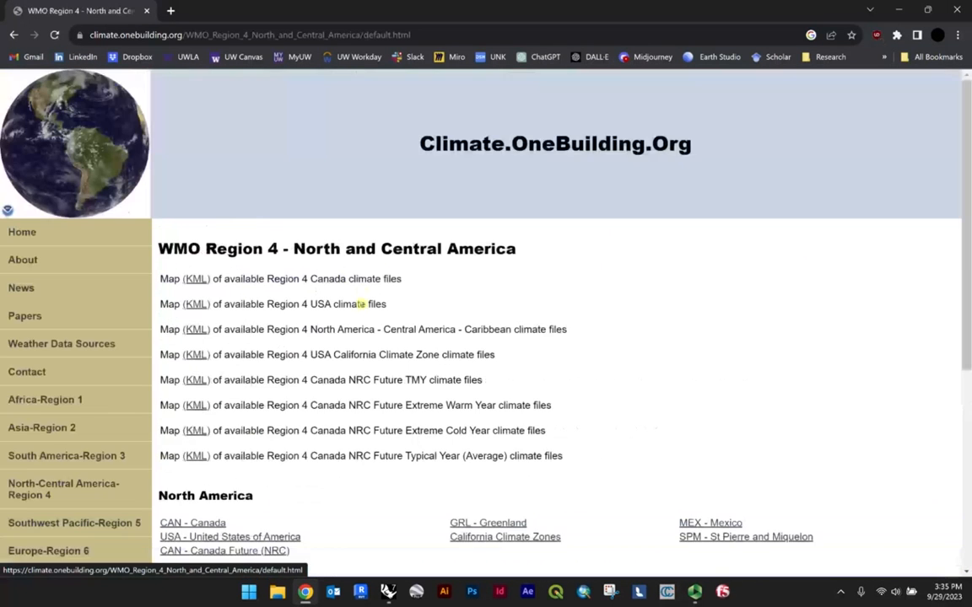
{"action": "scroll", "coordinate": [305, 336], "scroll_direction": "down", "scroll_amount": 4}
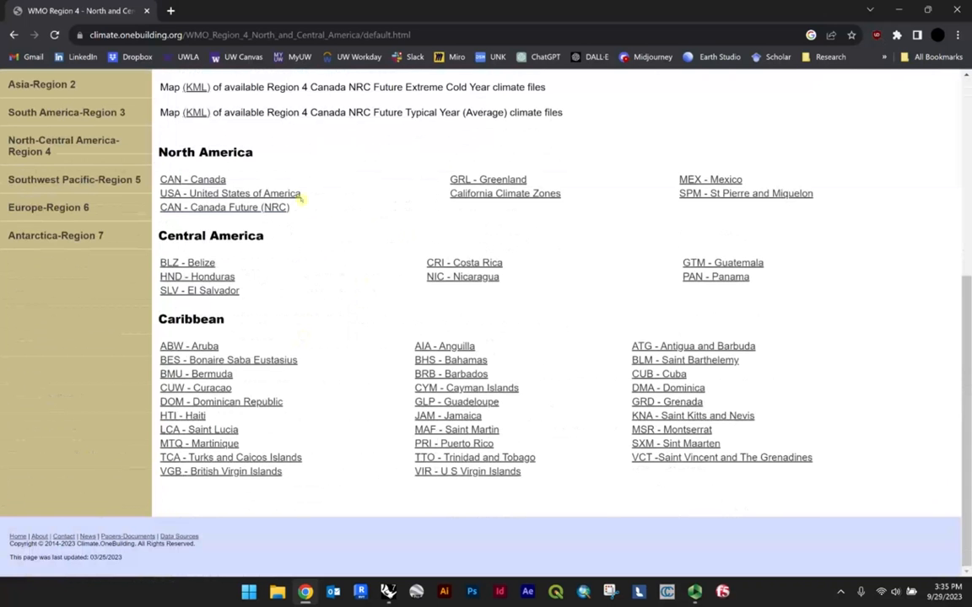
{"action": "scroll", "coordinate": [354, 181], "scroll_direction": "up", "scroll_amount": 1}
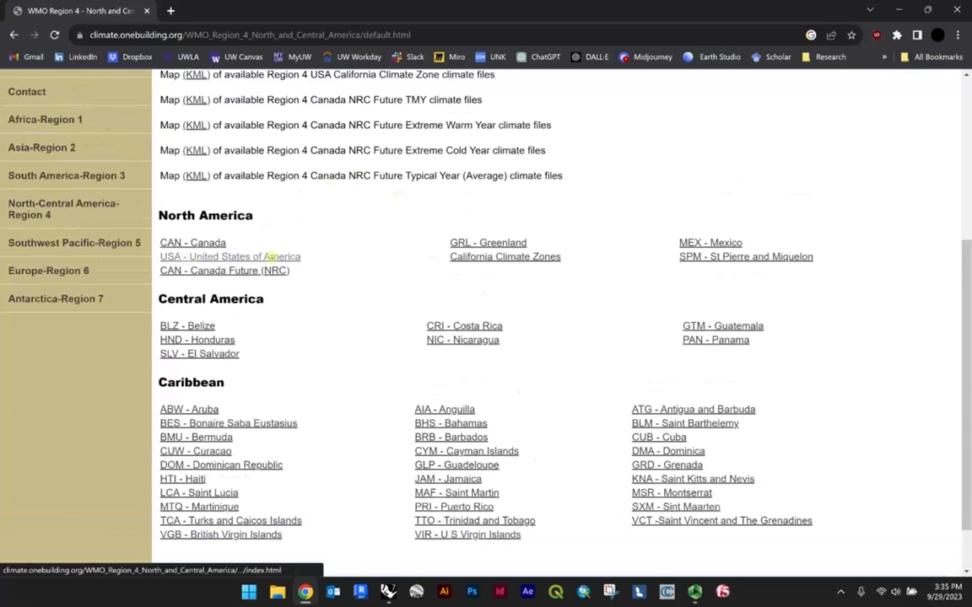
{"action": "left_click", "coordinate": [270, 257]}
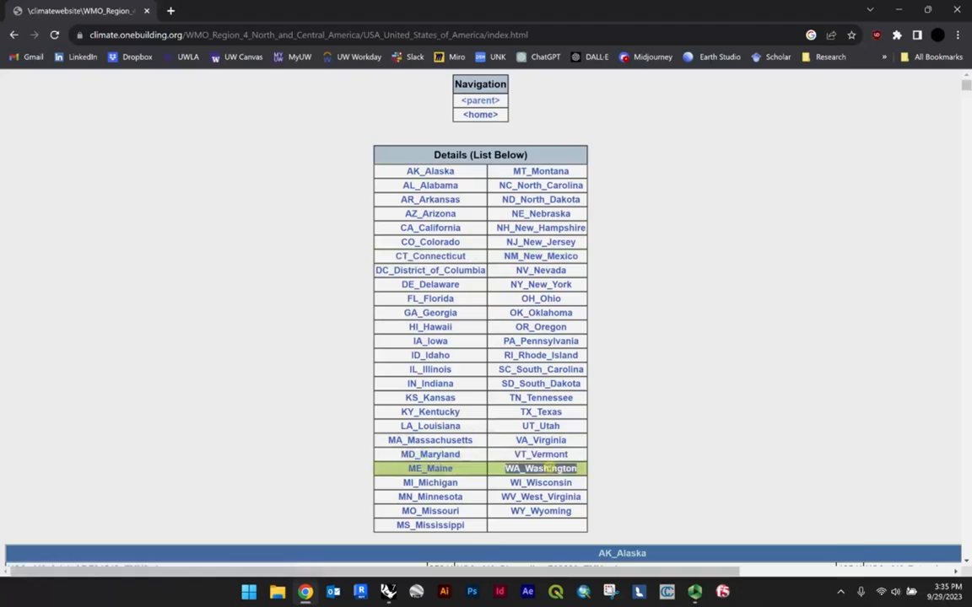
{"action": "left_click", "coordinate": [540, 468]}
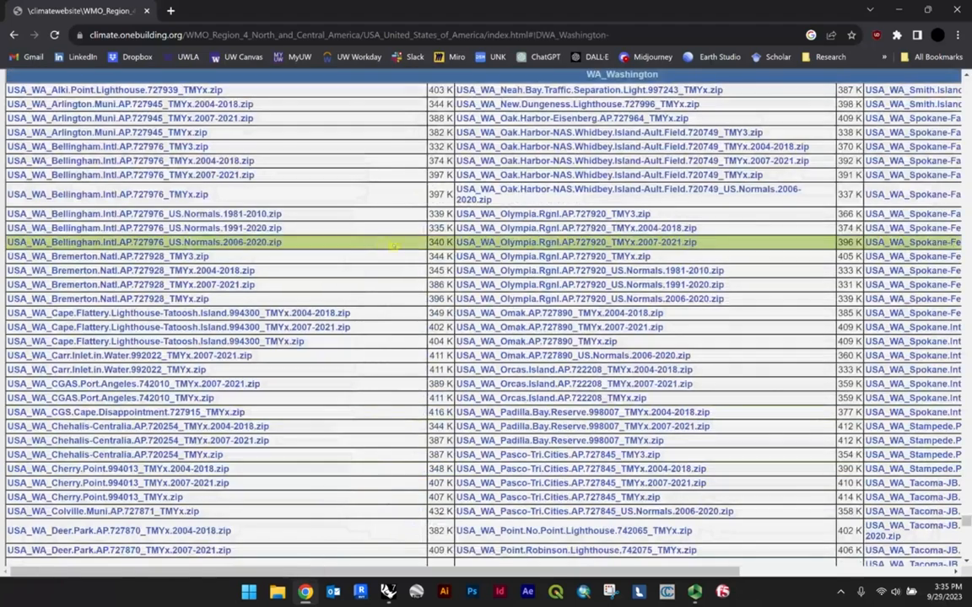
Step: Find "seattle" in the Washington listing and download USA_WA_Seattle-Tacoma.Intl.AP.727930_US.Normals.2006-2020.zip
{"action": "scroll", "coordinate": [335, 224], "scroll_direction": "down", "scroll_amount": 20}
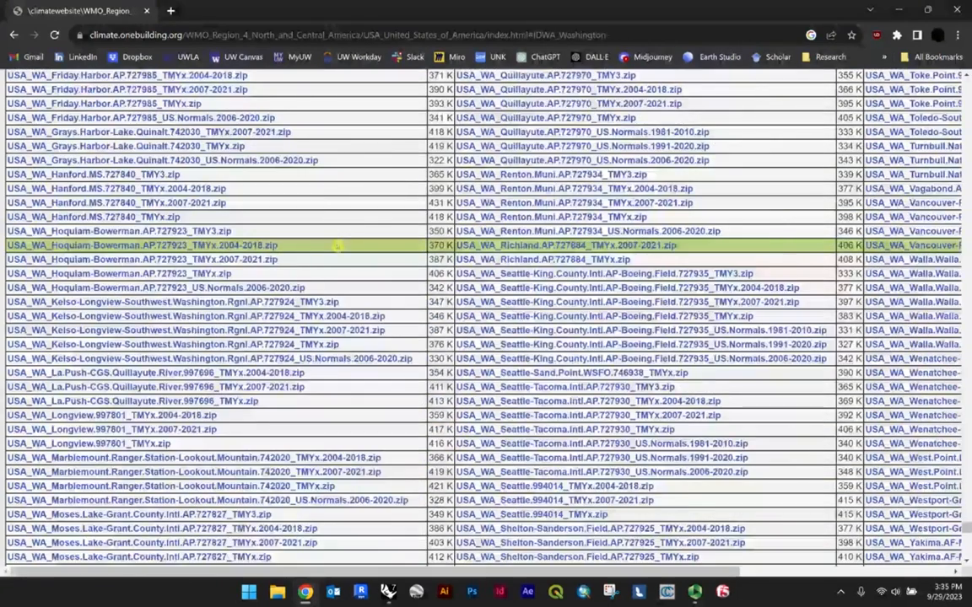
{"action": "scroll", "coordinate": [346, 243], "scroll_direction": "down", "scroll_amount": 5}
{"action": "scroll", "coordinate": [346, 227], "scroll_direction": "up", "scroll_amount": 10}
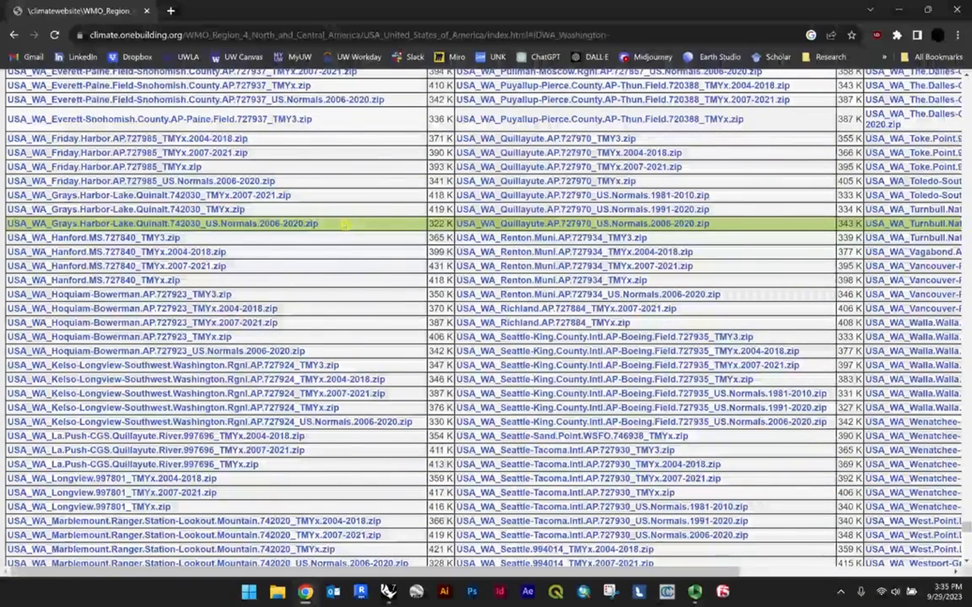
{"action": "key", "text": "ctrl+f"}
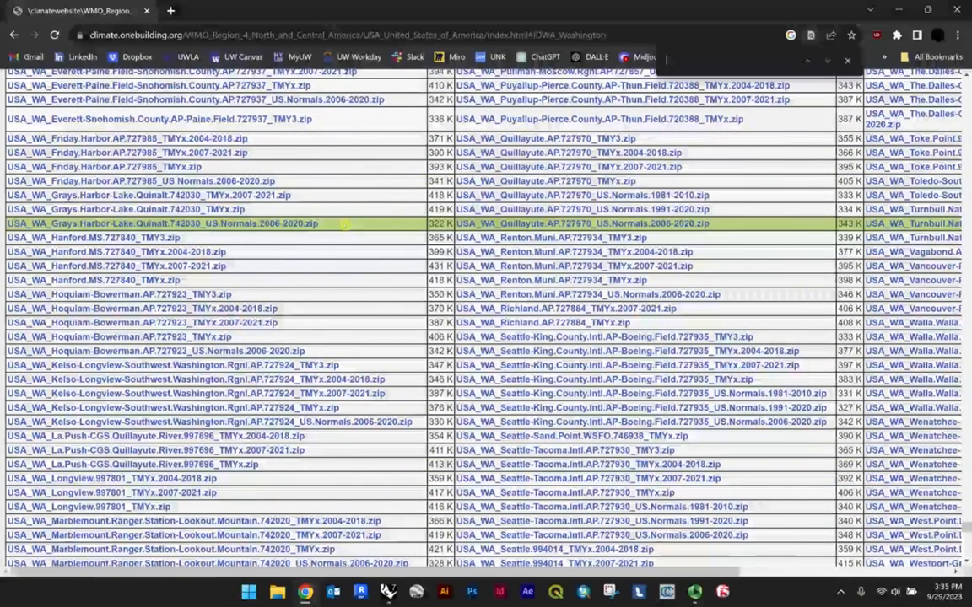
{"action": "type", "text": "seat"}
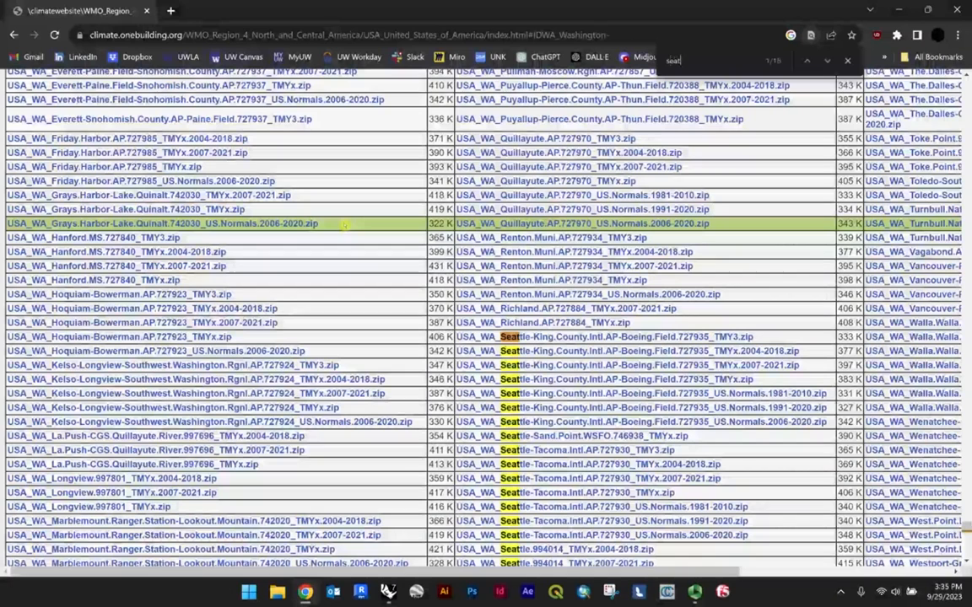
{"action": "type", "text": "tle"}
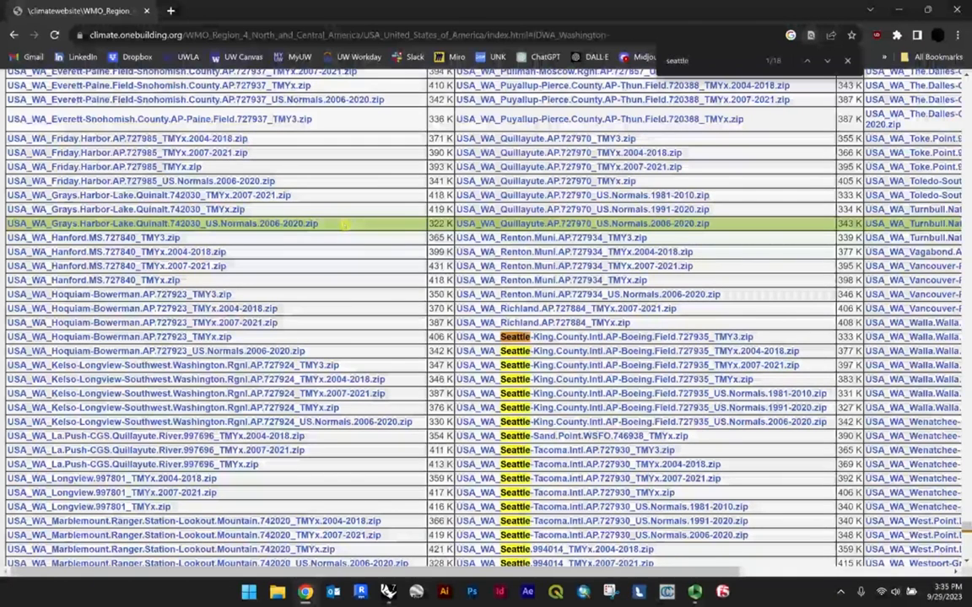
{"action": "key", "text": "Return"}
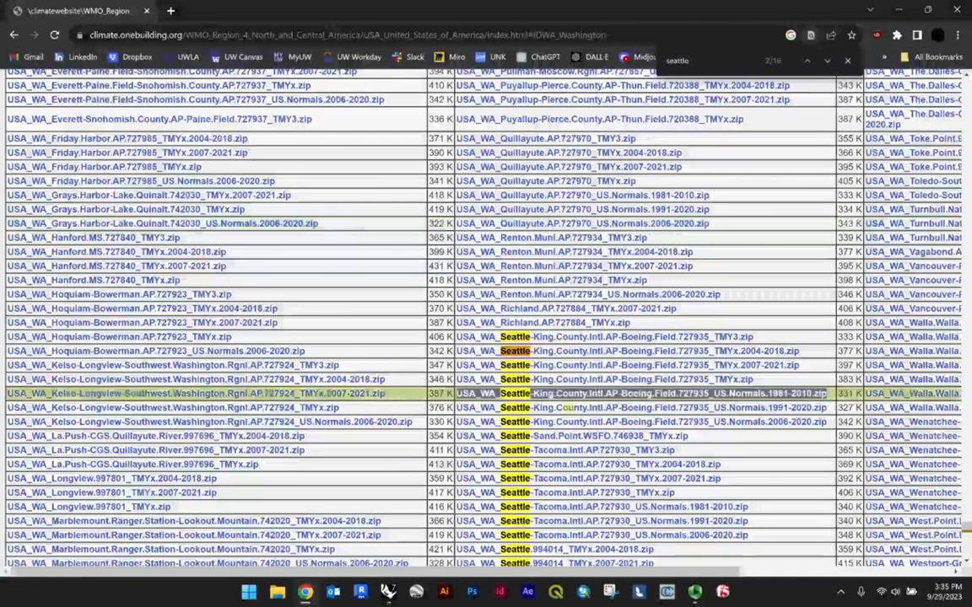
{"action": "scroll", "coordinate": [590, 337], "scroll_direction": "down", "scroll_amount": 3}
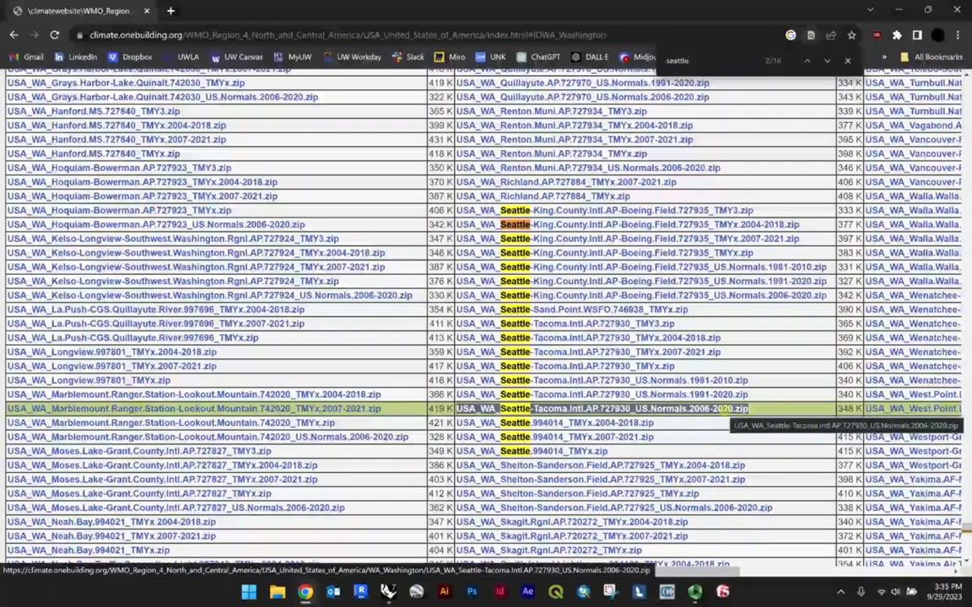
{"action": "left_click", "coordinate": [728, 410]}
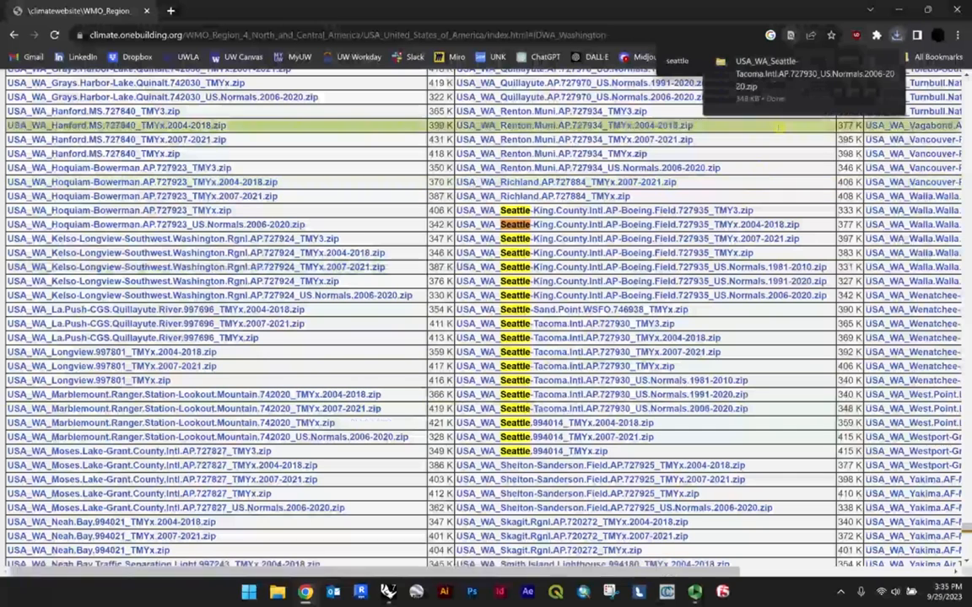
Step: Open the downloaded Seattle-Tacoma archive, go up to the Downloads folder and extract the zip into its default destination folder
{"action": "mouse_move", "coordinate": [769, 54]}
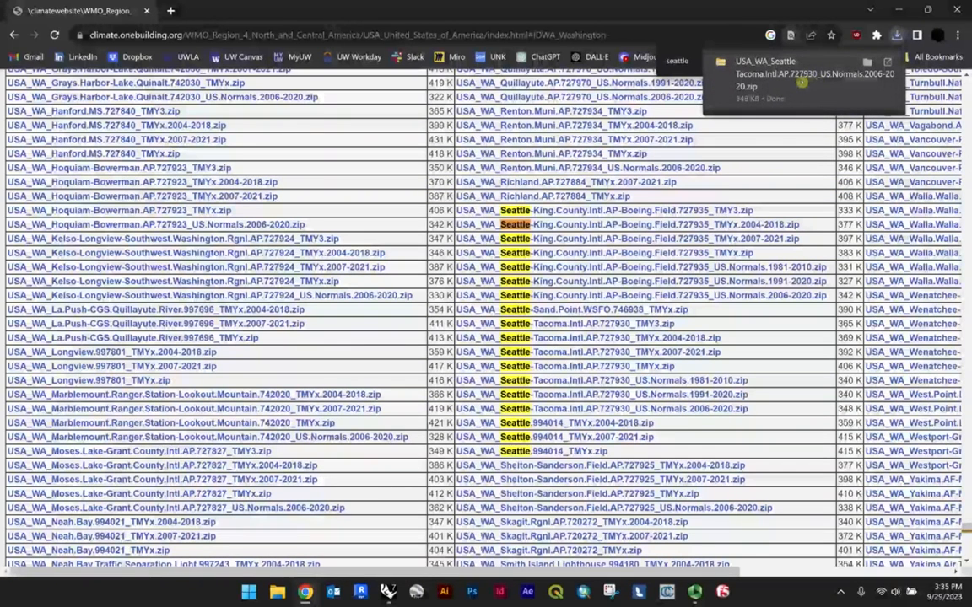
{"action": "left_click", "coordinate": [801, 82]}
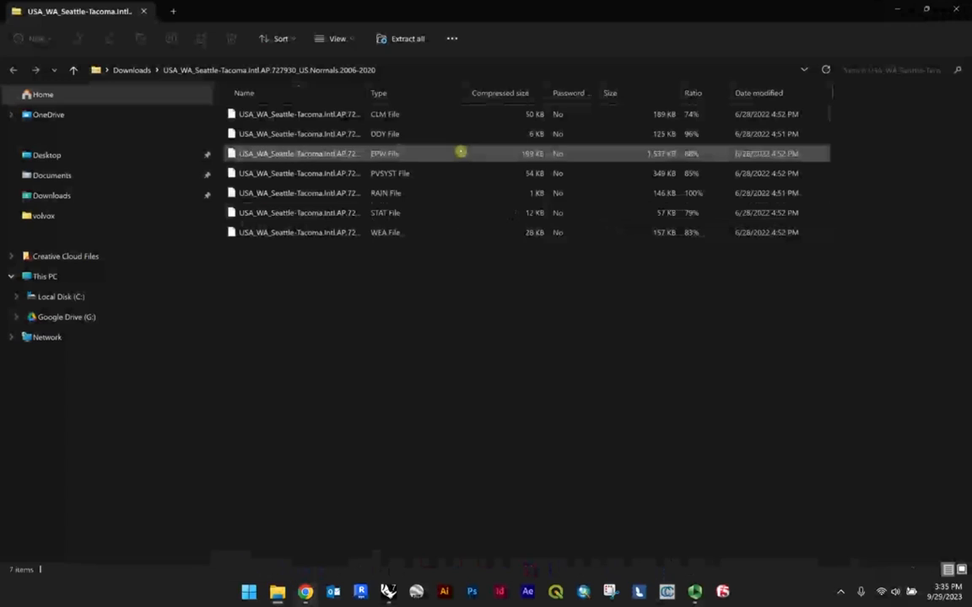
{"action": "left_click", "coordinate": [131, 70]}
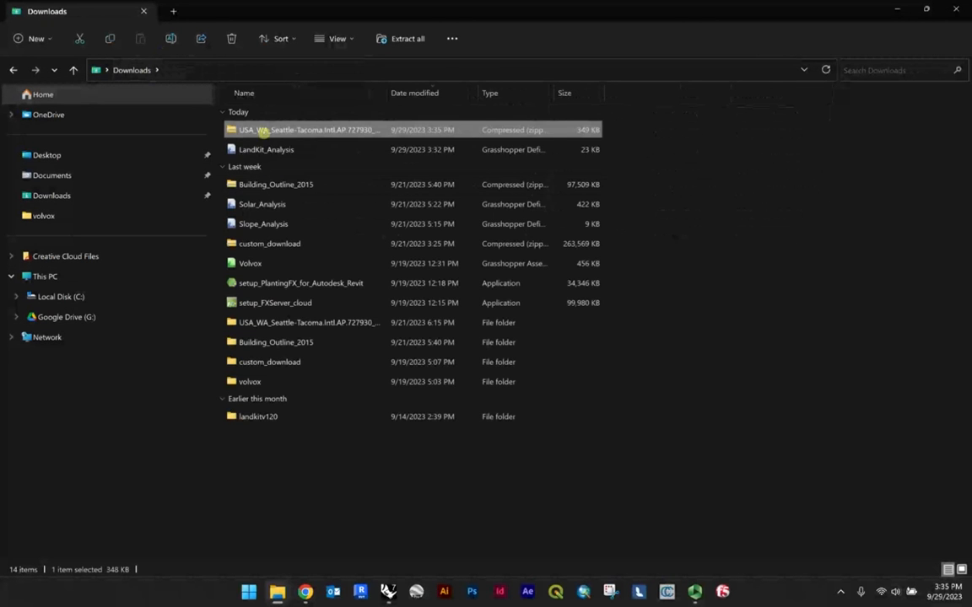
{"action": "right_click", "coordinate": [261, 133]}
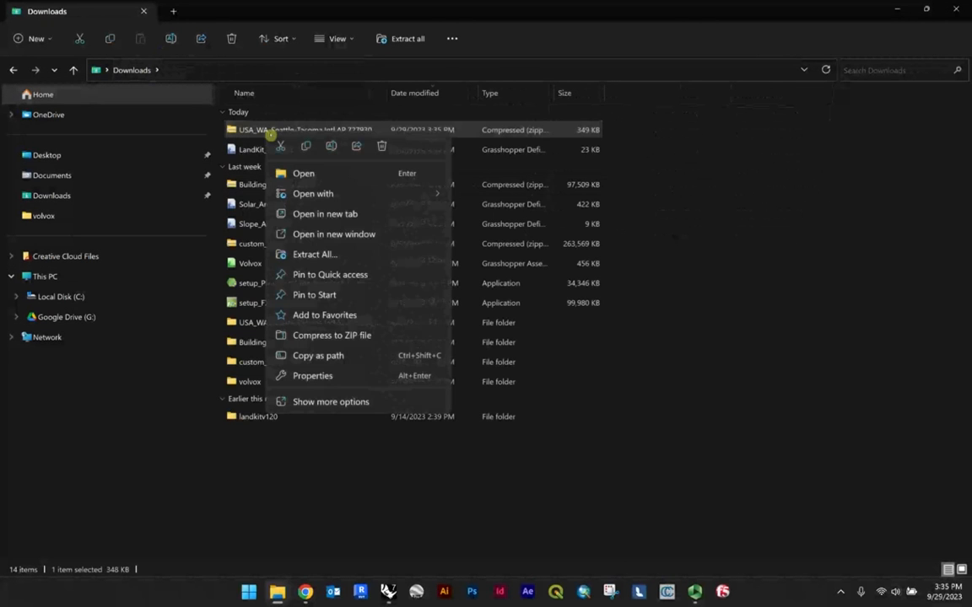
{"action": "left_click", "coordinate": [325, 254]}
{"action": "left_click", "coordinate": [595, 426]}
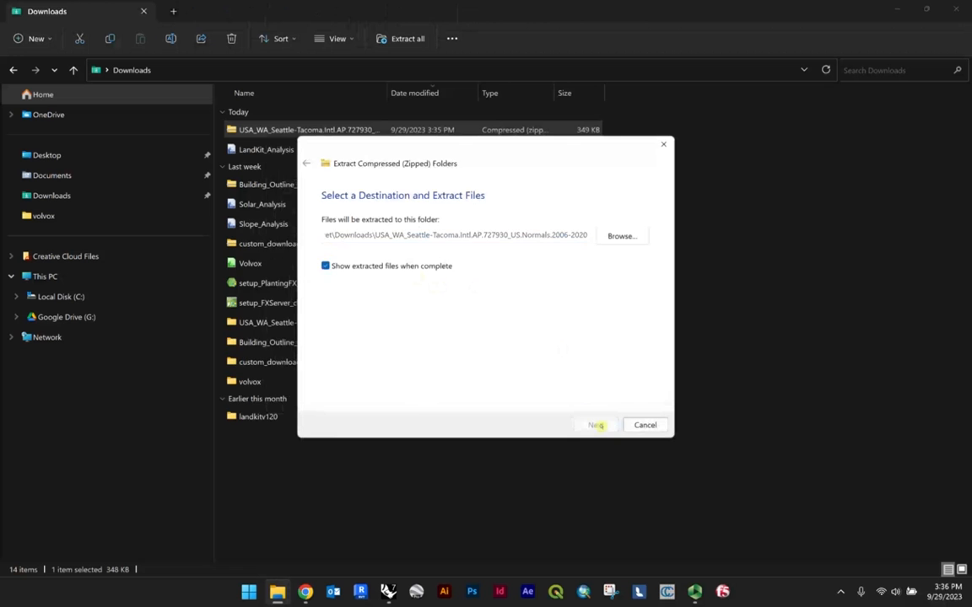
{"action": "left_click", "coordinate": [232, 301]}
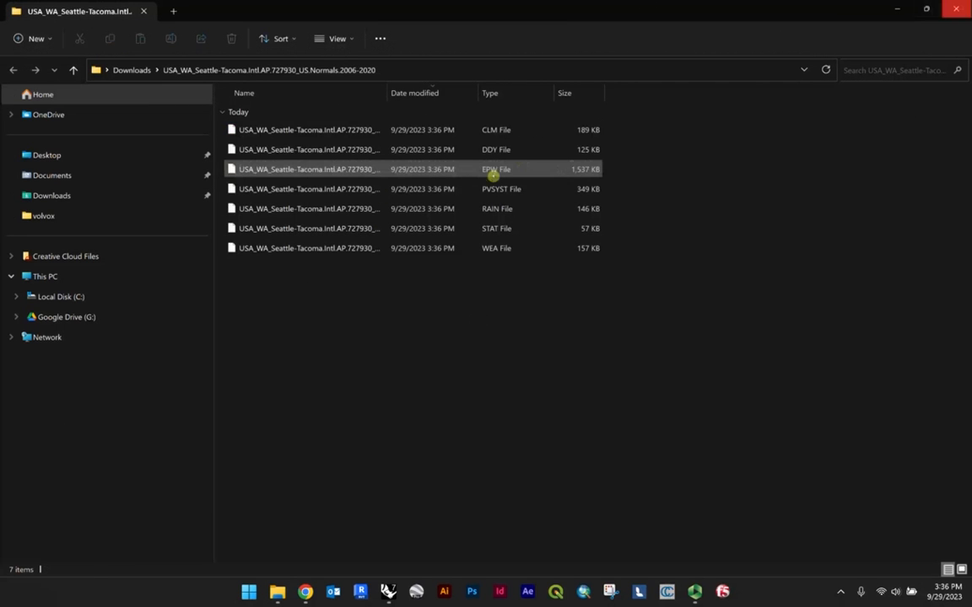
Step: Locate the EPW file among the extracted weather files, and close File Explorer and Chrome to return to Grasshopper
{"action": "left_click", "coordinate": [498, 170]}
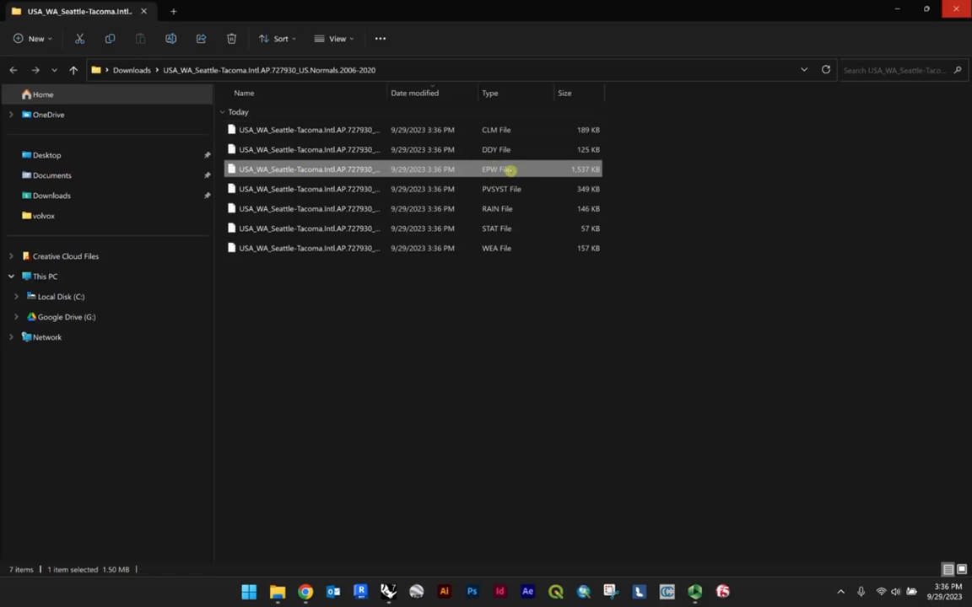
{"action": "left_click", "coordinate": [414, 290]}
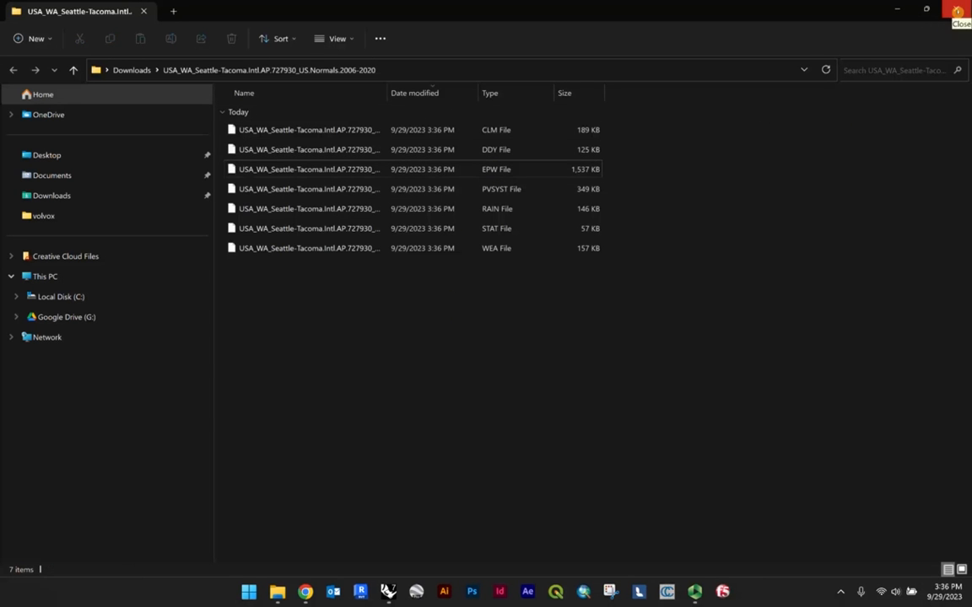
{"action": "left_click", "coordinate": [958, 12]}
{"action": "left_click", "coordinate": [954, 11]}
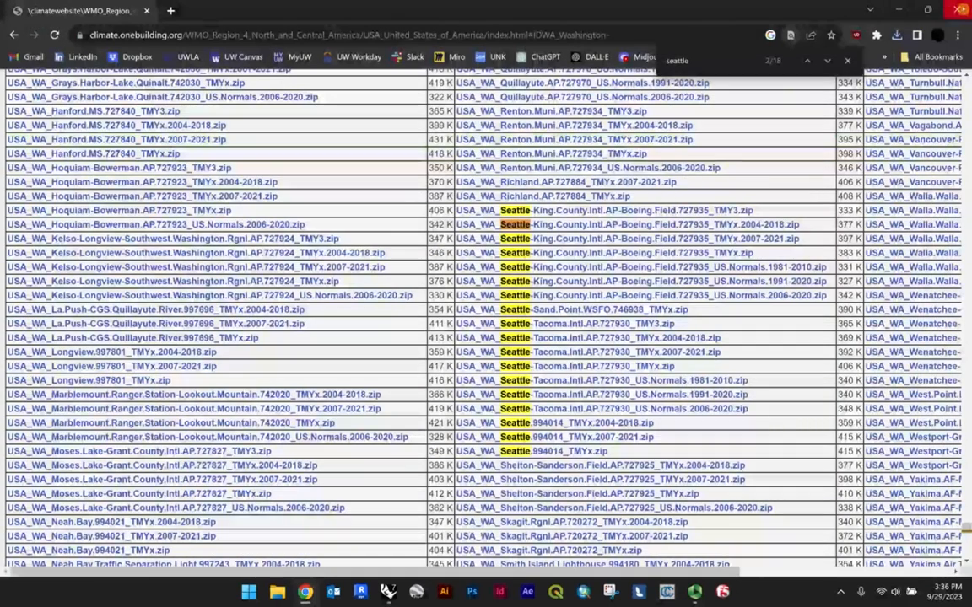
{"action": "left_click", "coordinate": [959, 10]}
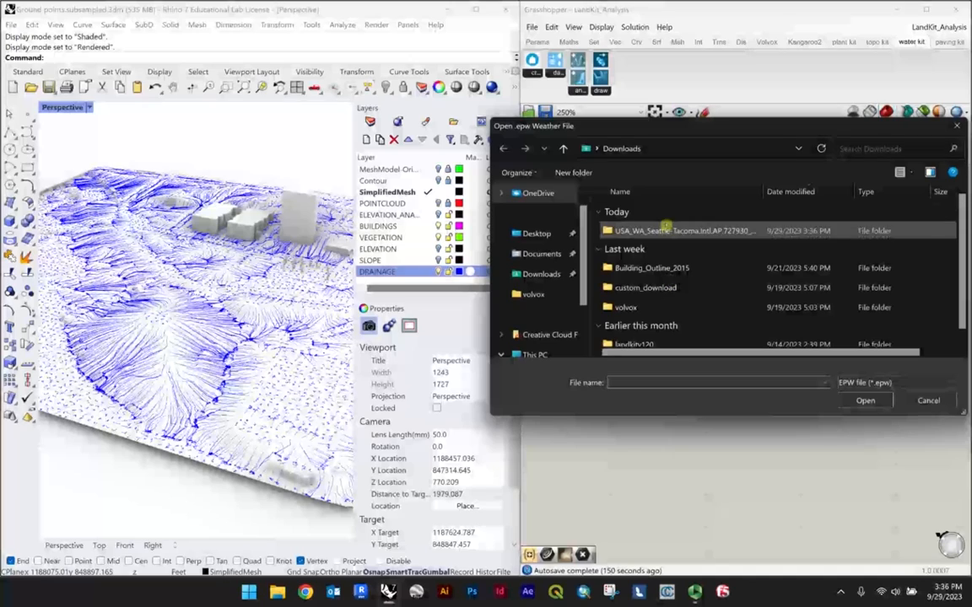
Step: Load the EPW file from the extracted Seattle-Tacoma US.Normals.2006-2020 folder as the weather file
{"action": "double_click", "coordinate": [643, 230]}
{"action": "left_click", "coordinate": [683, 235]}
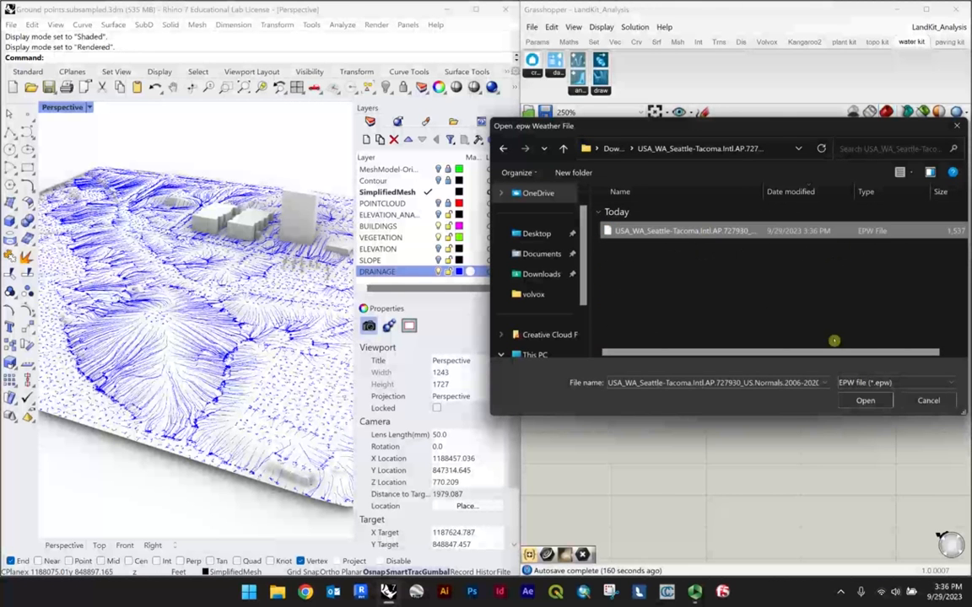
{"action": "left_click", "coordinate": [865, 400]}
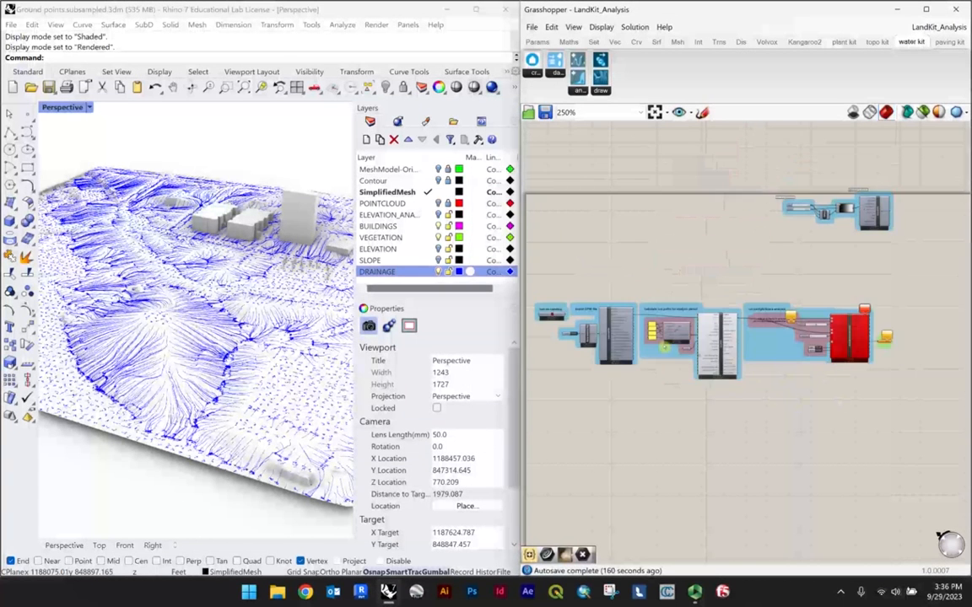
Step: Close the LandKit_Analysis definition and keep Solar_Analysis open in Grasshopper
{"action": "scroll", "coordinate": [808, 303], "scroll_direction": "up", "scroll_amount": 3}
{"action": "scroll", "coordinate": [792, 211], "scroll_direction": "down", "scroll_amount": 2}
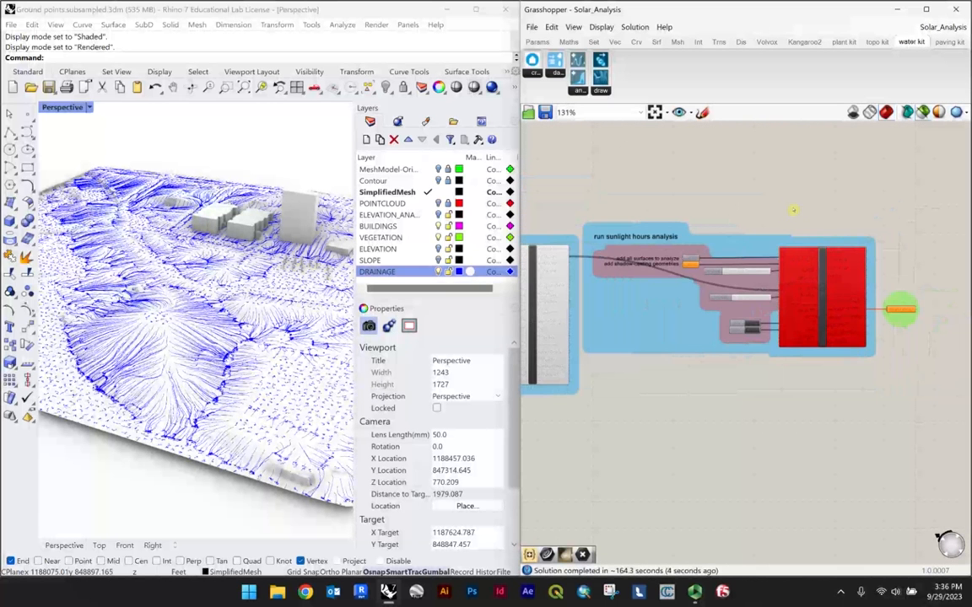
{"action": "scroll", "coordinate": [767, 209], "scroll_direction": "up", "scroll_amount": 2}
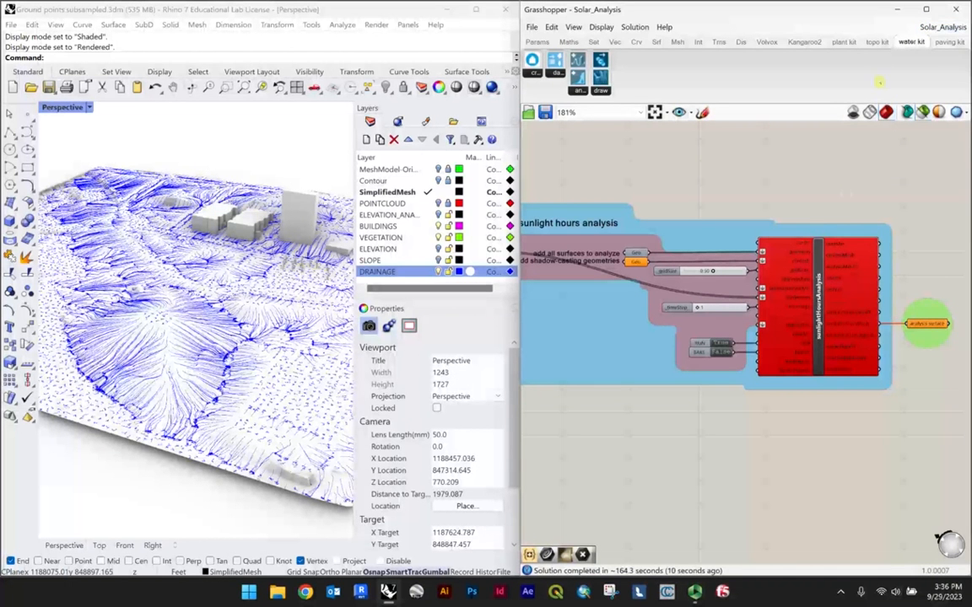
{"action": "left_click", "coordinate": [928, 27]}
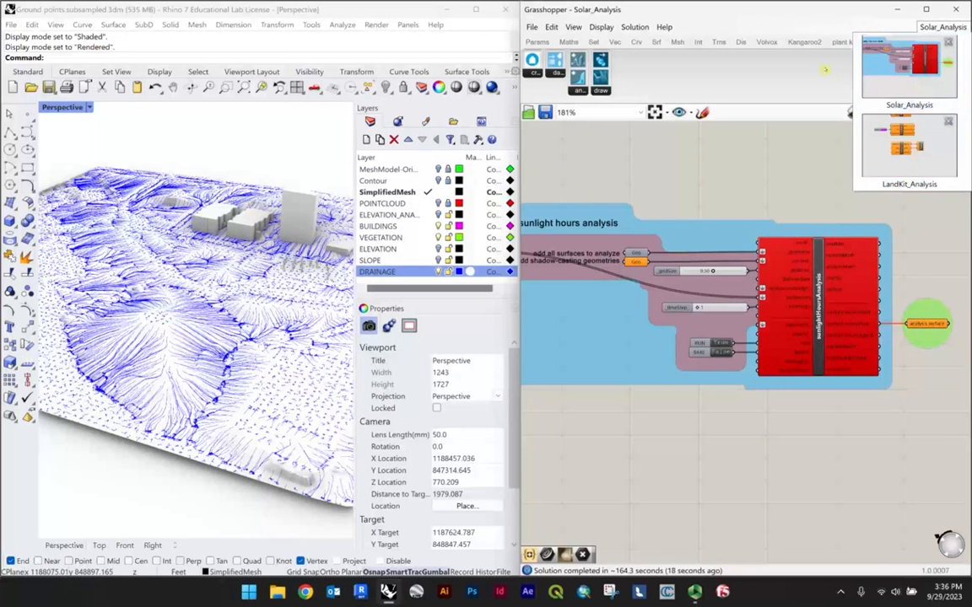
{"action": "left_click", "coordinate": [948, 31]}
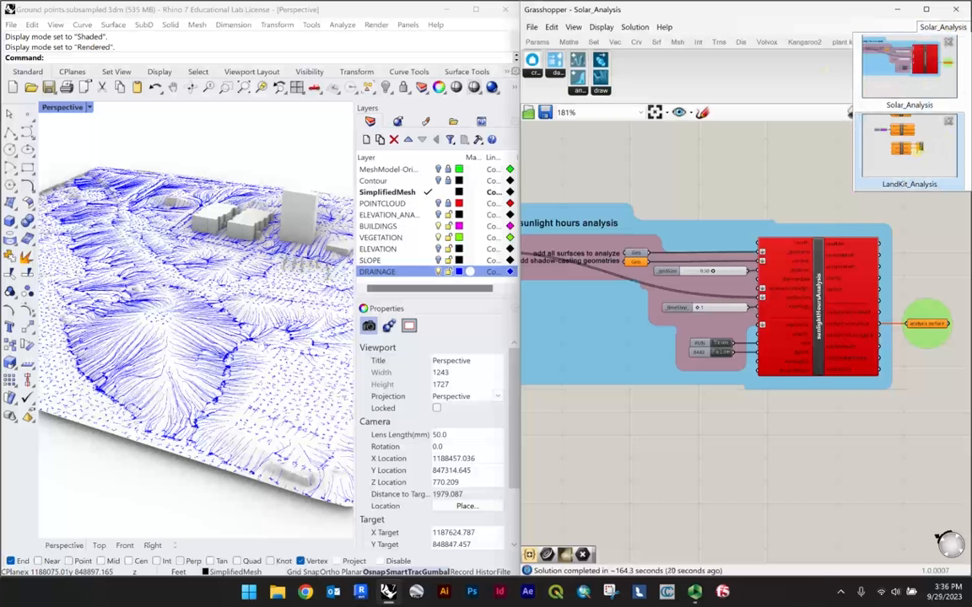
{"action": "left_click", "coordinate": [948, 122]}
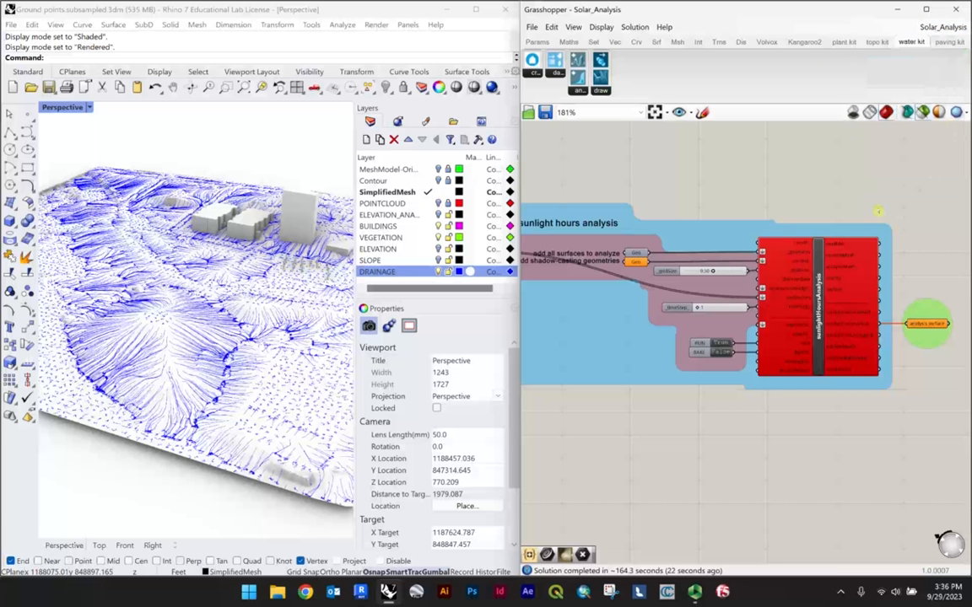
Step: Examine the error on the sunlightHoursAnalysis component and the geometry parameters feeding its surface and shadow-casting inputs
{"action": "scroll", "coordinate": [877, 216], "scroll_direction": "up", "scroll_amount": 4}
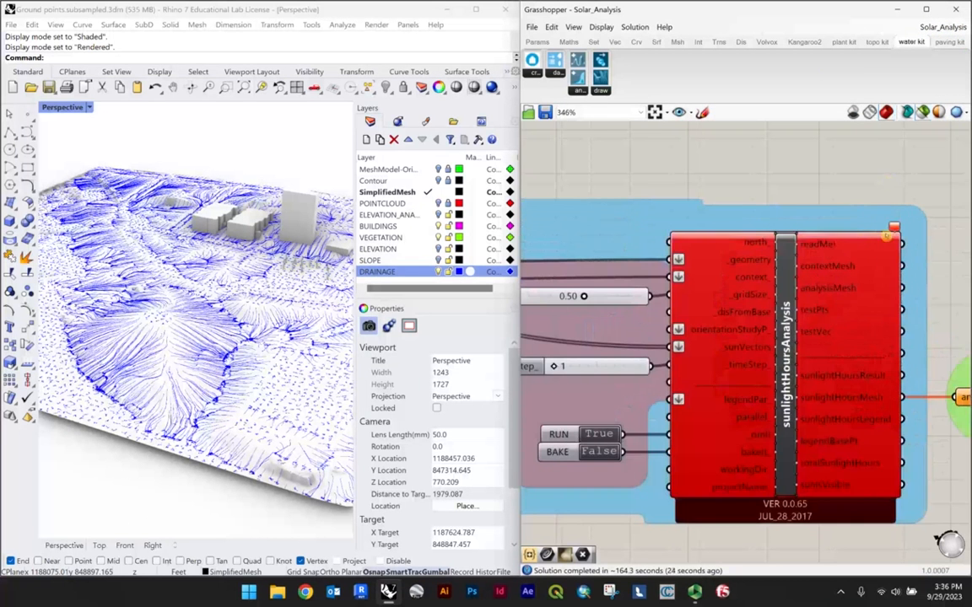
{"action": "mouse_move", "coordinate": [895, 227]}
{"action": "scroll", "coordinate": [795, 241], "scroll_direction": "down", "scroll_amount": 3}
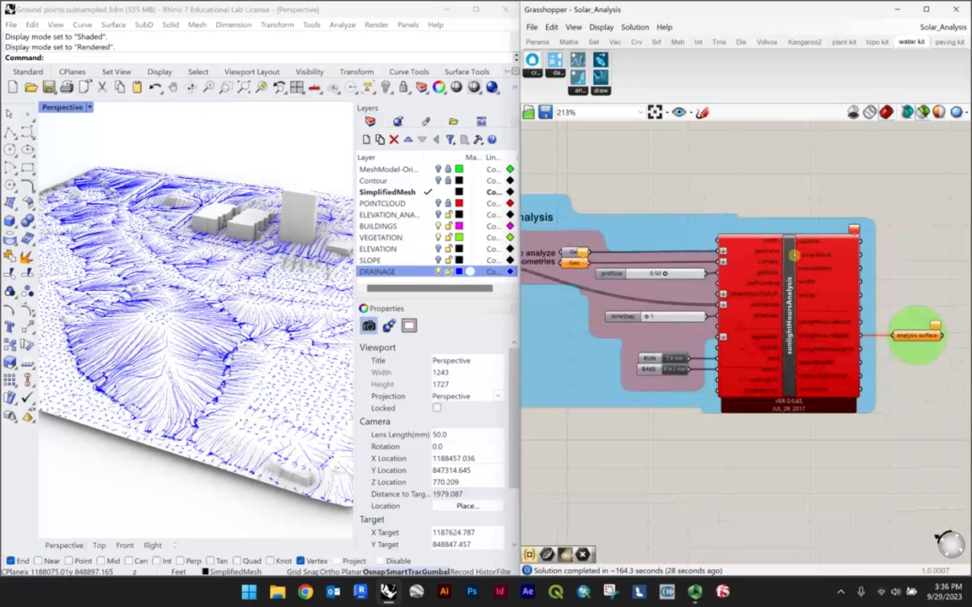
{"action": "scroll", "coordinate": [818, 251], "scroll_direction": "up", "scroll_amount": 1}
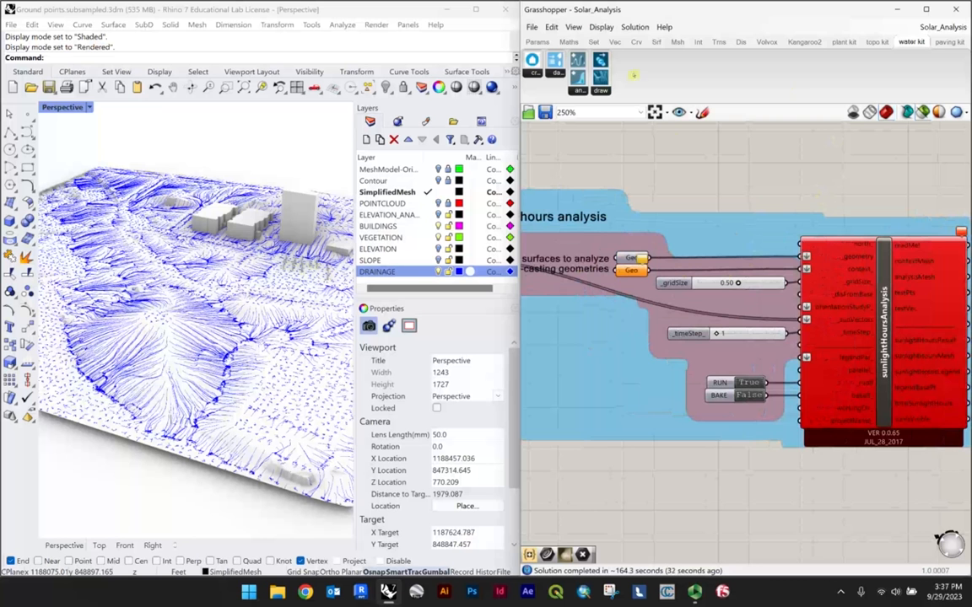
{"action": "scroll", "coordinate": [707, 218], "scroll_direction": "down", "scroll_amount": 3}
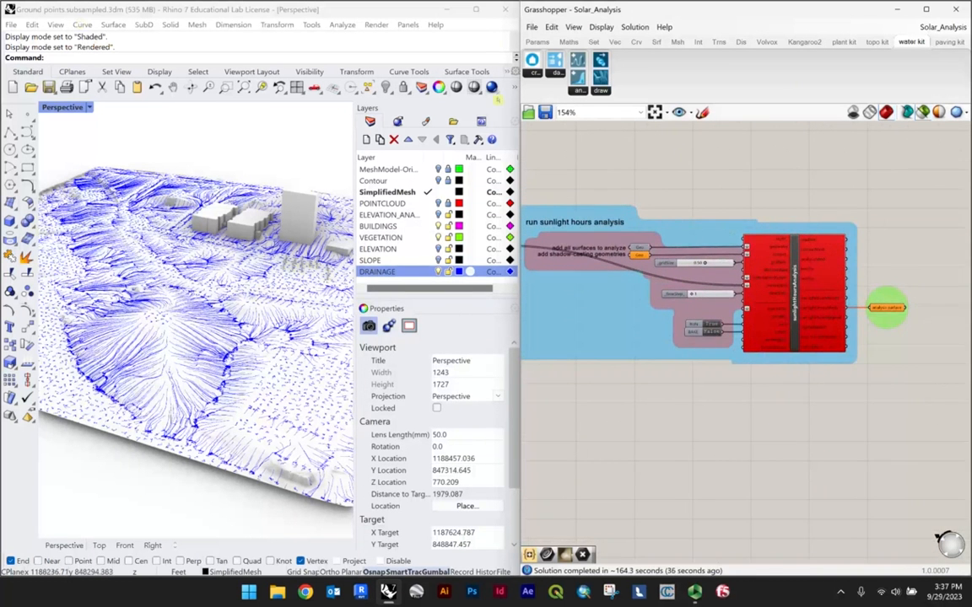
{"action": "scroll", "coordinate": [650, 243], "scroll_direction": "up", "scroll_amount": 3}
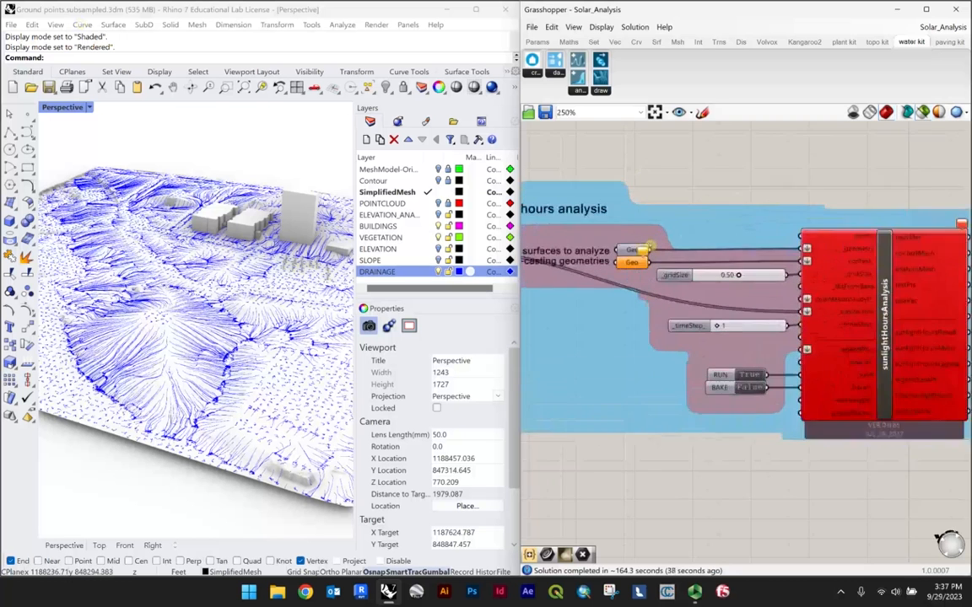
{"action": "right_click_drag", "start_coordinate": [637, 223], "coordinate": [719, 226]}
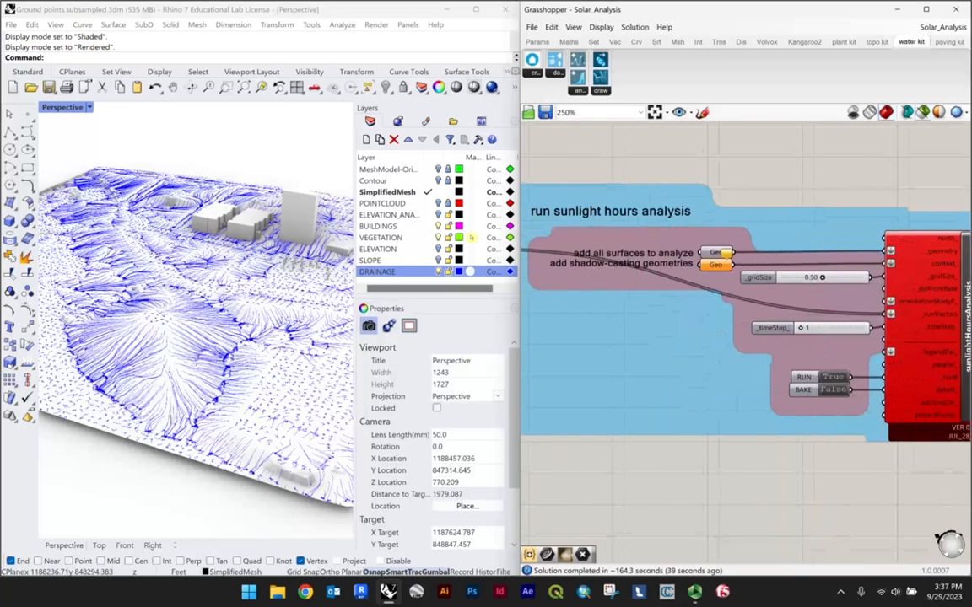
Step: Set the Perspective viewport's display mode to Shaded
{"action": "left_click", "coordinate": [64, 107]}
{"action": "left_click", "coordinate": [126, 158]}
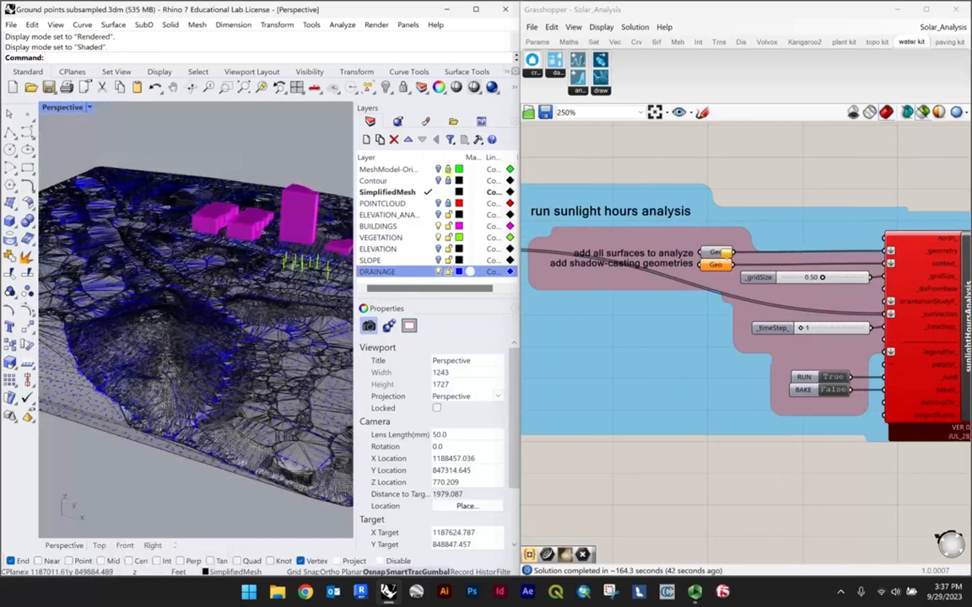
Step: Clear the stored values from the Geo parameters for the surfaces to analyze and the shadow-casting geometries
{"action": "right_click_drag", "start_coordinate": [792, 183], "coordinate": [704, 186]}
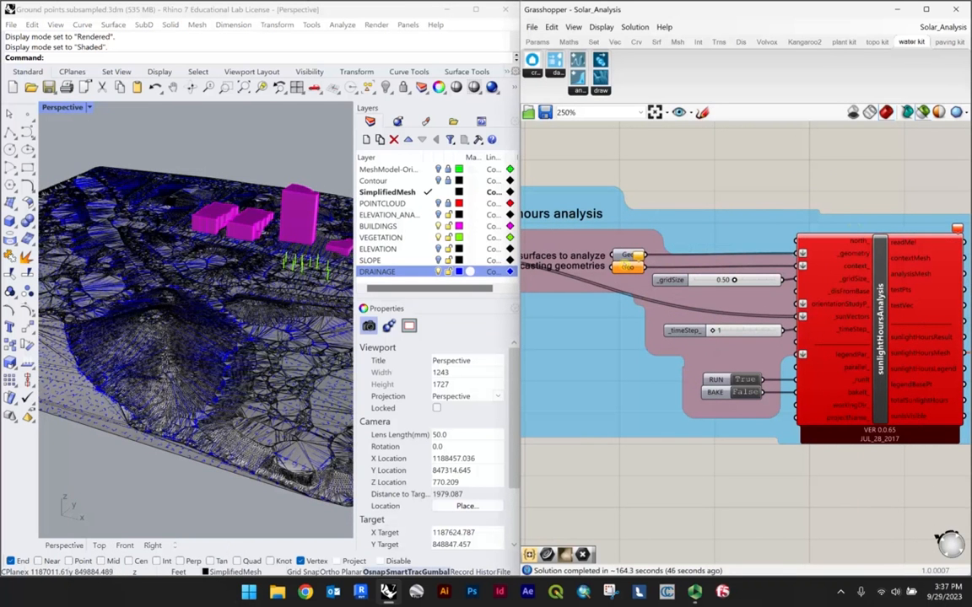
{"action": "left_click", "coordinate": [628, 255]}
{"action": "scroll", "coordinate": [628, 255], "scroll_direction": "up", "scroll_amount": 3}
{"action": "right_click", "coordinate": [627, 253]}
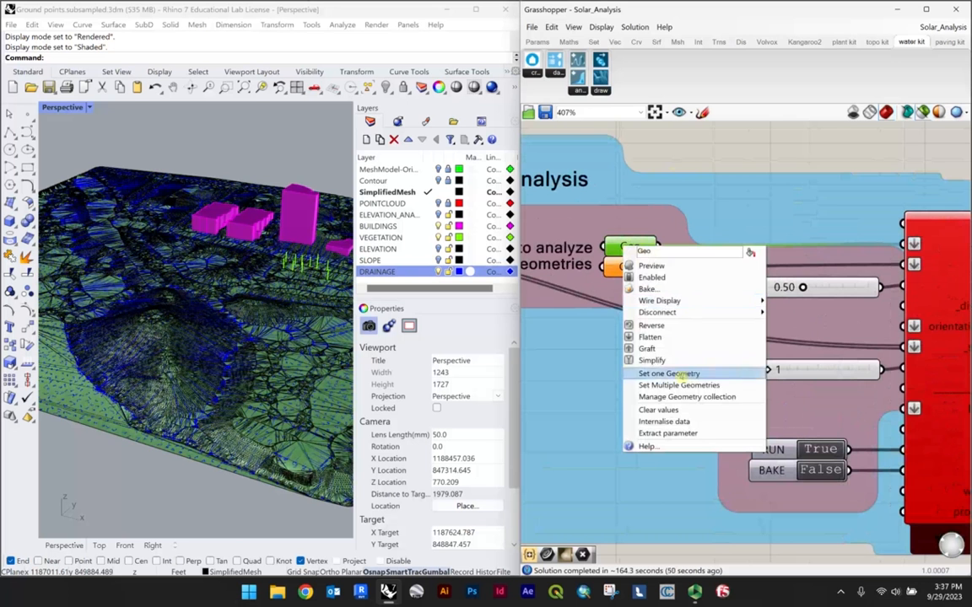
{"action": "left_click", "coordinate": [678, 409]}
{"action": "left_click", "coordinate": [628, 268]}
{"action": "right_click", "coordinate": [629, 268]}
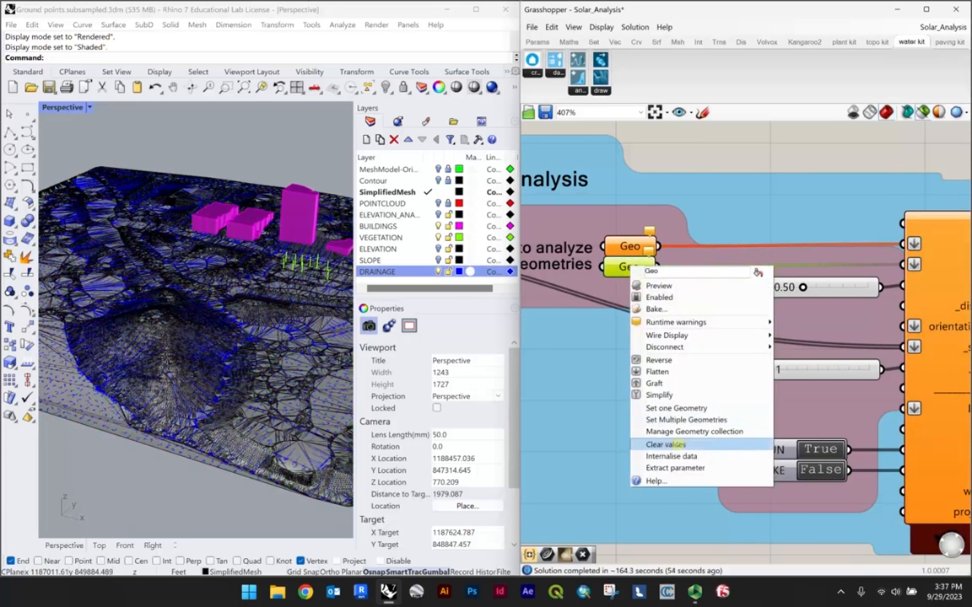
{"action": "left_click", "coordinate": [675, 445]}
Step: Review the definition from the sunlightHoursAnalysis component back to the Ladybug and EPW import groups
{"action": "scroll", "coordinate": [784, 229], "scroll_direction": "down", "scroll_amount": 4}
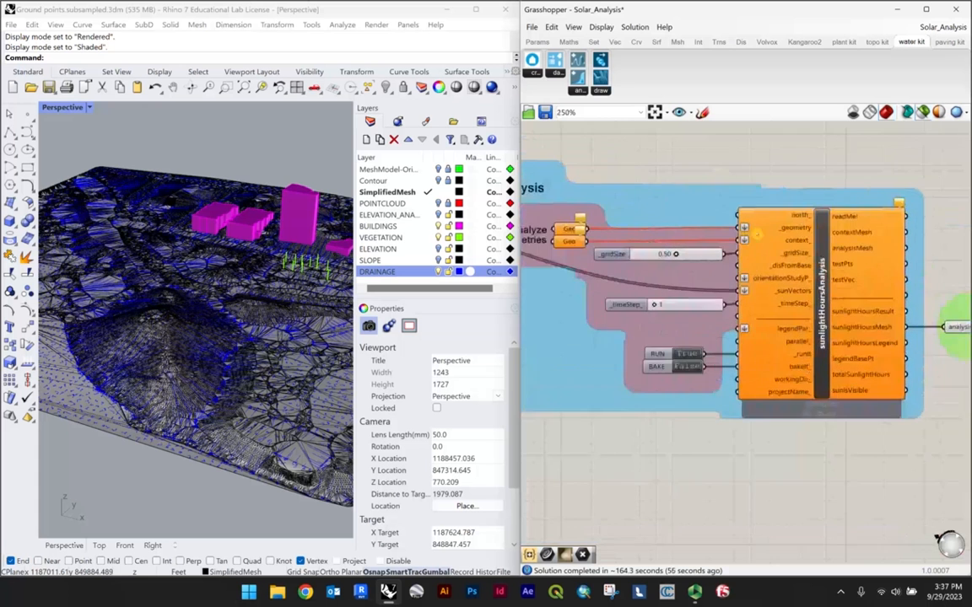
{"action": "scroll", "coordinate": [785, 230], "scroll_direction": "up", "scroll_amount": 2}
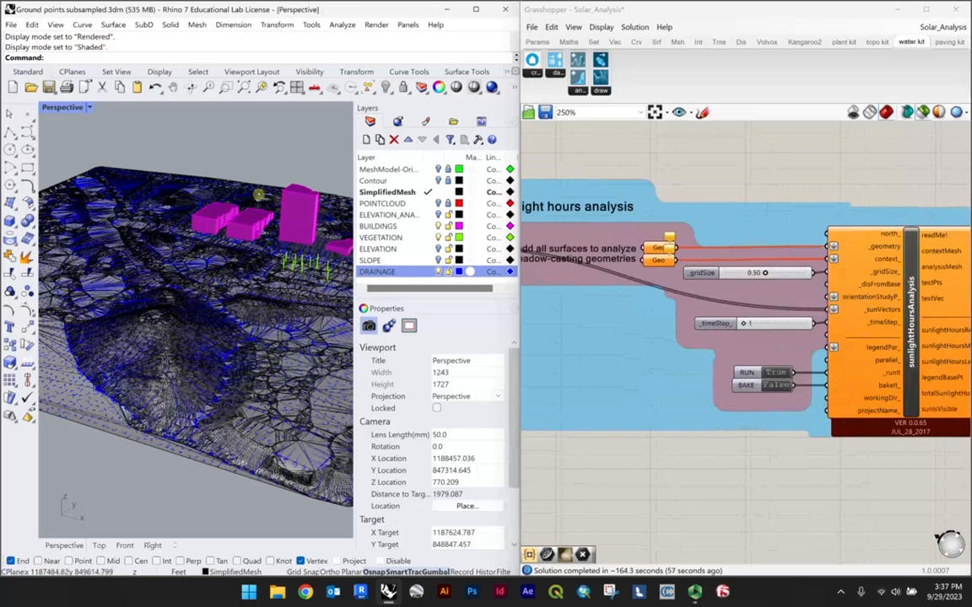
{"action": "scroll", "coordinate": [796, 279], "scroll_direction": "down", "scroll_amount": 1}
{"action": "scroll", "coordinate": [796, 277], "scroll_direction": "down", "scroll_amount": 2}
{"action": "right_click_drag", "start_coordinate": [935, 276], "coordinate": [872, 279]}
{"action": "scroll", "coordinate": [789, 280], "scroll_direction": "up", "scroll_amount": 2}
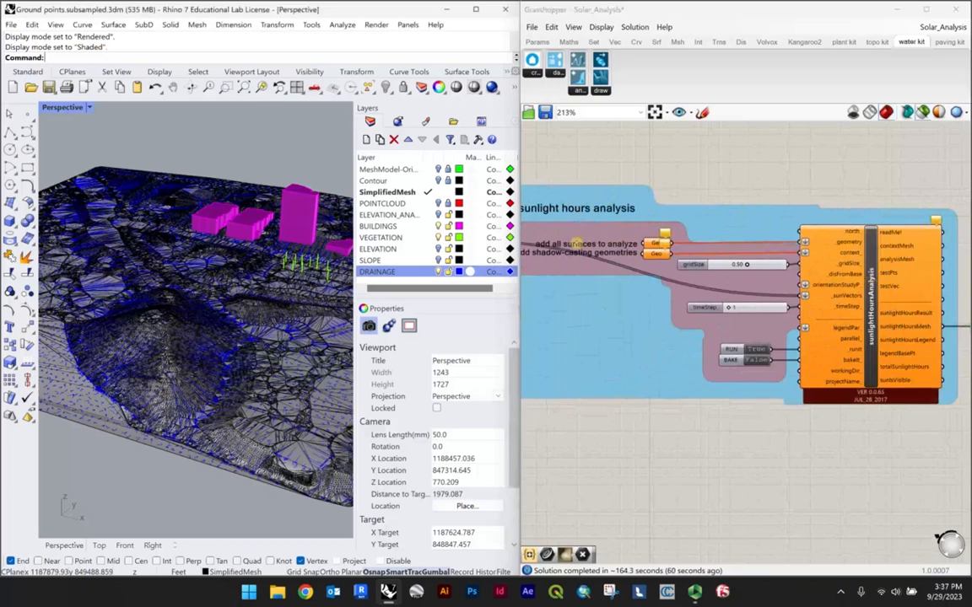
{"action": "scroll", "coordinate": [760, 343], "scroll_direction": "down", "scroll_amount": 7}
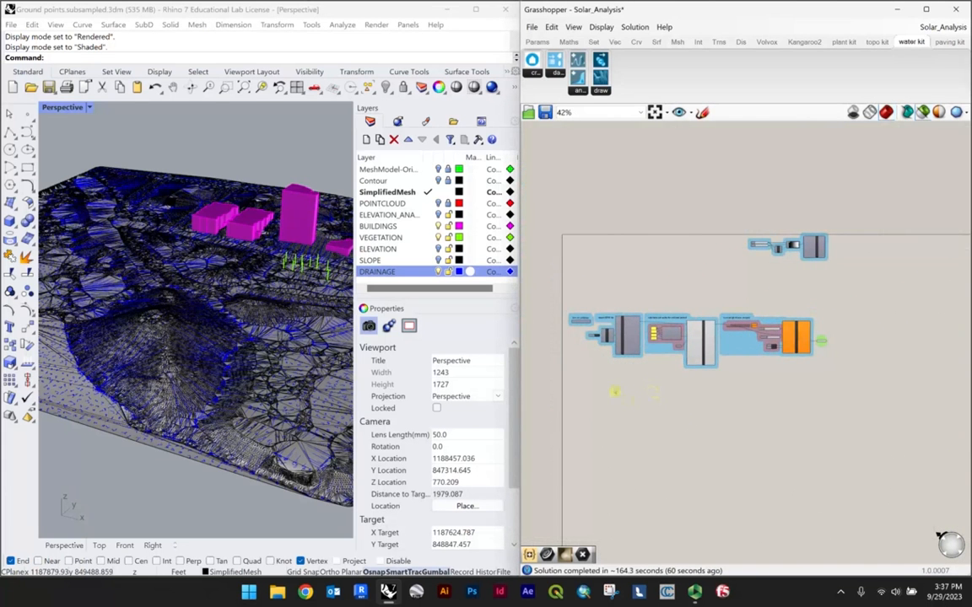
{"action": "scroll", "coordinate": [623, 353], "scroll_direction": "up", "scroll_amount": 6}
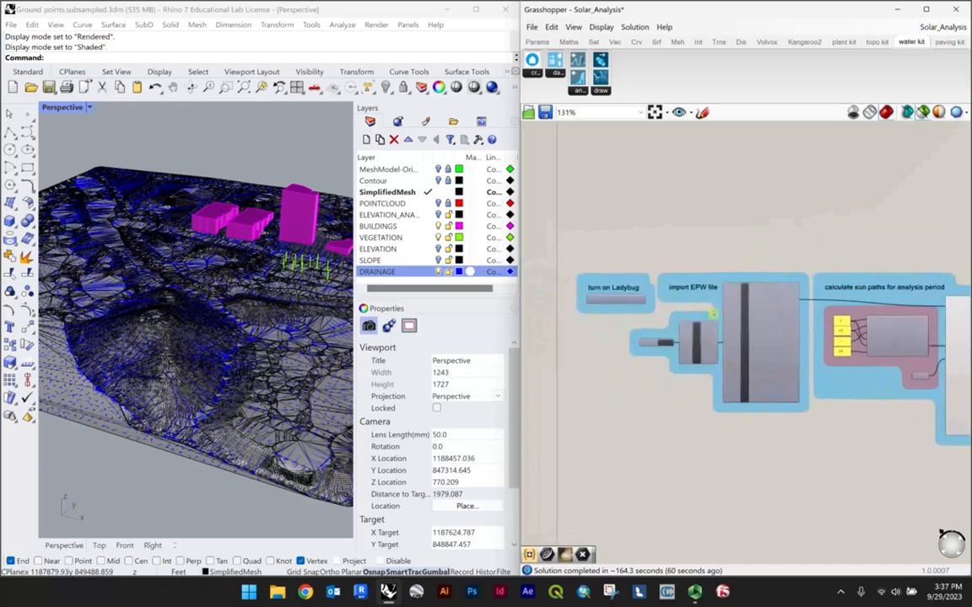
{"action": "right_click_drag", "start_coordinate": [777, 369], "coordinate": [753, 327]}
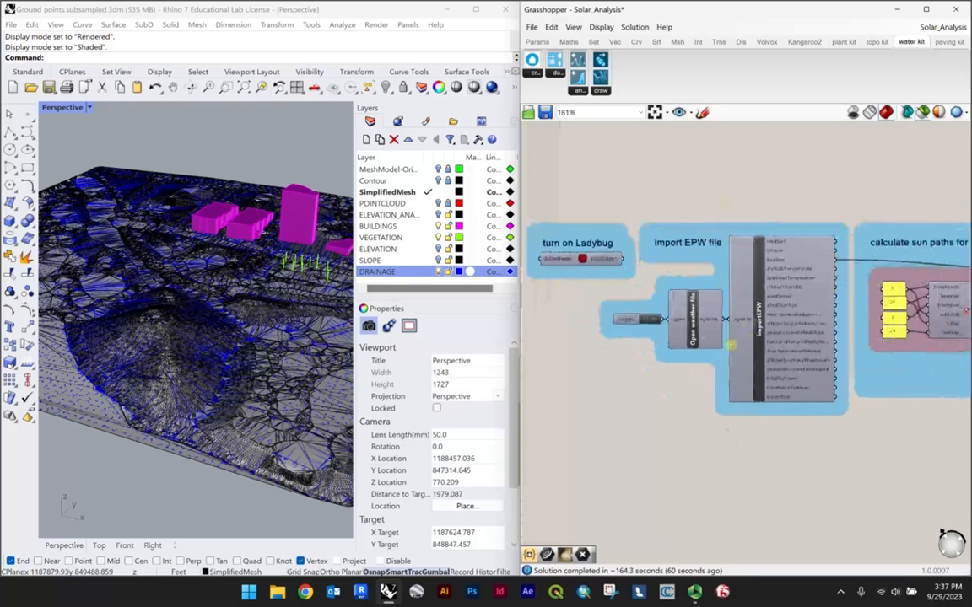
{"action": "right_click_drag", "start_coordinate": [829, 321], "coordinate": [802, 320]}
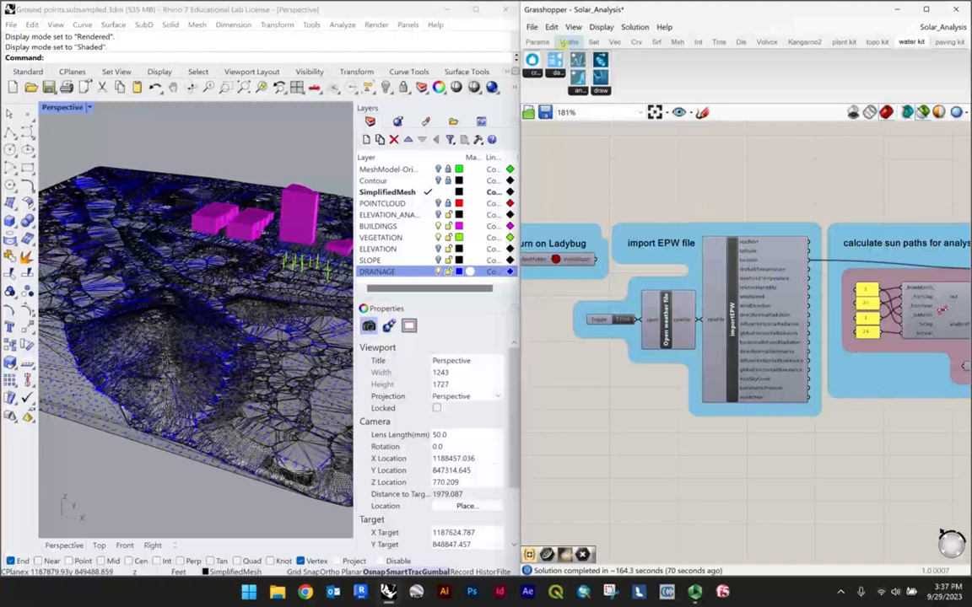
Step: Open Grasshopper's Libraries components folder, locate the land_kit.ghpy file in it, and close the folder
{"action": "left_click", "coordinate": [532, 27]}
{"action": "mouse_move", "coordinate": [582, 216]}
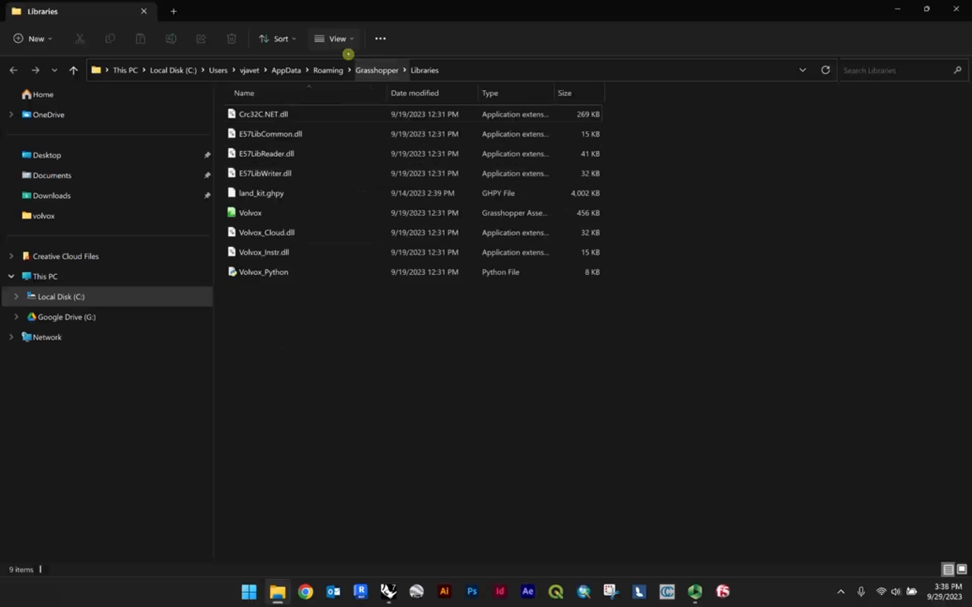
{"action": "left_click", "coordinate": [283, 199]}
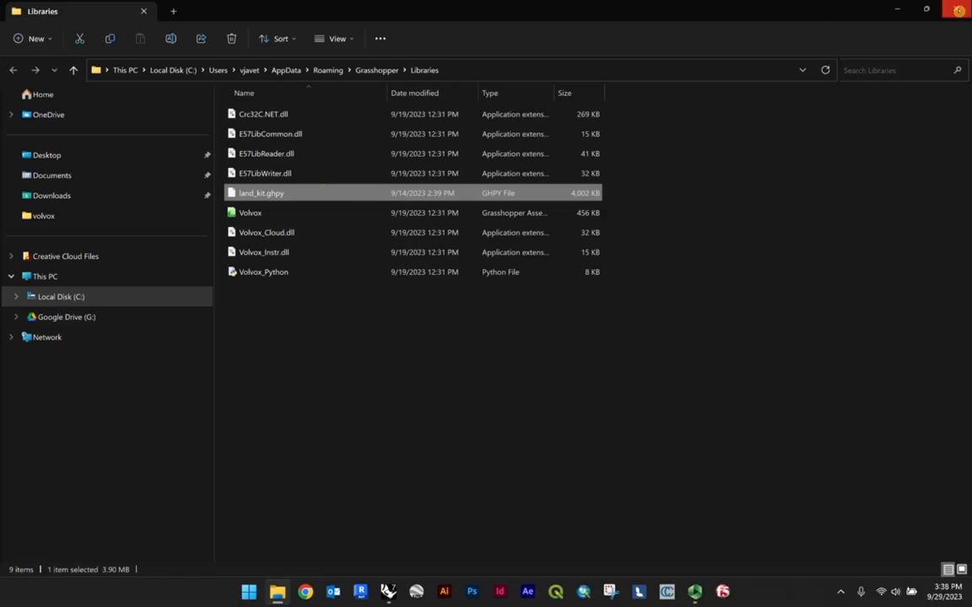
{"action": "left_click", "coordinate": [662, 218]}
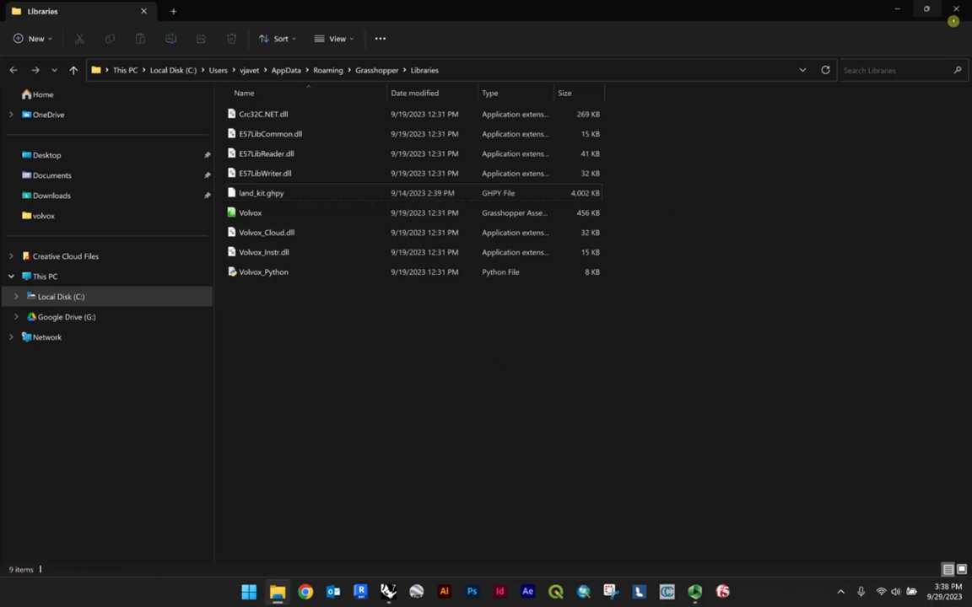
{"action": "left_click", "coordinate": [955, 13]}
Step: Examine the chain from the EPW import through sunPath to the geometry parameters of the sunlight hours analysis group
{"action": "scroll", "coordinate": [717, 277], "scroll_direction": "down", "scroll_amount": 3}
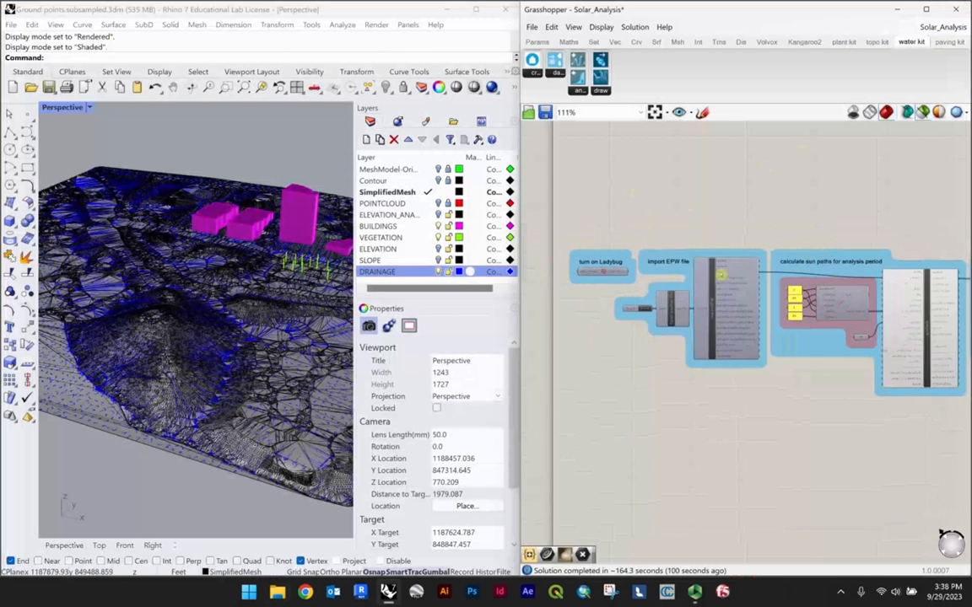
{"action": "right_click_drag", "start_coordinate": [721, 275], "coordinate": [711, 288]}
{"action": "scroll", "coordinate": [802, 303], "scroll_direction": "up", "scroll_amount": 1}
{"action": "right_click_drag", "start_coordinate": [802, 303], "coordinate": [744, 214]}
{"action": "scroll", "coordinate": [591, 242], "scroll_direction": "up", "scroll_amount": 2}
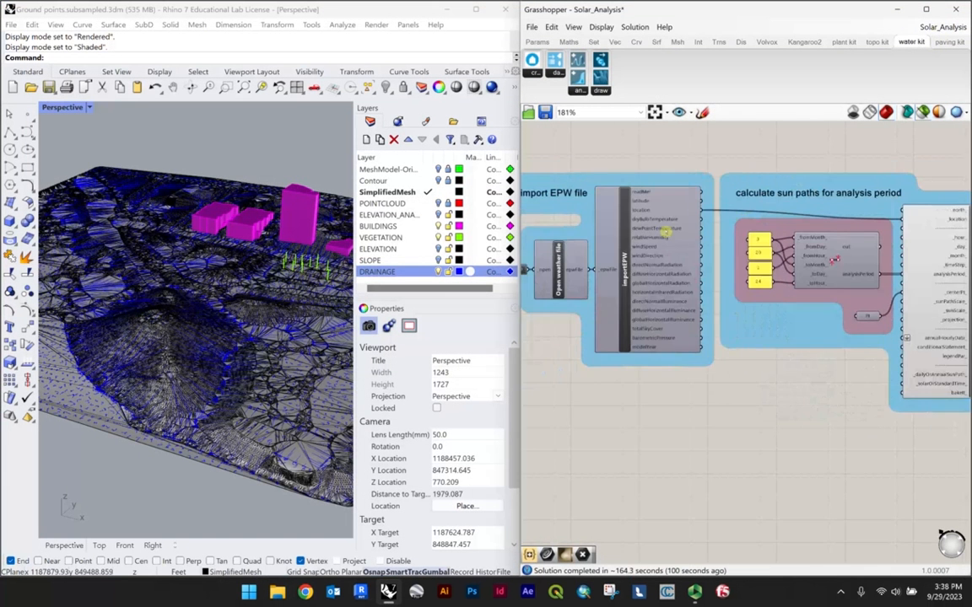
{"action": "scroll", "coordinate": [641, 224], "scroll_direction": "up", "scroll_amount": 2}
{"action": "right_click_drag", "start_coordinate": [744, 262], "coordinate": [625, 305]}
{"action": "right_click_drag", "start_coordinate": [931, 245], "coordinate": [706, 270]}
{"action": "right_click_drag", "start_coordinate": [753, 233], "coordinate": [572, 241]}
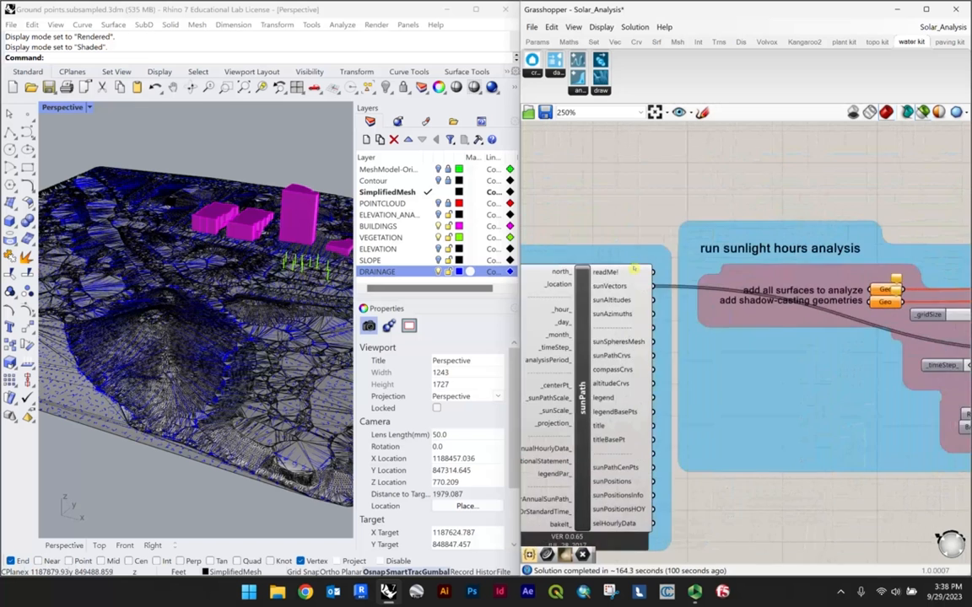
{"action": "scroll", "coordinate": [727, 234], "scroll_direction": "down", "scroll_amount": 1}
{"action": "scroll", "coordinate": [882, 278], "scroll_direction": "up", "scroll_amount": 2}
{"action": "right_click_drag", "start_coordinate": [869, 272], "coordinate": [743, 238]}
{"action": "scroll", "coordinate": [743, 216], "scroll_direction": "down", "scroll_amount": 3}
{"action": "scroll", "coordinate": [681, 244], "scroll_direction": "up", "scroll_amount": 3}
{"action": "right_click_drag", "start_coordinate": [656, 248], "coordinate": [708, 258]}
{"action": "scroll", "coordinate": [709, 258], "scroll_direction": "down", "scroll_amount": 11}
{"action": "right_click_drag", "start_coordinate": [754, 284], "coordinate": [774, 248]}
{"action": "scroll", "coordinate": [922, 265], "scroll_direction": "up", "scroll_amount": 3}
{"action": "scroll", "coordinate": [899, 266], "scroll_direction": "up", "scroll_amount": 5}
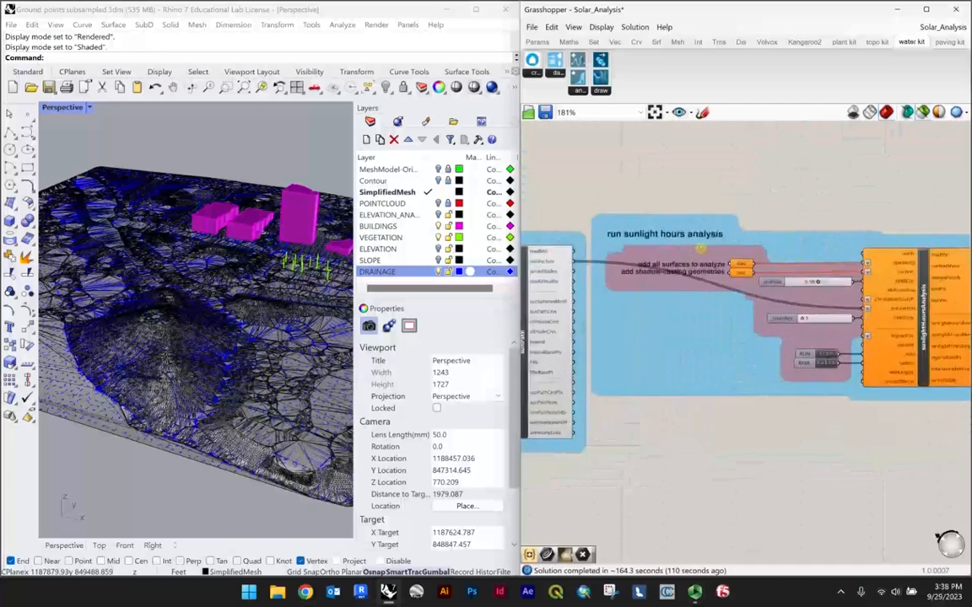
{"action": "scroll", "coordinate": [688, 243], "scroll_direction": "up", "scroll_amount": 2}
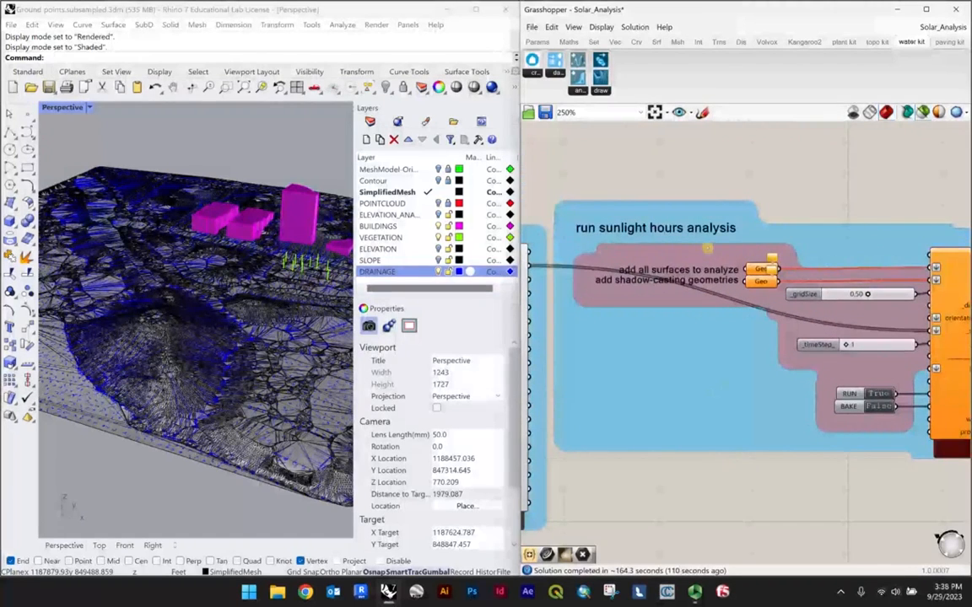
{"action": "scroll", "coordinate": [740, 264], "scroll_direction": "up", "scroll_amount": 2}
{"action": "right_click_drag", "start_coordinate": [628, 273], "coordinate": [696, 249]}
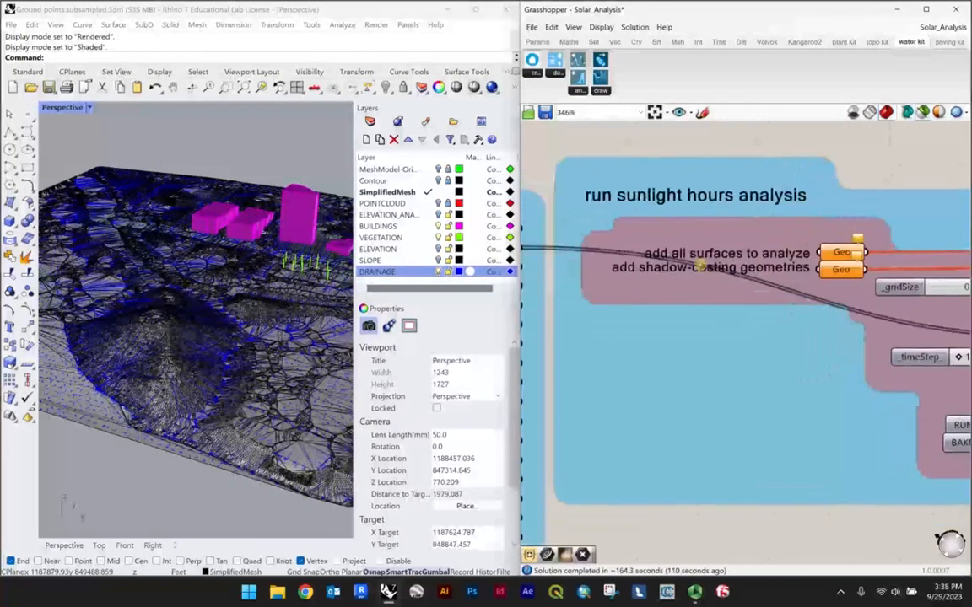
{"action": "scroll", "coordinate": [696, 250], "scroll_direction": "up", "scroll_amount": 1}
Step: Hide the DRAINAGE layer and set the SimplifiedMesh terrain as the one geometry of the surfaces-to-analyze parameter, leaving the mesh deselected
{"action": "left_click", "coordinate": [435, 262]}
{"action": "left_click", "coordinate": [439, 272]}
{"action": "right_click_drag", "start_coordinate": [287, 225], "coordinate": [308, 257], "text": "shift"}
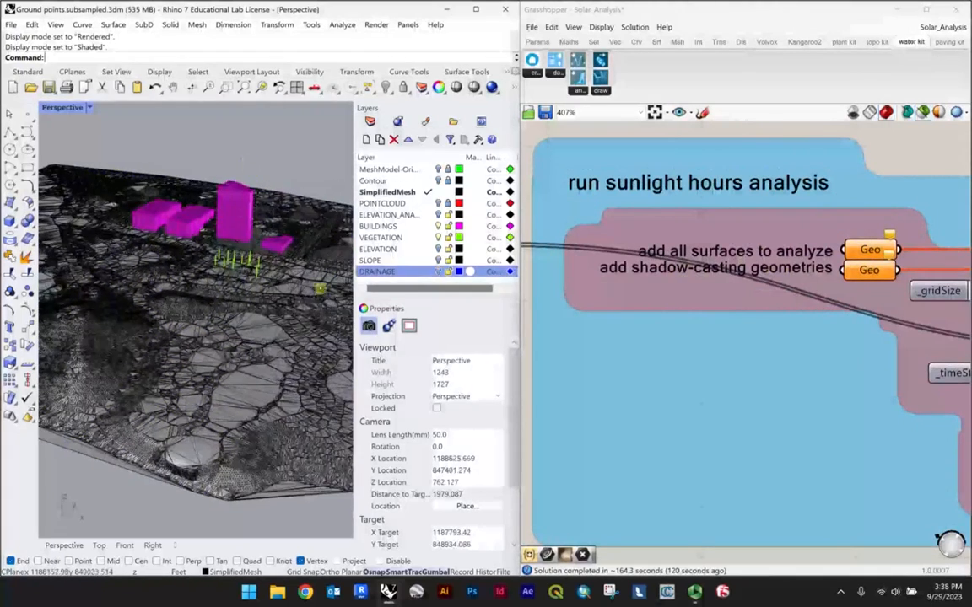
{"action": "scroll", "coordinate": [189, 270], "scroll_direction": "up", "scroll_amount": 5}
{"action": "right_click_drag", "start_coordinate": [188, 255], "coordinate": [212, 290]}
{"action": "right_click_drag", "start_coordinate": [203, 176], "coordinate": [236, 243]}
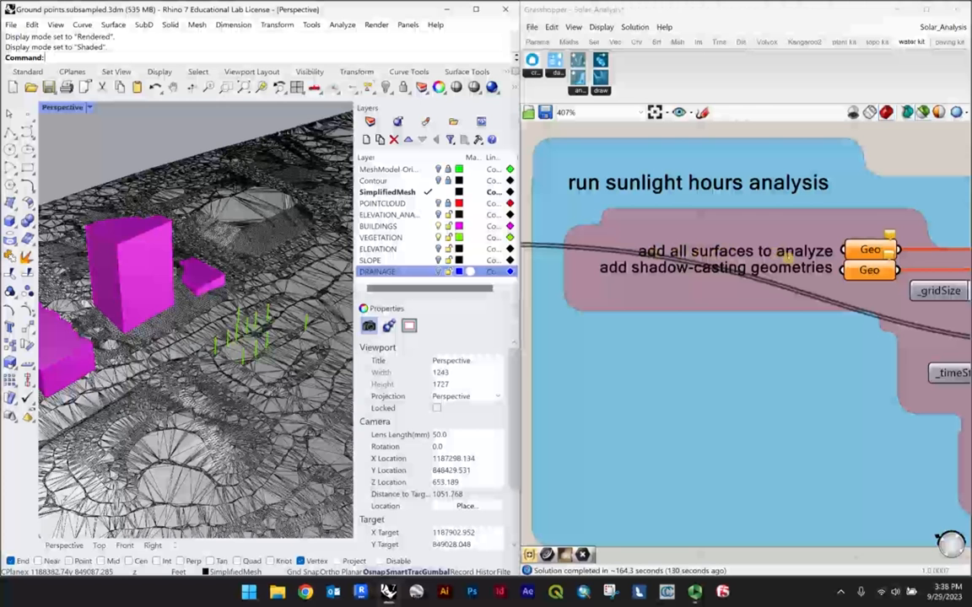
{"action": "left_click", "coordinate": [224, 190]}
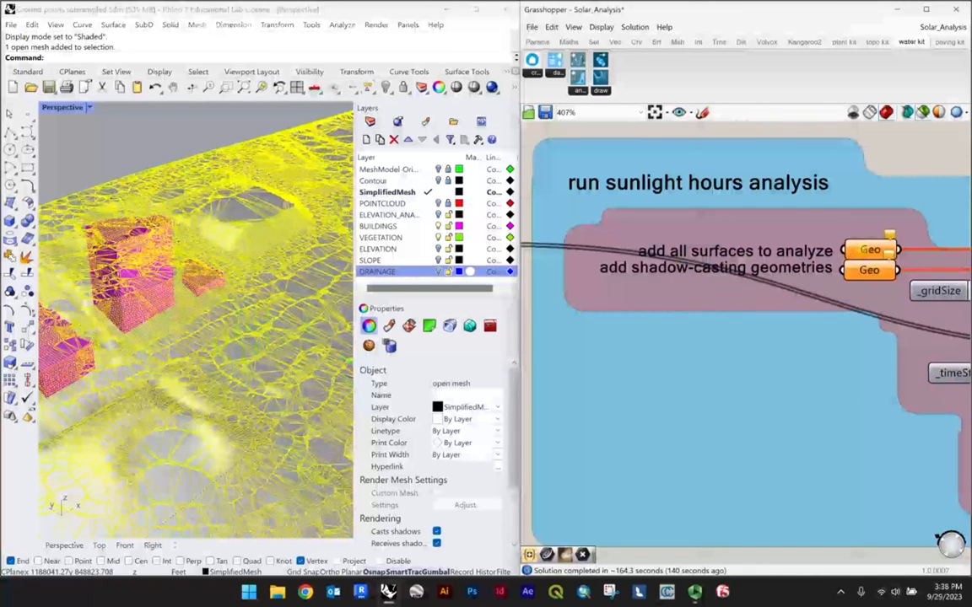
{"action": "right_click", "coordinate": [869, 250]}
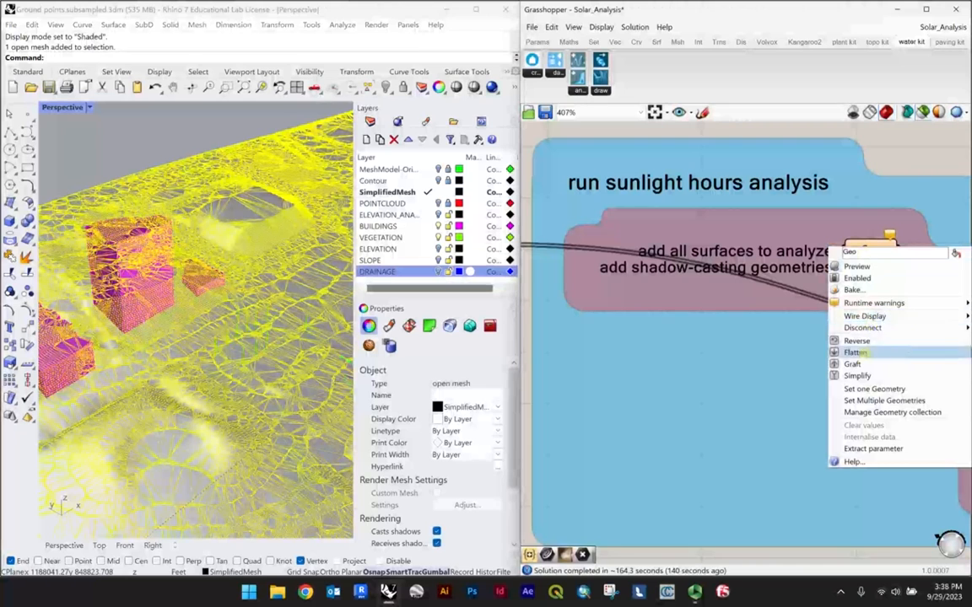
{"action": "left_click", "coordinate": [854, 389]}
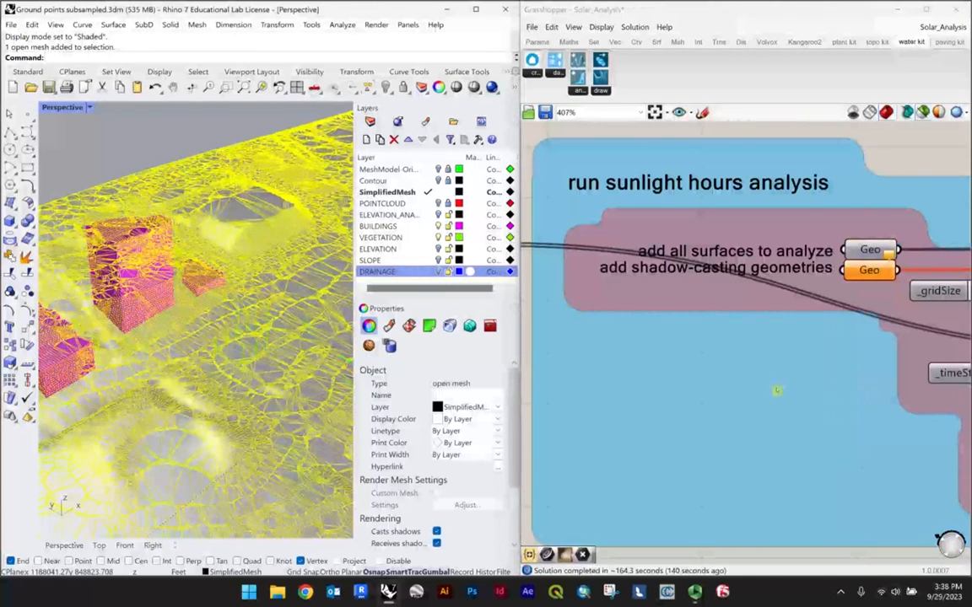
{"action": "left_click", "coordinate": [166, 133]}
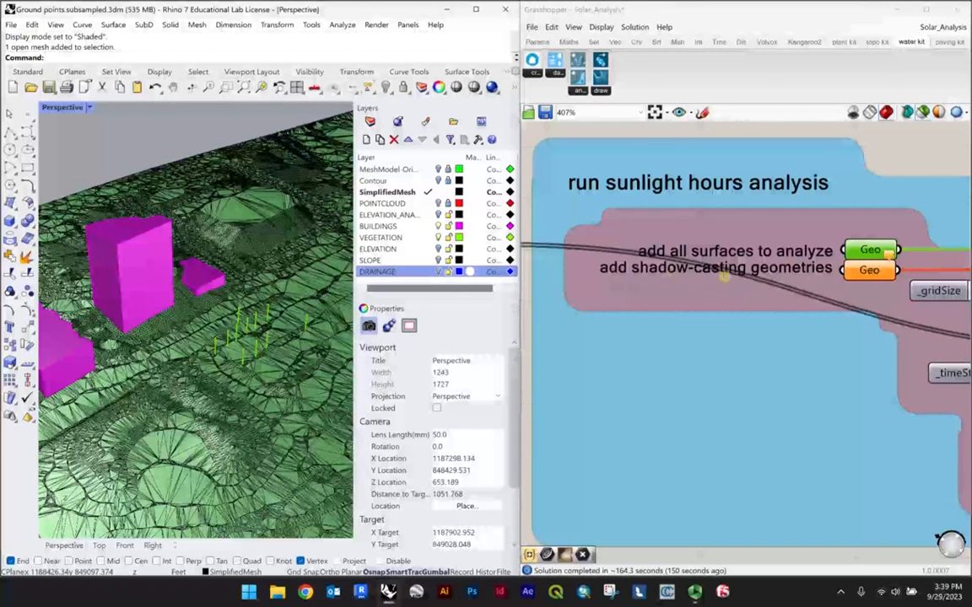
Step: Set the four building extrusions as multiple geometries in the shadow-casting Geo parameter and deselect them
{"action": "right_click_drag", "start_coordinate": [279, 232], "coordinate": [159, 256]}
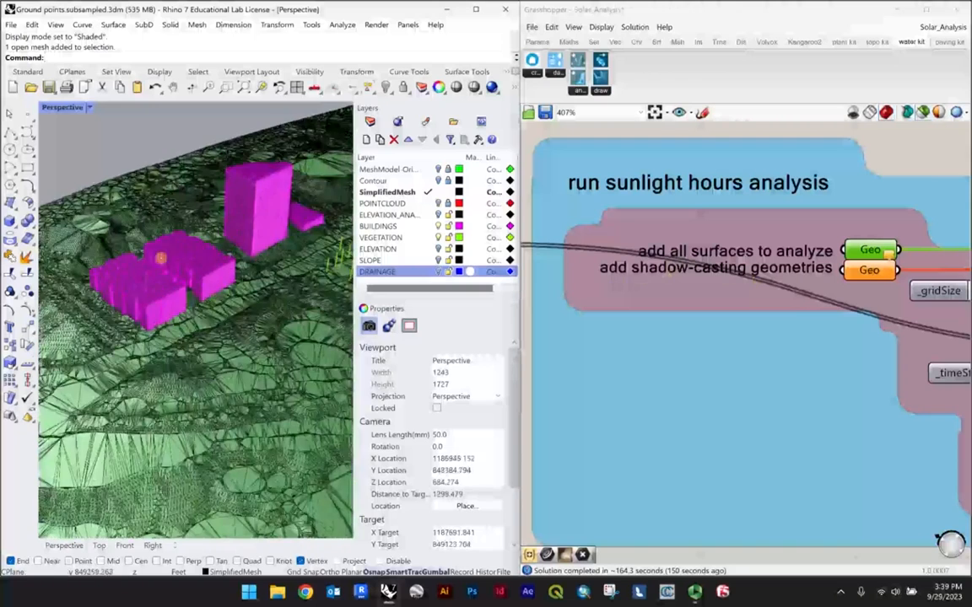
{"action": "left_click", "coordinate": [127, 250]}
{"action": "left_click", "coordinate": [202, 224], "text": "shift"}
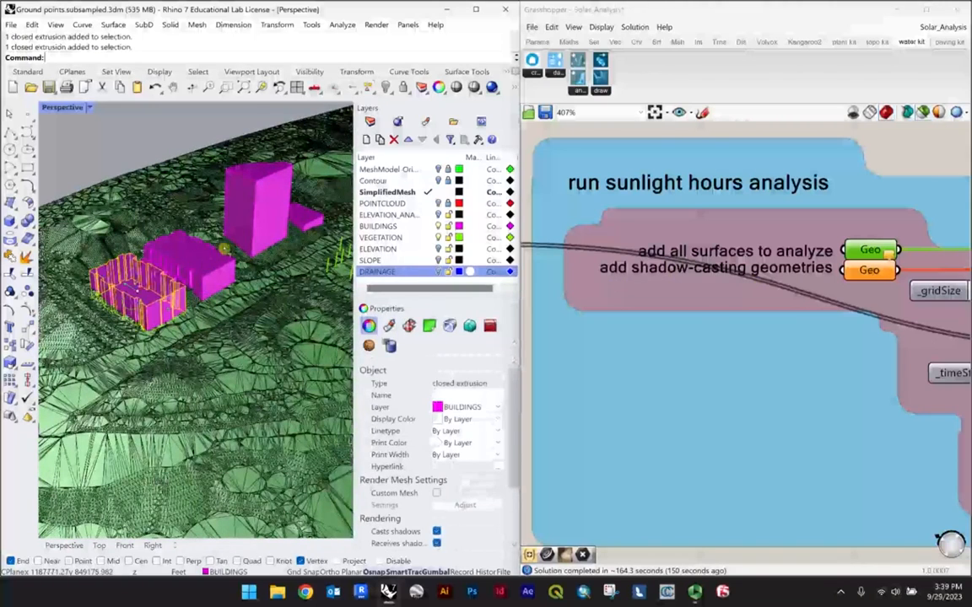
{"action": "left_click", "coordinate": [261, 211], "text": "shift"}
{"action": "scroll", "coordinate": [305, 221], "scroll_direction": "up", "scroll_amount": 2}
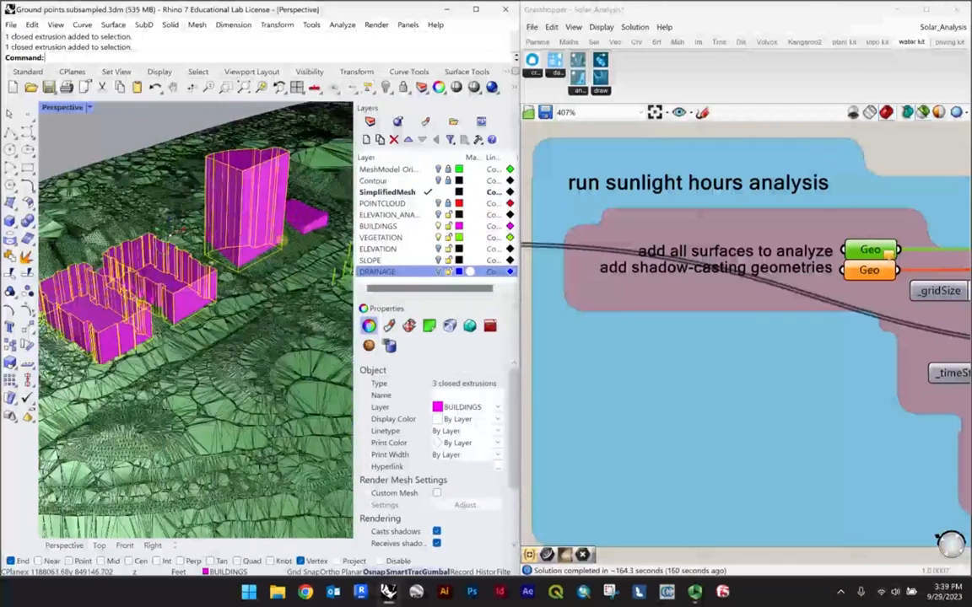
{"action": "left_click", "coordinate": [300, 221], "text": "shift"}
{"action": "scroll", "coordinate": [223, 271], "scroll_direction": "down", "scroll_amount": 2}
{"action": "right_click_drag", "start_coordinate": [251, 280], "coordinate": [188, 263]}
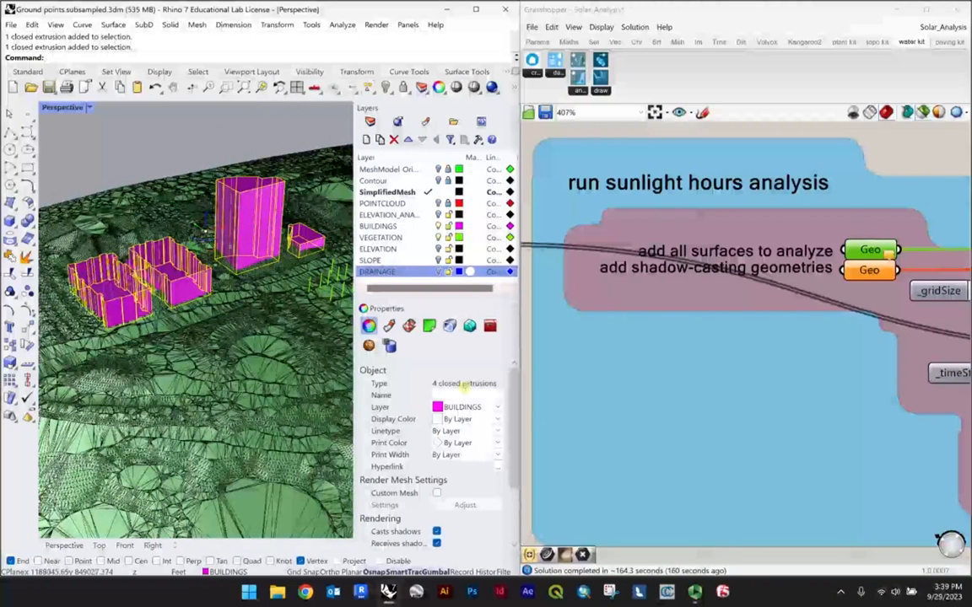
{"action": "scroll", "coordinate": [148, 251], "scroll_direction": "down", "scroll_amount": 3}
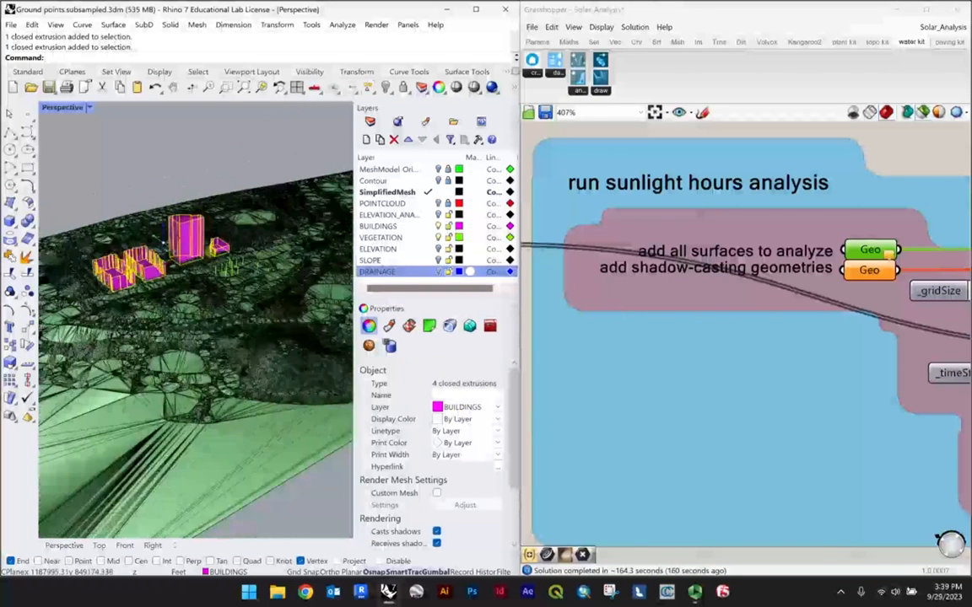
{"action": "scroll", "coordinate": [148, 251], "scroll_direction": "down", "scroll_amount": 2}
{"action": "scroll", "coordinate": [253, 244], "scroll_direction": "up", "scroll_amount": 5}
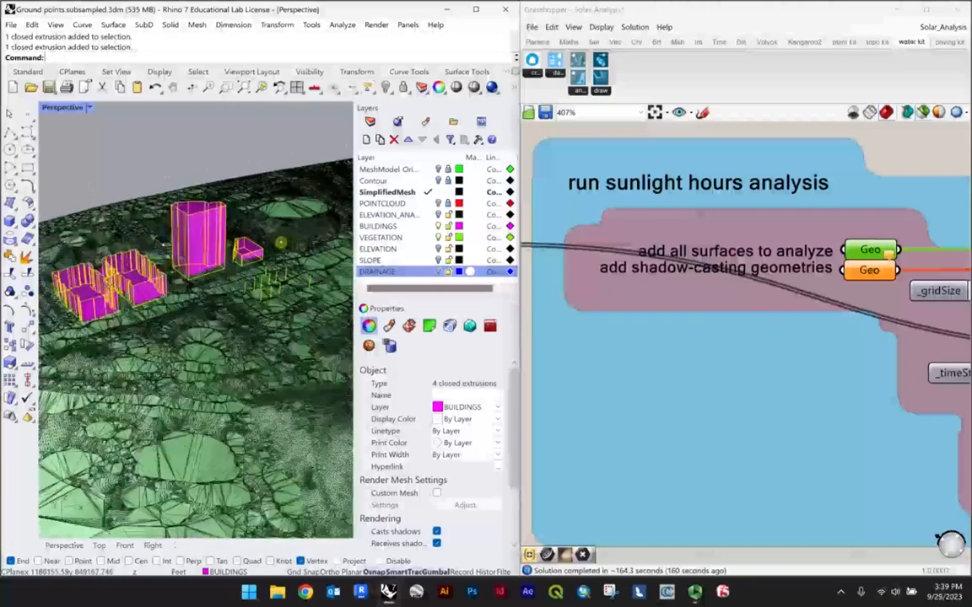
{"action": "right_click_drag", "start_coordinate": [253, 245], "coordinate": [230, 260]}
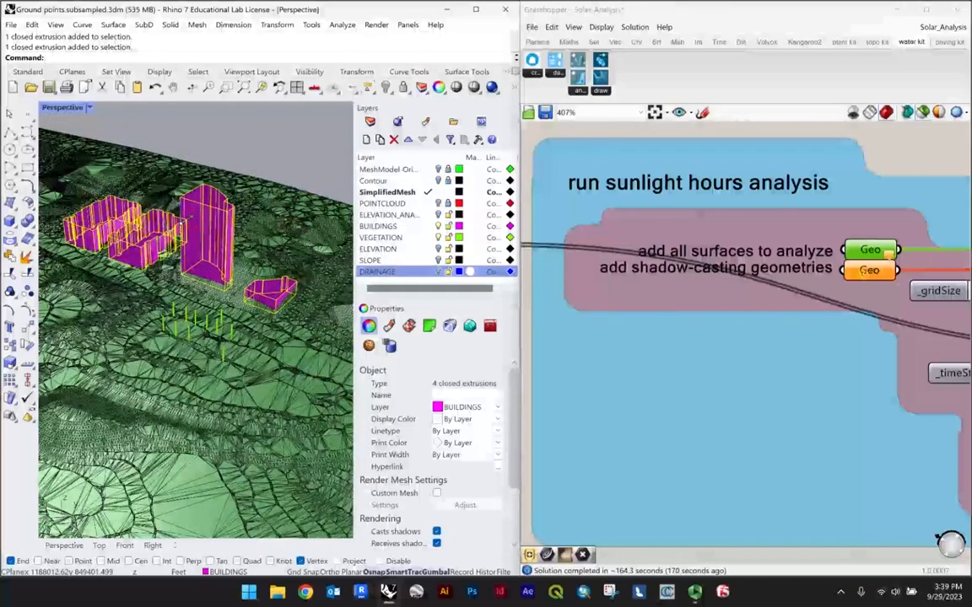
{"action": "right_click", "coordinate": [863, 271]}
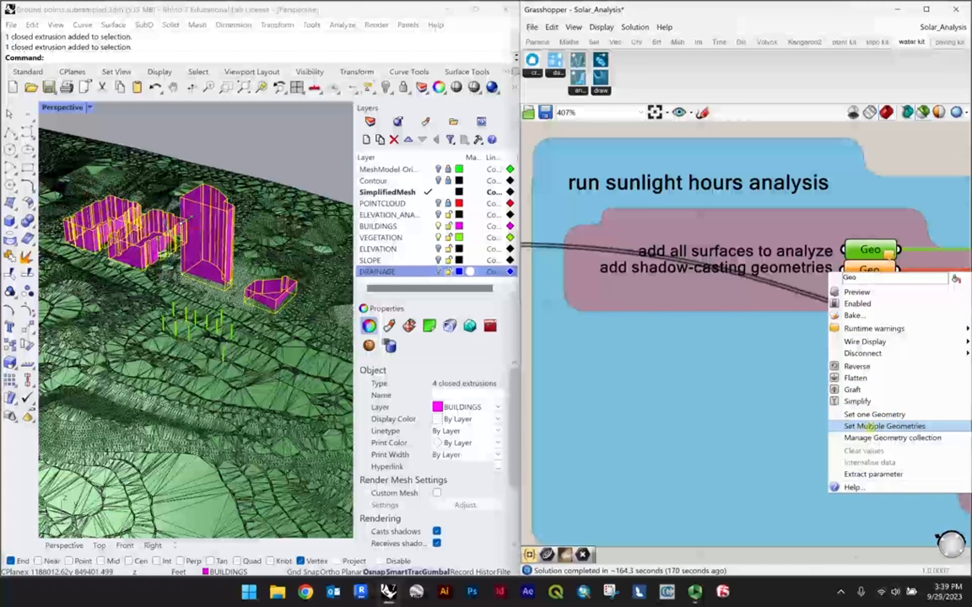
{"action": "left_click", "coordinate": [872, 426]}
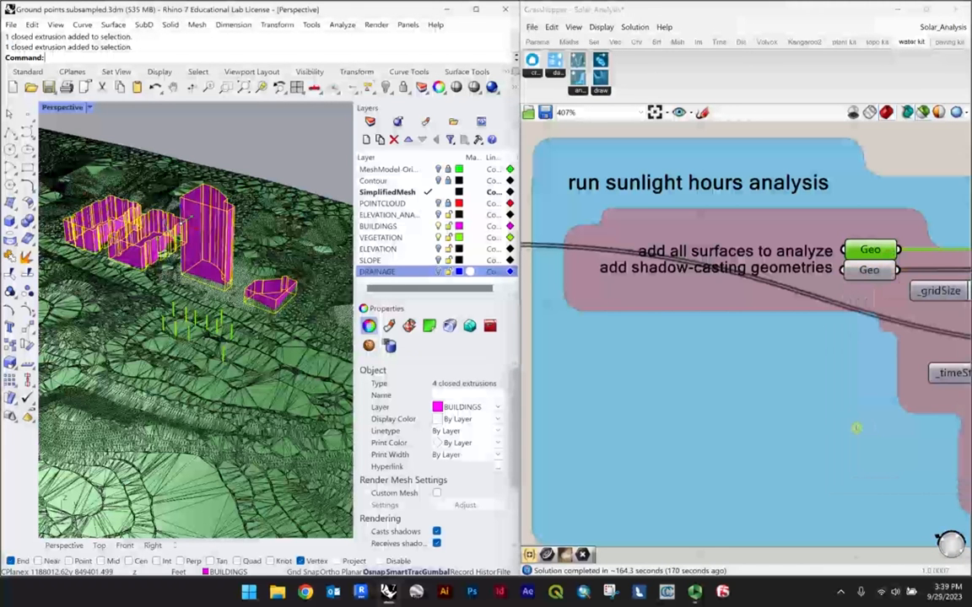
{"action": "scroll", "coordinate": [268, 171], "scroll_direction": "down", "scroll_amount": 2}
{"action": "left_click", "coordinate": [269, 158]}
{"action": "scroll", "coordinate": [797, 278], "scroll_direction": "down", "scroll_amount": 4}
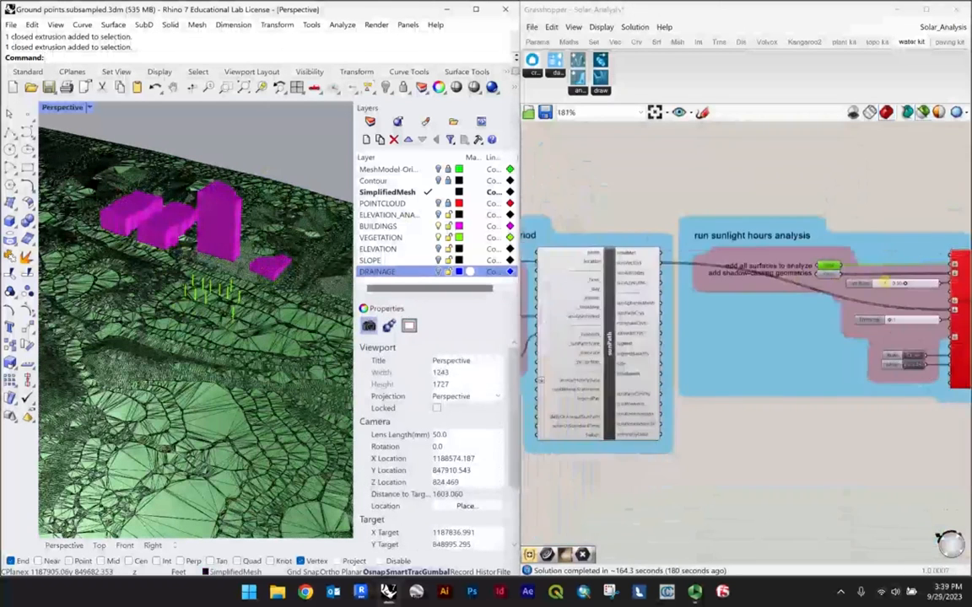
Step: Examine the inputs of the sunlightHoursAnalysis component and its sunlightHoursMesh connection to the analysis surface parameter
{"action": "right_click_drag", "start_coordinate": [884, 281], "coordinate": [764, 275]}
{"action": "scroll", "coordinate": [935, 278], "scroll_direction": "up", "scroll_amount": 3}
{"action": "left_click", "coordinate": [912, 263]}
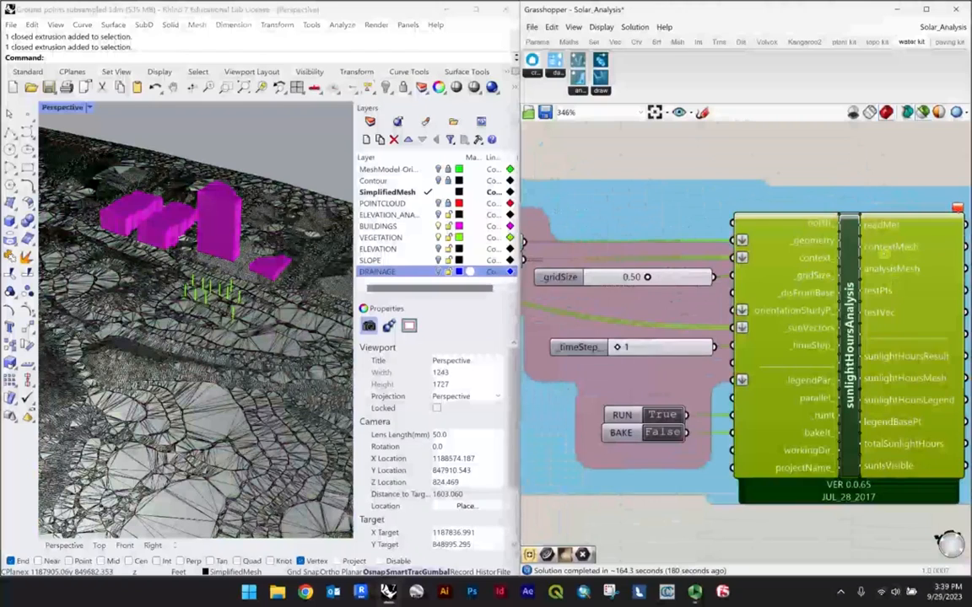
{"action": "scroll", "coordinate": [631, 256], "scroll_direction": "down", "scroll_amount": 2}
{"action": "left_click", "coordinate": [707, 185]}
{"action": "scroll", "coordinate": [847, 232], "scroll_direction": "up", "scroll_amount": 2}
{"action": "scroll", "coordinate": [730, 211], "scroll_direction": "down", "scroll_amount": 1}
{"action": "scroll", "coordinate": [730, 210], "scroll_direction": "down", "scroll_amount": 1}
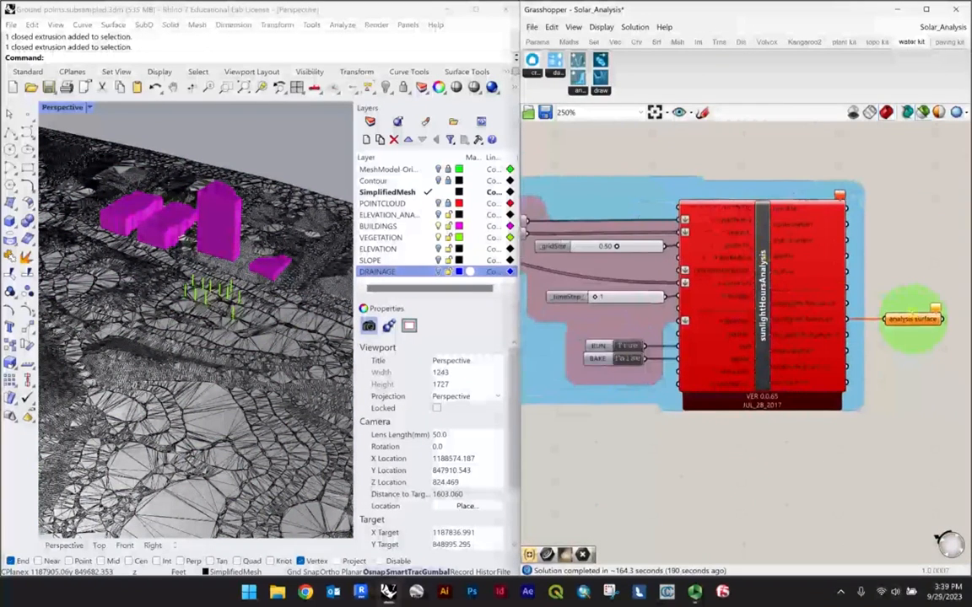
{"action": "scroll", "coordinate": [853, 211], "scroll_direction": "up", "scroll_amount": 3}
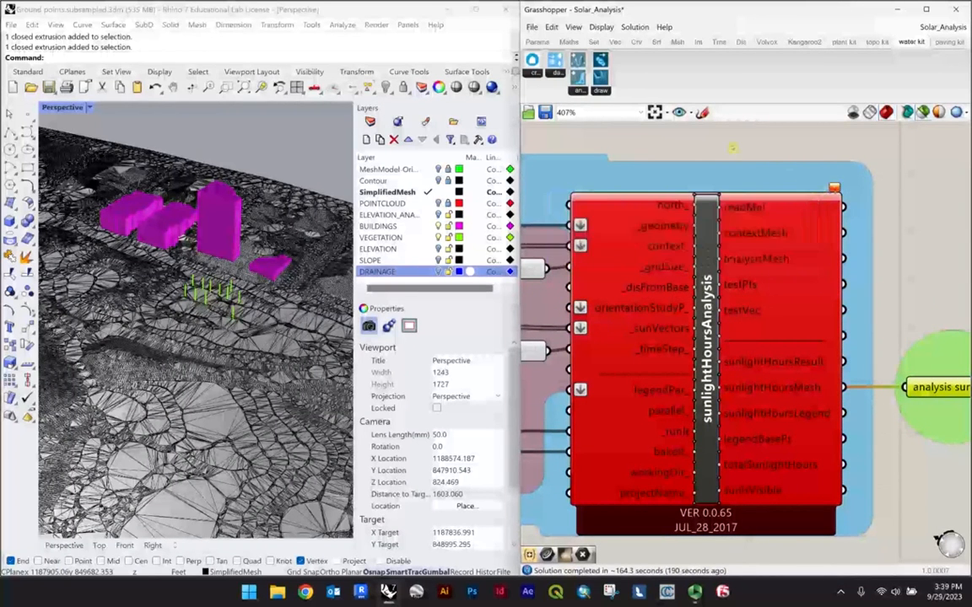
{"action": "scroll", "coordinate": [886, 270], "scroll_direction": "down", "scroll_amount": 6}
Step: Save the Rhino model and close Rhino without saving the changes to the Solar_Analysis definition
{"action": "right_click_drag", "start_coordinate": [193, 248], "coordinate": [253, 270]}
{"action": "scroll", "coordinate": [253, 268], "scroll_direction": "down", "scroll_amount": 4}
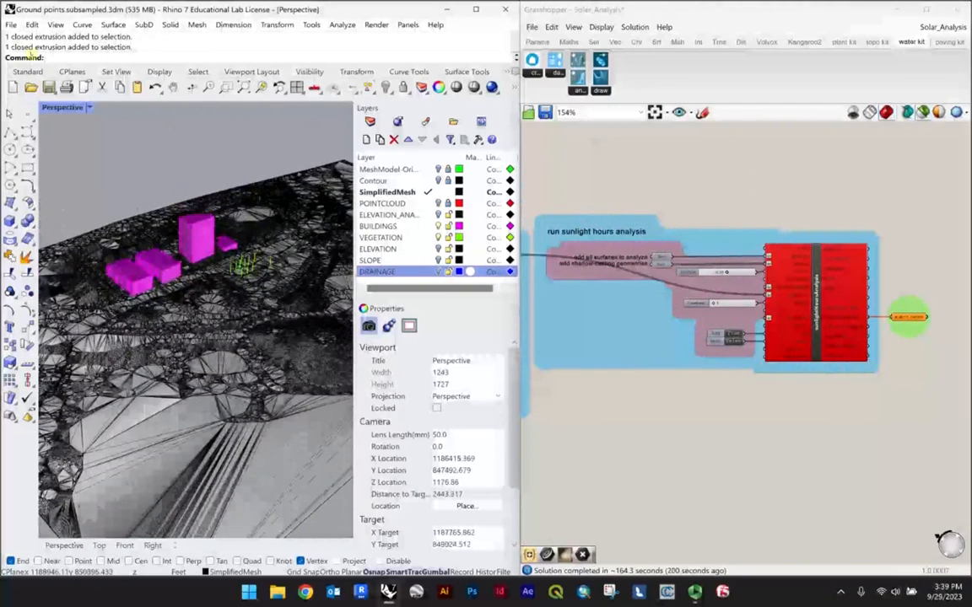
{"action": "left_click", "coordinate": [10, 25]}
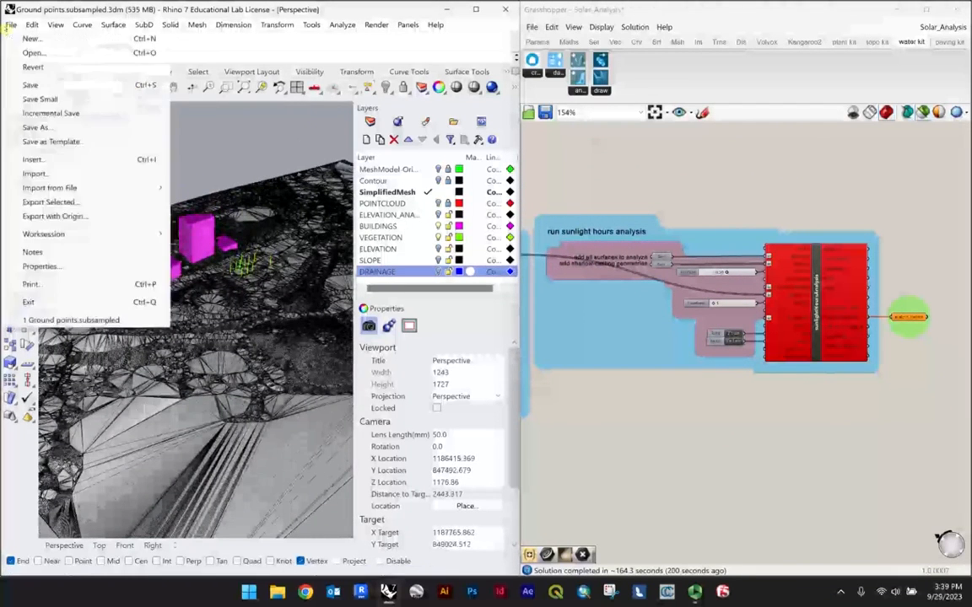
{"action": "left_click", "coordinate": [30, 85]}
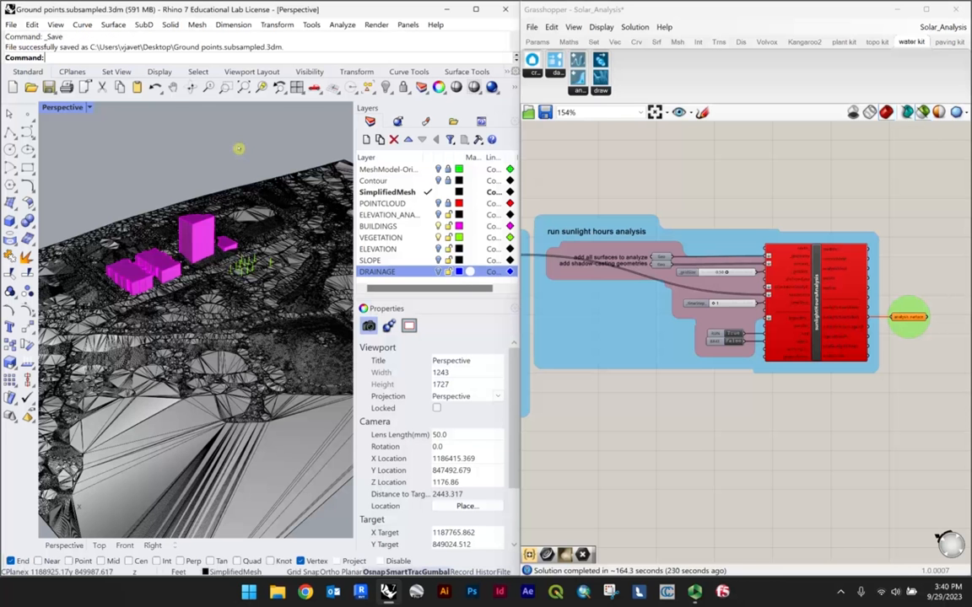
{"action": "left_click", "coordinate": [506, 9]}
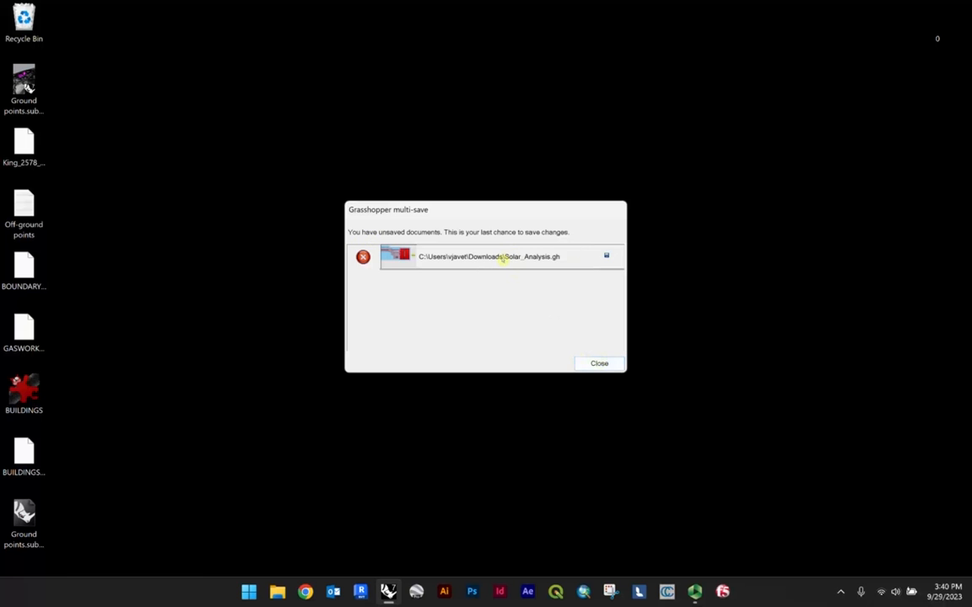
{"action": "left_click", "coordinate": [599, 364]}
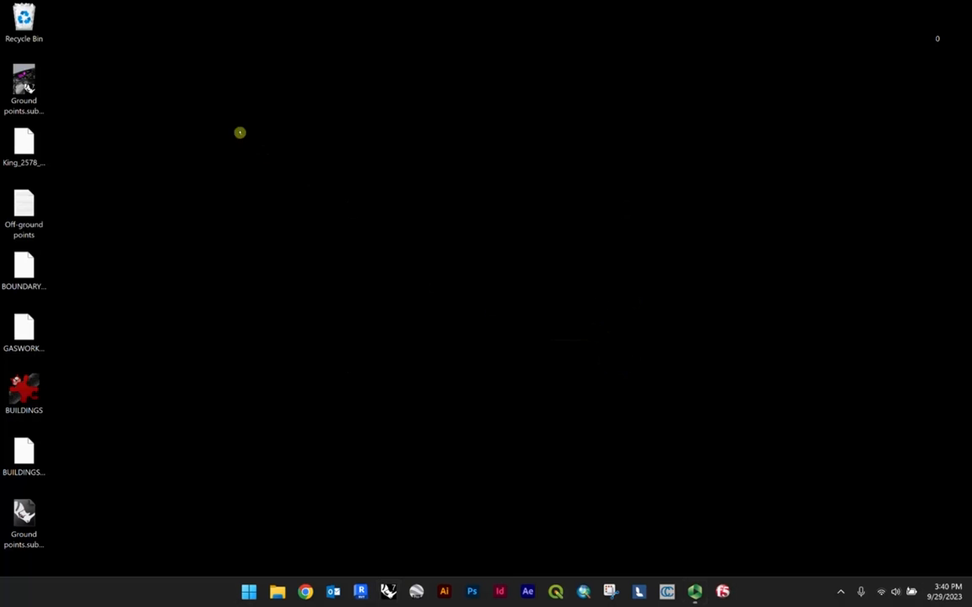
Step: Reopen the Ground points.subsampled Rhino model from the desktop
{"action": "left_click", "coordinate": [26, 84]}
{"action": "left_click", "coordinate": [766, 407]}
{"action": "left_click", "coordinate": [749, 390]}
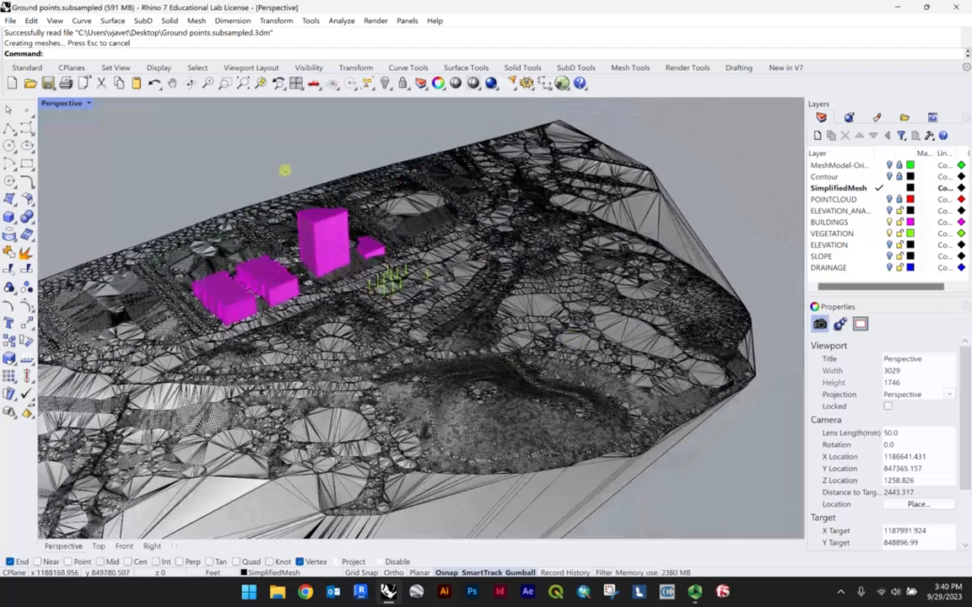
Step: Launch Grasshopper and place its window beside the perspective view
{"action": "type", "text": "rasshopper"}
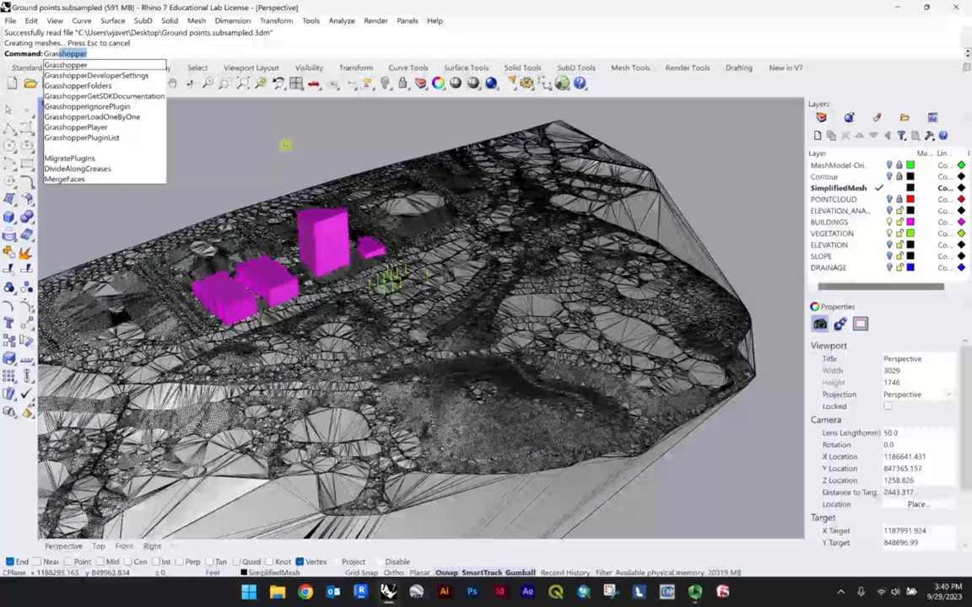
{"action": "key", "text": "Return"}
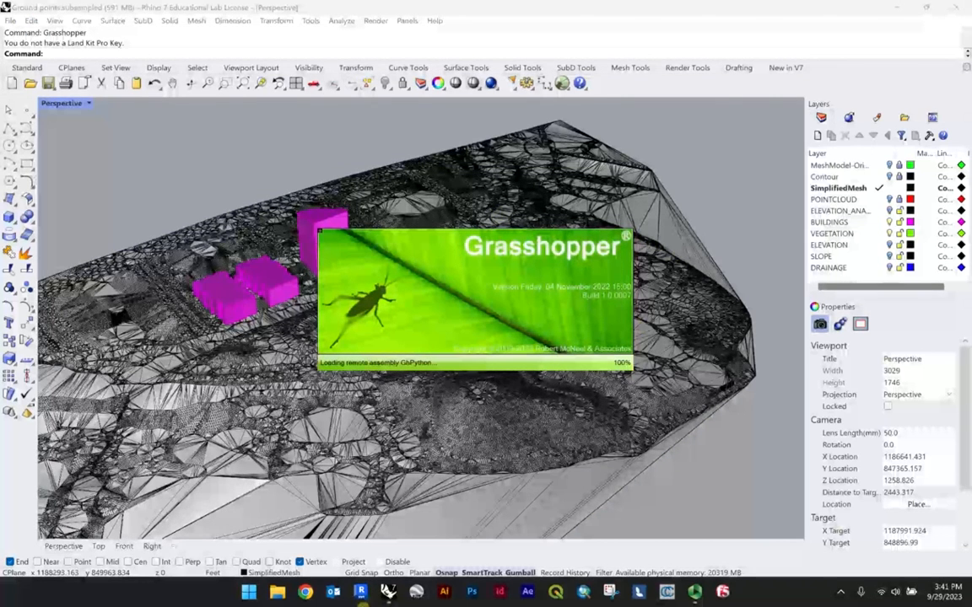
{"action": "mouse_move", "coordinate": [386, 594]}
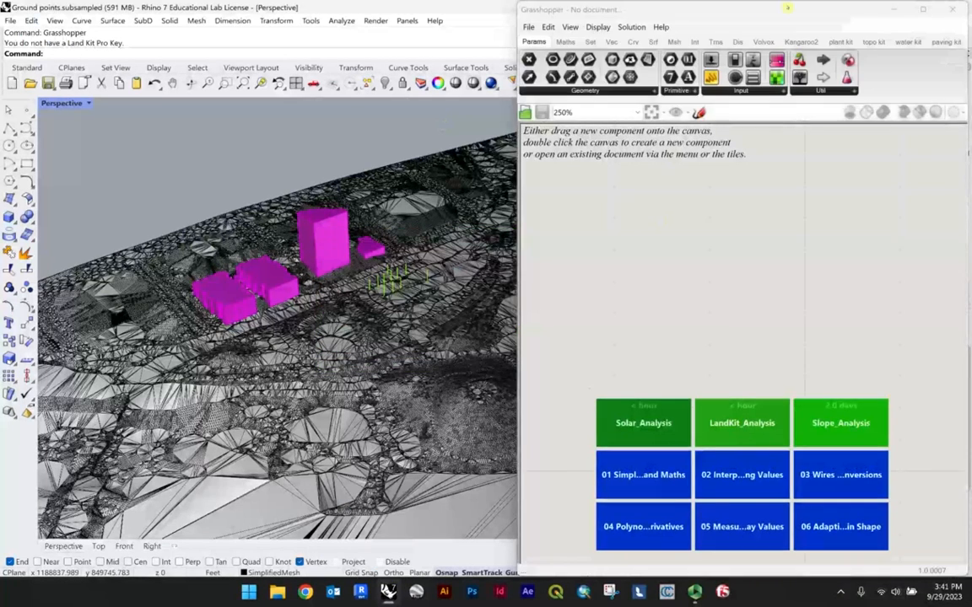
{"action": "left_click_drag", "start_coordinate": [787, 9], "coordinate": [966, 66]}
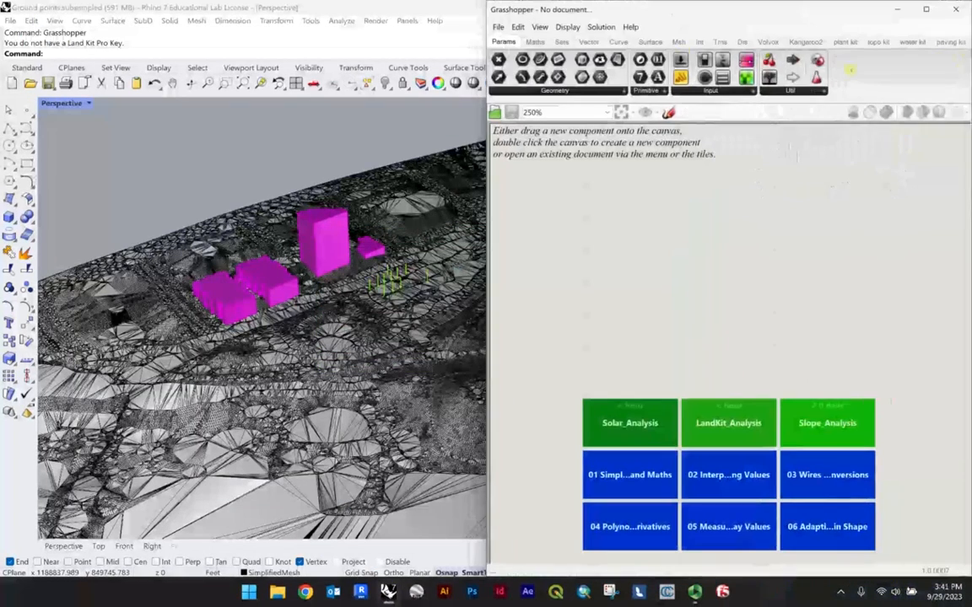
Step: Open the recent Solar_Analysis definition and load the USA_WA_Seattle-Tacoma EPW weather file for it
{"action": "left_click", "coordinate": [634, 431]}
{"action": "left_click", "coordinate": [708, 232]}
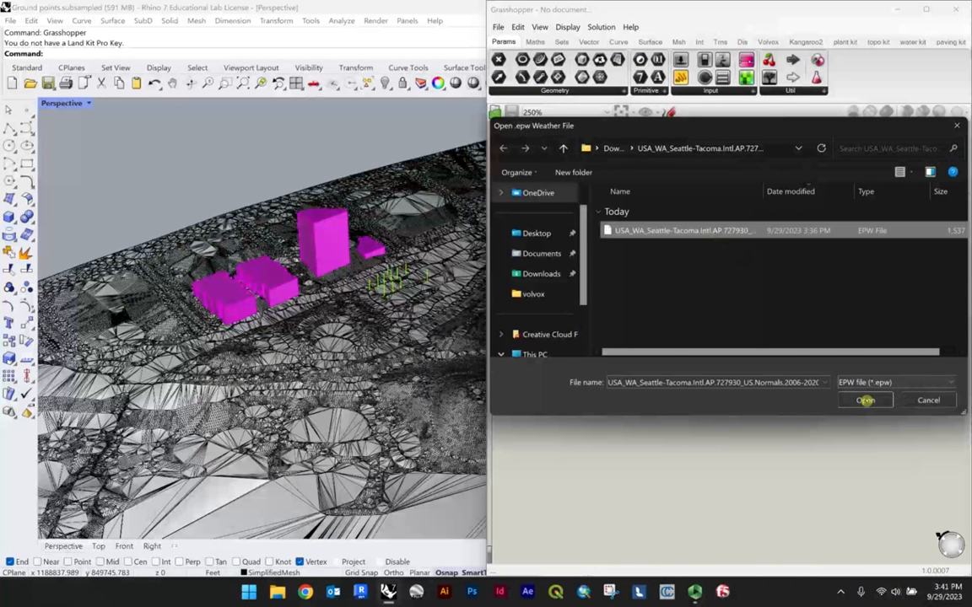
{"action": "left_click", "coordinate": [864, 400]}
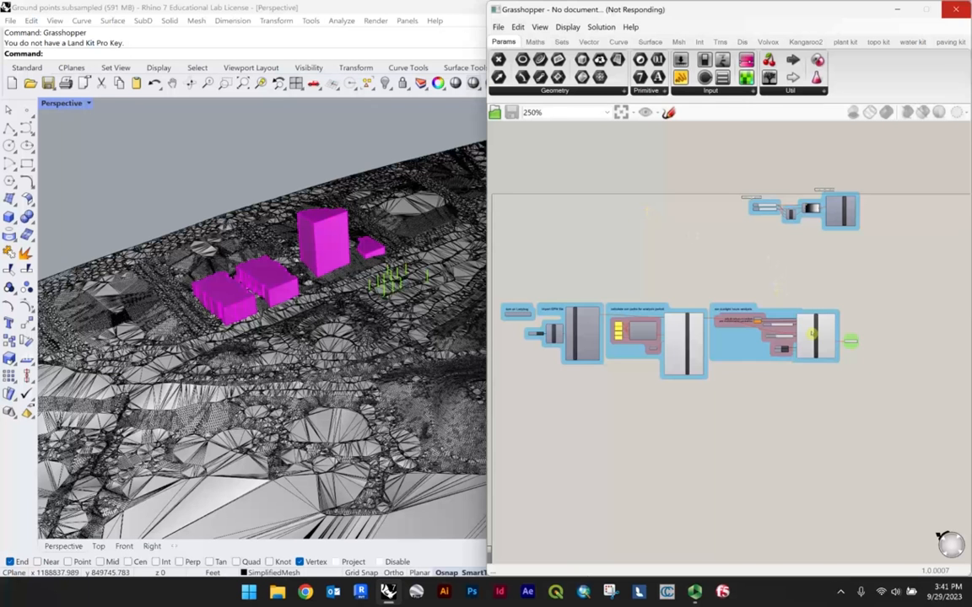
{"action": "scroll", "coordinate": [685, 289], "scroll_direction": "up", "scroll_amount": 6}
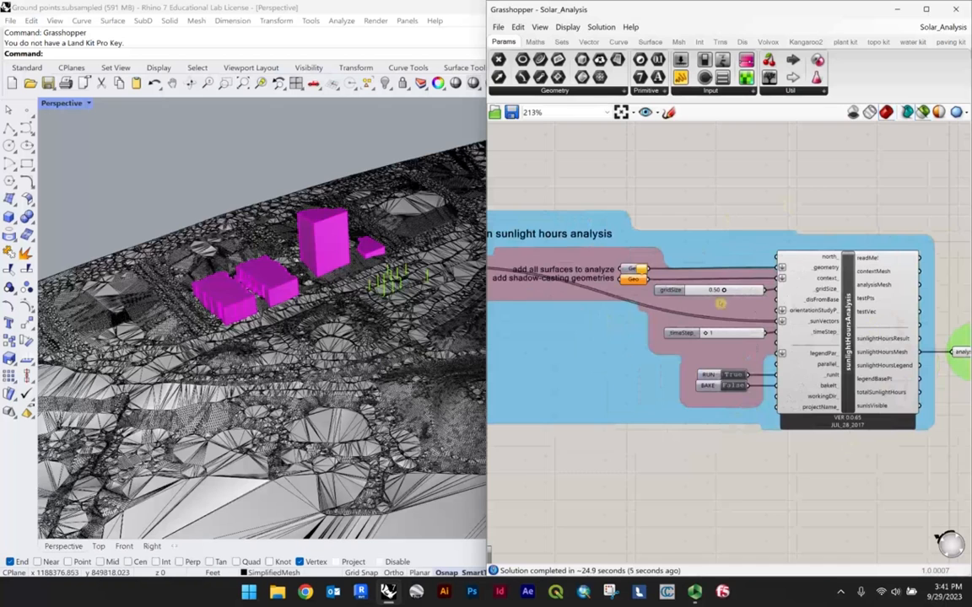
Step: Clear the stored values of the Geo parameter for shadow-casting geometries
{"action": "right_click_drag", "start_coordinate": [317, 166], "coordinate": [444, 240]}
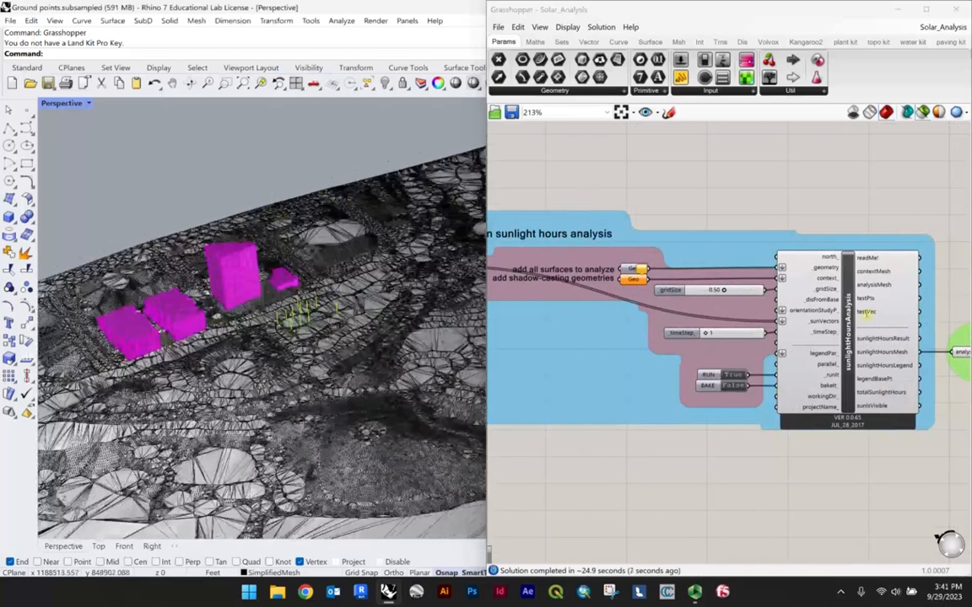
{"action": "scroll", "coordinate": [914, 351], "scroll_direction": "up", "scroll_amount": 1}
{"action": "scroll", "coordinate": [824, 317], "scroll_direction": "down", "scroll_amount": 4}
{"action": "scroll", "coordinate": [859, 319], "scroll_direction": "up", "scroll_amount": 3}
{"action": "scroll", "coordinate": [609, 278], "scroll_direction": "up", "scroll_amount": 3}
{"action": "right_click", "coordinate": [571, 261]}
{"action": "left_click", "coordinate": [594, 439]}
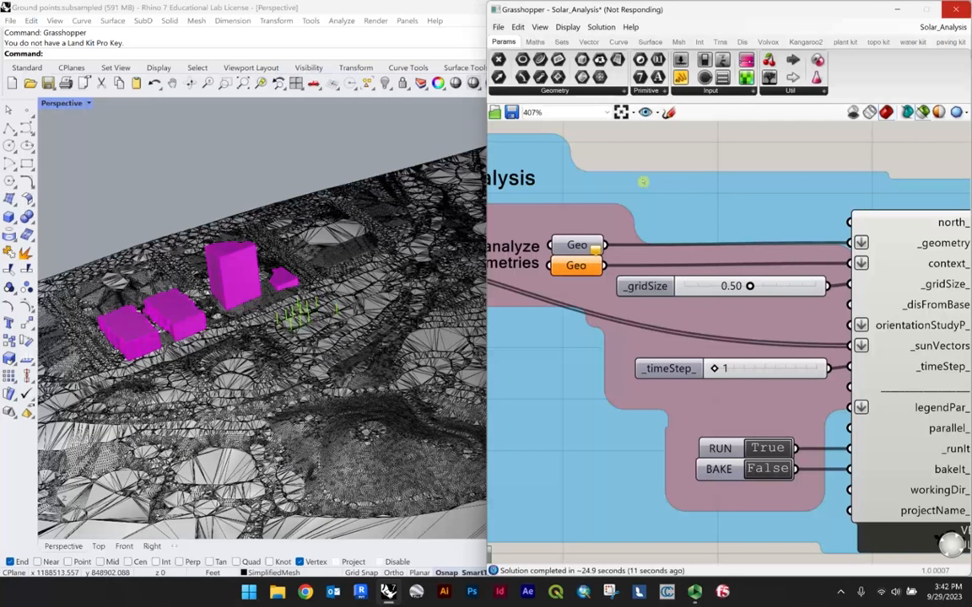
Step: Clear the stored values of the Geo parameter for surfaces to analyze
{"action": "scroll", "coordinate": [650, 223], "scroll_direction": "down", "scroll_amount": 2}
{"action": "scroll", "coordinate": [632, 233], "scroll_direction": "up", "scroll_amount": 4}
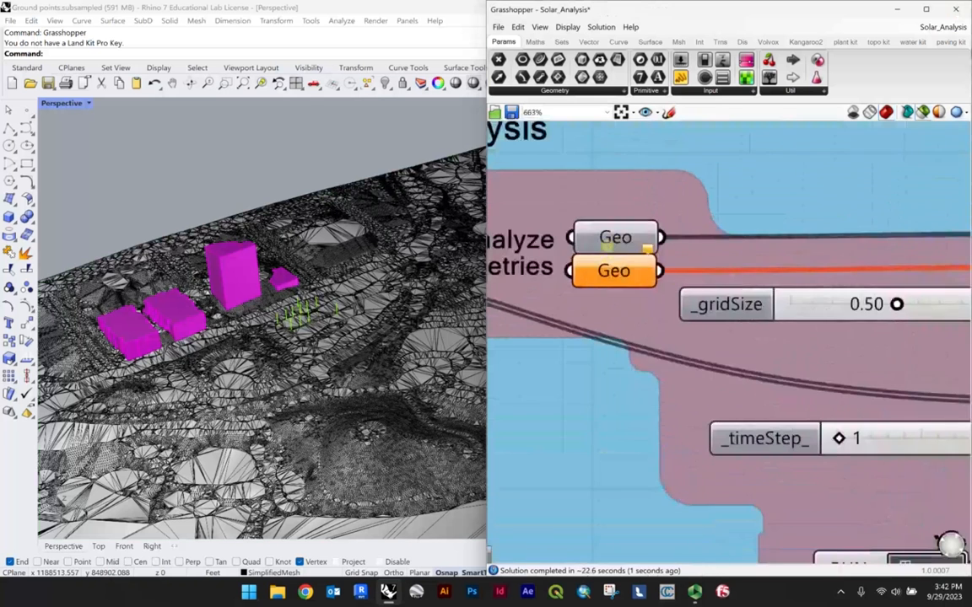
{"action": "left_click", "coordinate": [607, 242]}
{"action": "right_click", "coordinate": [609, 242]}
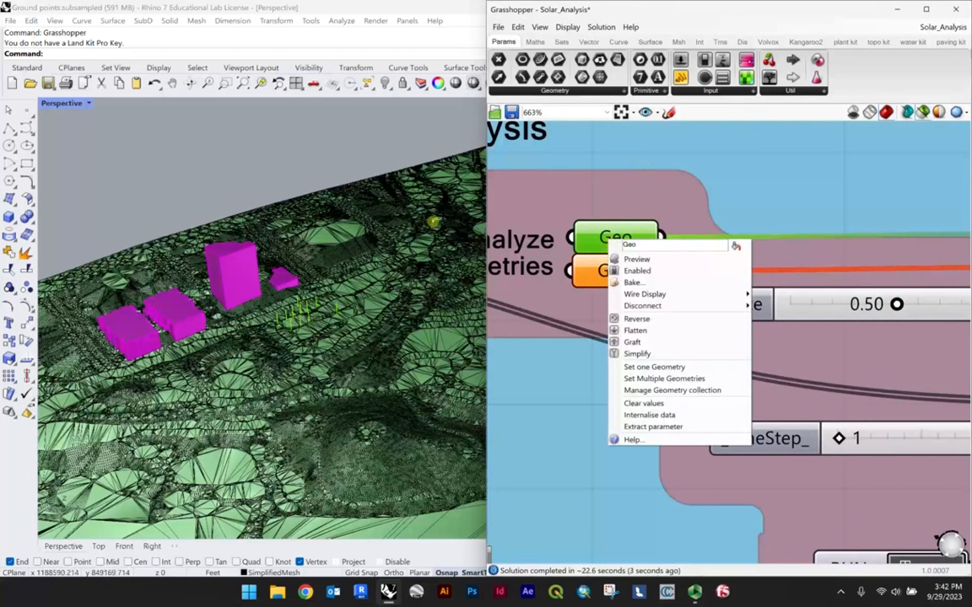
{"action": "left_click", "coordinate": [277, 169]}
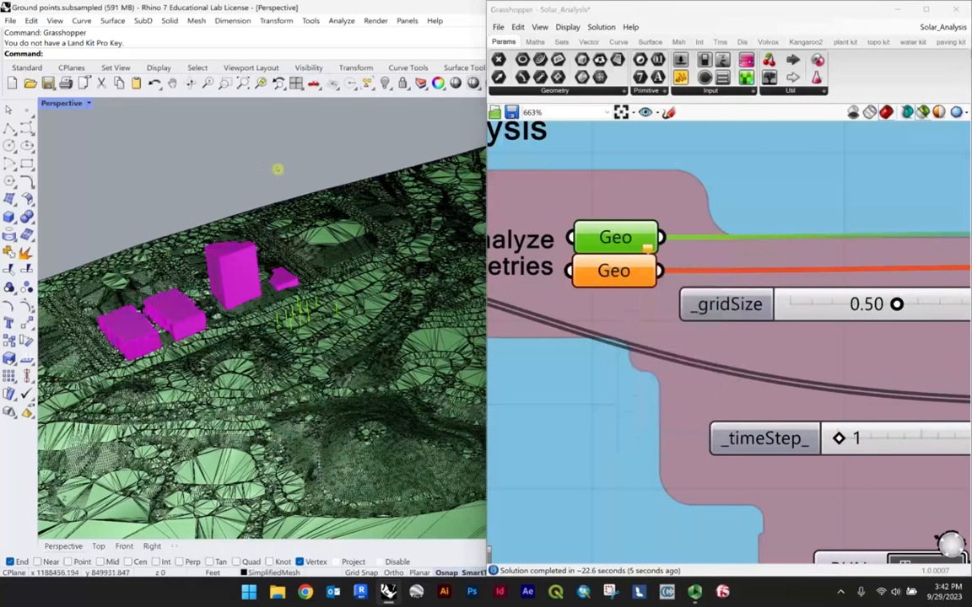
{"action": "scroll", "coordinate": [354, 226], "scroll_direction": "up", "scroll_amount": 2}
{"action": "right_click", "coordinate": [610, 238]}
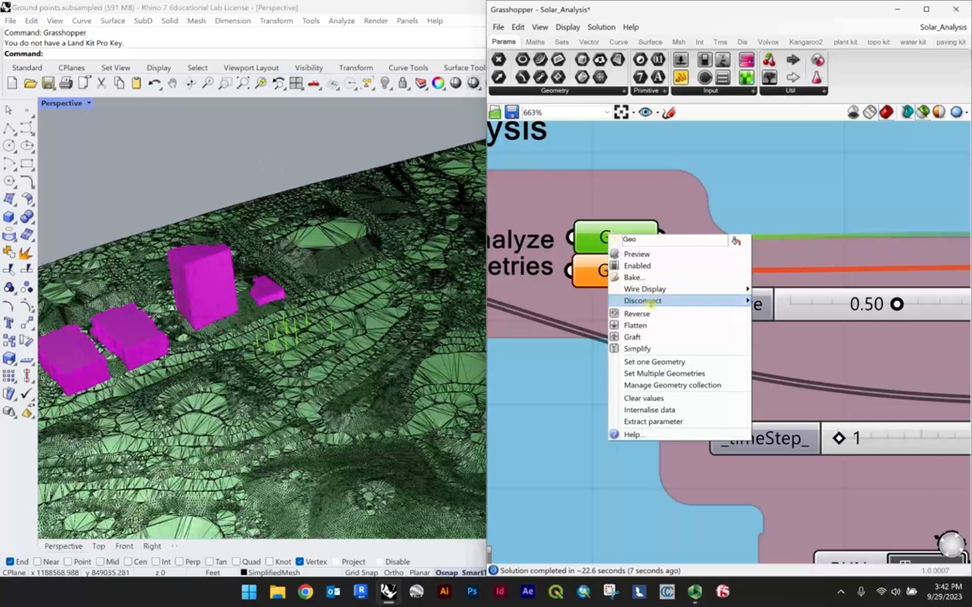
{"action": "left_click", "coordinate": [644, 398]}
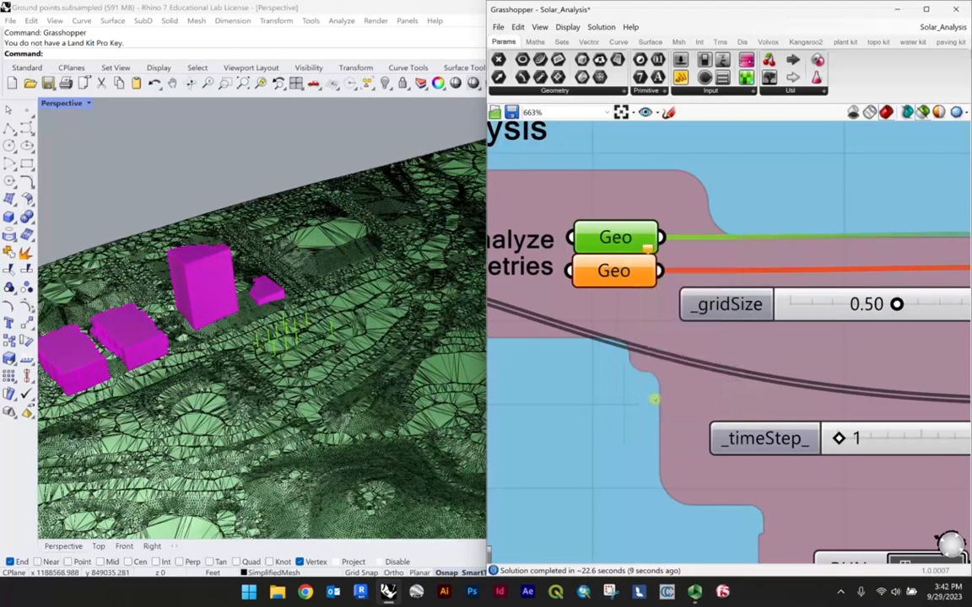
Step: Set the SimplifiedMesh terrain as the one geometry of the surfaces-to-analyze Geo parameter
{"action": "left_click", "coordinate": [341, 236]}
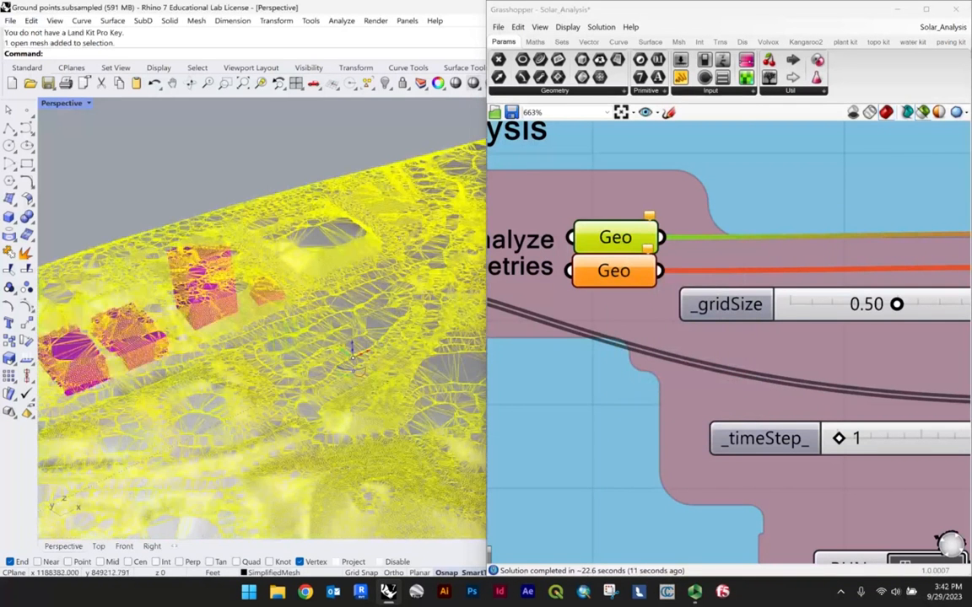
{"action": "right_click", "coordinate": [611, 237]}
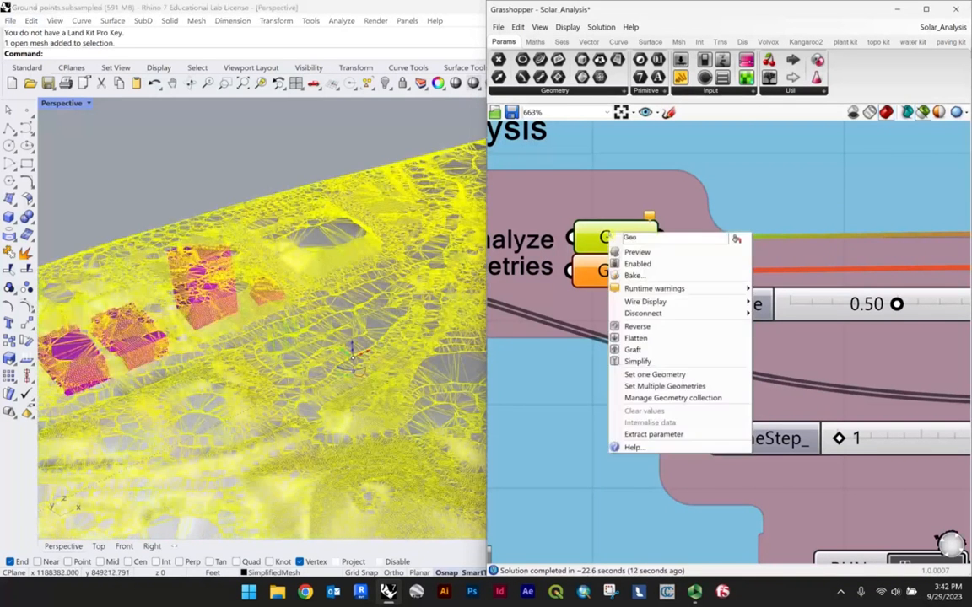
{"action": "left_click", "coordinate": [655, 375]}
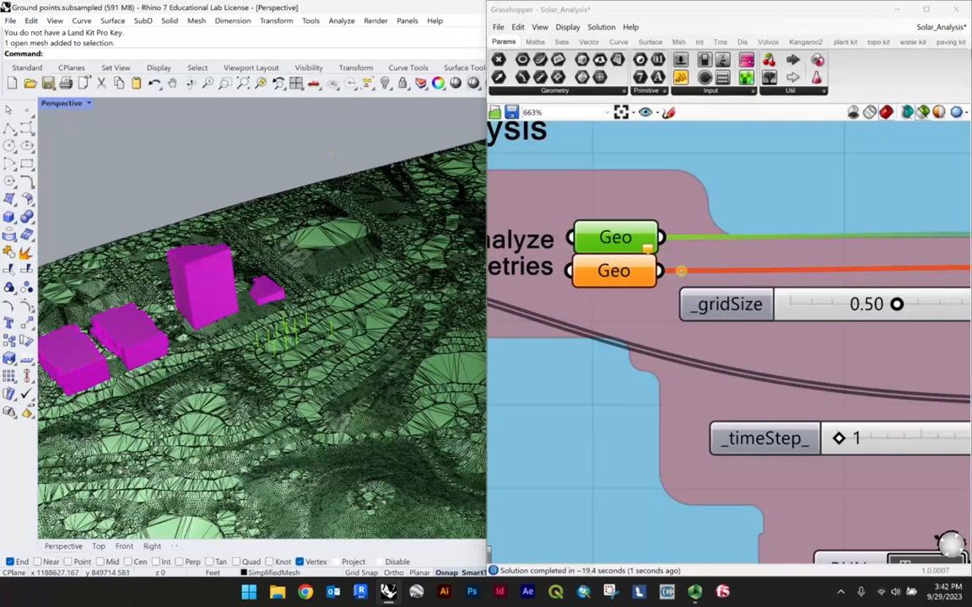
Step: Select the four magenta building extrusions on the terrain
{"action": "scroll", "coordinate": [654, 268], "scroll_direction": "down", "scroll_amount": 4}
{"action": "scroll", "coordinate": [638, 272], "scroll_direction": "up", "scroll_amount": 3}
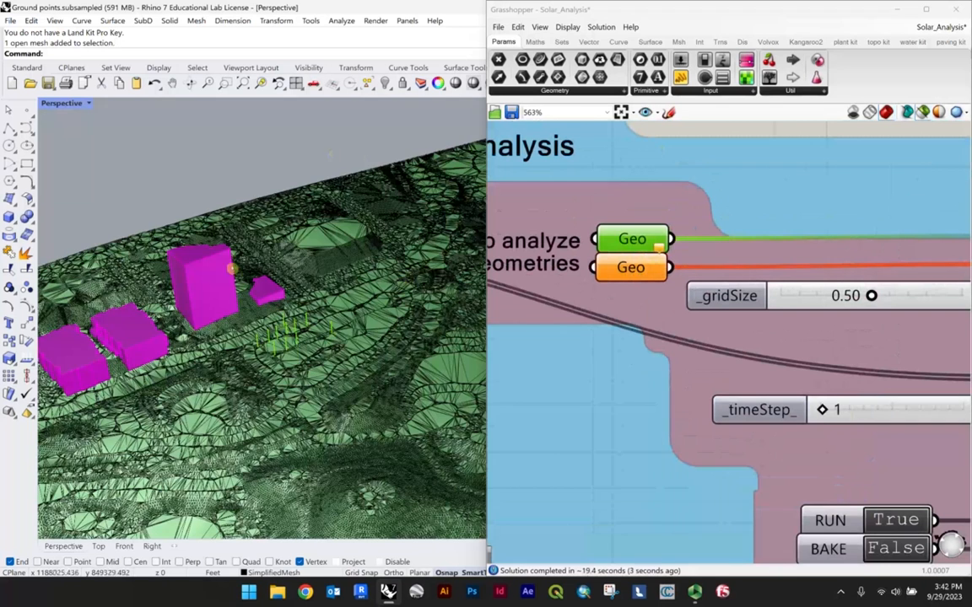
{"action": "scroll", "coordinate": [219, 269], "scroll_direction": "down", "scroll_amount": 5}
{"action": "scroll", "coordinate": [169, 301], "scroll_direction": "up", "scroll_amount": 6}
{"action": "left_click", "coordinate": [97, 339]}
{"action": "left_click", "coordinate": [164, 289]}
{"action": "left_click", "coordinate": [234, 224]}
{"action": "left_click", "coordinate": [334, 267], "text": "shift"}
Step: Examine from several angles how the selected buildings and the vegetation lines sit on the terrain
{"action": "scroll", "coordinate": [232, 242], "scroll_direction": "down", "scroll_amount": 6}
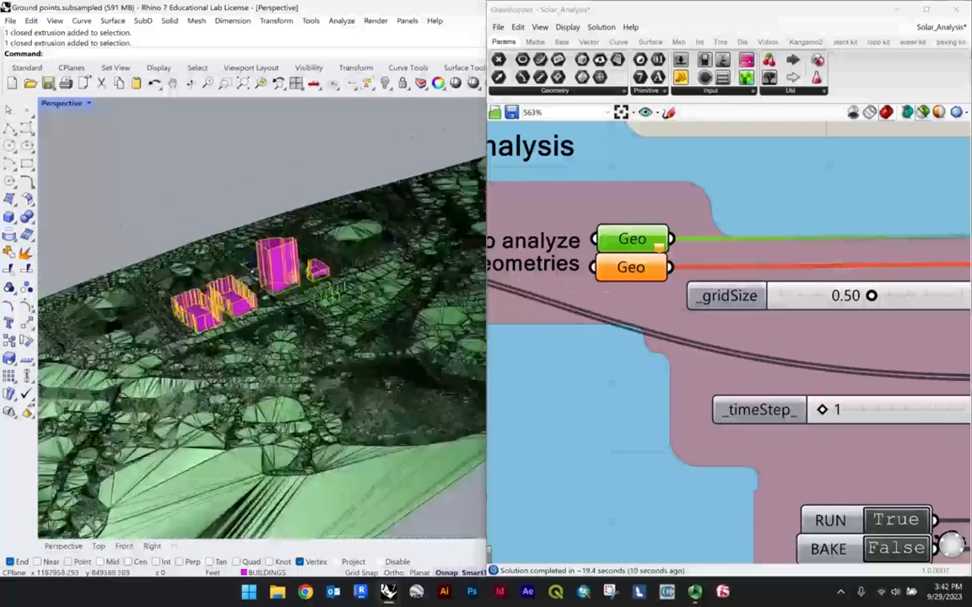
{"action": "mouse_move", "coordinate": [253, 270]}
{"action": "right_mouse_down"}
{"action": "mouse_move", "coordinate": [270, 241]}
{"action": "mouse_move", "coordinate": [240, 271]}
{"action": "right_mouse_up"}
{"action": "scroll", "coordinate": [270, 241], "scroll_direction": "up", "scroll_amount": 4}
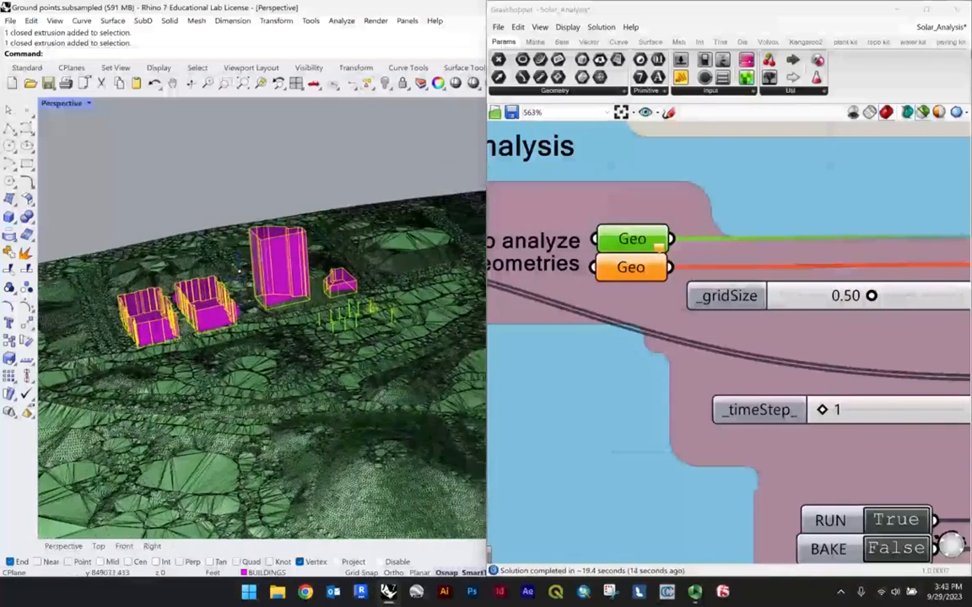
{"action": "right_click_drag", "start_coordinate": [331, 280], "coordinate": [275, 282]}
{"action": "right_click_drag", "start_coordinate": [342, 240], "coordinate": [223, 259], "text": "shift"}
{"action": "scroll", "coordinate": [266, 278], "scroll_direction": "up", "scroll_amount": 3}
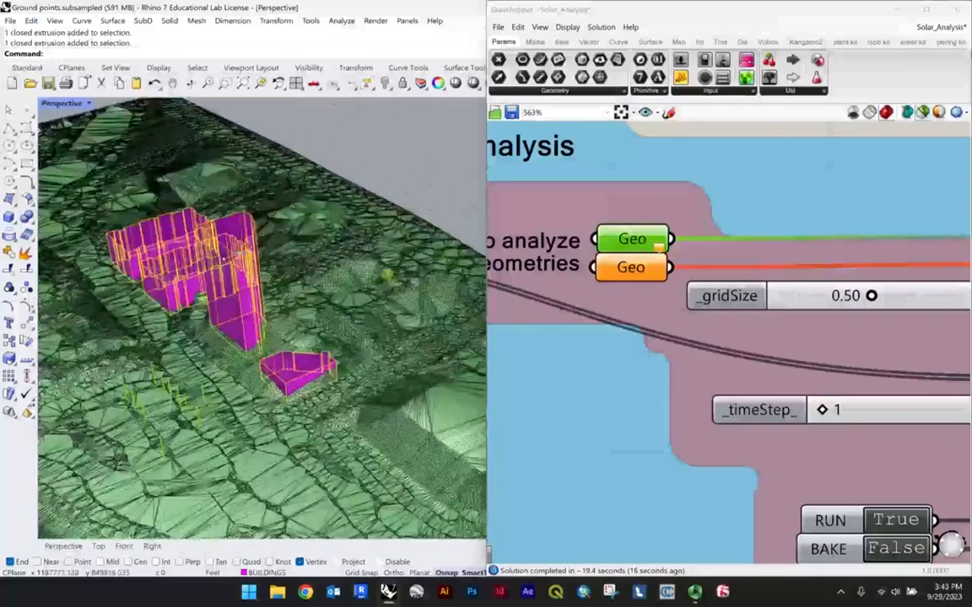
{"action": "right_click_drag", "start_coordinate": [388, 276], "coordinate": [375, 269]}
{"action": "scroll", "coordinate": [346, 281], "scroll_direction": "down", "scroll_amount": 4}
{"action": "right_click_drag", "start_coordinate": [237, 343], "coordinate": [262, 363]}
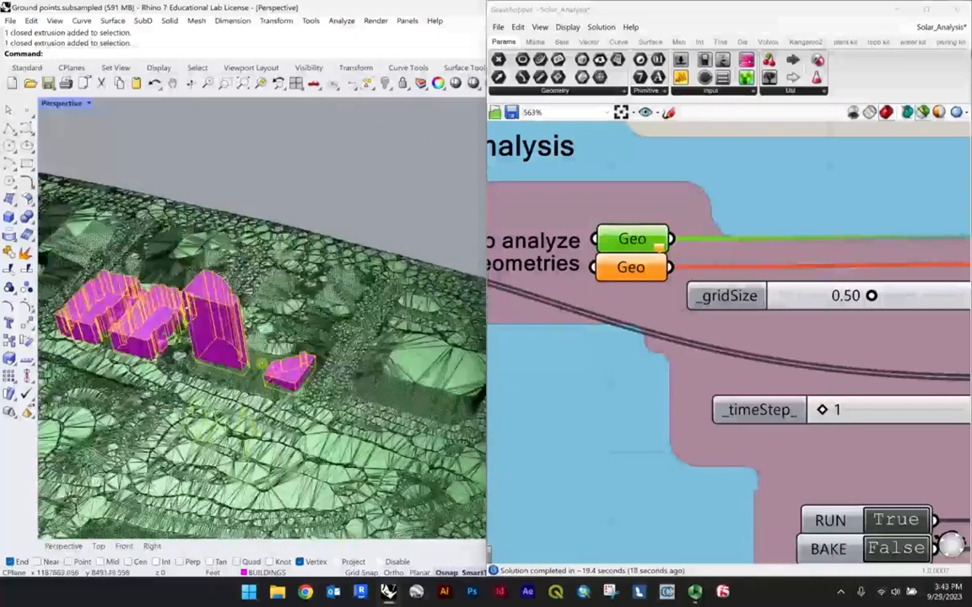
{"action": "right_click_drag", "start_coordinate": [196, 377], "coordinate": [255, 301], "text": "shift"}
{"action": "scroll", "coordinate": [303, 344], "scroll_direction": "up", "scroll_amount": 4}
{"action": "right_click_drag", "start_coordinate": [304, 384], "coordinate": [308, 341]}
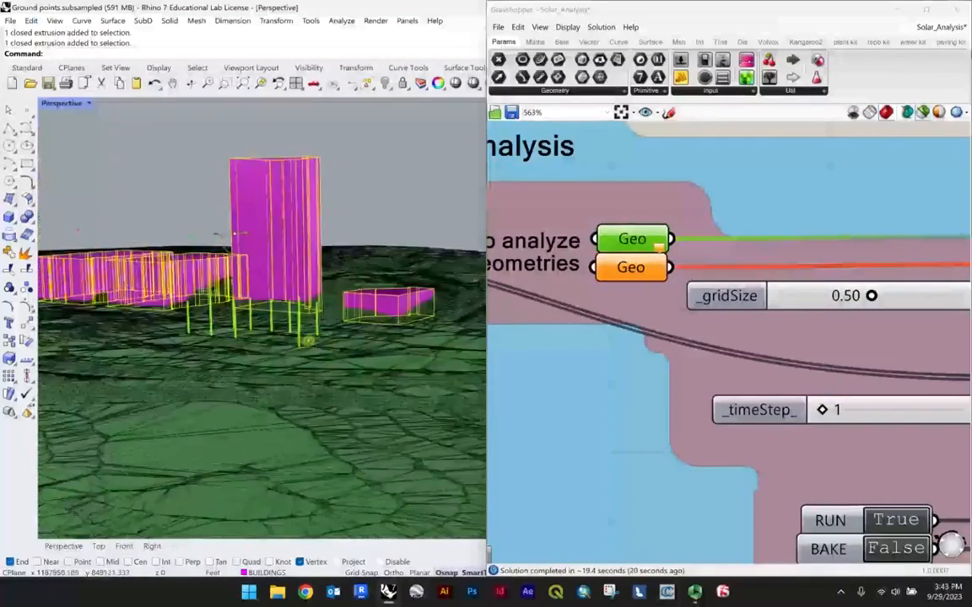
{"action": "scroll", "coordinate": [308, 341], "scroll_direction": "up", "scroll_amount": 4}
{"action": "scroll", "coordinate": [238, 285], "scroll_direction": "down", "scroll_amount": 3}
{"action": "right_click_drag", "start_coordinate": [219, 285], "coordinate": [212, 363]}
{"action": "scroll", "coordinate": [239, 350], "scroll_direction": "down", "scroll_amount": 3}
{"action": "scroll", "coordinate": [247, 353], "scroll_direction": "up", "scroll_amount": 2}
{"action": "scroll", "coordinate": [276, 343], "scroll_direction": "down", "scroll_amount": 3}
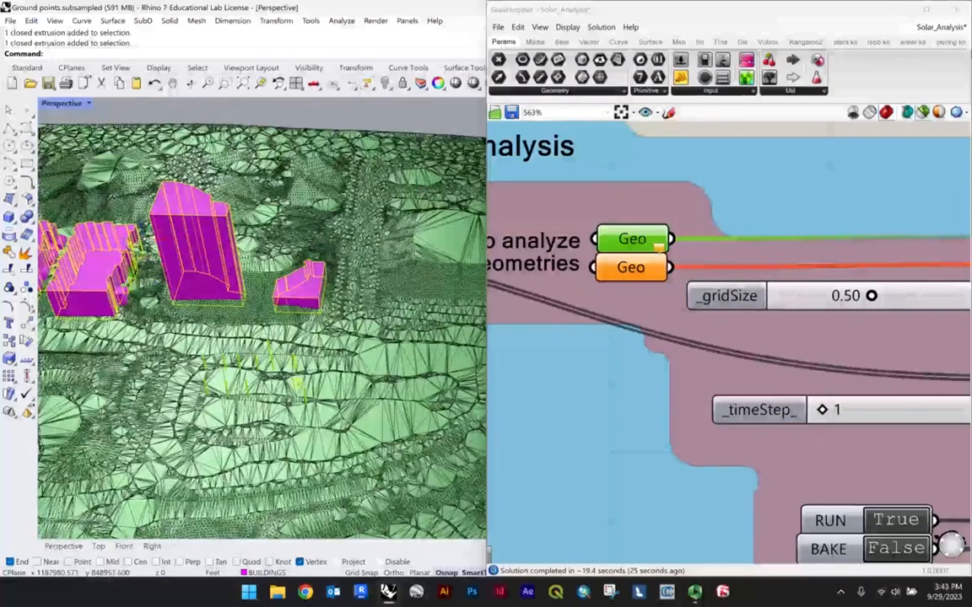
{"action": "scroll", "coordinate": [299, 383], "scroll_direction": "down", "scroll_amount": 5}
{"action": "scroll", "coordinate": [192, 292], "scroll_direction": "up", "scroll_amount": 3}
{"action": "right_click_drag", "start_coordinate": [208, 296], "coordinate": [327, 330]}
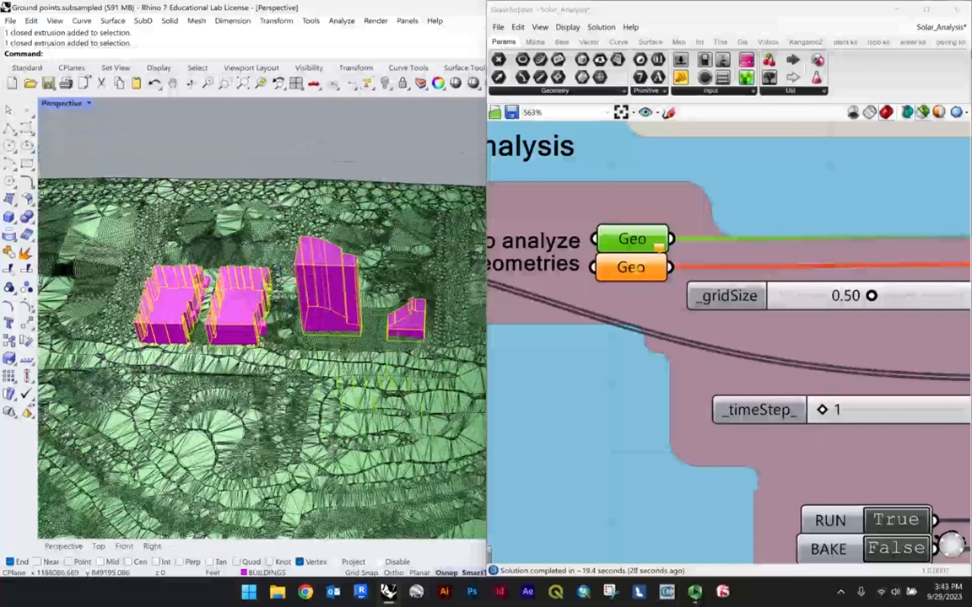
Step: Assign the four selected buildings as multiple geometries of the second Geo parameter and deselect them in the model
{"action": "right_click", "coordinate": [633, 269]}
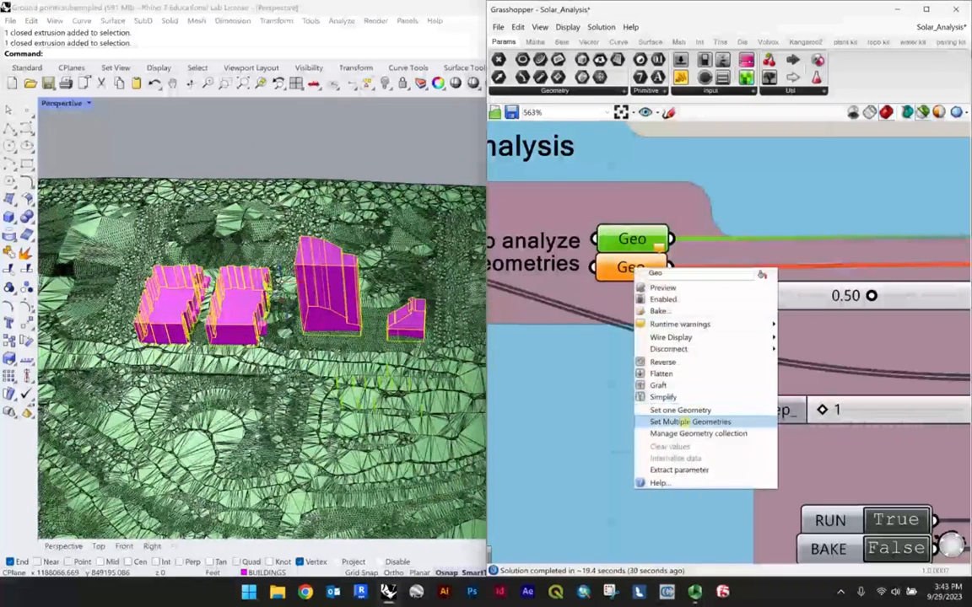
{"action": "left_click", "coordinate": [685, 422]}
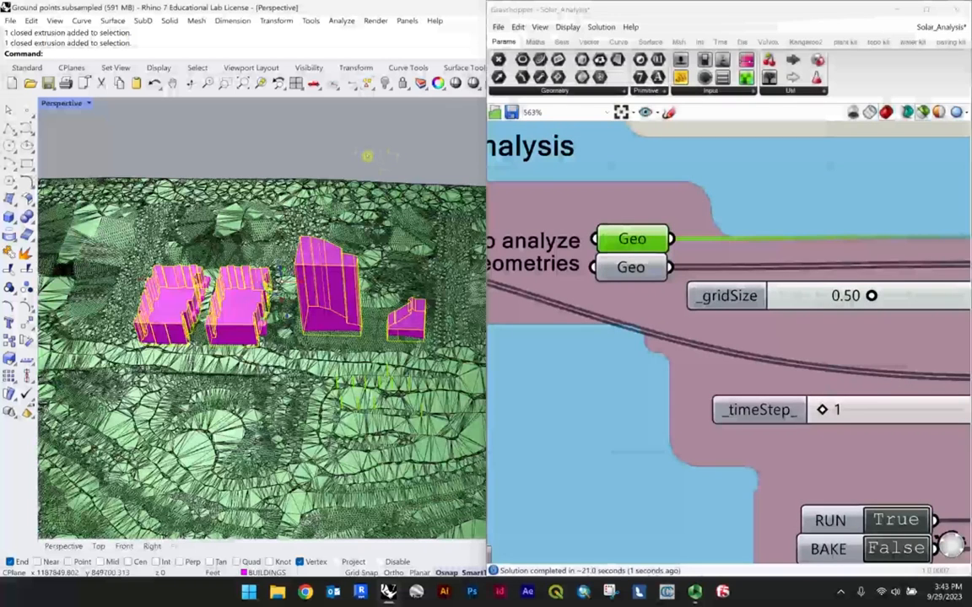
{"action": "left_click", "coordinate": [365, 156]}
{"action": "scroll", "coordinate": [364, 156], "scroll_direction": "down", "scroll_amount": 4}
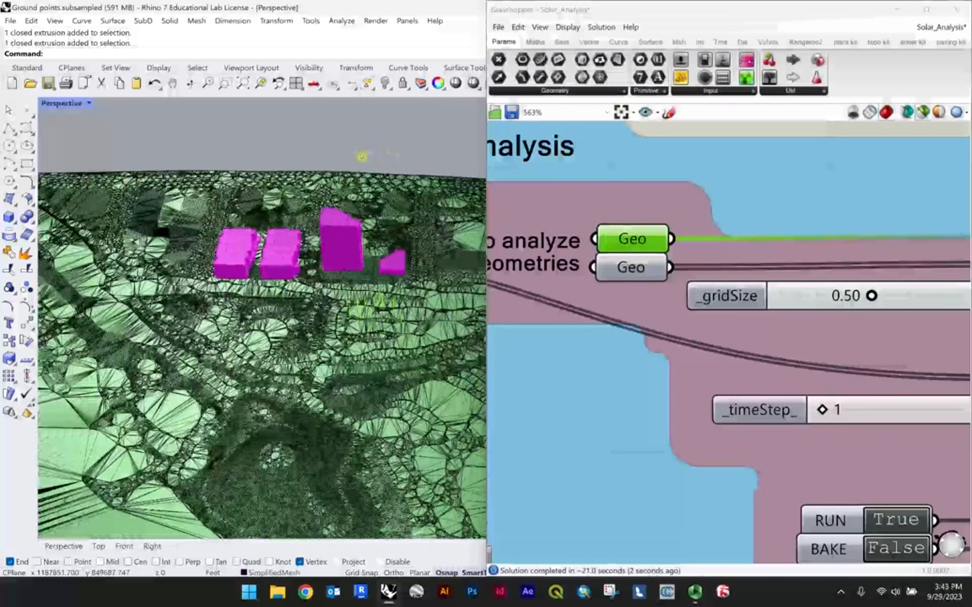
Step: Select the analysis surface parameter fed by sunlightHoursMesh to highlight the sunlight hours mesh in the model
{"action": "scroll", "coordinate": [575, 223], "scroll_direction": "down", "scroll_amount": 5}
{"action": "right_click_drag", "start_coordinate": [726, 233], "coordinate": [629, 242]}
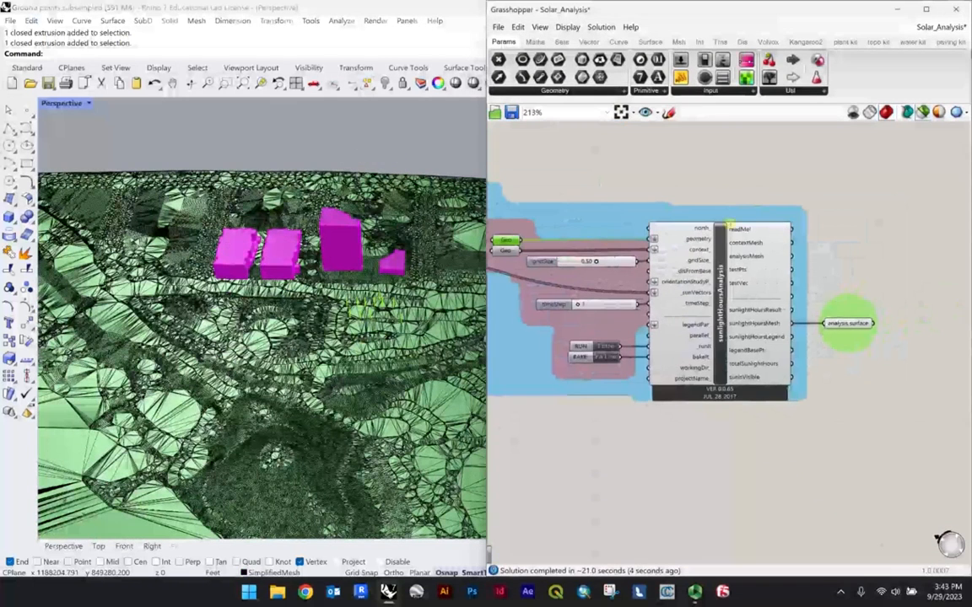
{"action": "left_click", "coordinate": [729, 181]}
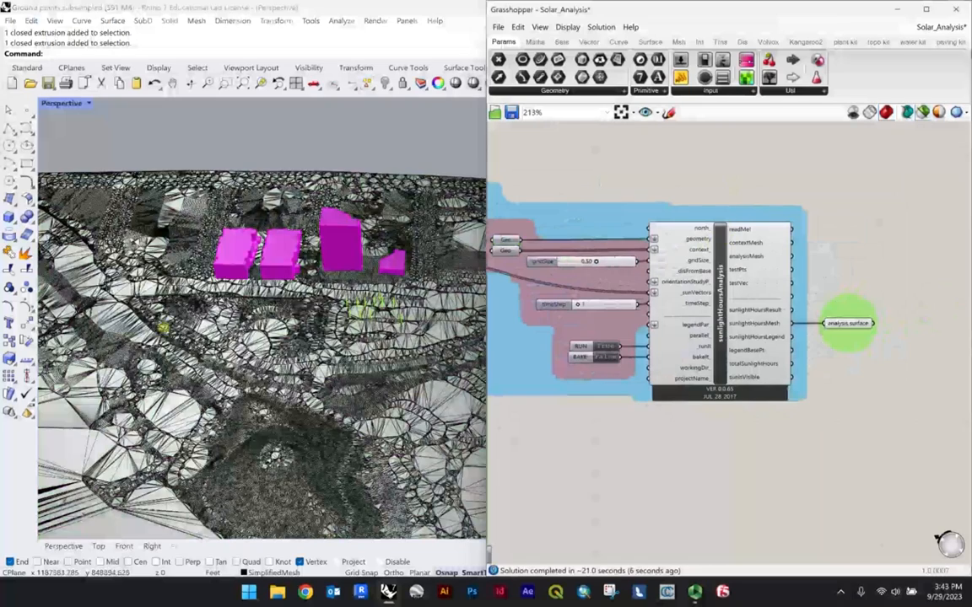
{"action": "scroll", "coordinate": [146, 295], "scroll_direction": "up", "scroll_amount": 4}
{"action": "scroll", "coordinate": [351, 260], "scroll_direction": "up", "scroll_amount": 2}
{"action": "right_click_drag", "start_coordinate": [351, 260], "coordinate": [434, 254]}
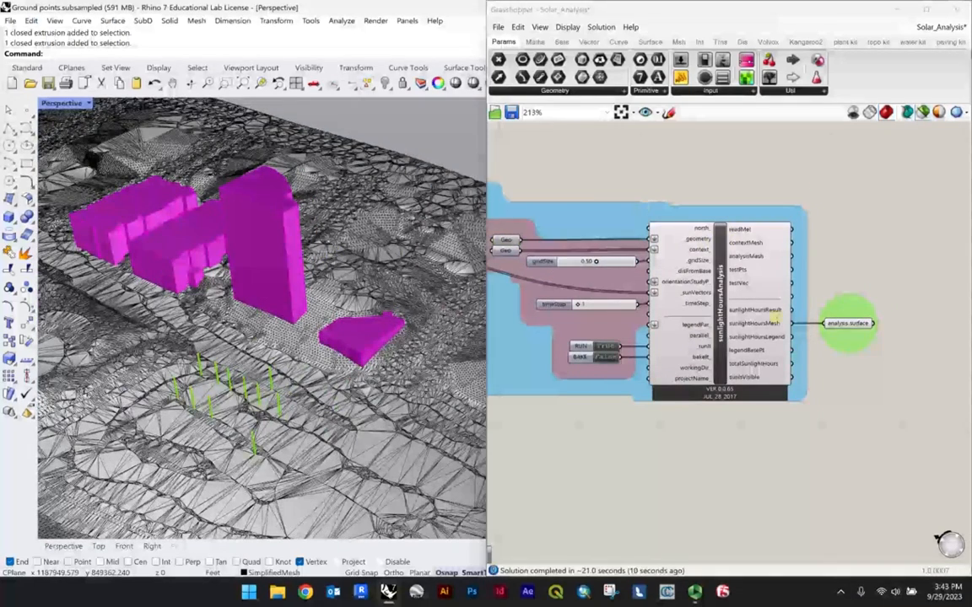
{"action": "scroll", "coordinate": [769, 305], "scroll_direction": "up", "scroll_amount": 2}
{"action": "scroll", "coordinate": [907, 343], "scroll_direction": "up", "scroll_amount": 3}
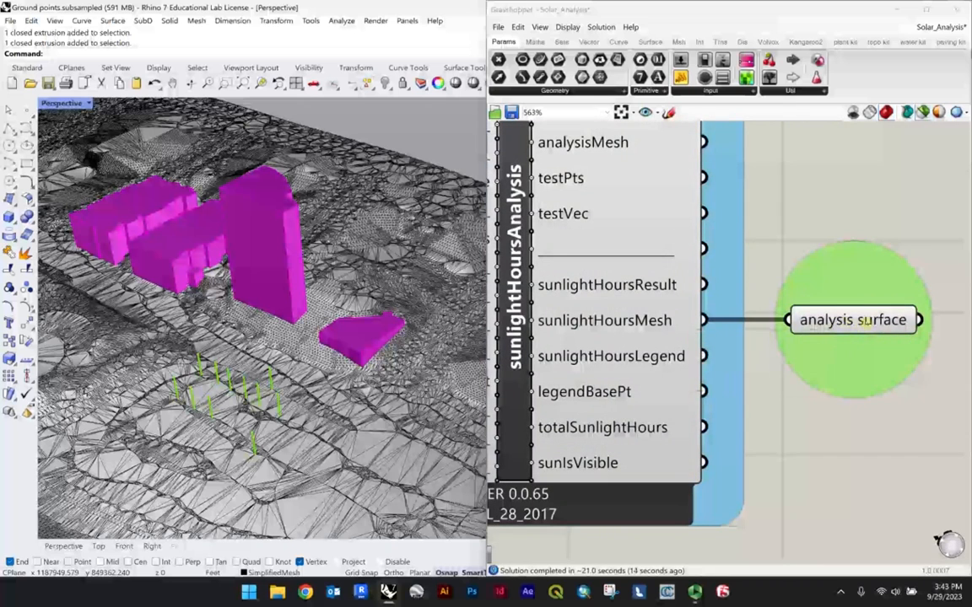
{"action": "left_click", "coordinate": [865, 321]}
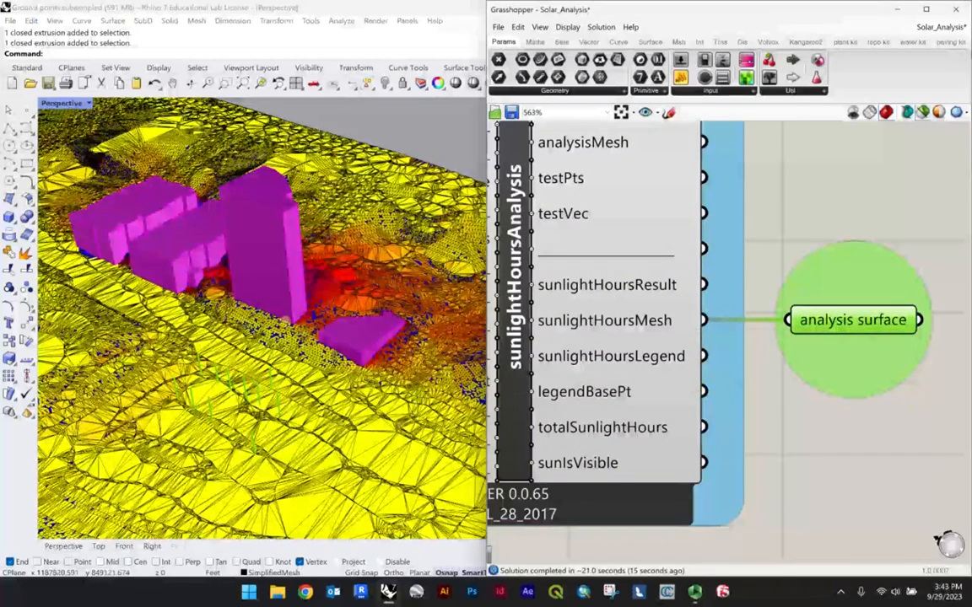
Step: Switch the maximized model viewport from Perspective to Top
{"action": "scroll", "coordinate": [272, 264], "scroll_direction": "down", "scroll_amount": 4}
{"action": "scroll", "coordinate": [271, 264], "scroll_direction": "up", "scroll_amount": 8}
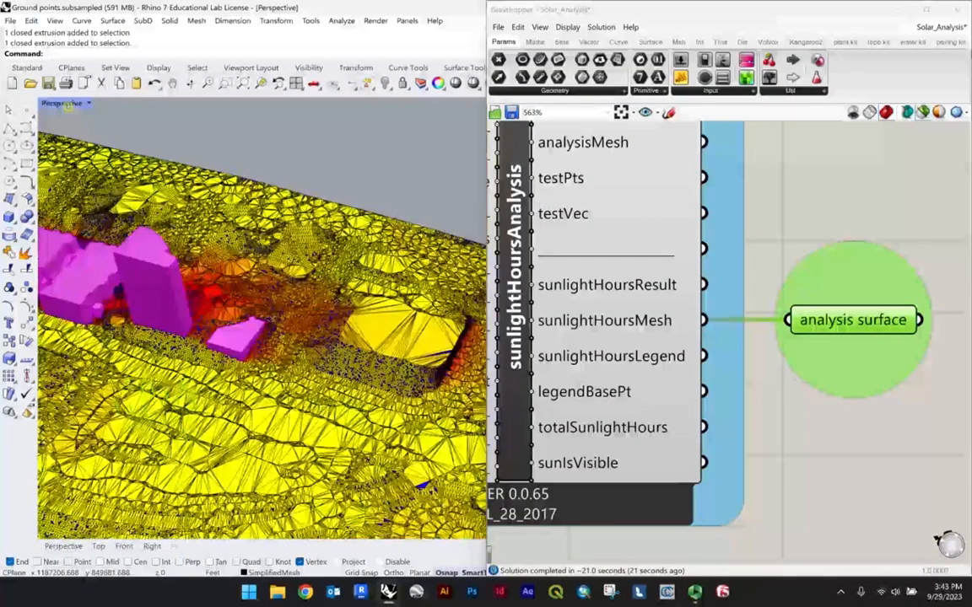
{"action": "double_click", "coordinate": [63, 103]}
{"action": "double_click", "coordinate": [48, 103]}
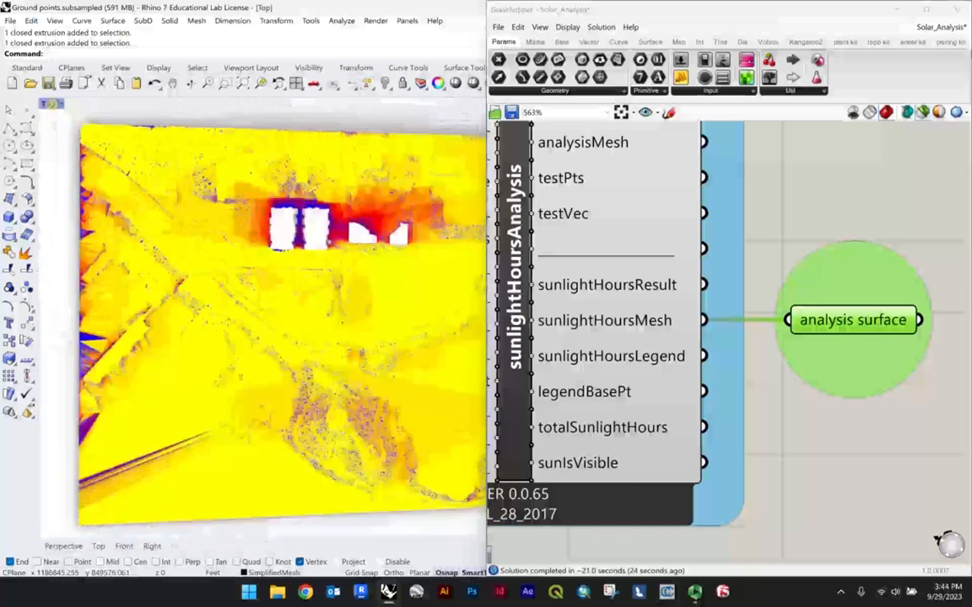
Step: Examine the sunlight hours colours in plan across the whole terrain, around the buildings and between the two rectangular ones
{"action": "scroll", "coordinate": [364, 199], "scroll_direction": "up", "scroll_amount": 5}
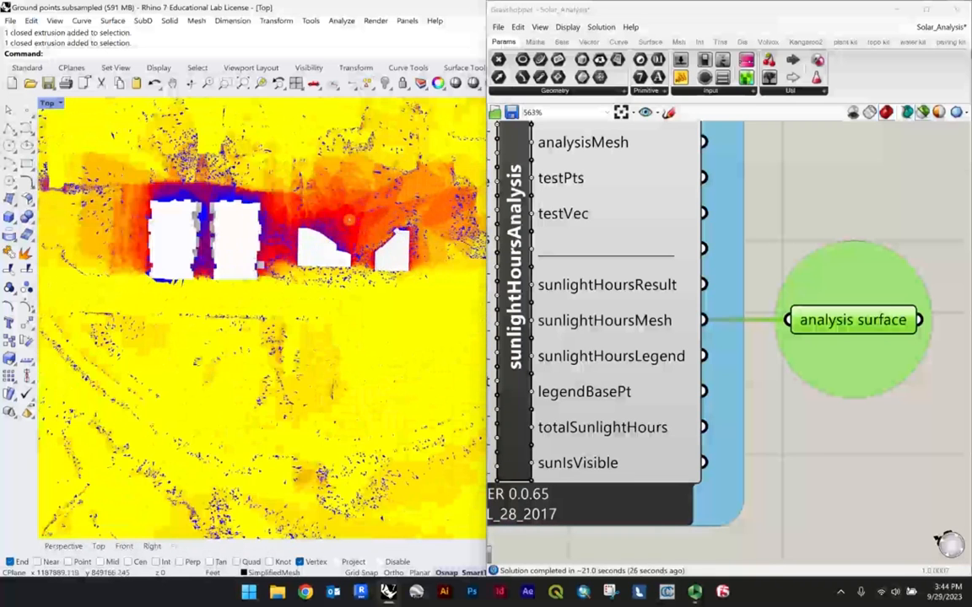
{"action": "scroll", "coordinate": [257, 206], "scroll_direction": "down", "scroll_amount": 6}
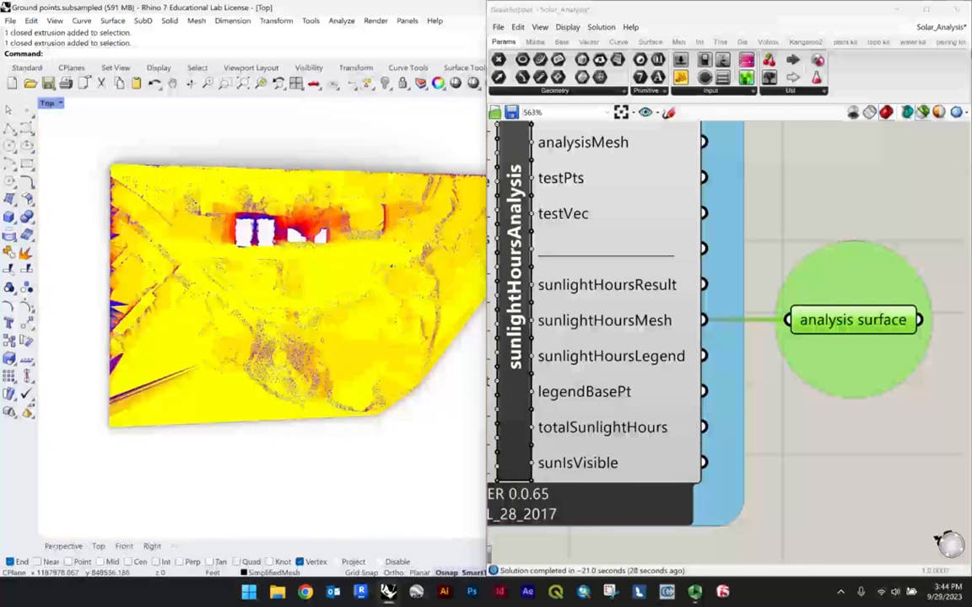
{"action": "scroll", "coordinate": [244, 282], "scroll_direction": "up", "scroll_amount": 2}
{"action": "right_click_drag", "start_coordinate": [245, 283], "coordinate": [206, 383]}
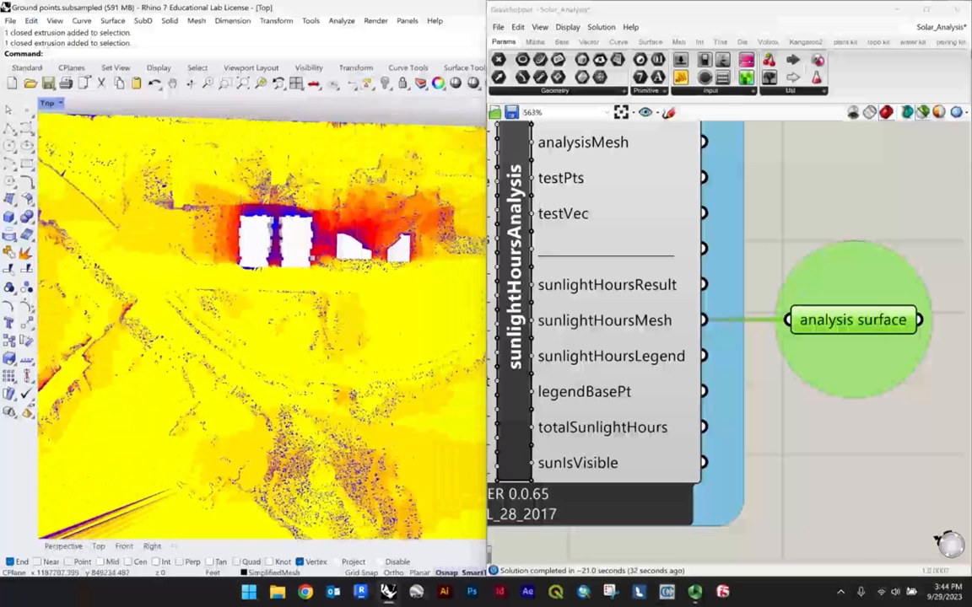
{"action": "scroll", "coordinate": [342, 148], "scroll_direction": "up", "scroll_amount": 3}
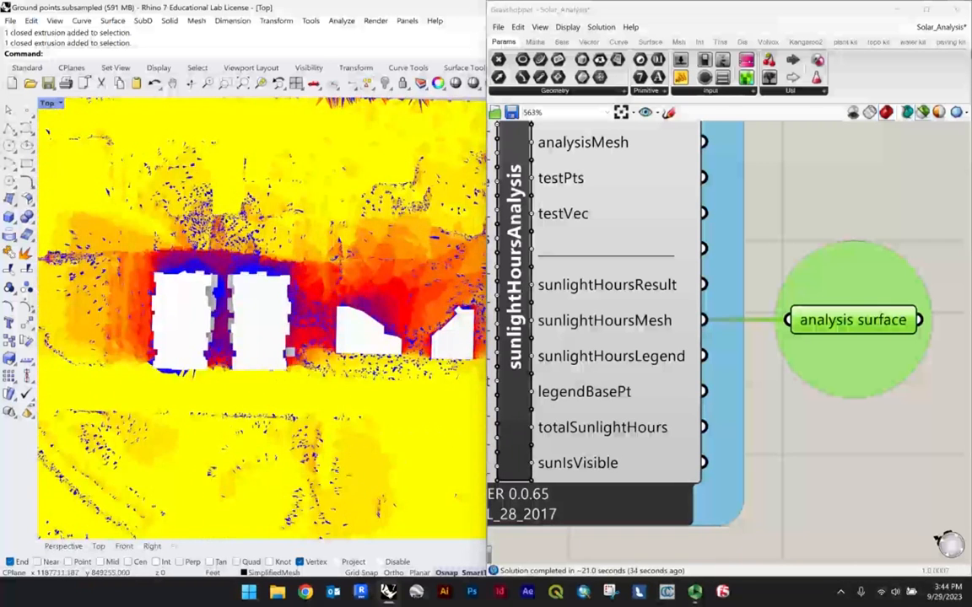
{"action": "scroll", "coordinate": [327, 256], "scroll_direction": "up", "scroll_amount": 1}
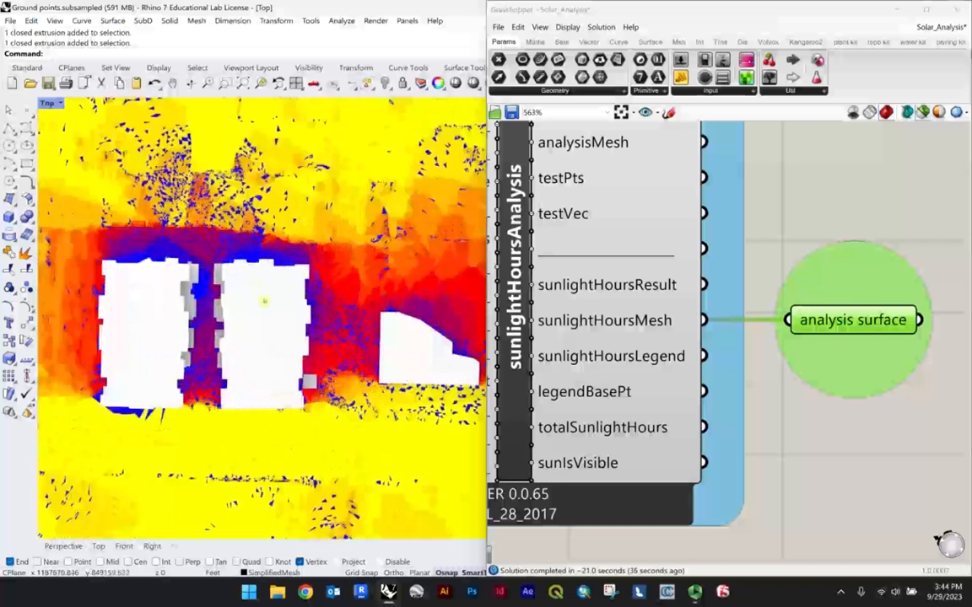
{"action": "scroll", "coordinate": [167, 305], "scroll_direction": "down", "scroll_amount": 1}
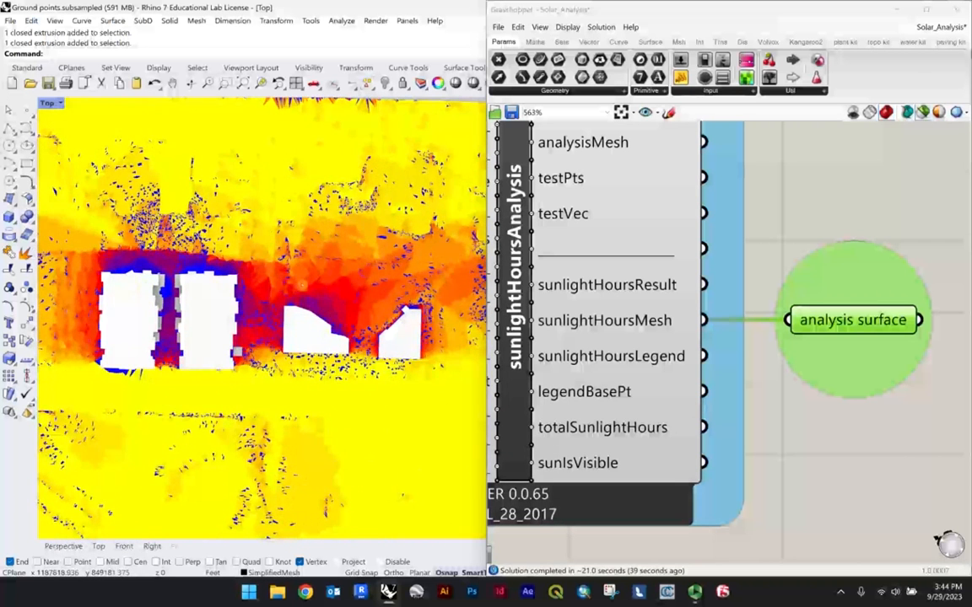
{"action": "scroll", "coordinate": [295, 279], "scroll_direction": "down", "scroll_amount": 5}
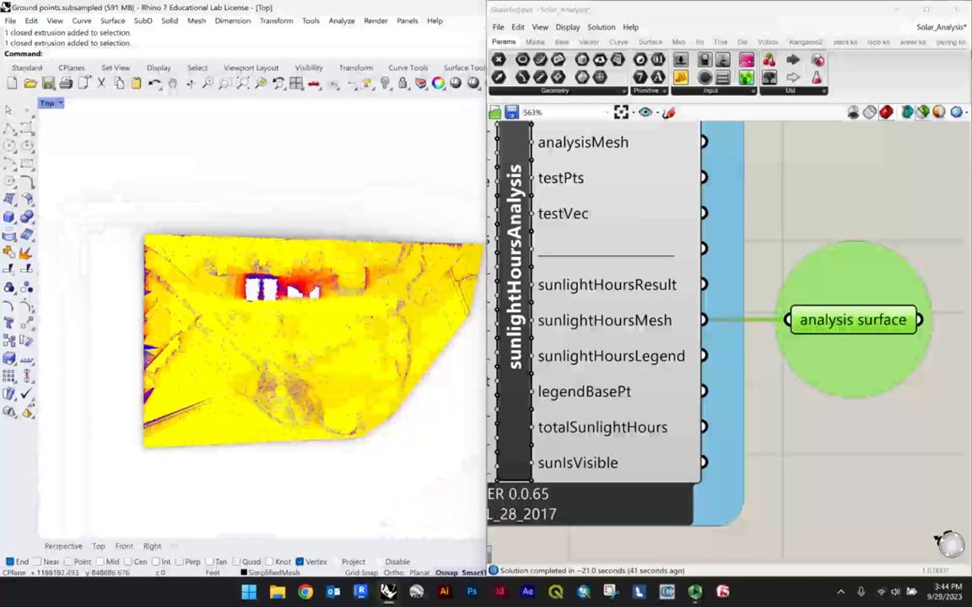
{"action": "scroll", "coordinate": [305, 317], "scroll_direction": "up", "scroll_amount": 5}
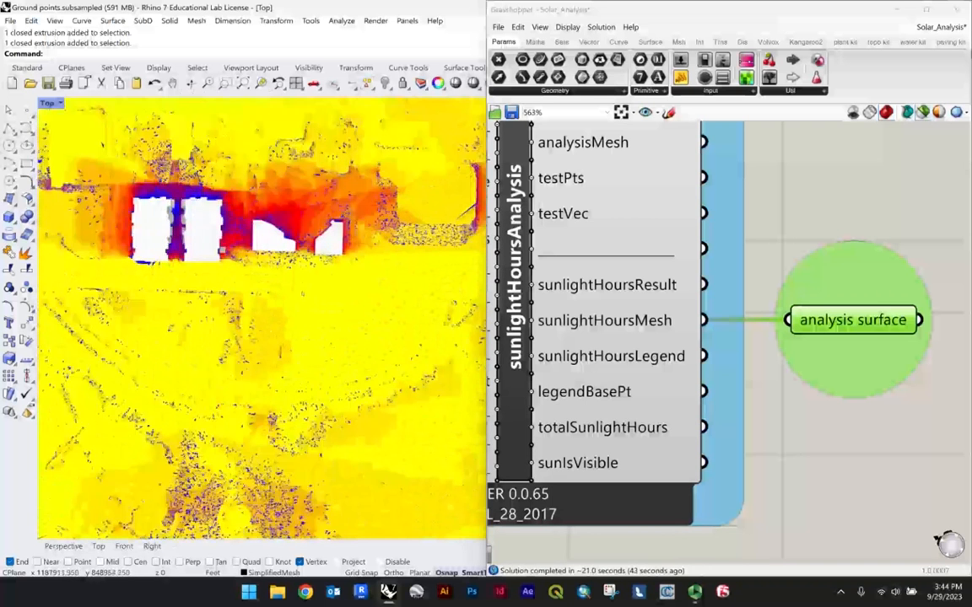
{"action": "scroll", "coordinate": [287, 380], "scroll_direction": "up", "scroll_amount": 2}
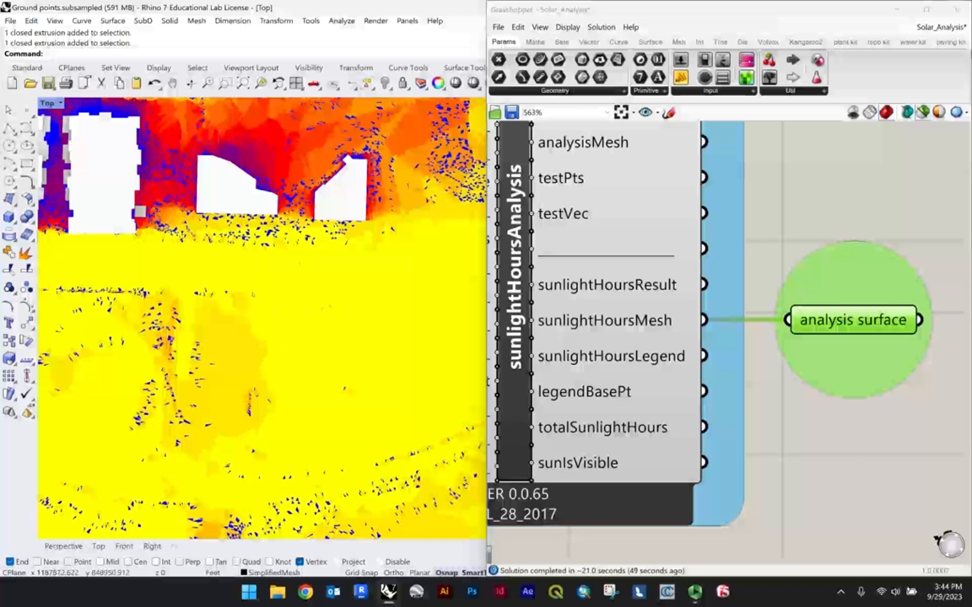
{"action": "scroll", "coordinate": [360, 341], "scroll_direction": "down", "scroll_amount": 2}
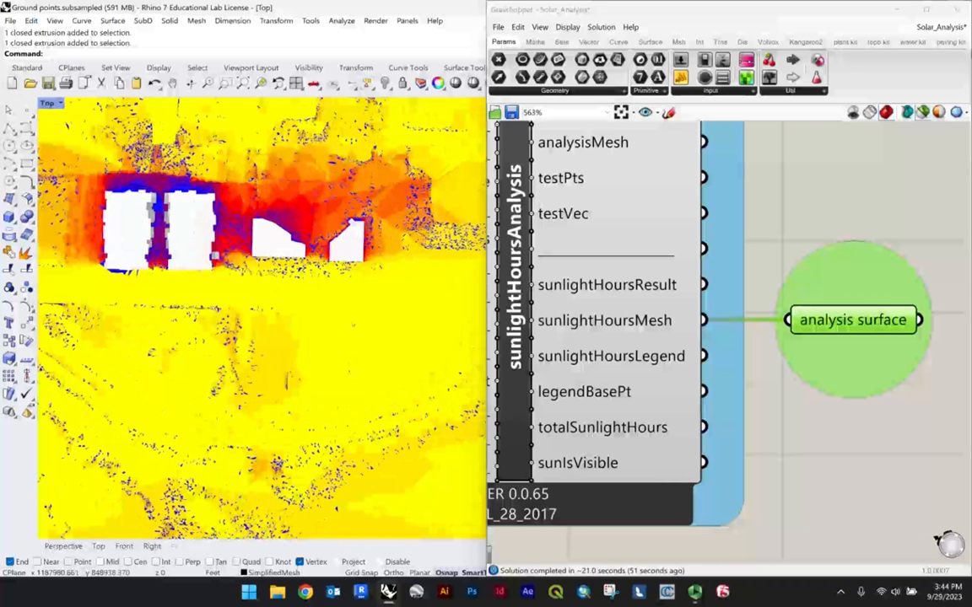
{"action": "scroll", "coordinate": [140, 175], "scroll_direction": "up", "scroll_amount": 3}
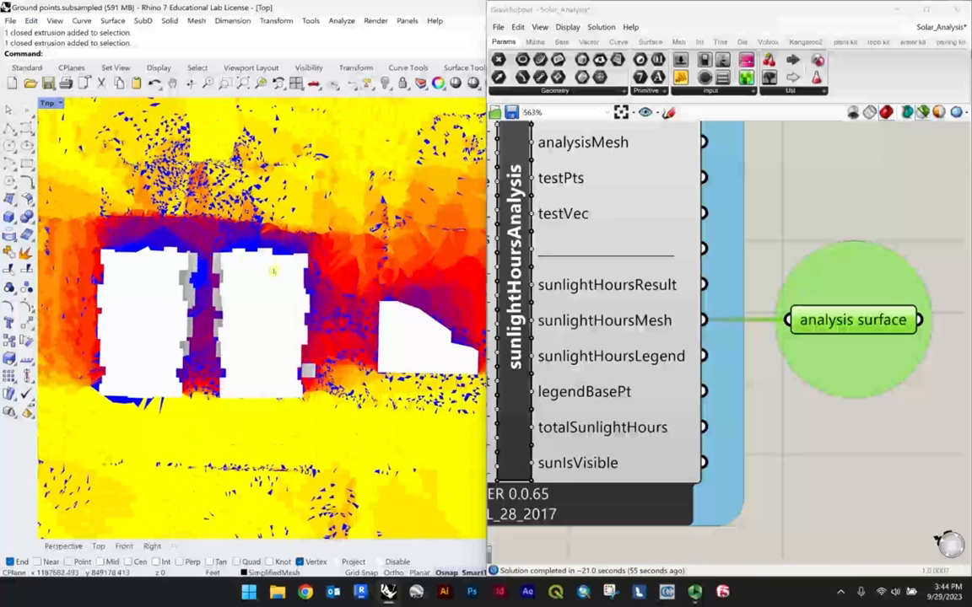
{"action": "scroll", "coordinate": [276, 268], "scroll_direction": "up", "scroll_amount": 3}
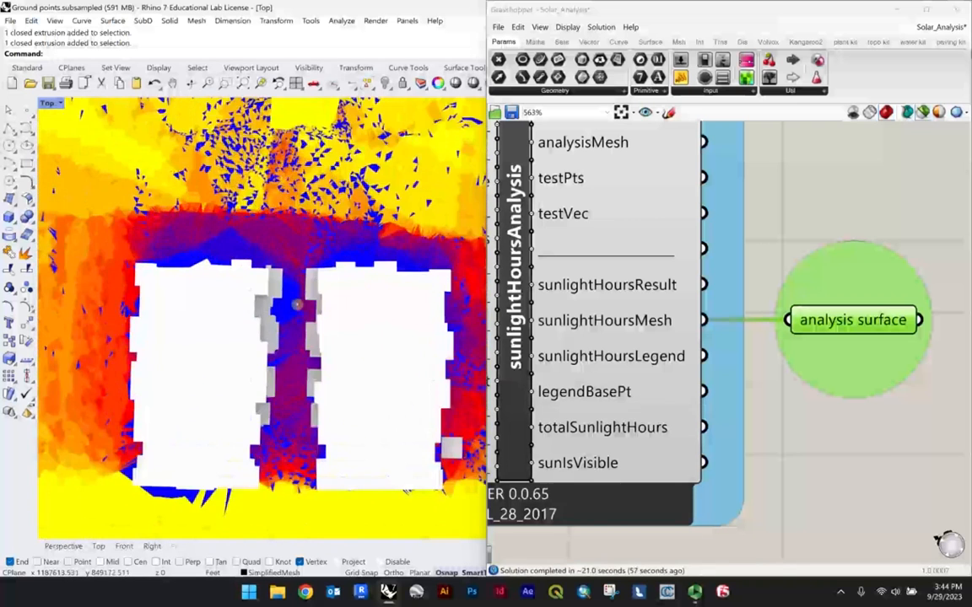
{"action": "scroll", "coordinate": [240, 242], "scroll_direction": "down", "scroll_amount": 2}
{"action": "scroll", "coordinate": [240, 240], "scroll_direction": "up", "scroll_amount": 3}
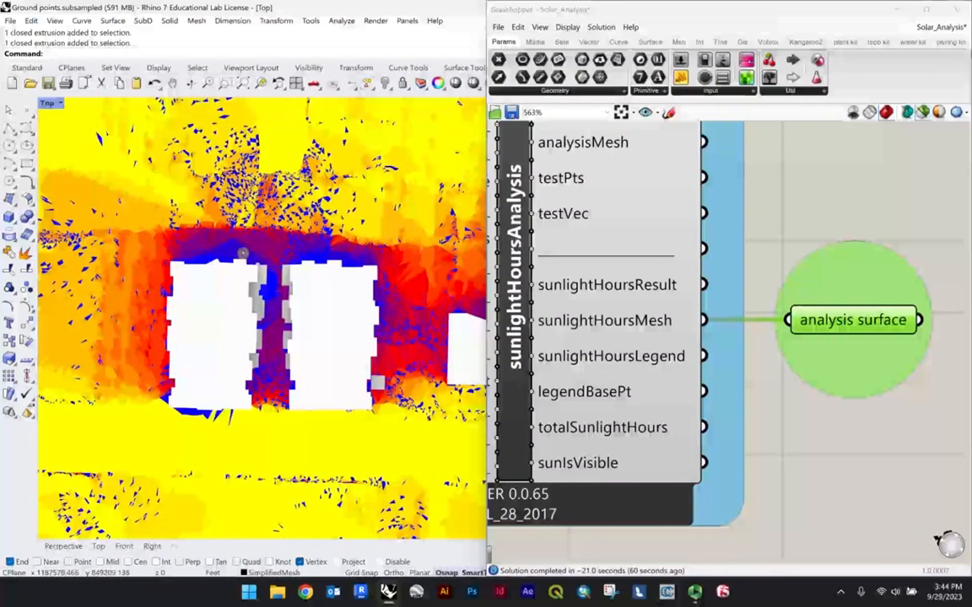
{"action": "scroll", "coordinate": [240, 237], "scroll_direction": "down", "scroll_amount": 8}
{"action": "right_click_drag", "start_coordinate": [337, 333], "coordinate": [316, 236]}
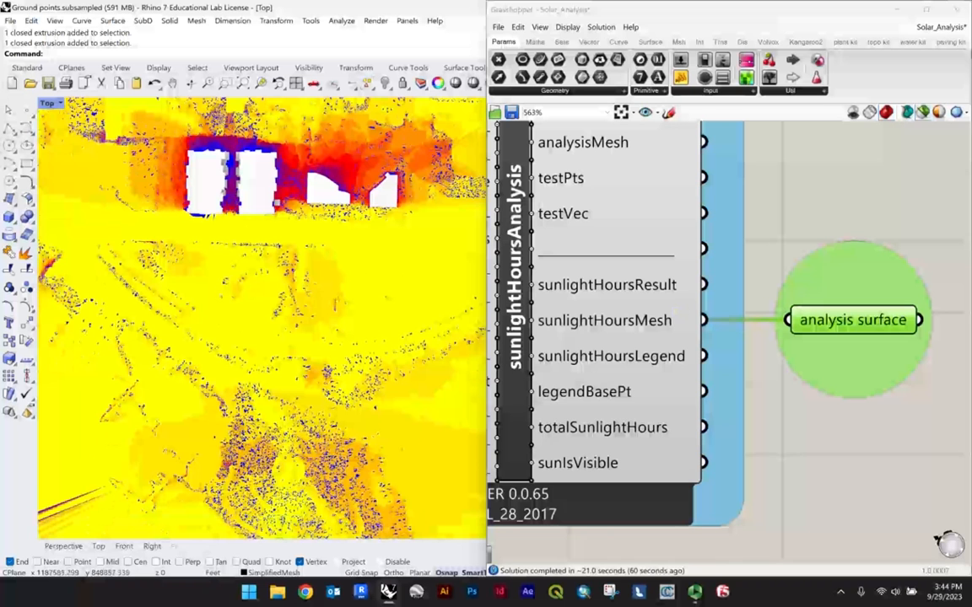
{"action": "scroll", "coordinate": [219, 294], "scroll_direction": "down", "scroll_amount": 2}
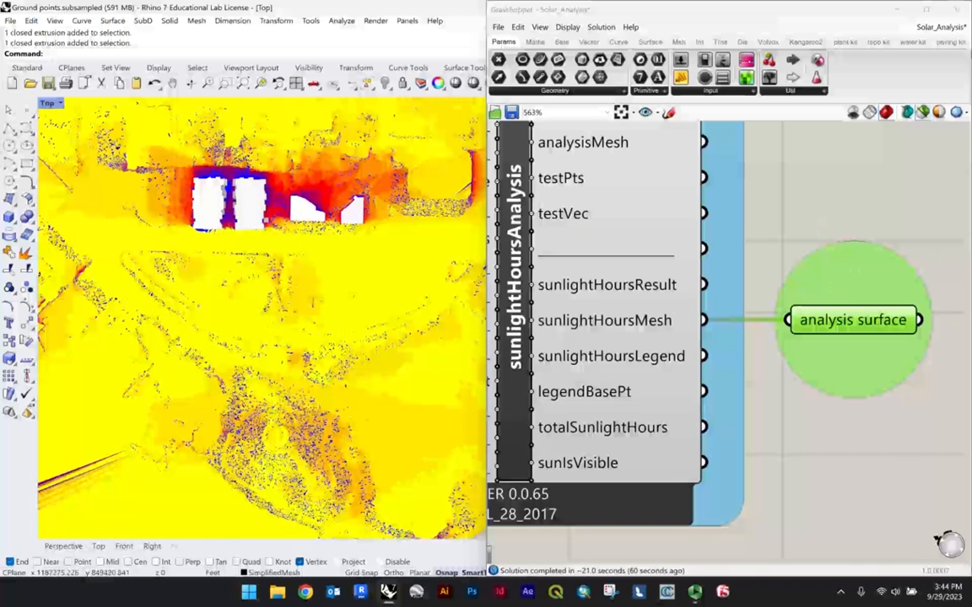
Step: Resize the Rhino window to fit beside Grasshopper with its layer list showing, and return to the maximized Perspective view
{"action": "left_click_drag", "start_coordinate": [622, 11], "coordinate": [970, 127]}
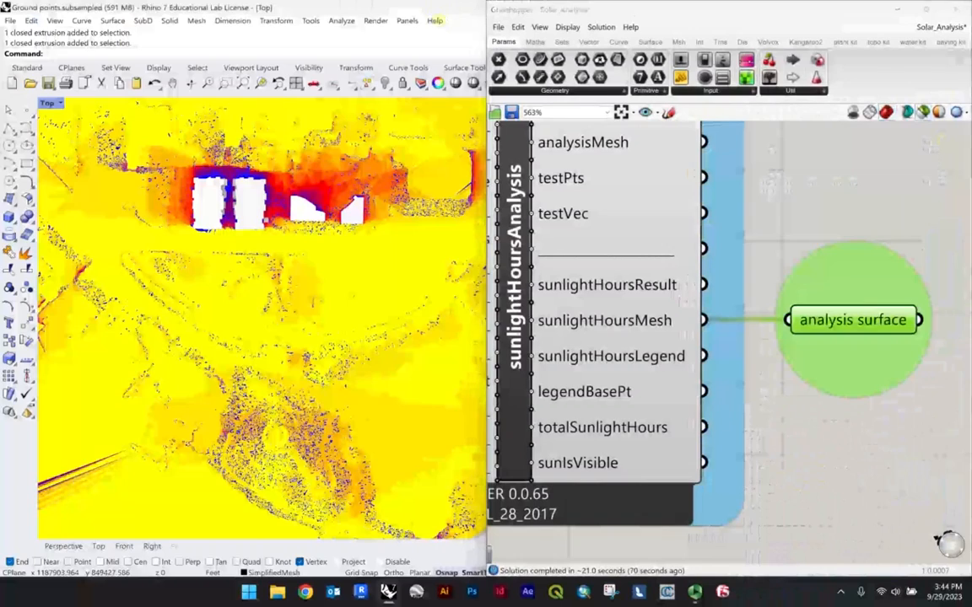
{"action": "left_click_drag", "start_coordinate": [437, 5], "coordinate": [0, 133]}
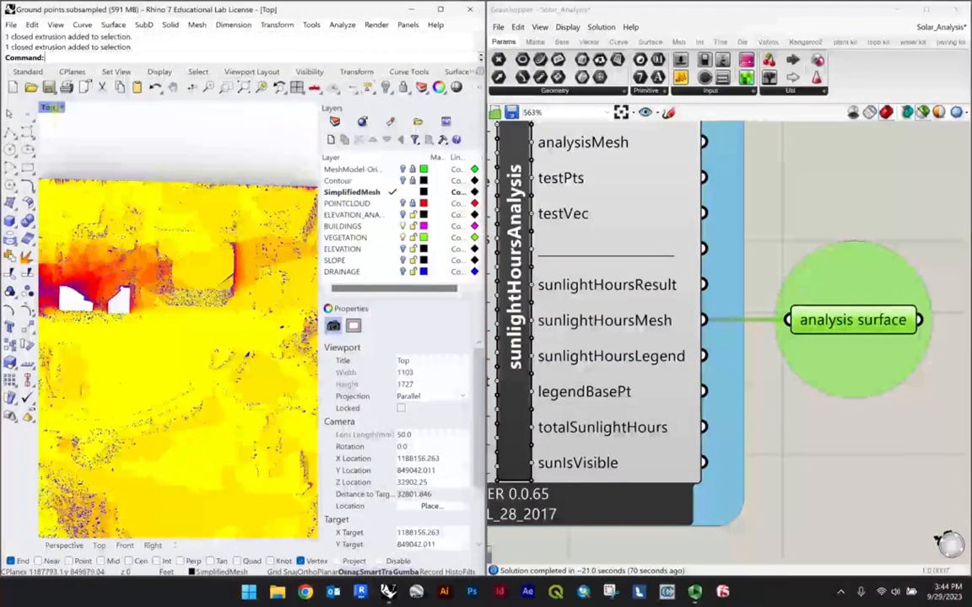
{"action": "double_click", "coordinate": [51, 107]}
{"action": "double_click", "coordinate": [205, 99]}
{"action": "right_click_drag", "start_coordinate": [156, 232], "coordinate": [254, 241]}
{"action": "scroll", "coordinate": [149, 227], "scroll_direction": "up", "scroll_amount": 6}
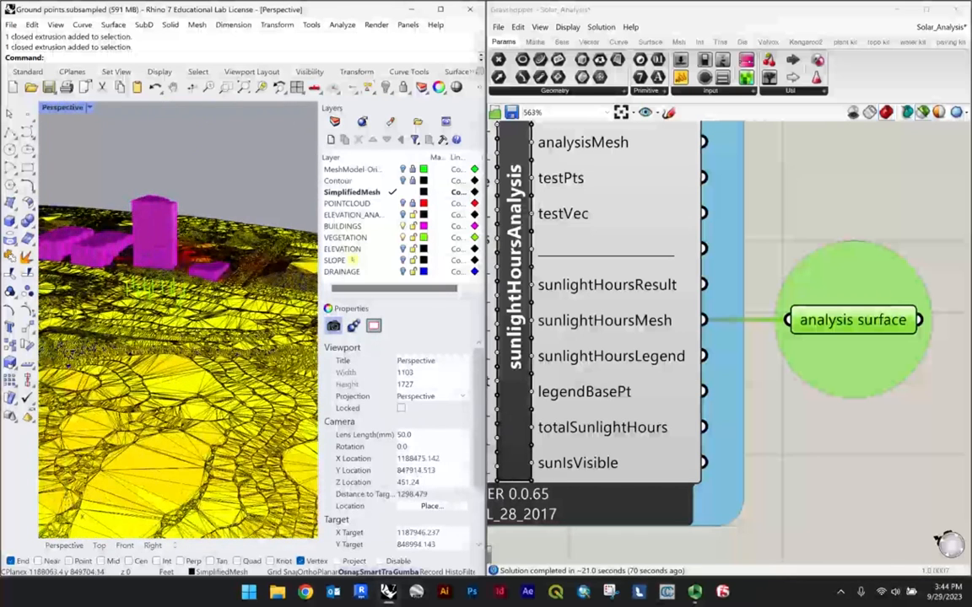
Step: Create a new layer named SOLAR below DRAINAGE and make it the current layer
{"action": "left_click", "coordinate": [352, 274]}
{"action": "left_click", "coordinate": [331, 140]}
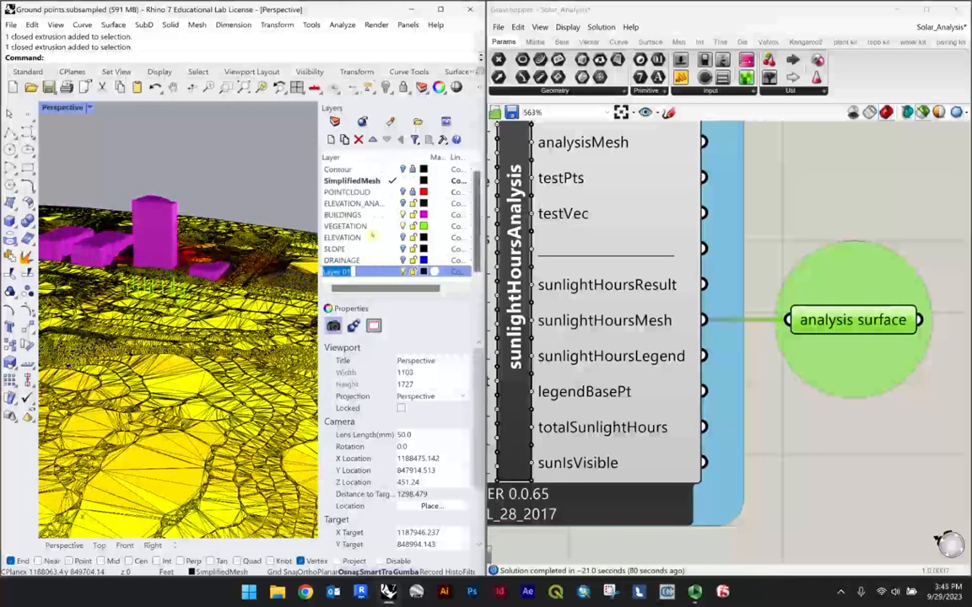
{"action": "type", "text": "SOLAR"}
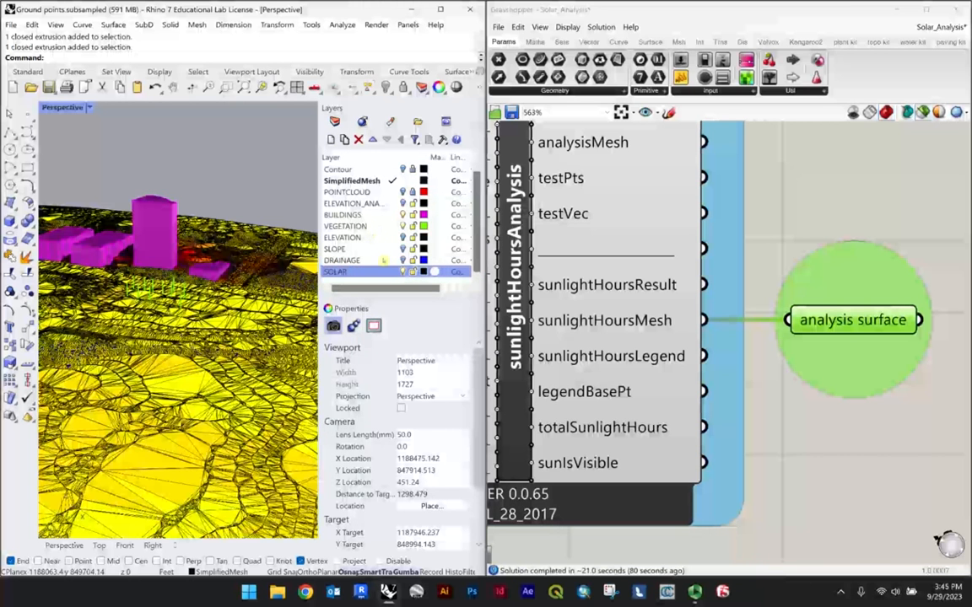
{"action": "left_click", "coordinate": [384, 272]}
{"action": "left_click", "coordinate": [393, 272]}
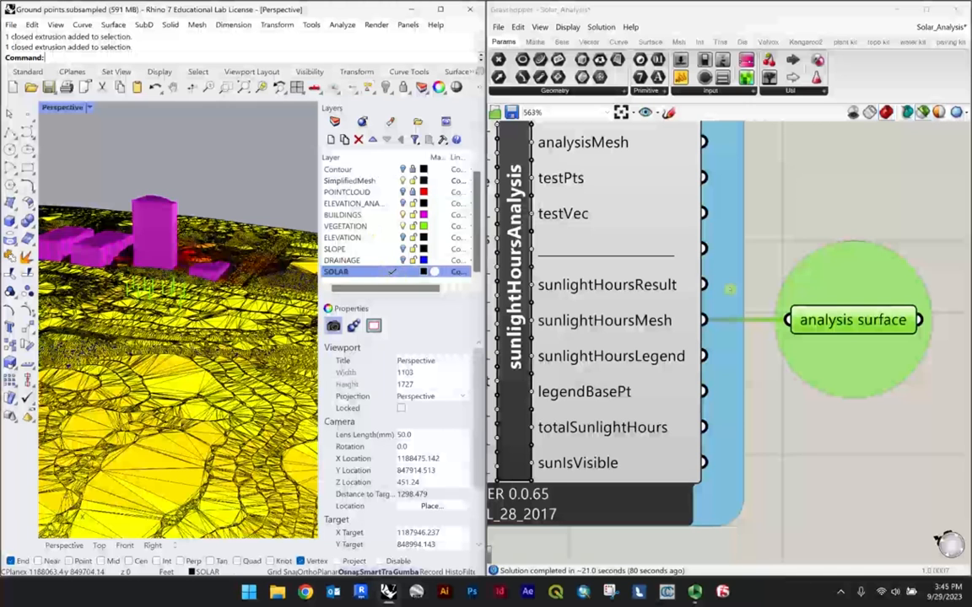
Step: Bake the analysis surface mesh onto the SOLAR layer and close the Grasshopper window
{"action": "middle_click", "coordinate": [826, 319]}
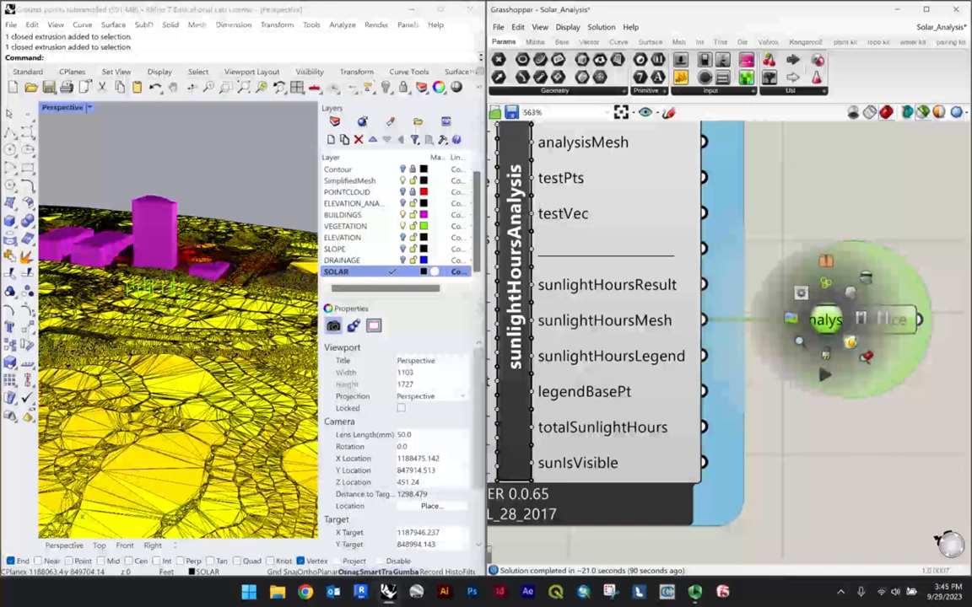
{"action": "left_click", "coordinate": [850, 341]}
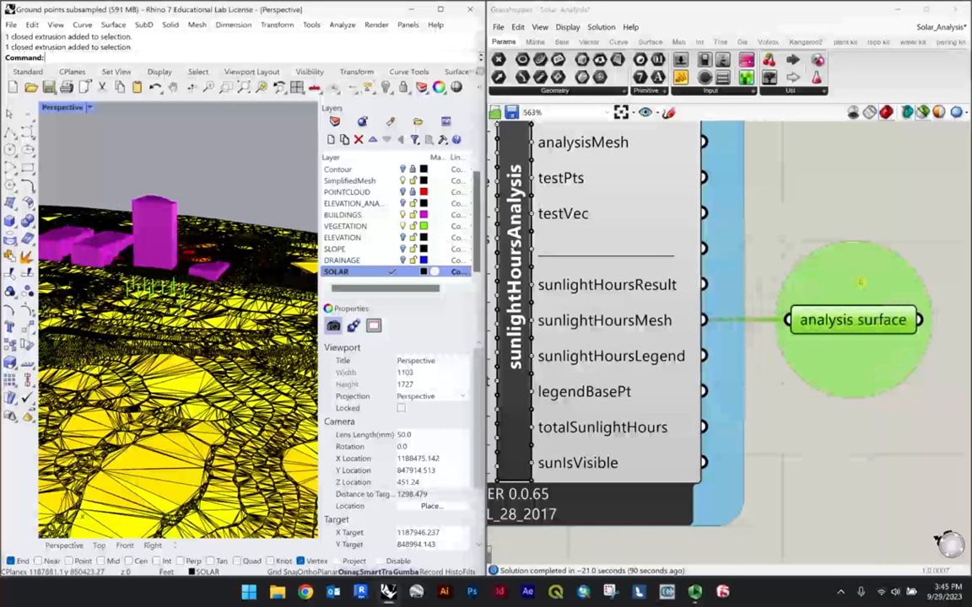
{"action": "left_click", "coordinate": [846, 204]}
{"action": "scroll", "coordinate": [844, 204], "scroll_direction": "down", "scroll_amount": 5}
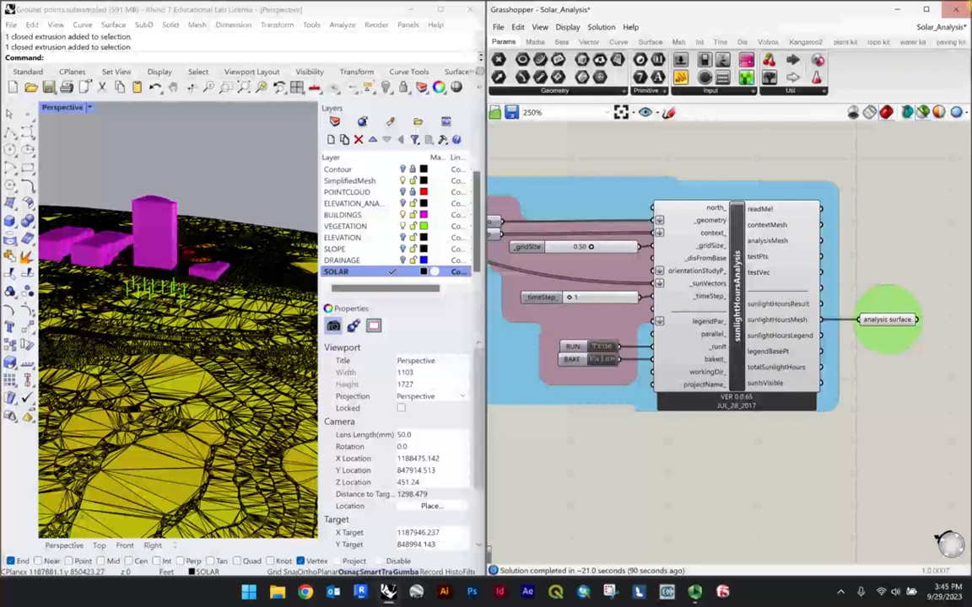
{"action": "left_click", "coordinate": [959, 10]}
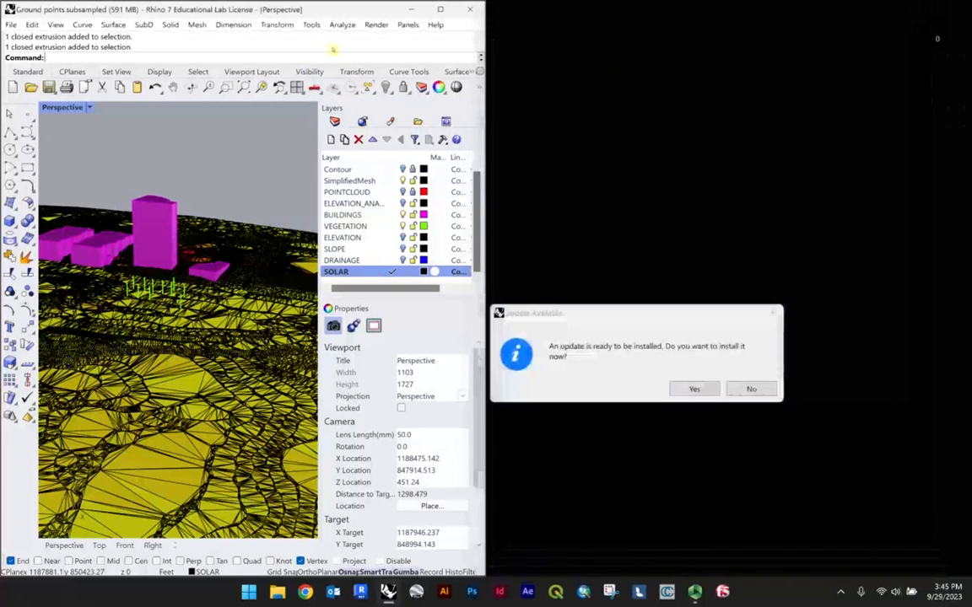
Step: Decline installing the available update and maximize the Rhino window
{"action": "left_click", "coordinate": [751, 389]}
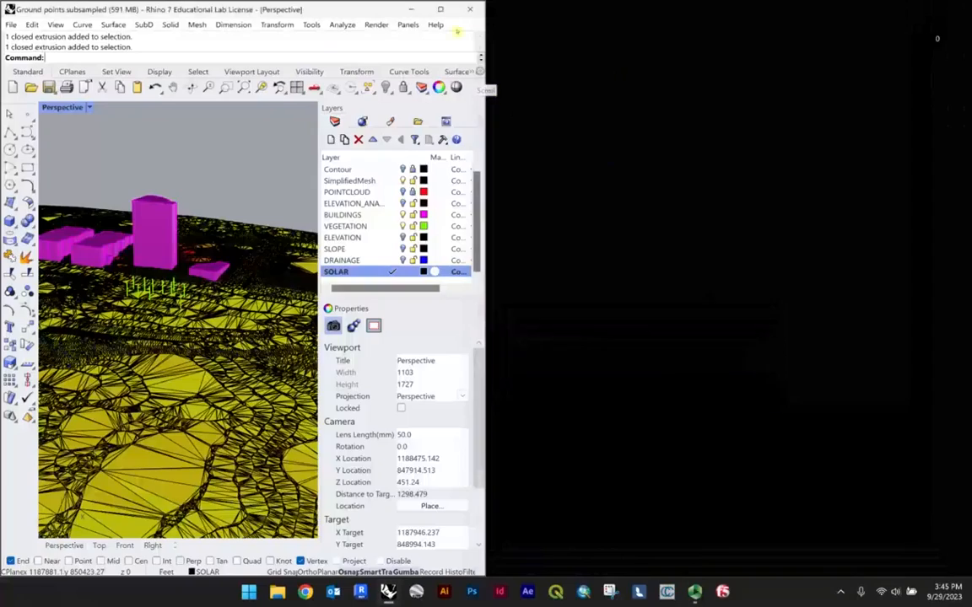
{"action": "left_click", "coordinate": [440, 8]}
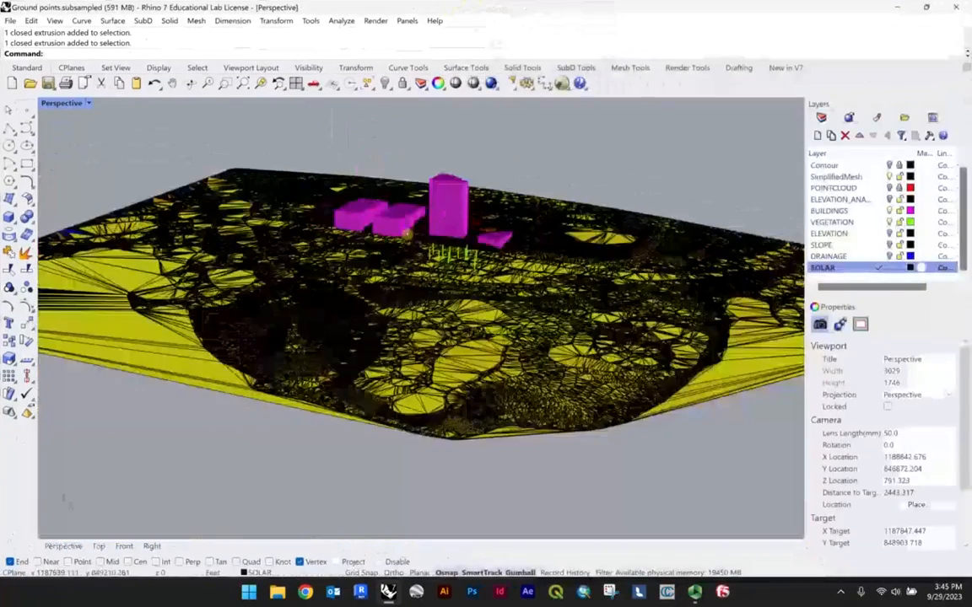
Step: Examine the baked sunlight mesh in Shaded display from several sides around the buildings and the terrain behind them
{"action": "right_click_drag", "start_coordinate": [403, 230], "coordinate": [513, 260]}
{"action": "scroll", "coordinate": [514, 201], "scroll_direction": "up", "scroll_amount": 4}
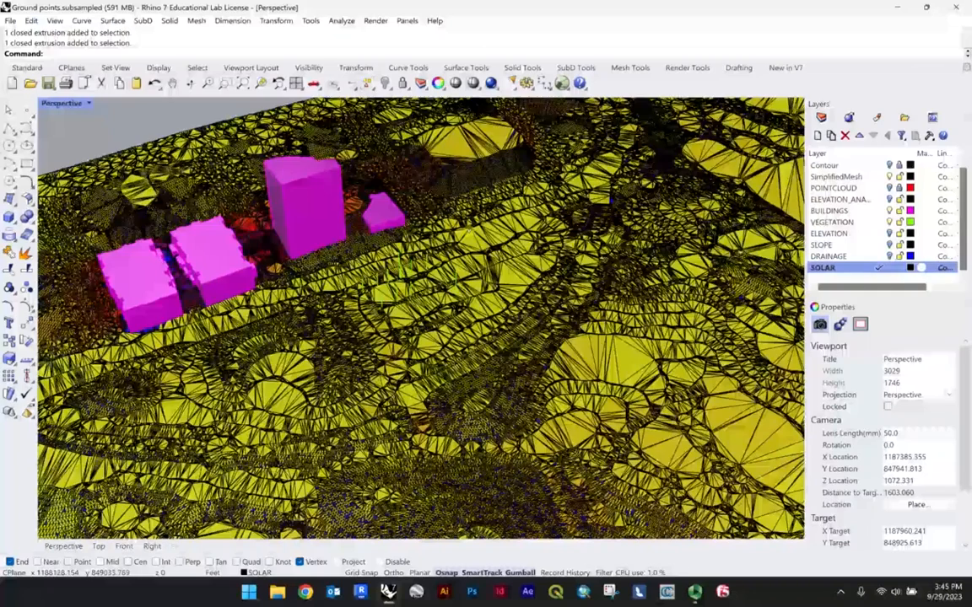
{"action": "right_click_drag", "start_coordinate": [470, 227], "coordinate": [362, 302]}
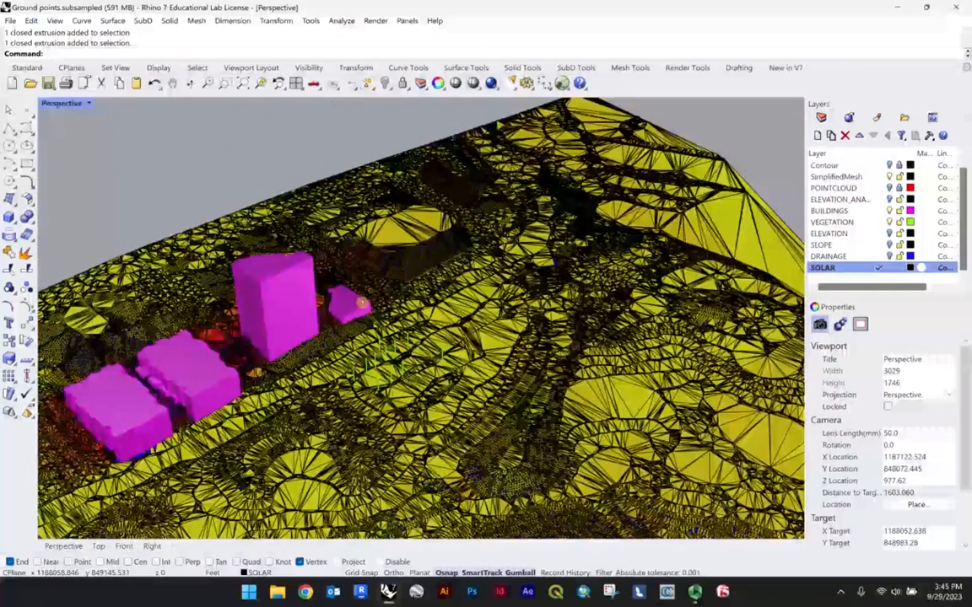
{"action": "right_click_drag", "start_coordinate": [362, 301], "coordinate": [342, 346]}
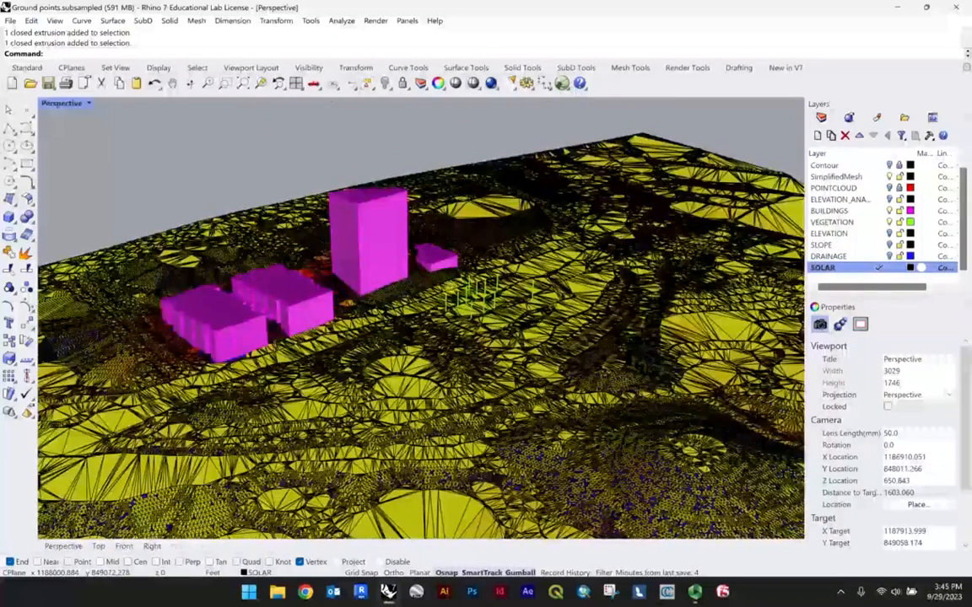
{"action": "right_click_drag", "start_coordinate": [451, 286], "coordinate": [459, 272], "text": "shift"}
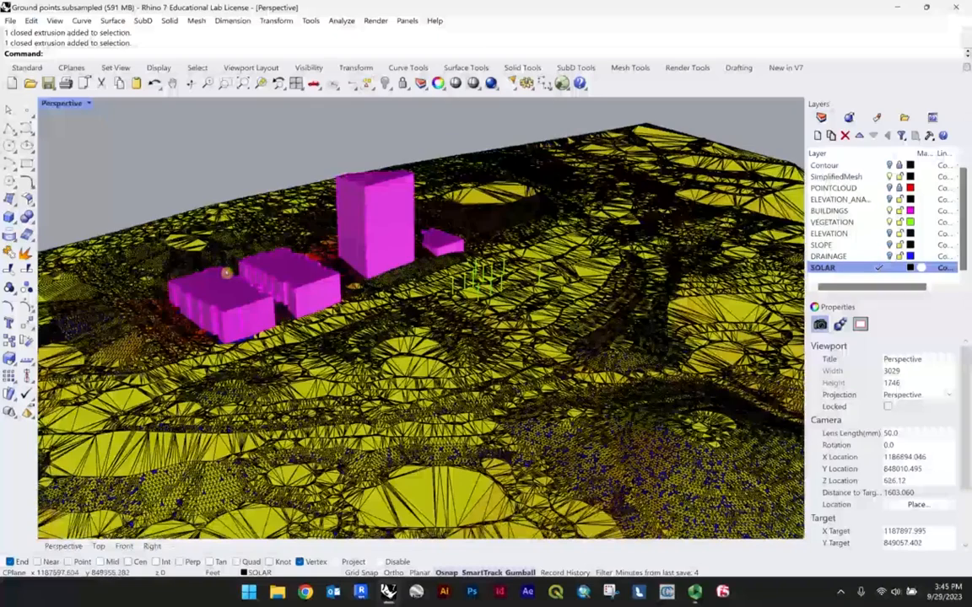
{"action": "right_click_drag", "start_coordinate": [226, 272], "coordinate": [490, 316]}
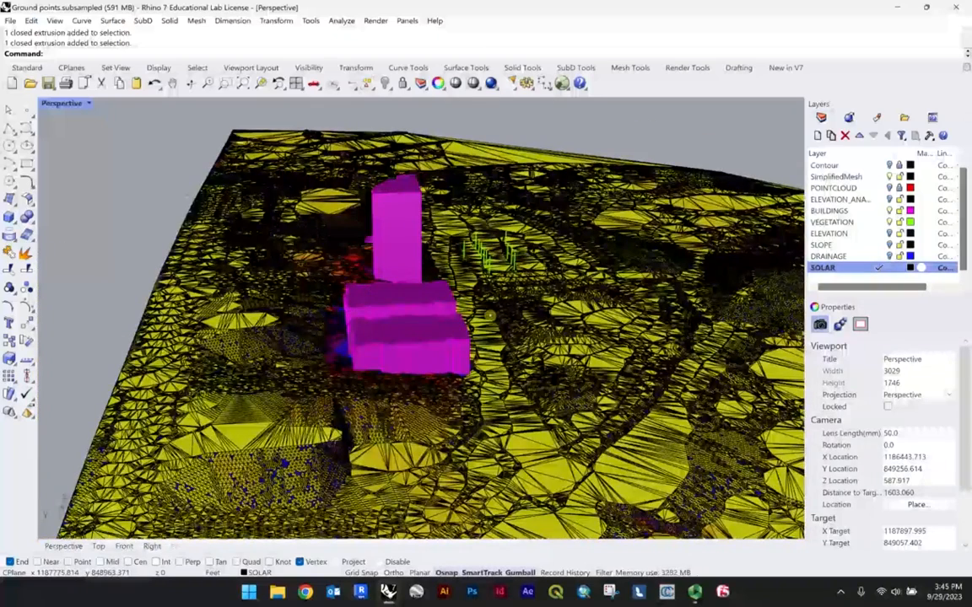
{"action": "right_click_drag", "start_coordinate": [476, 277], "coordinate": [405, 220]}
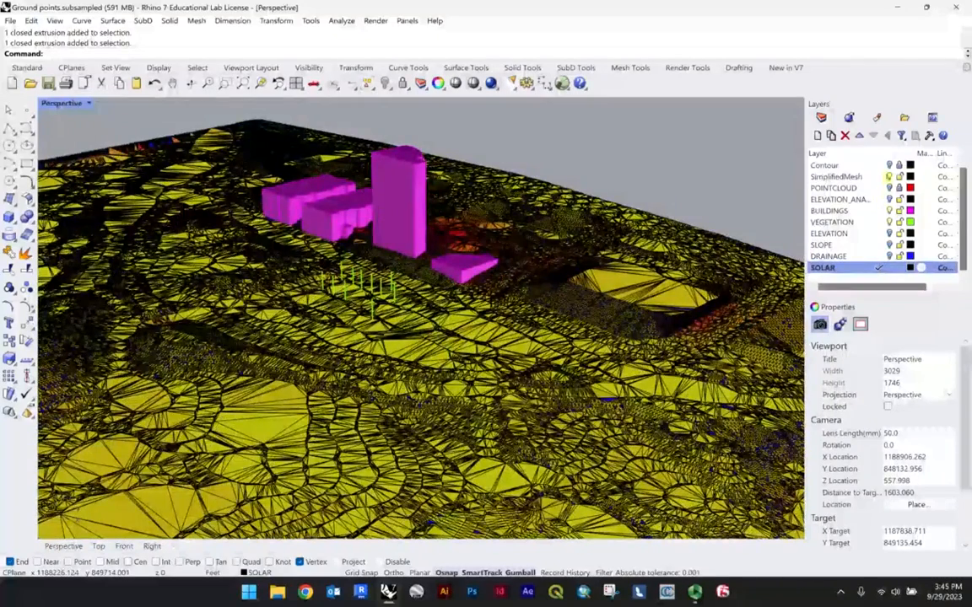
Step: Toggle the SimplifiedMesh layer's visibility and set the Perspective viewport to the Rendered display mode
{"action": "left_click", "coordinate": [887, 176]}
{"action": "scroll", "coordinate": [529, 221], "scroll_direction": "down", "scroll_amount": 10}
{"action": "scroll", "coordinate": [529, 221], "scroll_direction": "up", "scroll_amount": 10}
{"action": "left_click", "coordinate": [63, 103]}
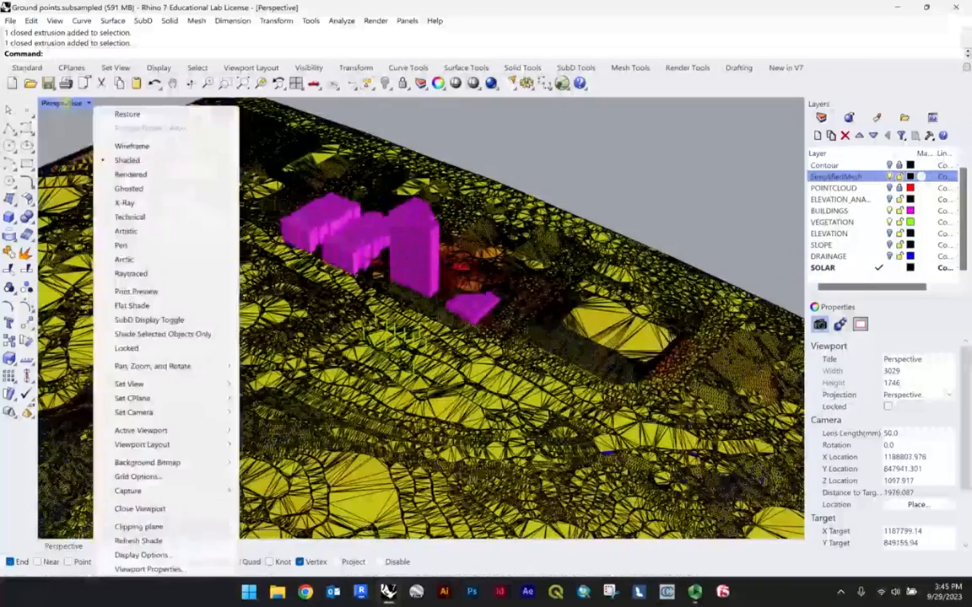
{"action": "left_click", "coordinate": [142, 175]}
Step: Turn on the DRAINAGE layer over the rendered sunlight mesh
{"action": "scroll", "coordinate": [319, 274], "scroll_direction": "down", "scroll_amount": 4}
{"action": "right_click_drag", "start_coordinate": [319, 274], "coordinate": [553, 236]}
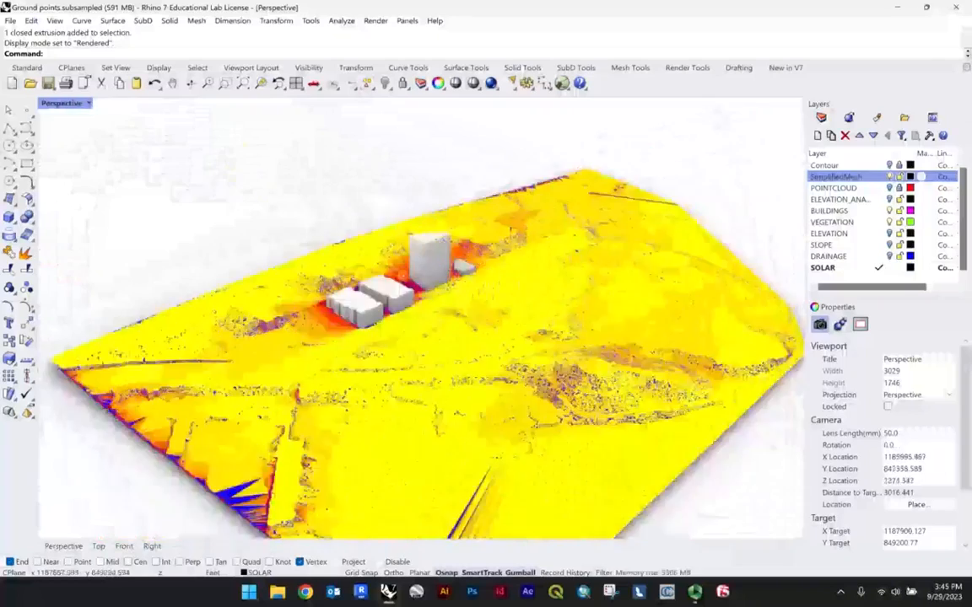
{"action": "scroll", "coordinate": [553, 325], "scroll_direction": "up", "scroll_amount": 4}
{"action": "right_click_drag", "start_coordinate": [555, 324], "coordinate": [245, 344]}
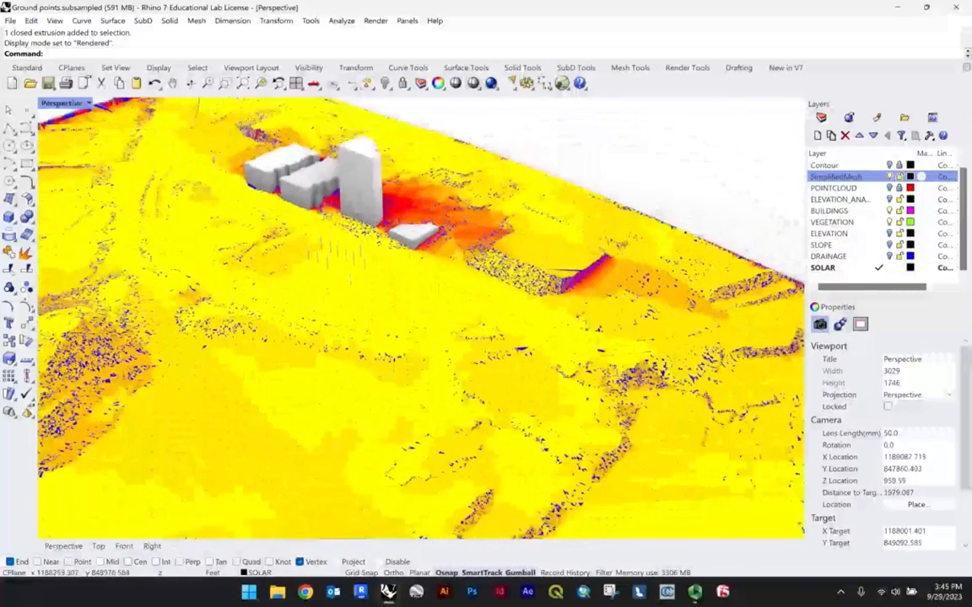
{"action": "right_click_drag", "start_coordinate": [747, 253], "coordinate": [744, 301], "text": "shift"}
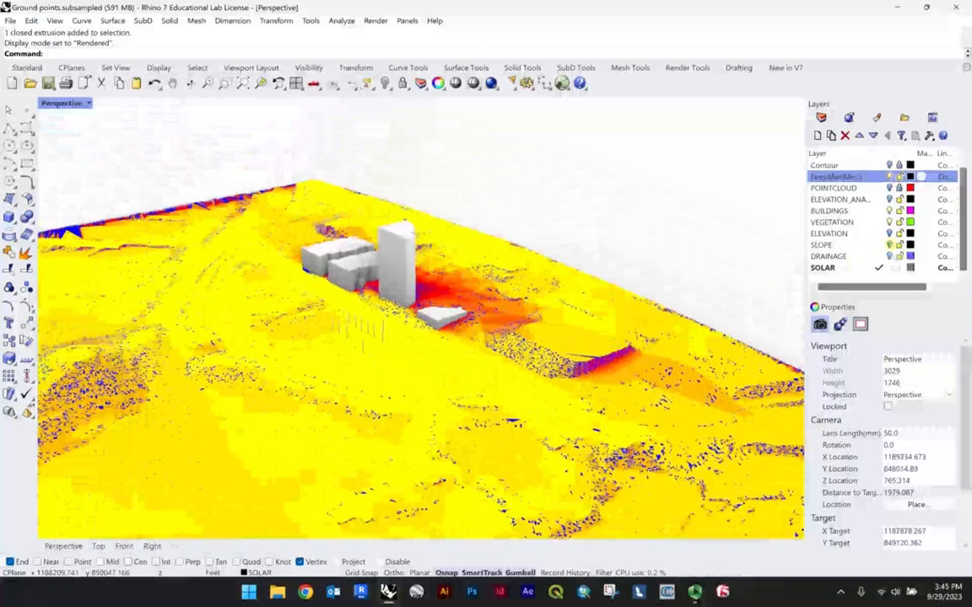
{"action": "left_click", "coordinate": [890, 256]}
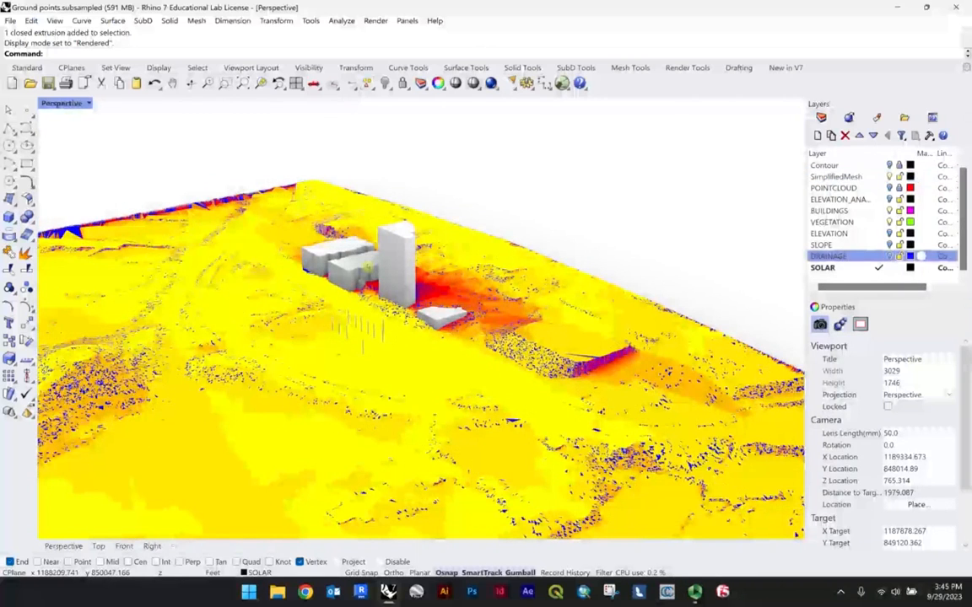
Step: Examine up close how the drainage lines run through the shaded ground around the two rectangular buildings
{"action": "scroll", "coordinate": [469, 255], "scroll_direction": "up", "scroll_amount": 5}
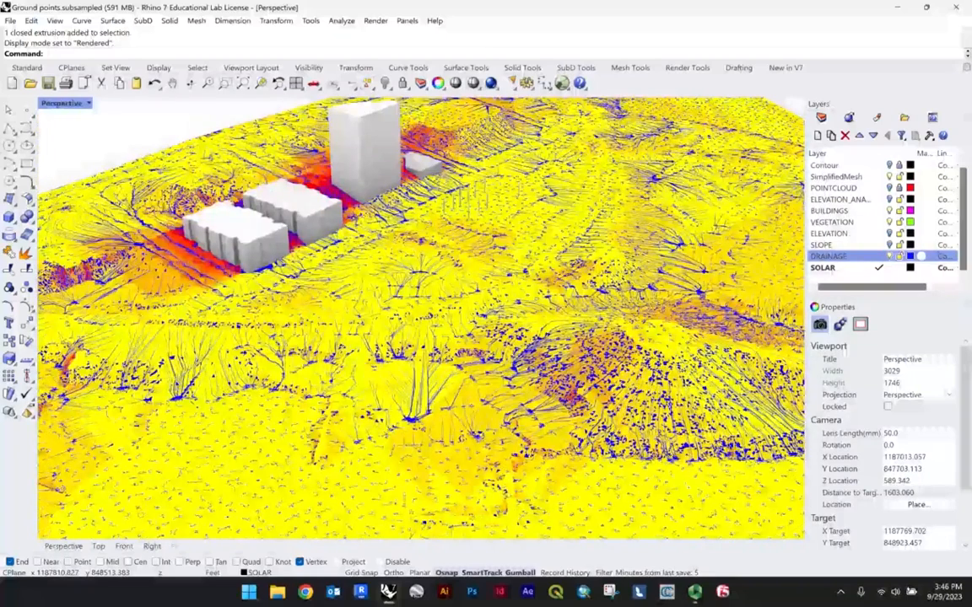
{"action": "scroll", "coordinate": [495, 305], "scroll_direction": "up", "scroll_amount": 10}
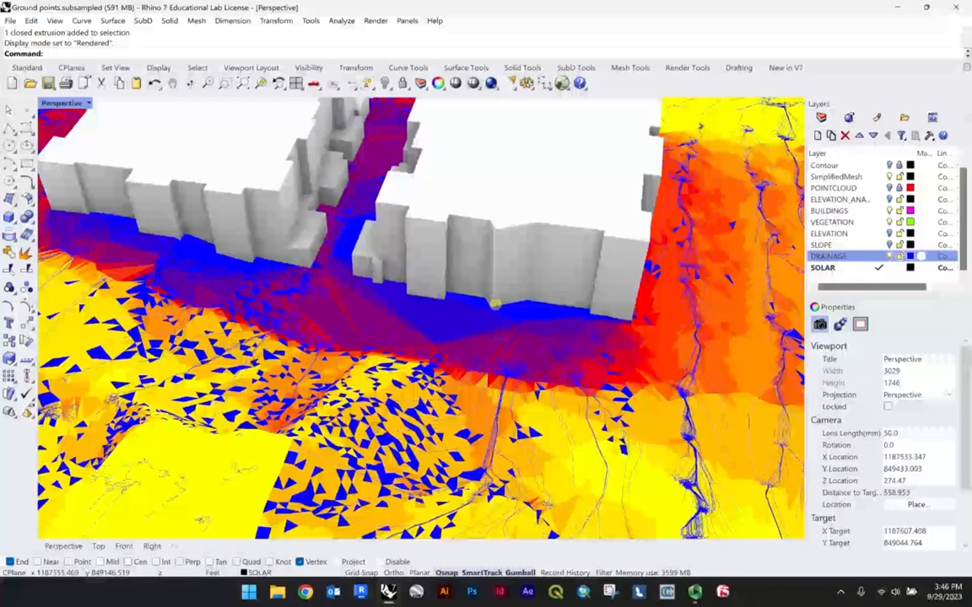
{"action": "scroll", "coordinate": [495, 304], "scroll_direction": "down", "scroll_amount": 4}
{"action": "right_click_drag", "start_coordinate": [495, 303], "coordinate": [361, 224]}
{"action": "scroll", "coordinate": [361, 224], "scroll_direction": "up", "scroll_amount": 2}
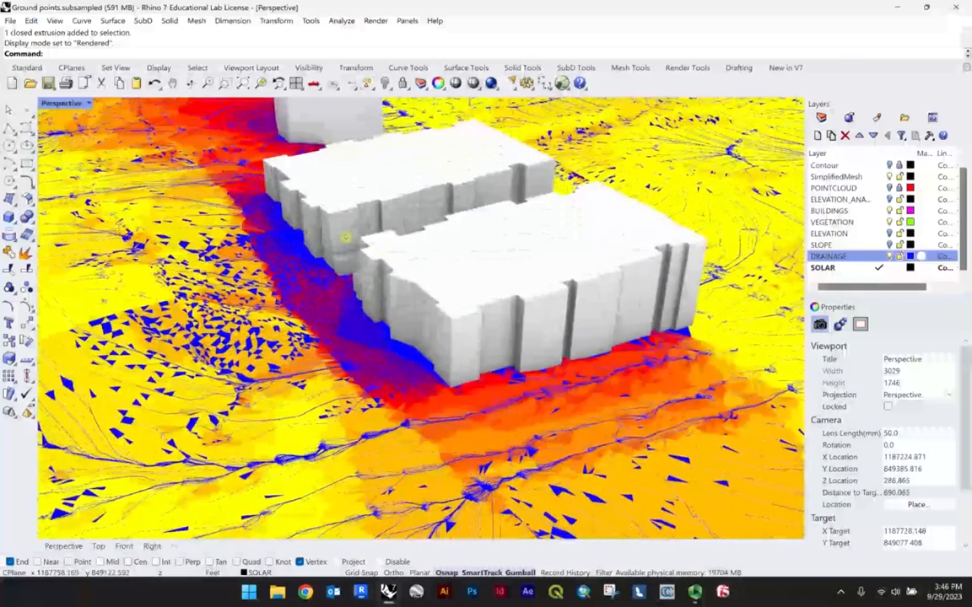
{"action": "scroll", "coordinate": [345, 238], "scroll_direction": "down", "scroll_amount": 4}
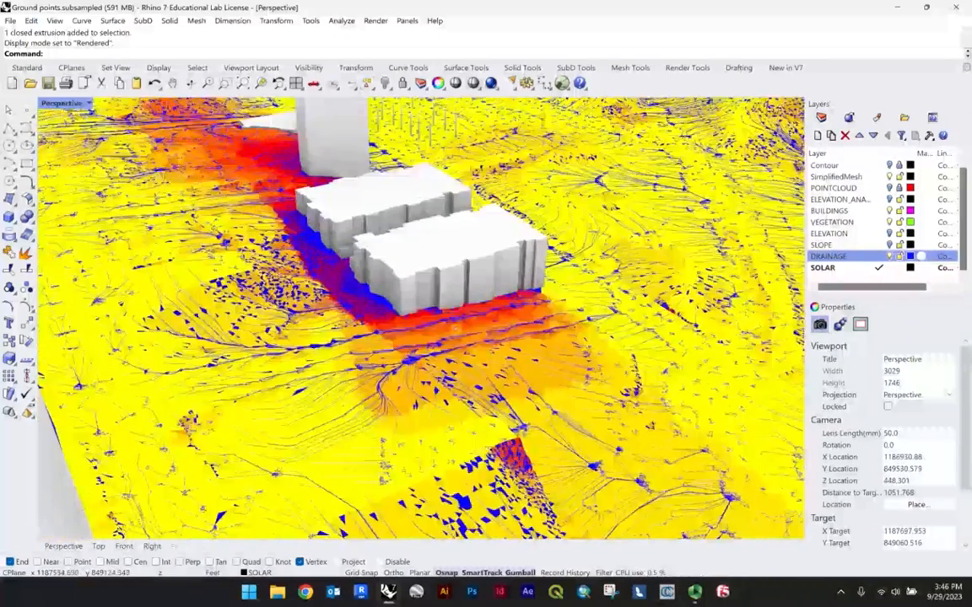
{"action": "scroll", "coordinate": [455, 328], "scroll_direction": "up", "scroll_amount": 5}
{"action": "scroll", "coordinate": [455, 325], "scroll_direction": "down", "scroll_amount": 5}
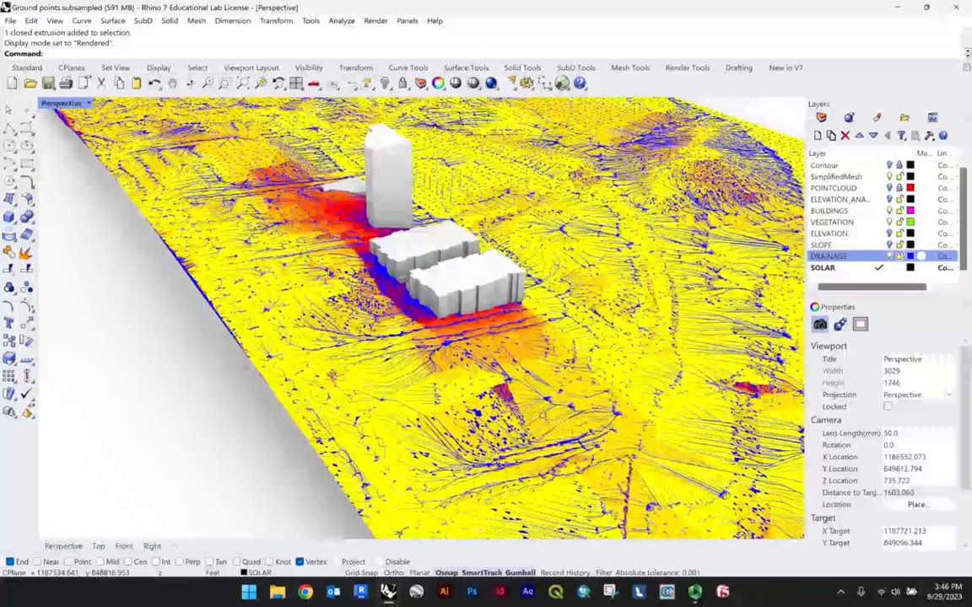
Step: Compare drainage and sunlight colours between the mound, the tower and the shadow area beside the small building
{"action": "right_click_drag", "start_coordinate": [622, 274], "coordinate": [405, 289]}
{"action": "scroll", "coordinate": [481, 231], "scroll_direction": "up", "scroll_amount": 2}
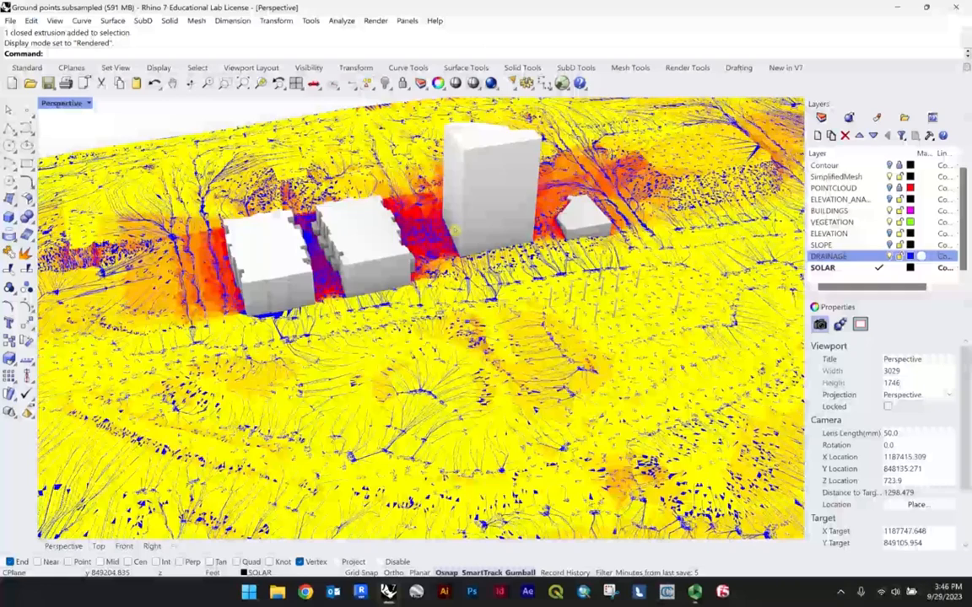
{"action": "scroll", "coordinate": [455, 231], "scroll_direction": "down", "scroll_amount": 4}
{"action": "right_click_drag", "start_coordinate": [425, 321], "coordinate": [325, 289]}
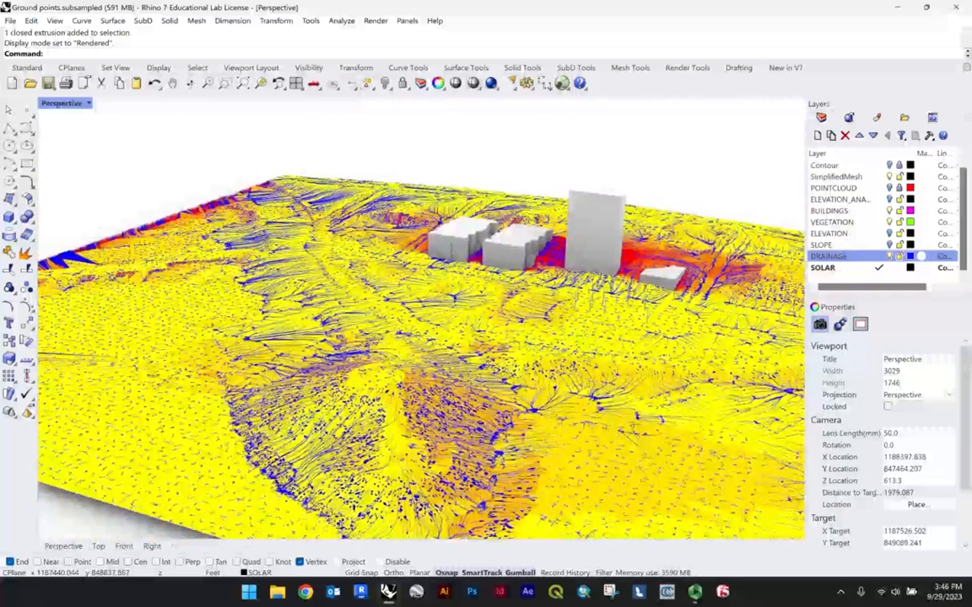
{"action": "right_click_drag", "start_coordinate": [355, 362], "coordinate": [456, 336], "text": "shift"}
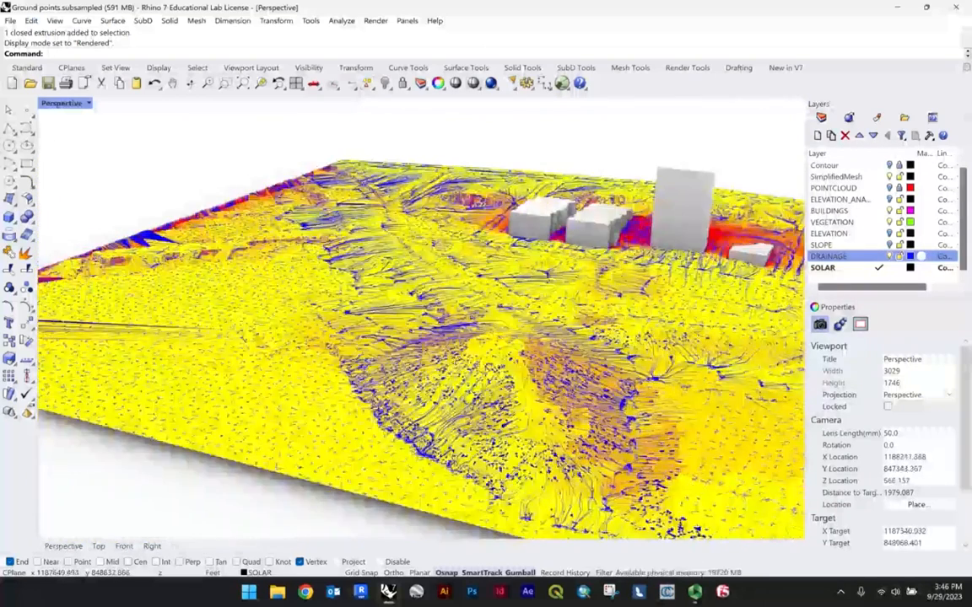
{"action": "scroll", "coordinate": [472, 295], "scroll_direction": "up", "scroll_amount": 4}
{"action": "right_click_drag", "start_coordinate": [629, 295], "coordinate": [456, 325], "text": "shift"}
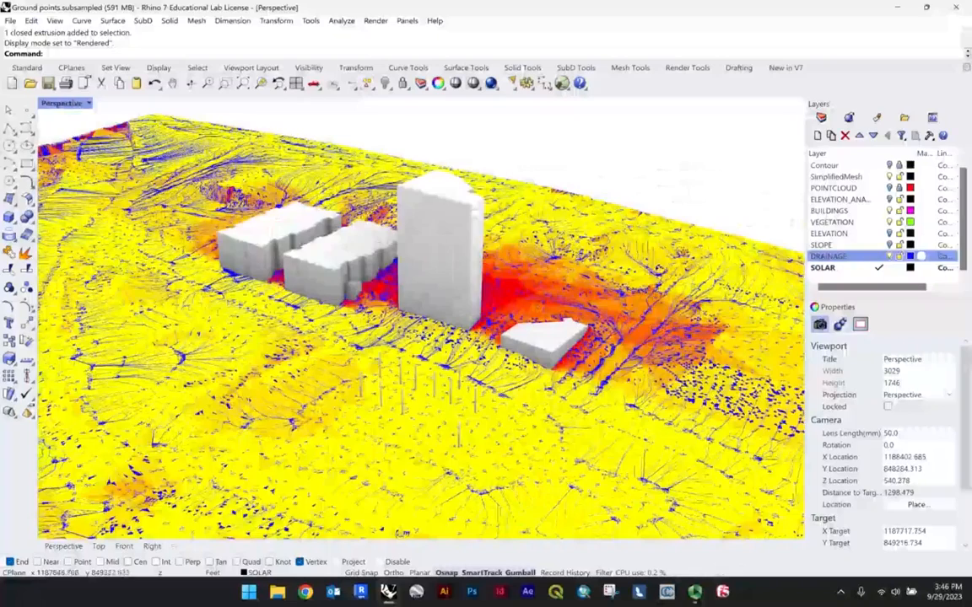
{"action": "scroll", "coordinate": [430, 242], "scroll_direction": "down", "scroll_amount": 6}
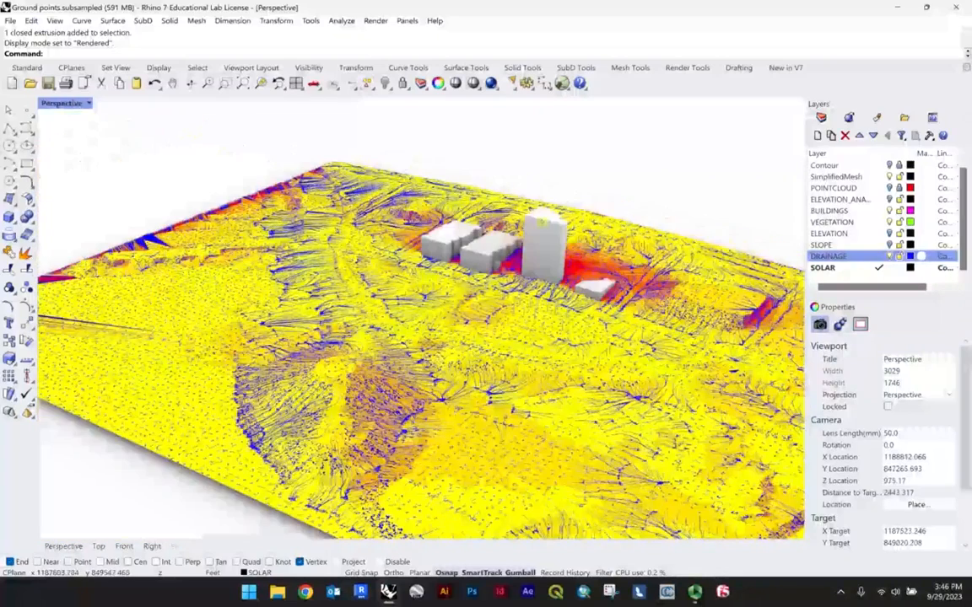
{"action": "scroll", "coordinate": [396, 225], "scroll_direction": "up", "scroll_amount": 2}
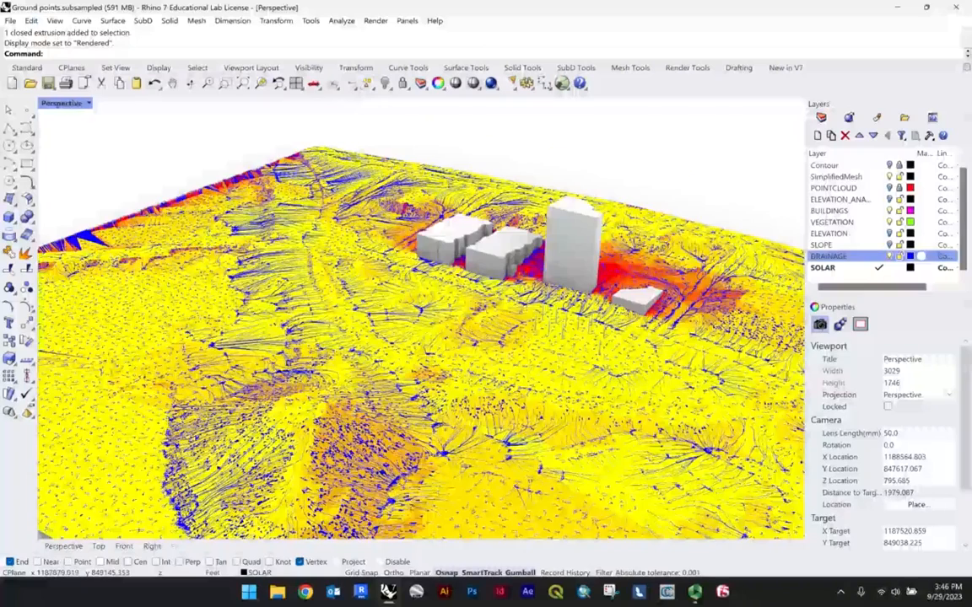
{"action": "scroll", "coordinate": [656, 294], "scroll_direction": "up", "scroll_amount": 4}
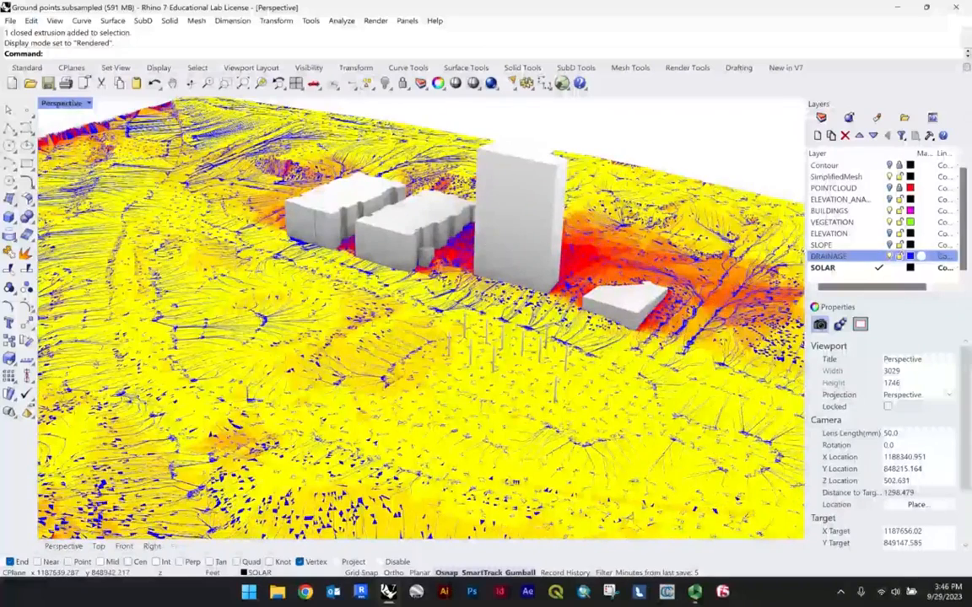
{"action": "scroll", "coordinate": [512, 481], "scroll_direction": "down", "scroll_amount": 2}
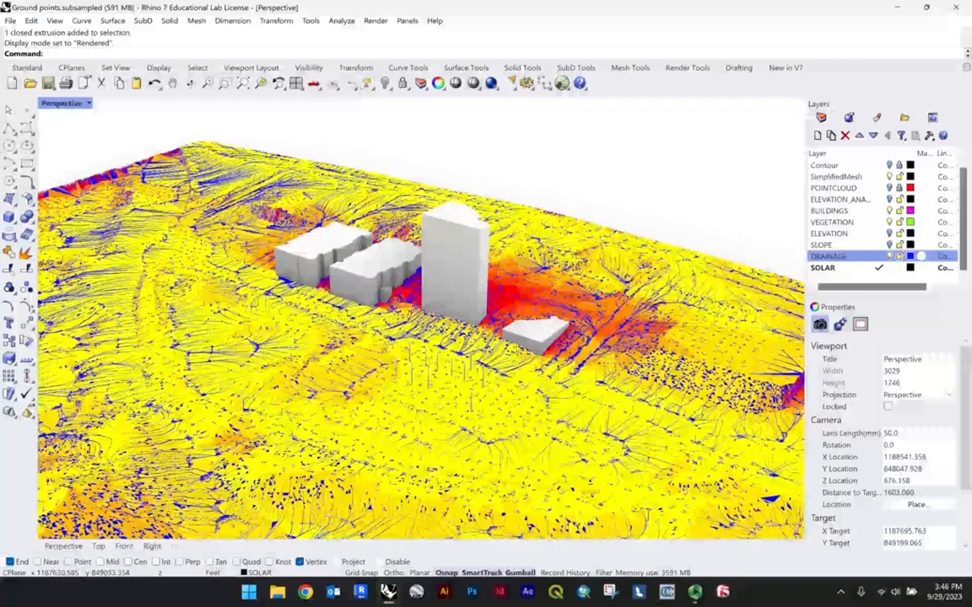
Step: Review the combined drainage and sunlight results from several angles across the whole terrain out to its edges
{"action": "right_click_drag", "start_coordinate": [329, 316], "coordinate": [508, 331]}
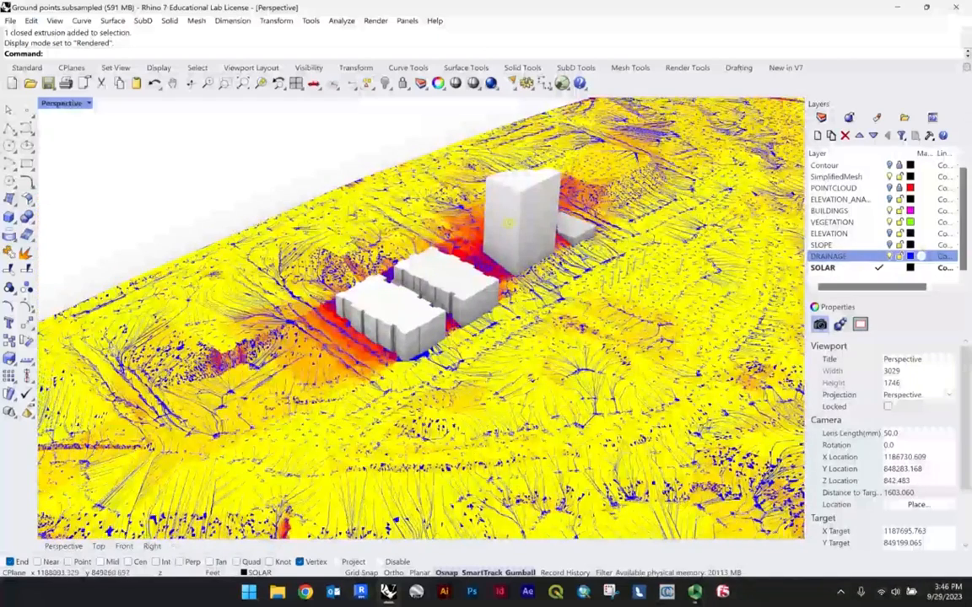
{"action": "right_click_drag", "start_coordinate": [574, 228], "coordinate": [501, 248], "text": "shift"}
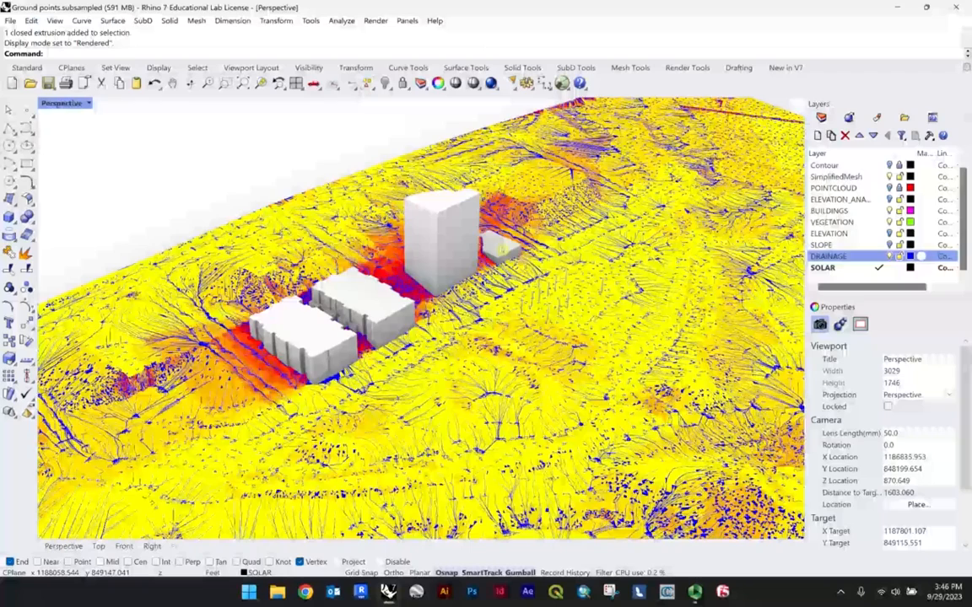
{"action": "right_click_drag", "start_coordinate": [495, 250], "coordinate": [349, 228]}
{"action": "scroll", "coordinate": [349, 228], "scroll_direction": "down", "scroll_amount": 4}
{"action": "right_click_drag", "start_coordinate": [518, 407], "coordinate": [510, 394]}
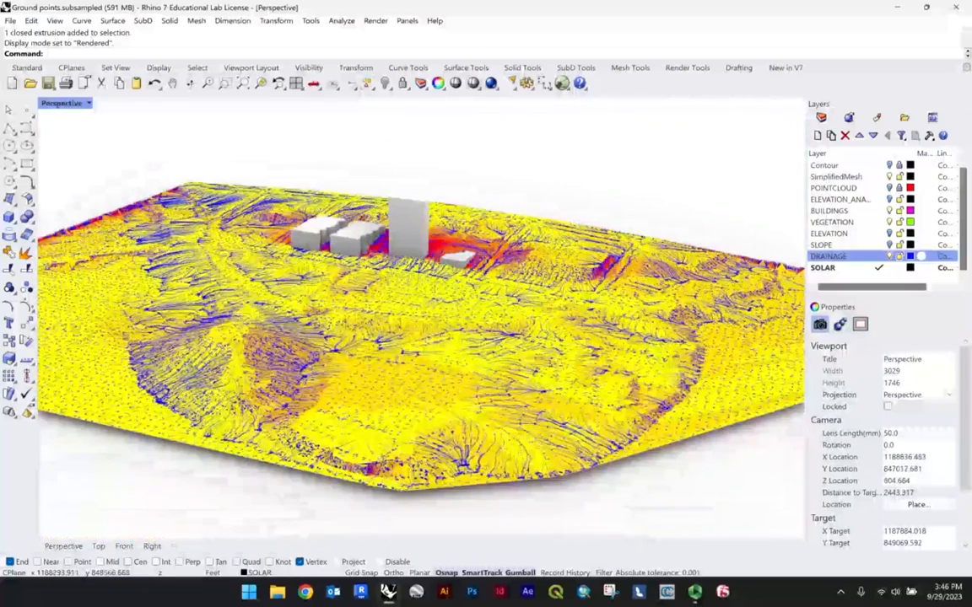
{"action": "scroll", "coordinate": [346, 347], "scroll_direction": "up", "scroll_amount": 4}
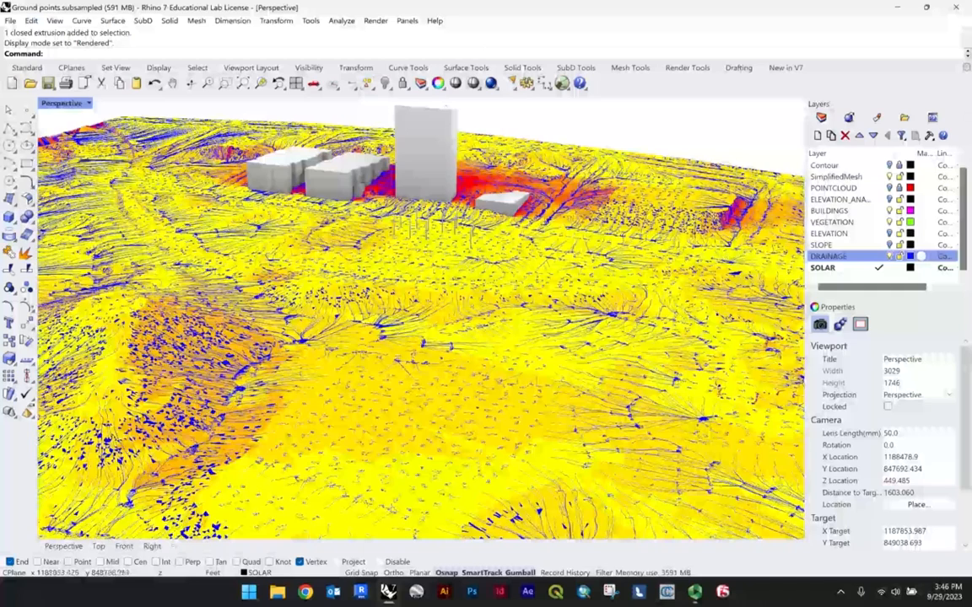
{"action": "scroll", "coordinate": [422, 320], "scroll_direction": "down", "scroll_amount": 4}
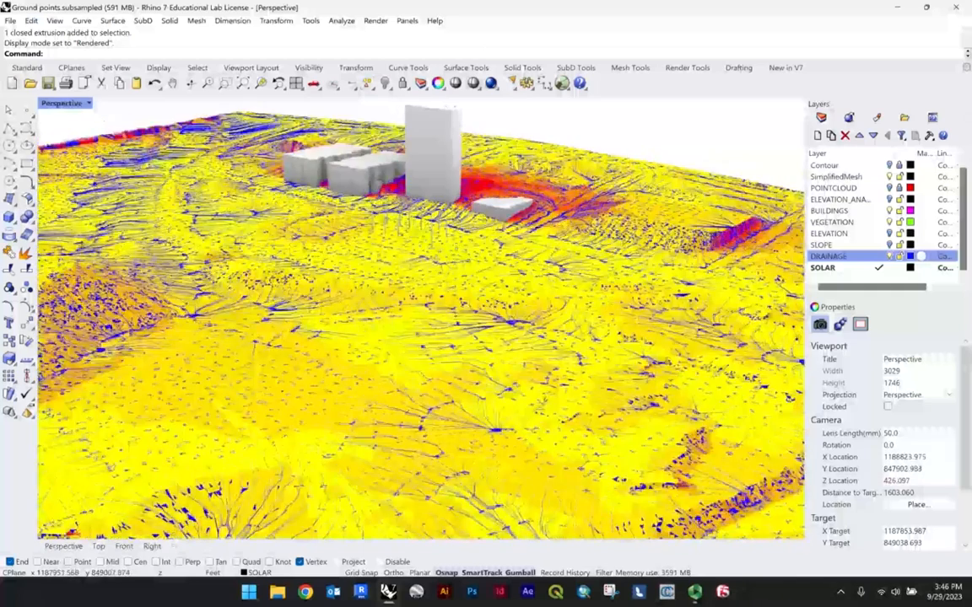
{"action": "scroll", "coordinate": [421, 321], "scroll_direction": "up", "scroll_amount": 2}
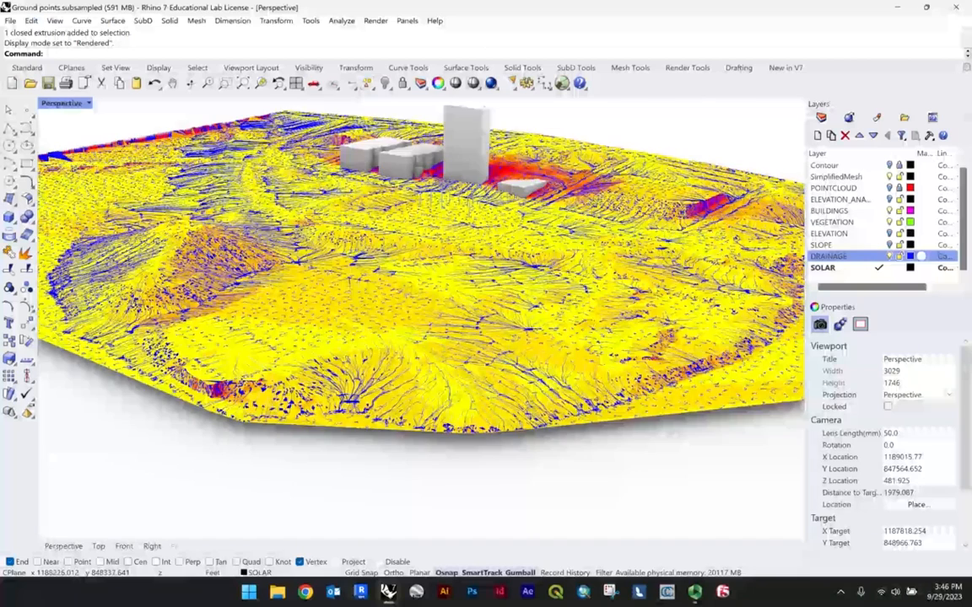
{"action": "scroll", "coordinate": [421, 320], "scroll_direction": "down", "scroll_amount": 2}
{"action": "right_click_drag", "start_coordinate": [480, 210], "coordinate": [515, 240]}
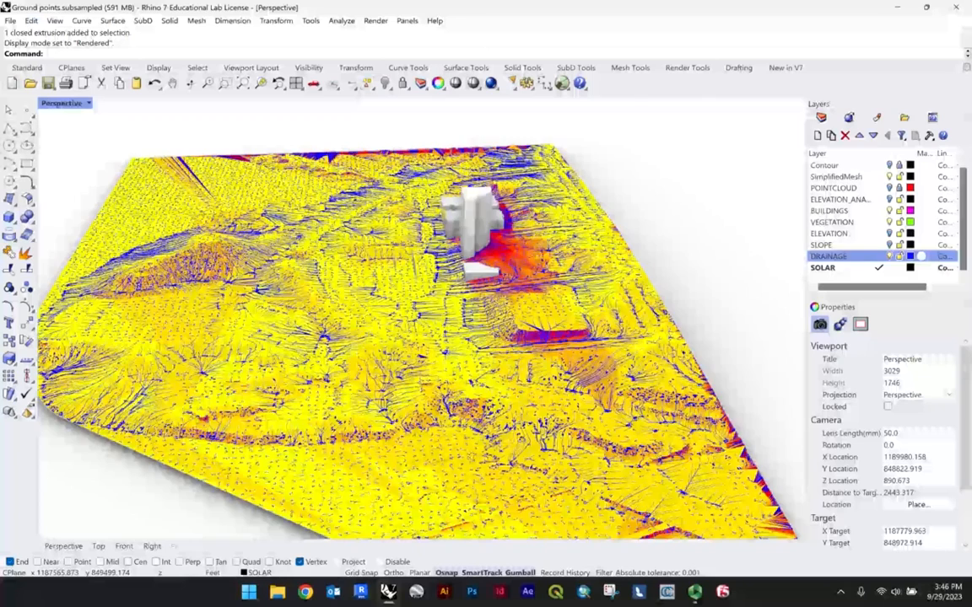
{"action": "right_click_drag", "start_coordinate": [515, 240], "coordinate": [778, 245]}
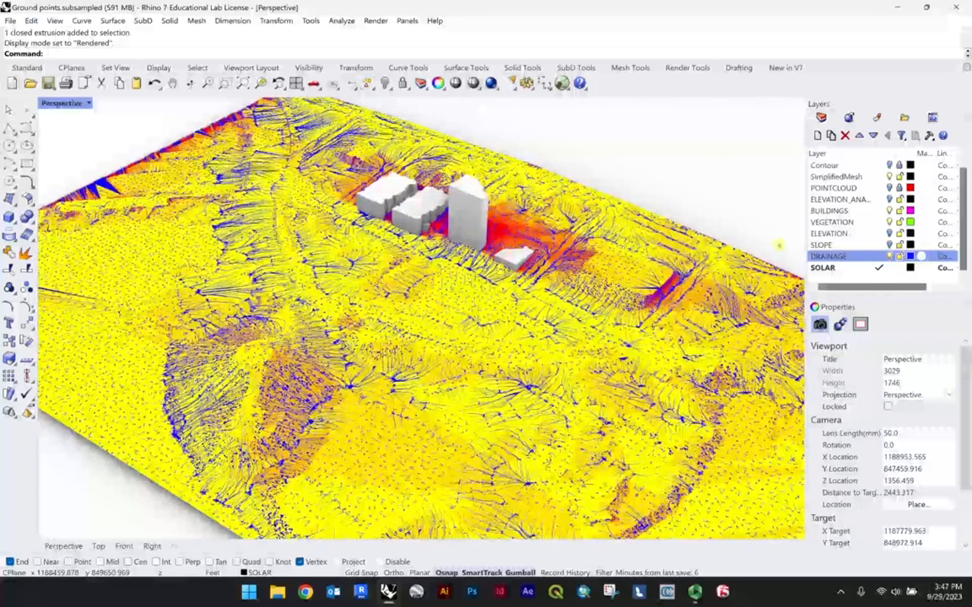
{"action": "right_click_drag", "start_coordinate": [779, 245], "coordinate": [741, 252], "text": "shift"}
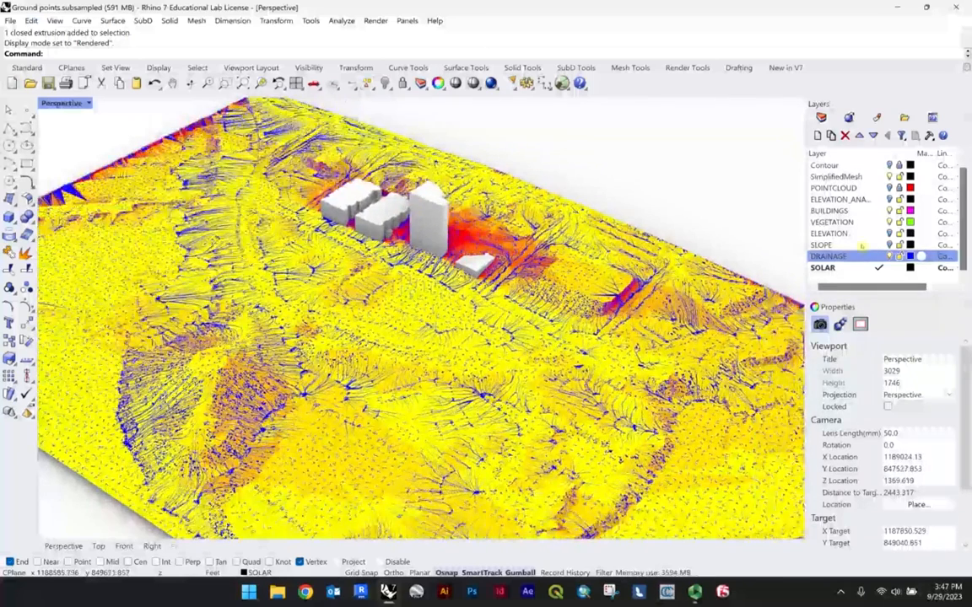
Step: Turn on the SLOPE layer and make it current, and turn off the DRAINAGE and SOLAR layers
{"action": "right_click_drag", "start_coordinate": [388, 226], "coordinate": [538, 194]}
{"action": "scroll", "coordinate": [538, 194], "scroll_direction": "up", "scroll_amount": 4}
{"action": "scroll", "coordinate": [498, 224], "scroll_direction": "down", "scroll_amount": 6}
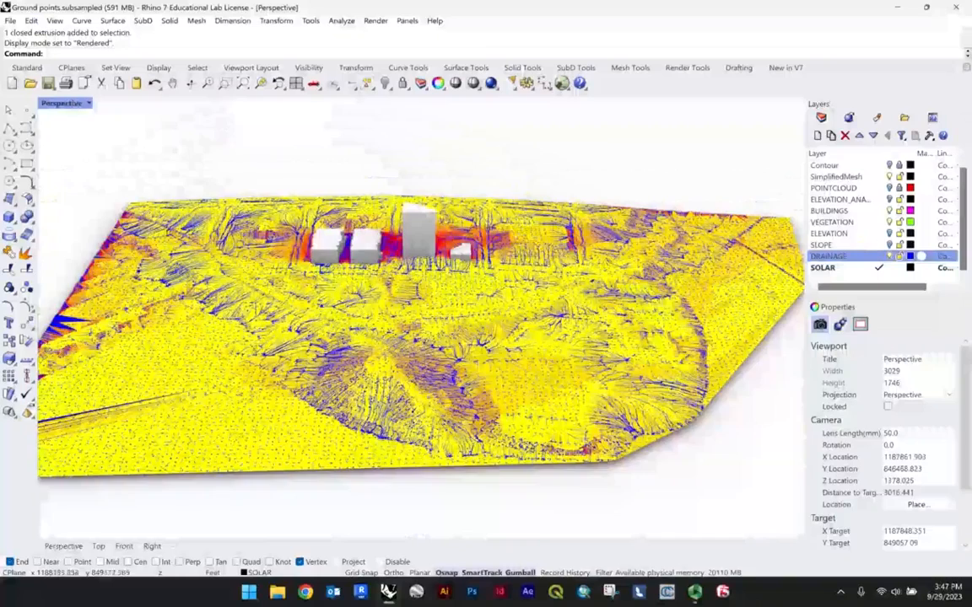
{"action": "scroll", "coordinate": [559, 291], "scroll_direction": "up", "scroll_amount": 4}
{"action": "scroll", "coordinate": [540, 262], "scroll_direction": "up", "scroll_amount": 2}
{"action": "right_click_drag", "start_coordinate": [540, 228], "coordinate": [445, 224]}
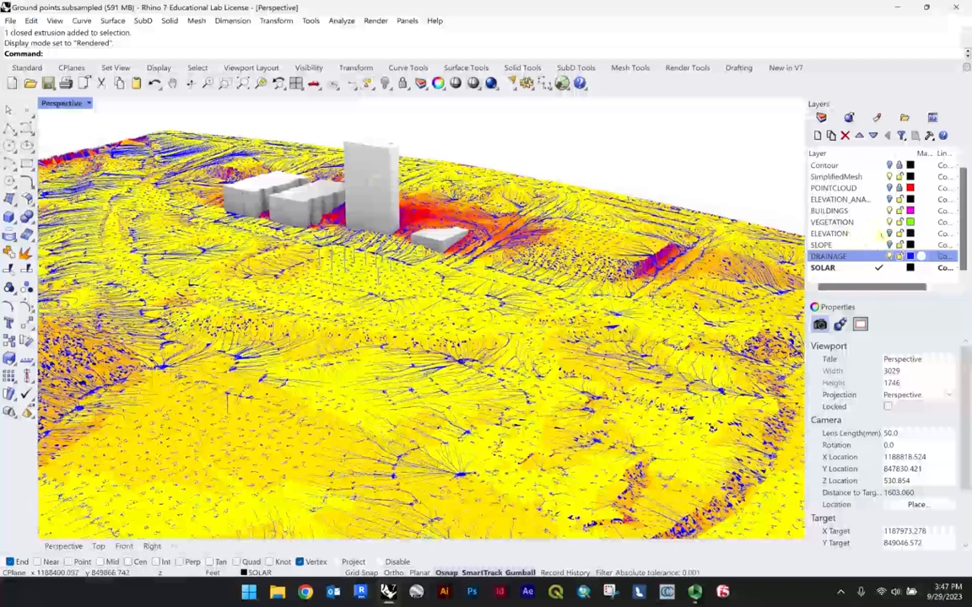
{"action": "left_click", "coordinate": [889, 244]}
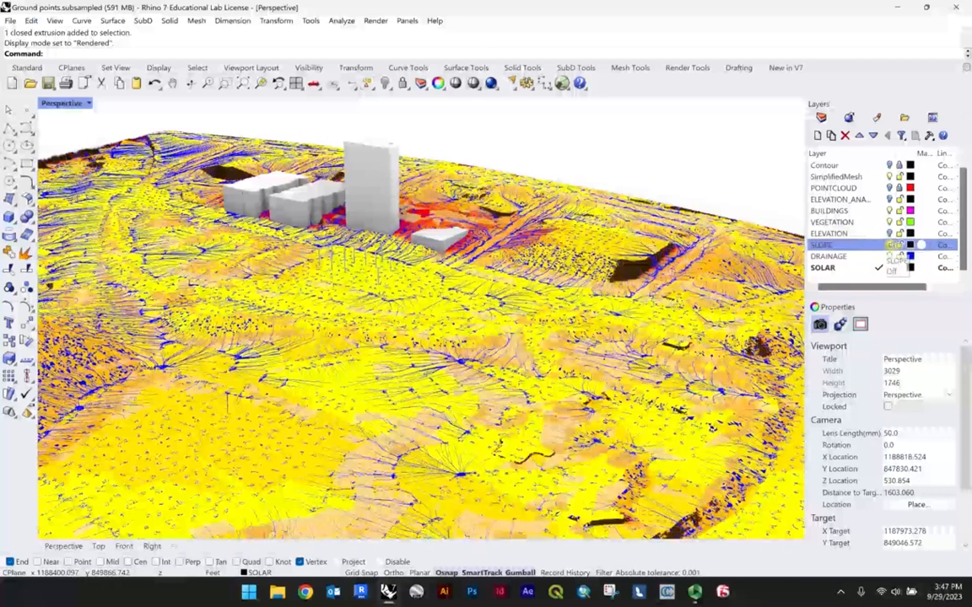
{"action": "left_click", "coordinate": [889, 255]}
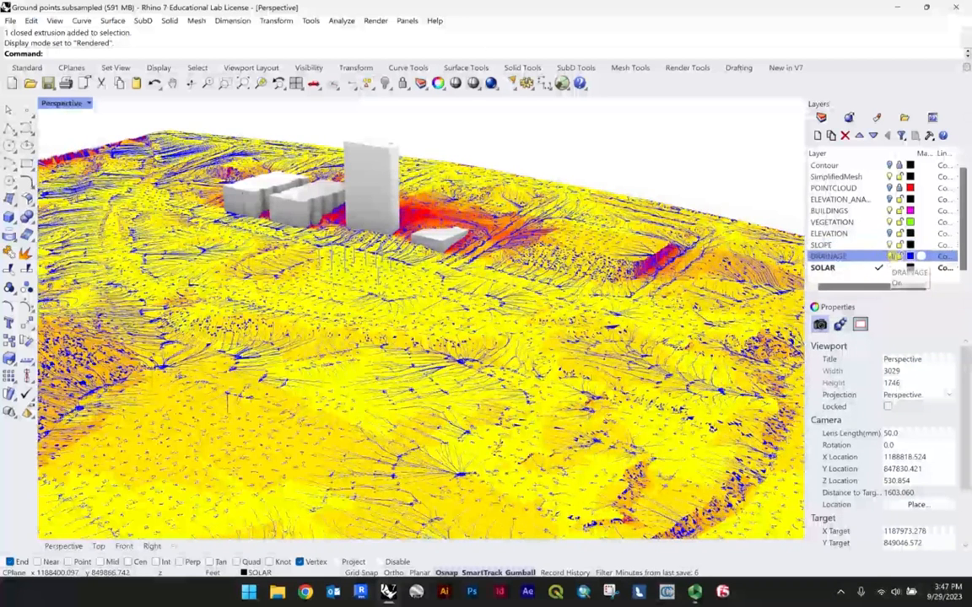
{"action": "left_click", "coordinate": [890, 256]}
{"action": "left_click", "coordinate": [878, 245]}
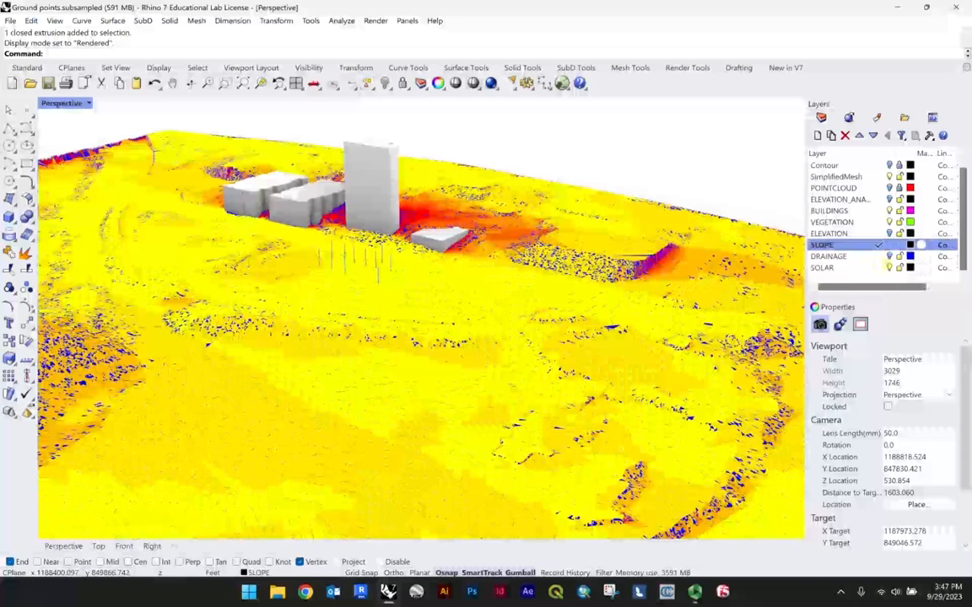
{"action": "left_click", "coordinate": [889, 268]}
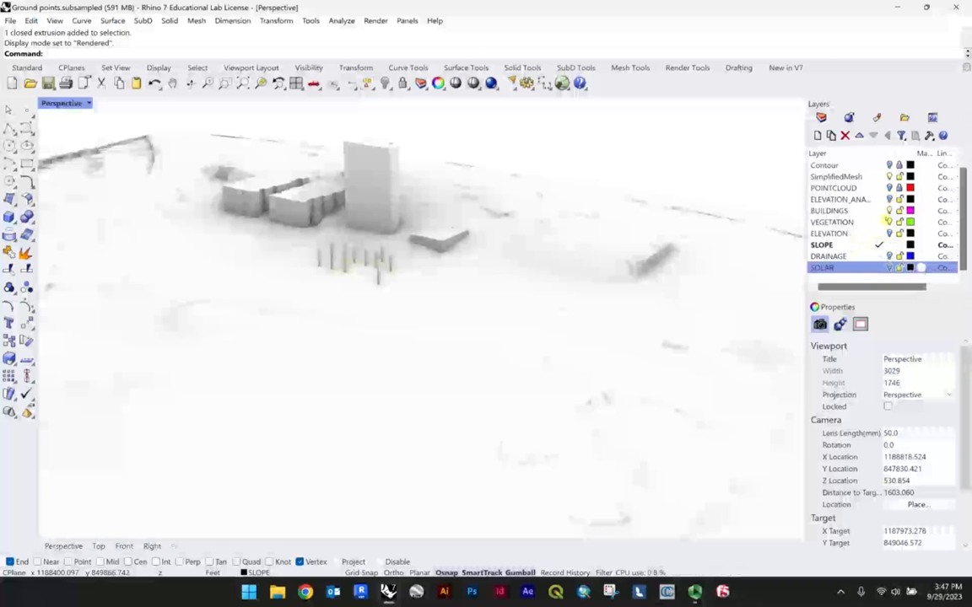
{"action": "scroll", "coordinate": [654, 244], "scroll_direction": "down", "scroll_amount": 6}
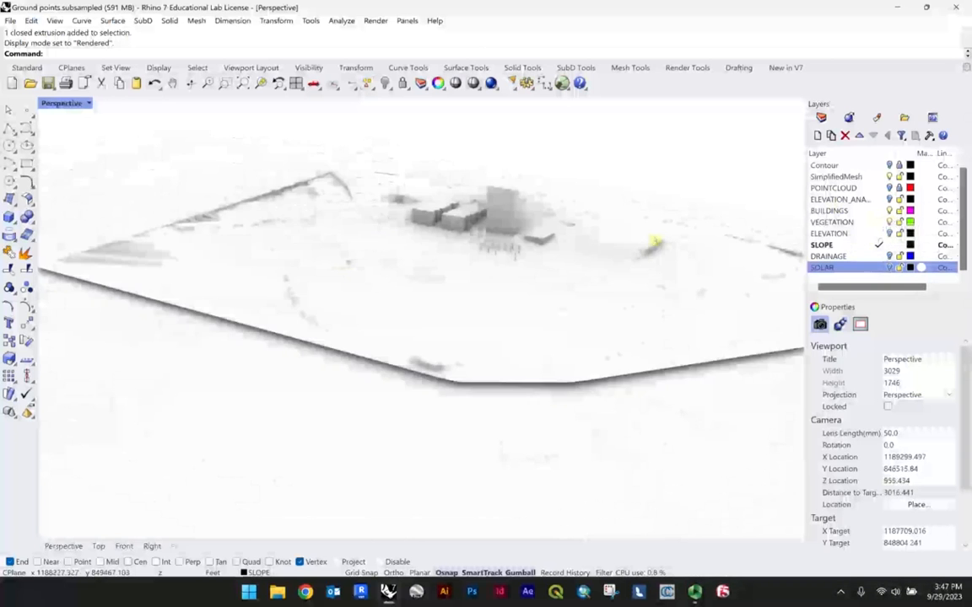
{"action": "left_click", "coordinate": [59, 102]}
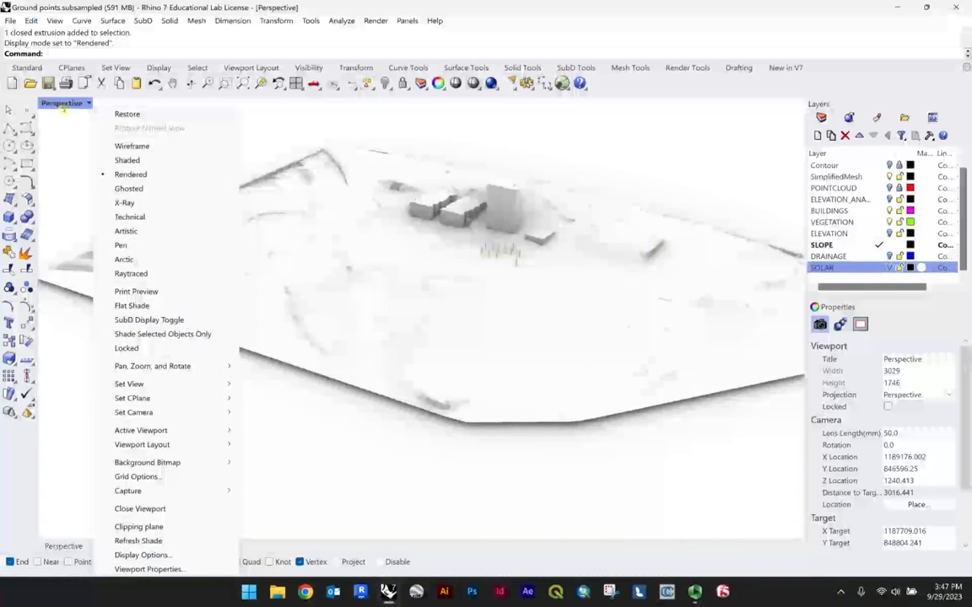
{"action": "left_click", "coordinate": [88, 152]}
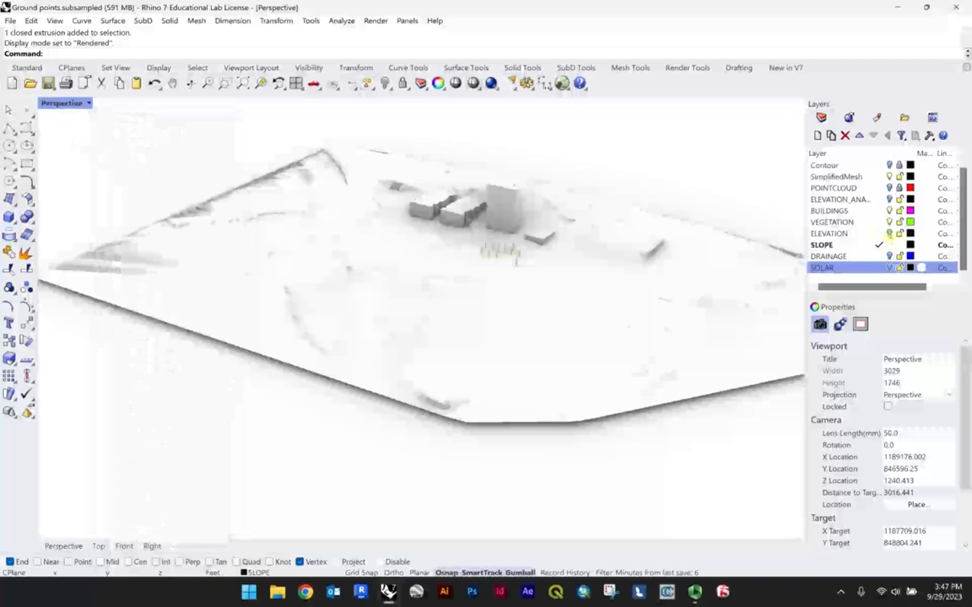
{"action": "left_click", "coordinate": [889, 233]}
{"action": "left_click", "coordinate": [889, 234]}
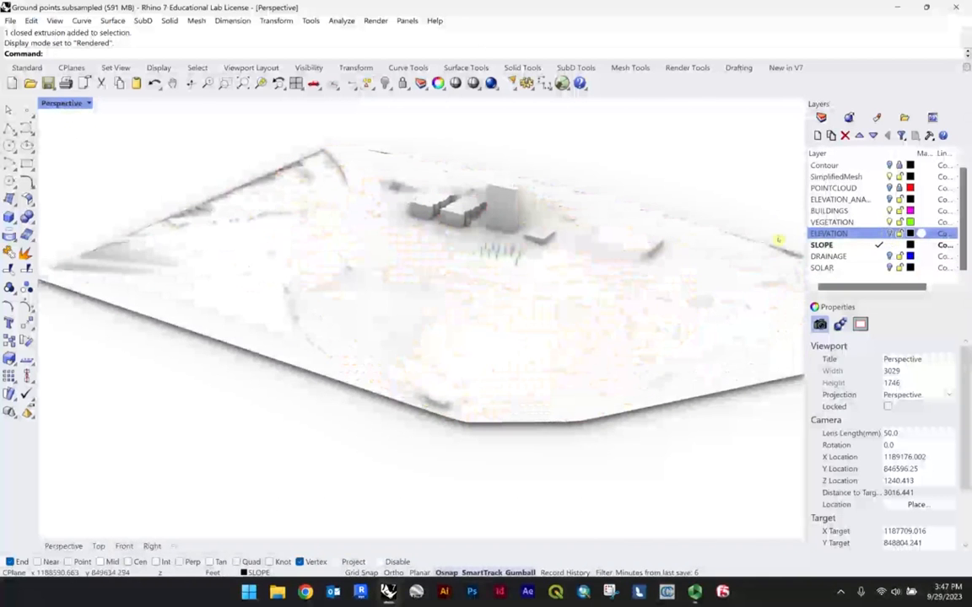
Step: Identify the plain terrain mesh overlapping the slope analysis and turn off its SimplifiedMesh layer
{"action": "left_click", "coordinate": [837, 258]}
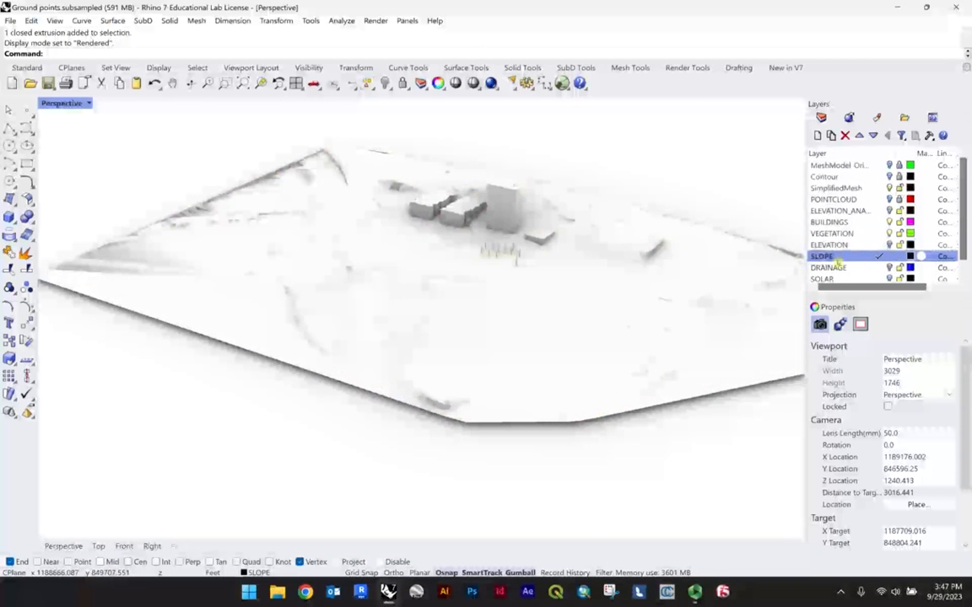
{"action": "left_click", "coordinate": [289, 340]}
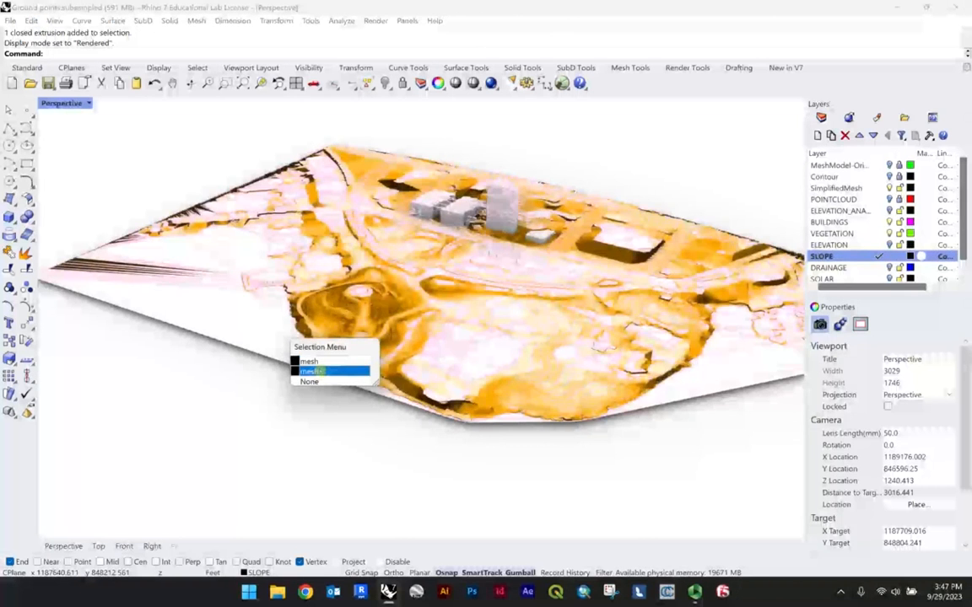
{"action": "left_click", "coordinate": [314, 362]}
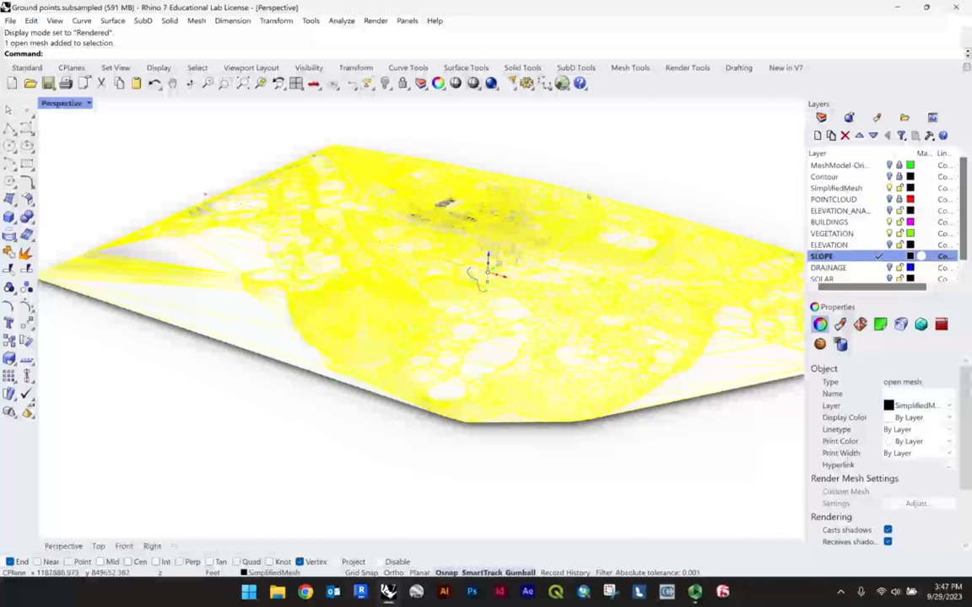
{"action": "scroll", "coordinate": [580, 197], "scroll_direction": "up", "scroll_amount": 5}
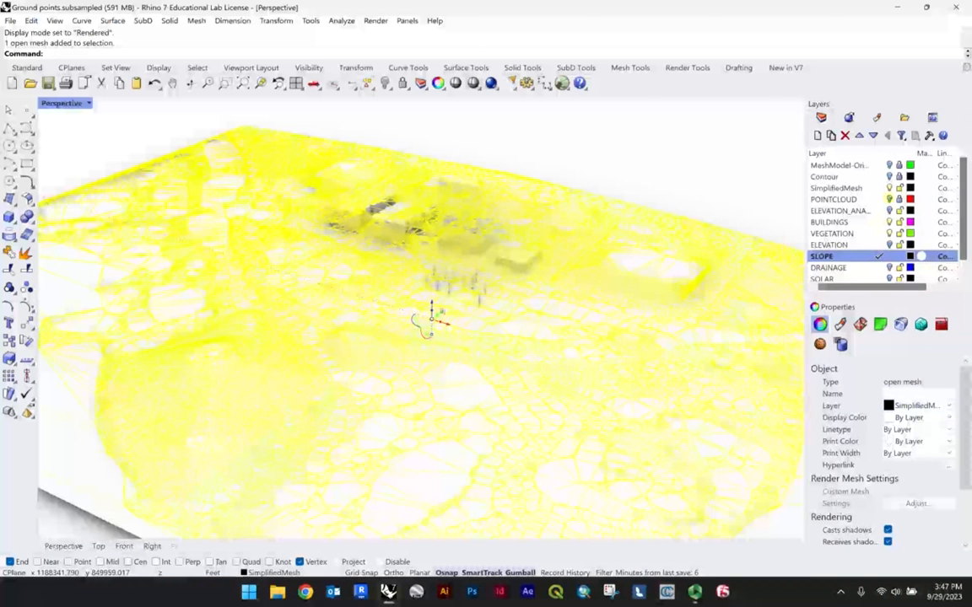
{"action": "left_click", "coordinate": [889, 188]}
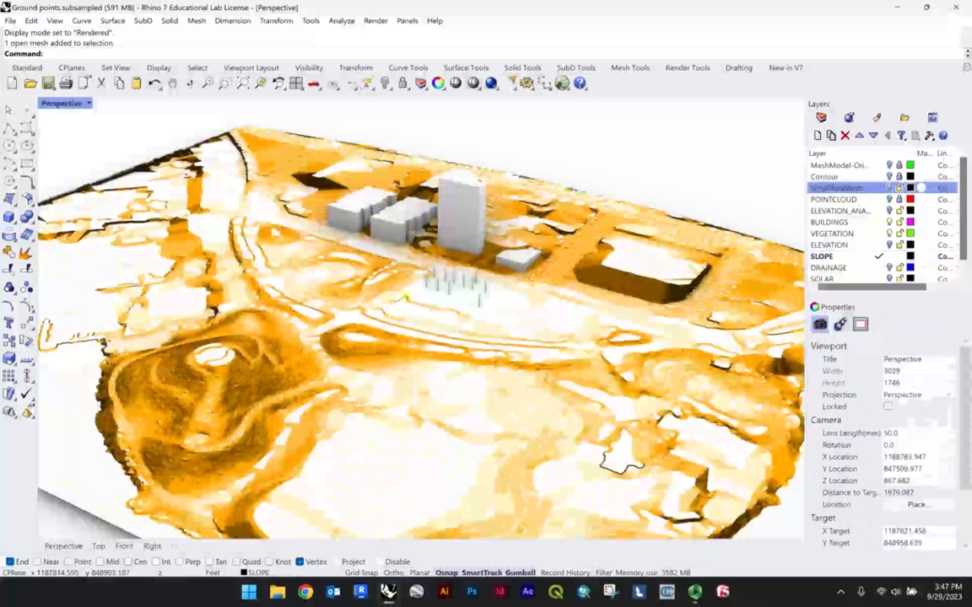
Step: Select all objects on the SLOPE layer to check the analysis meshes and clear the selection
{"action": "scroll", "coordinate": [884, 226], "scroll_direction": "down", "scroll_amount": 1}
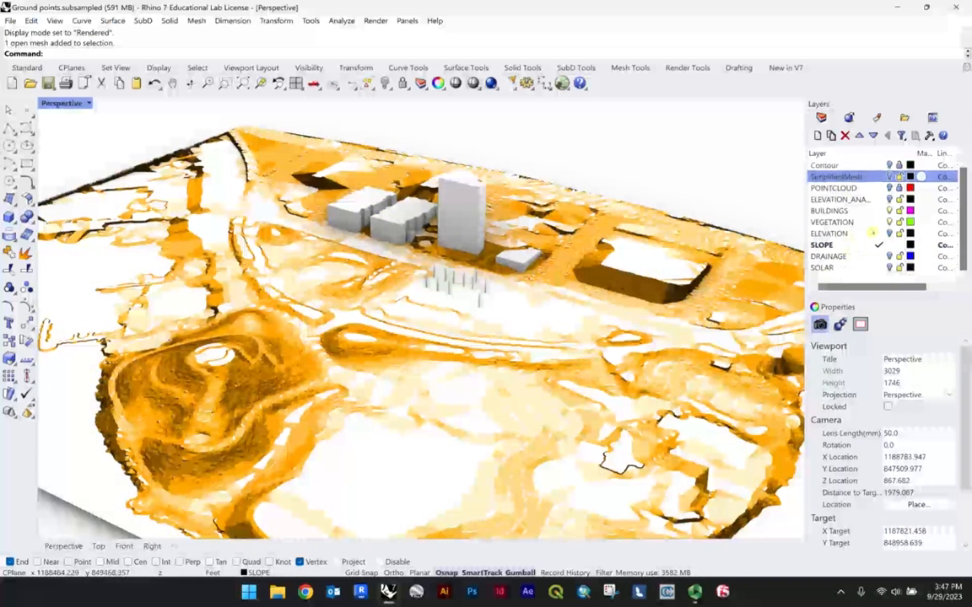
{"action": "right_click", "coordinate": [827, 245]}
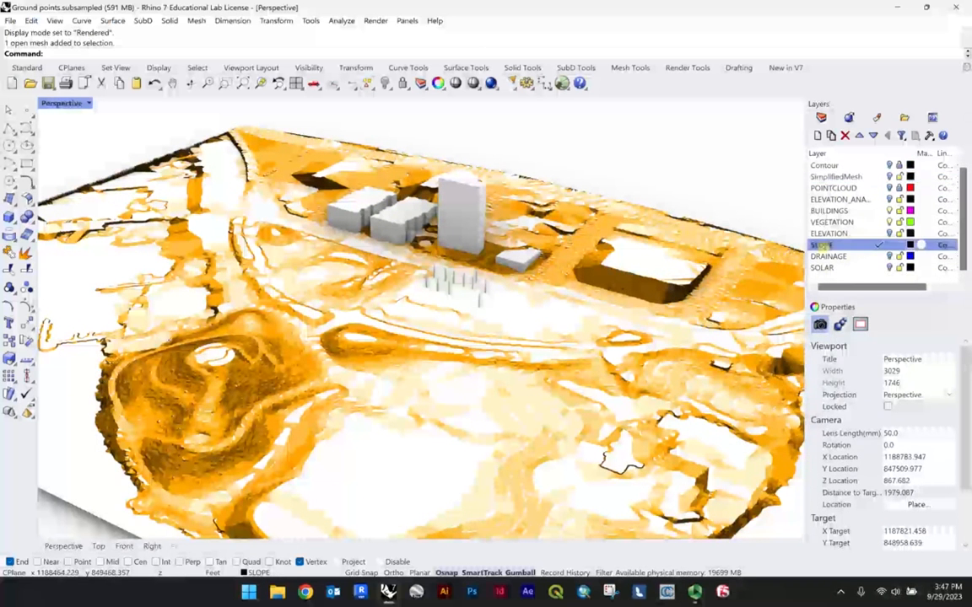
{"action": "left_click", "coordinate": [869, 437]}
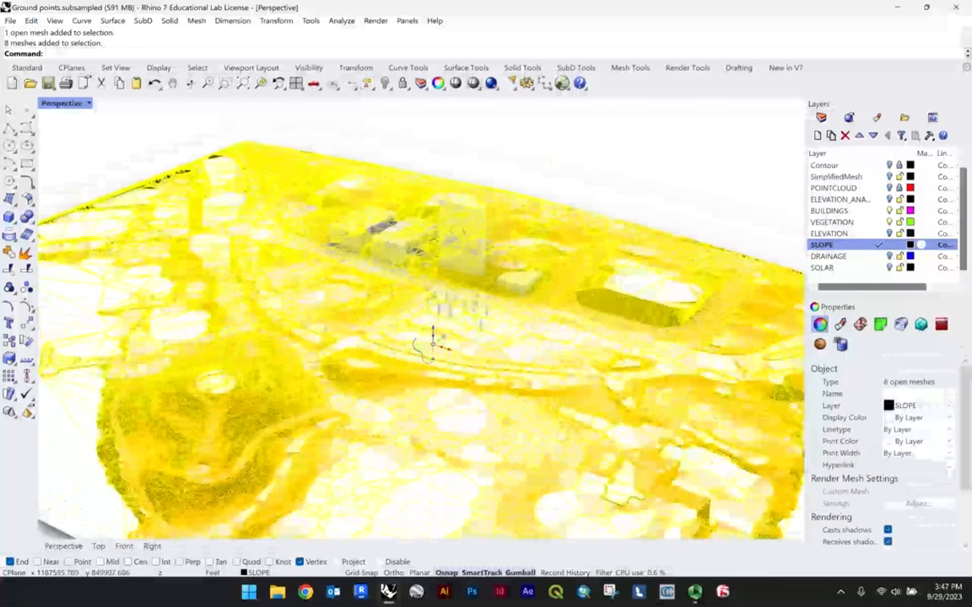
{"action": "left_click", "coordinate": [546, 160]}
{"action": "right_click_drag", "start_coordinate": [413, 245], "coordinate": [434, 229]}
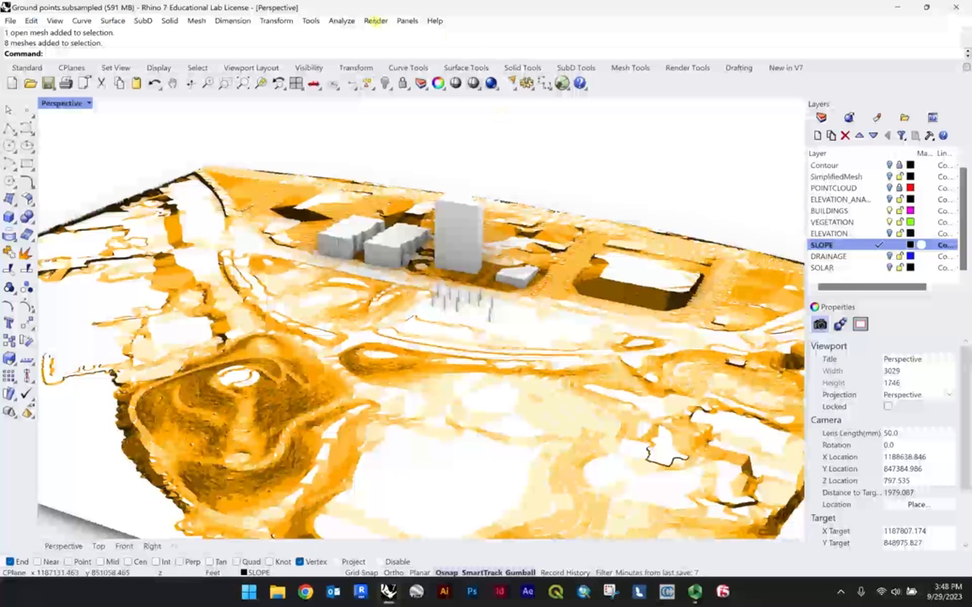
Step: Open the document's Render properties and review the resolution and DPI settings
{"action": "left_click", "coordinate": [376, 20]}
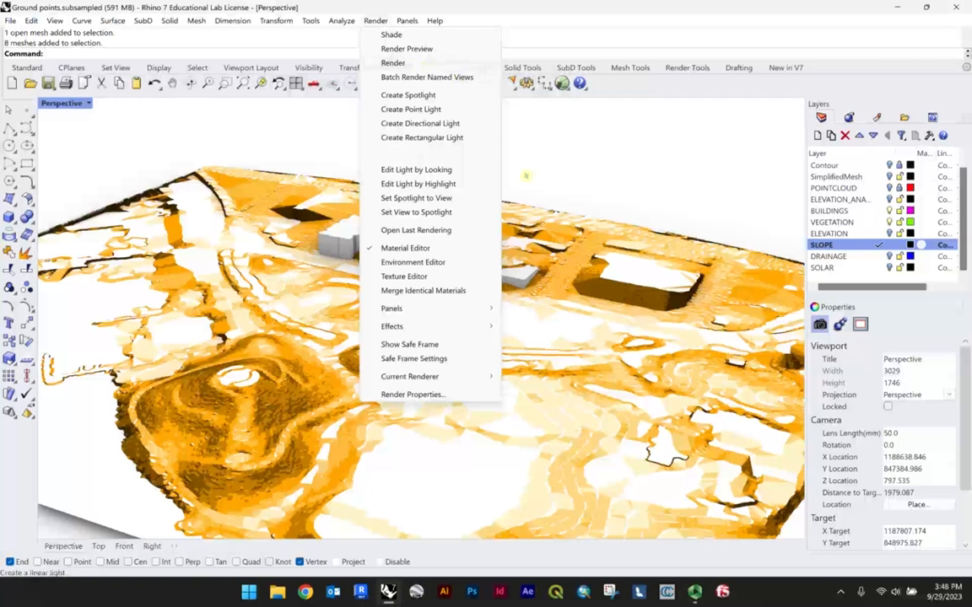
{"action": "left_click", "coordinate": [376, 20]}
{"action": "left_click", "coordinate": [376, 20]}
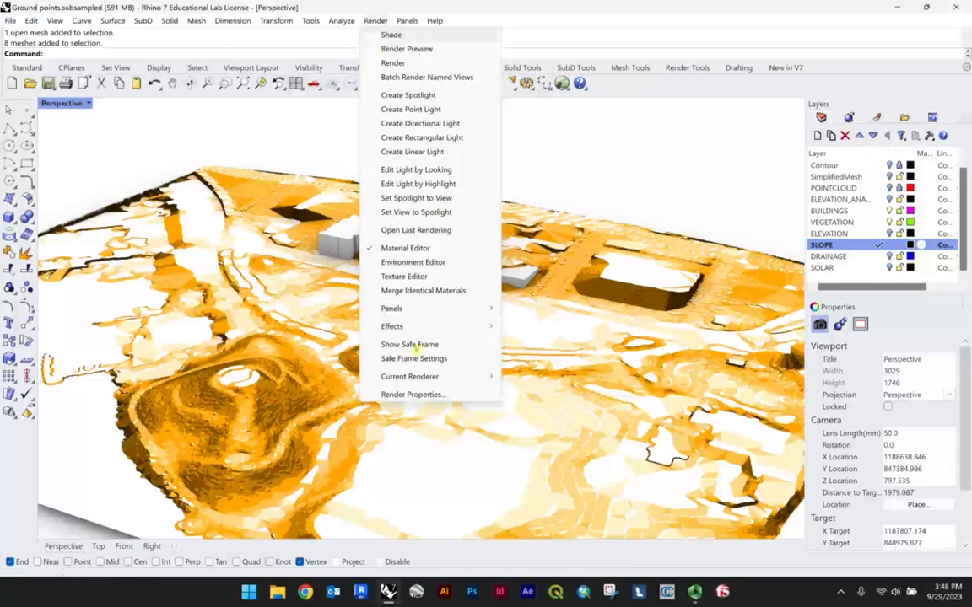
{"action": "left_click", "coordinate": [413, 394]}
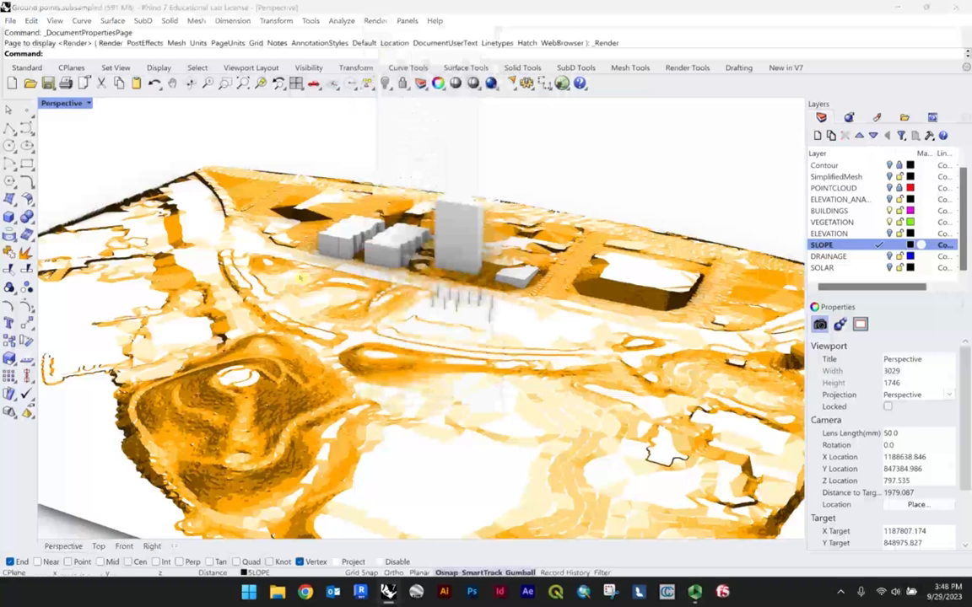
{"action": "scroll", "coordinate": [445, 357], "scroll_direction": "down", "scroll_amount": 4}
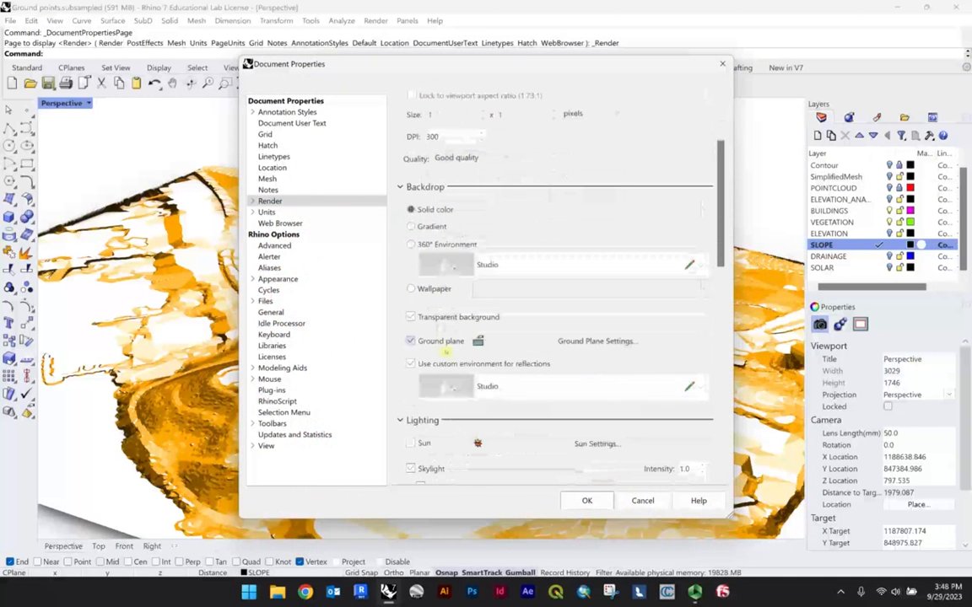
{"action": "scroll", "coordinate": [432, 194], "scroll_direction": "up", "scroll_amount": 3}
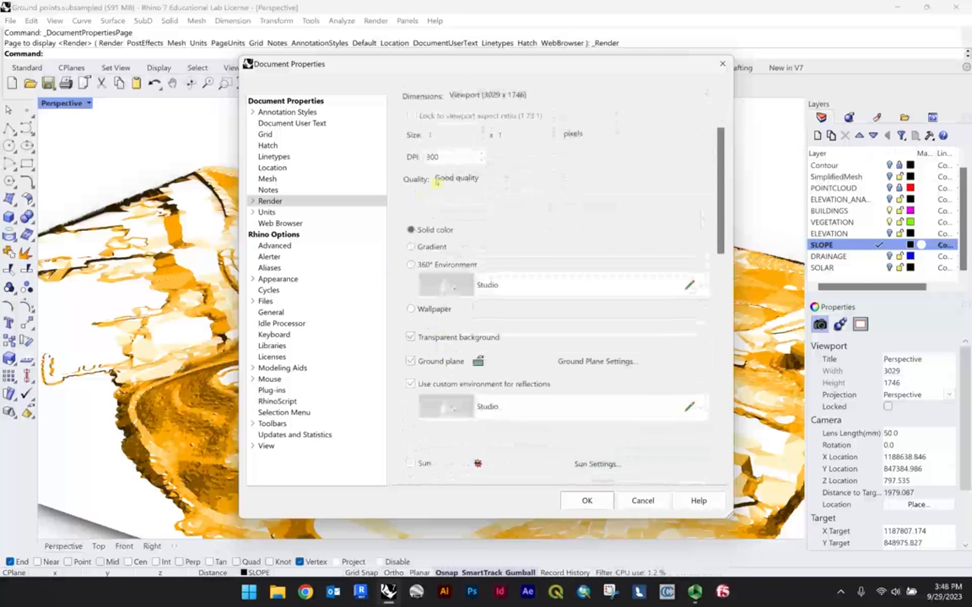
{"action": "double_click", "coordinate": [456, 198]}
{"action": "left_click", "coordinate": [464, 198]}
{"action": "left_click_drag", "start_coordinate": [460, 197], "coordinate": [365, 198]}
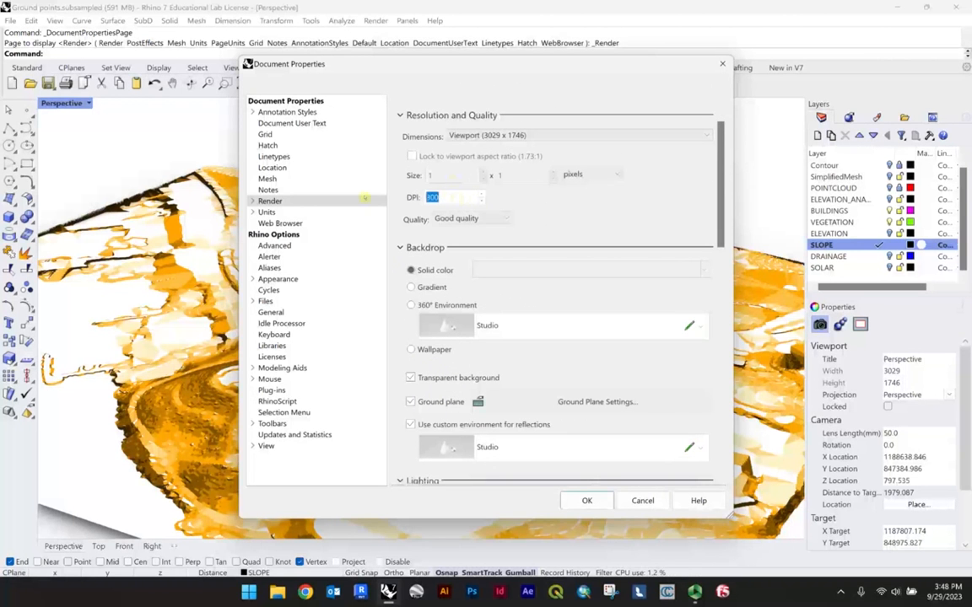
Step: Try the Low quality render setting and return the quality to Good quality
{"action": "left_click", "coordinate": [464, 218]}
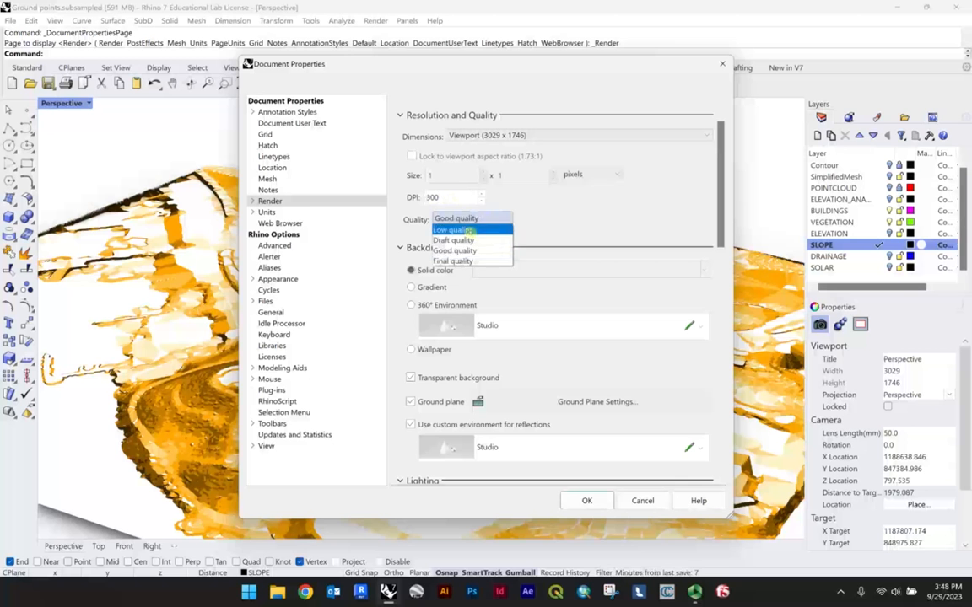
{"action": "left_click", "coordinate": [468, 231]}
{"action": "left_click", "coordinate": [464, 218]}
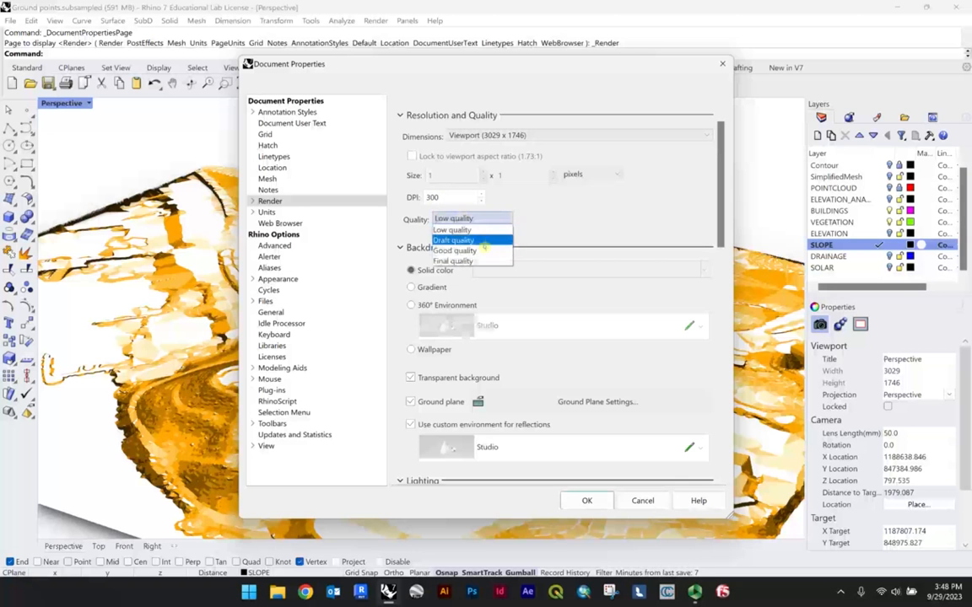
{"action": "left_click", "coordinate": [488, 250]}
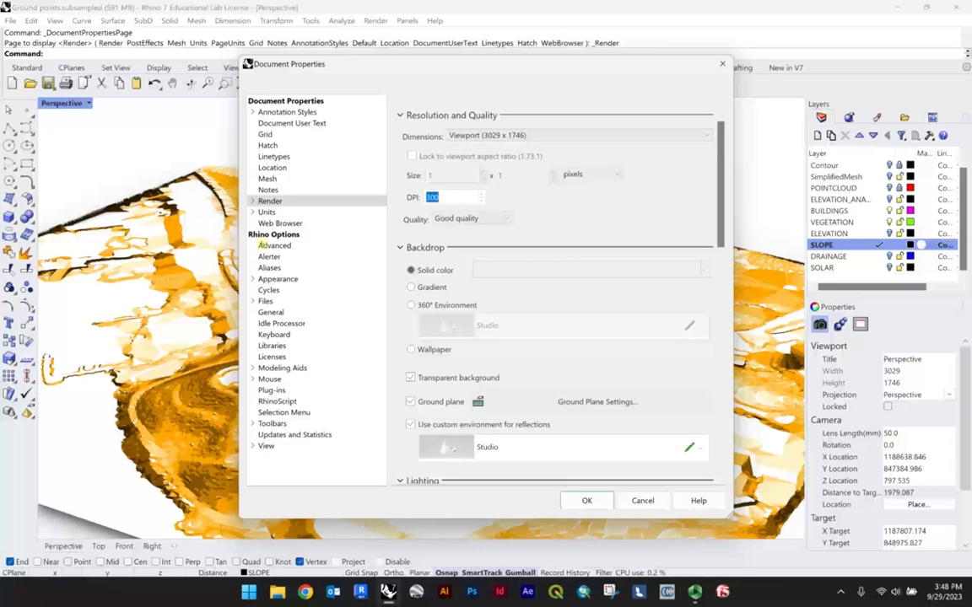
{"action": "left_click", "coordinate": [460, 199]}
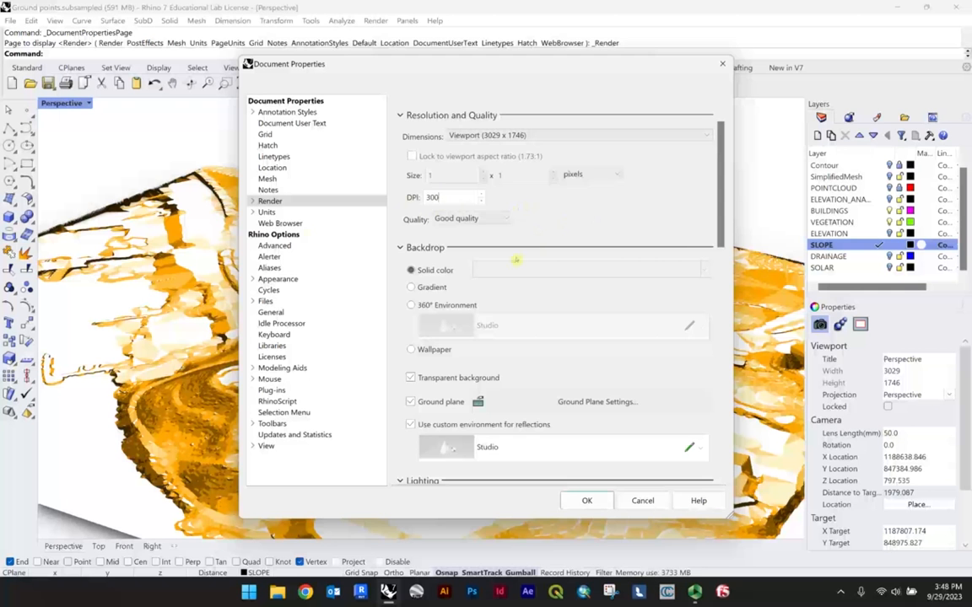
Step: Review the backdrop, ground plane, lighting, wireframe, dithering and render channel settings in the Render properties
{"action": "scroll", "coordinate": [562, 216], "scroll_direction": "down", "scroll_amount": 3}
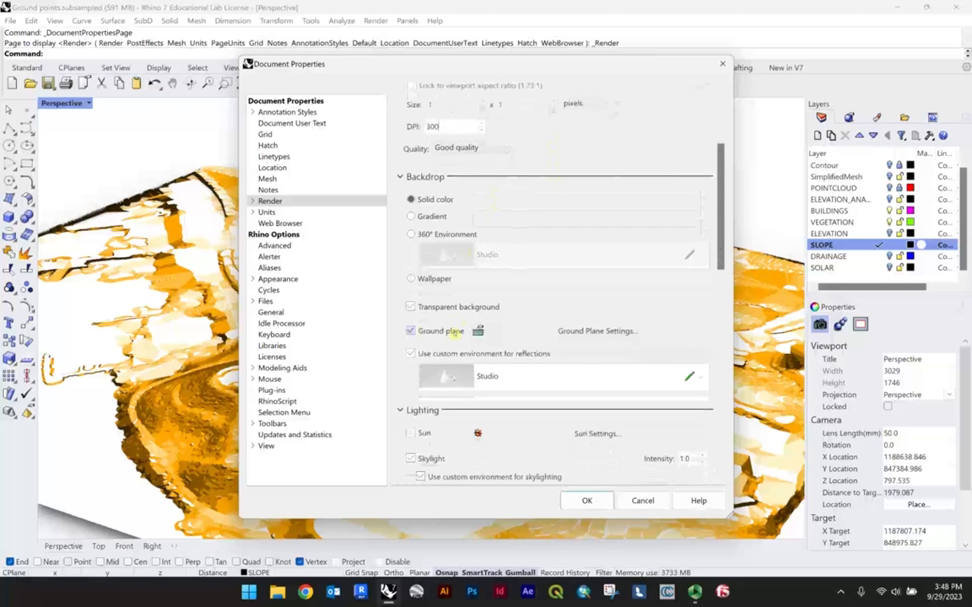
{"action": "scroll", "coordinate": [435, 323], "scroll_direction": "down", "scroll_amount": 2}
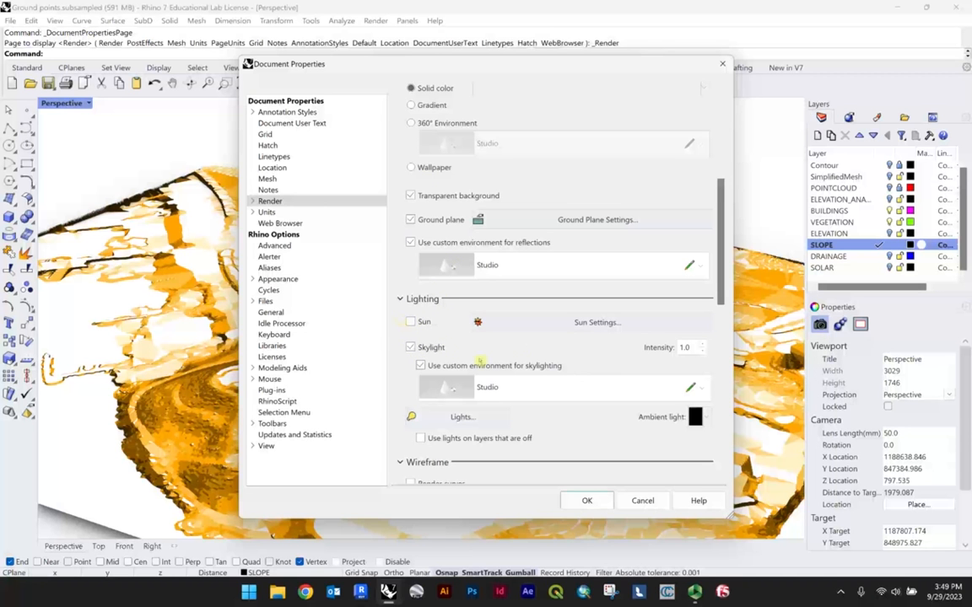
{"action": "scroll", "coordinate": [438, 371], "scroll_direction": "down", "scroll_amount": 3}
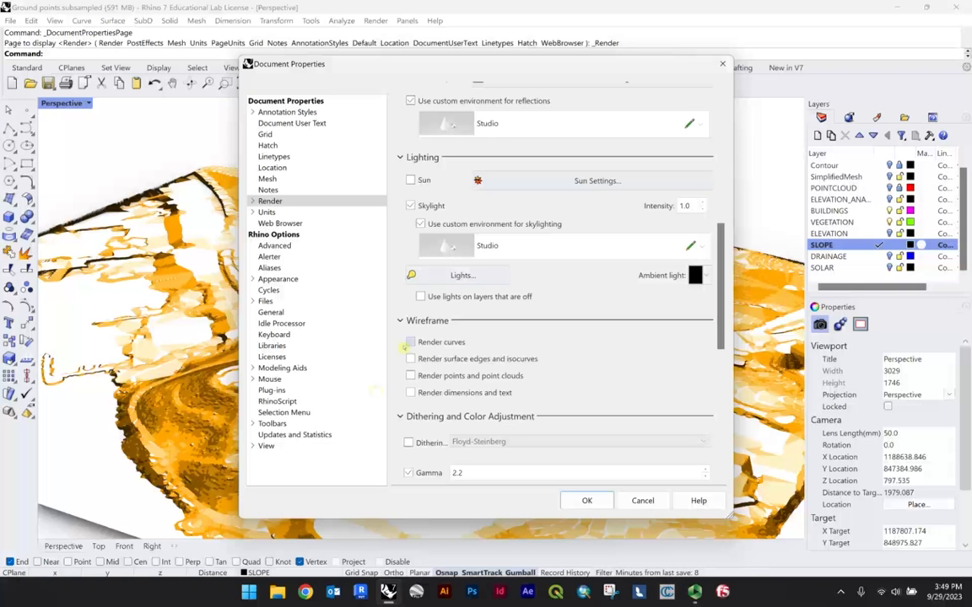
{"action": "scroll", "coordinate": [494, 335], "scroll_direction": "down", "scroll_amount": 3}
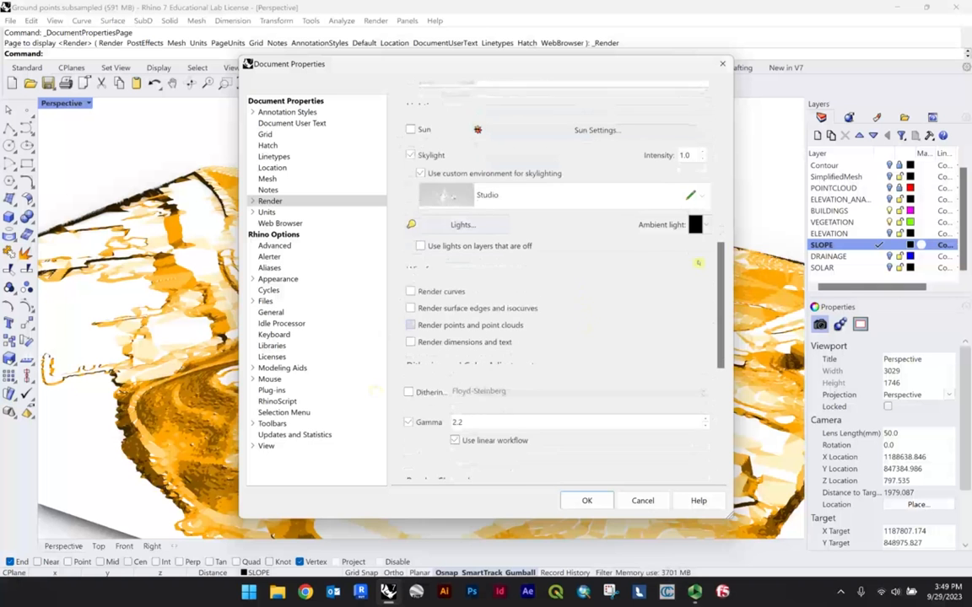
{"action": "scroll", "coordinate": [719, 289], "scroll_direction": "down", "scroll_amount": 3}
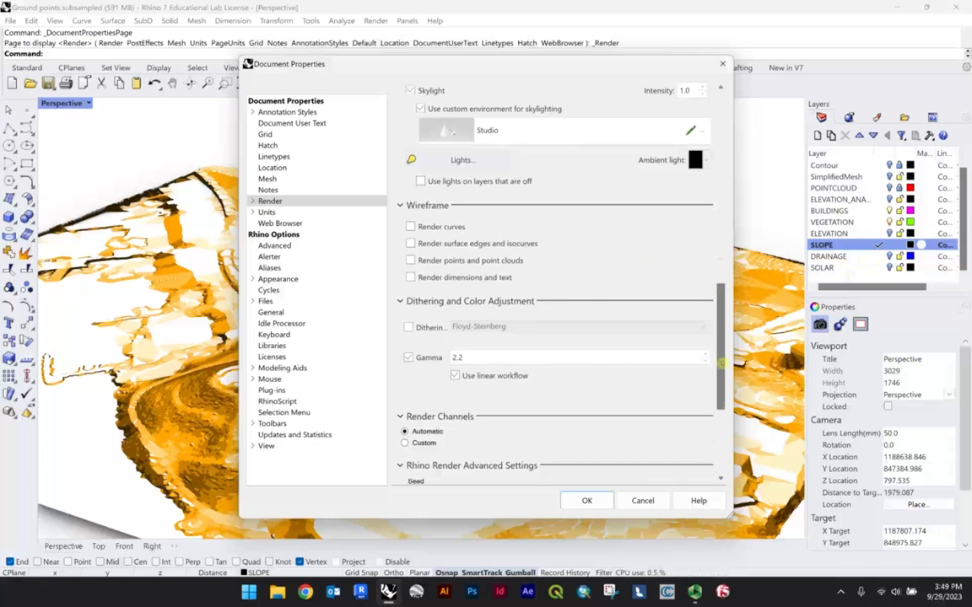
{"action": "scroll", "coordinate": [717, 320], "scroll_direction": "down", "scroll_amount": 10}
{"action": "scroll", "coordinate": [718, 332], "scroll_direction": "up", "scroll_amount": 10}
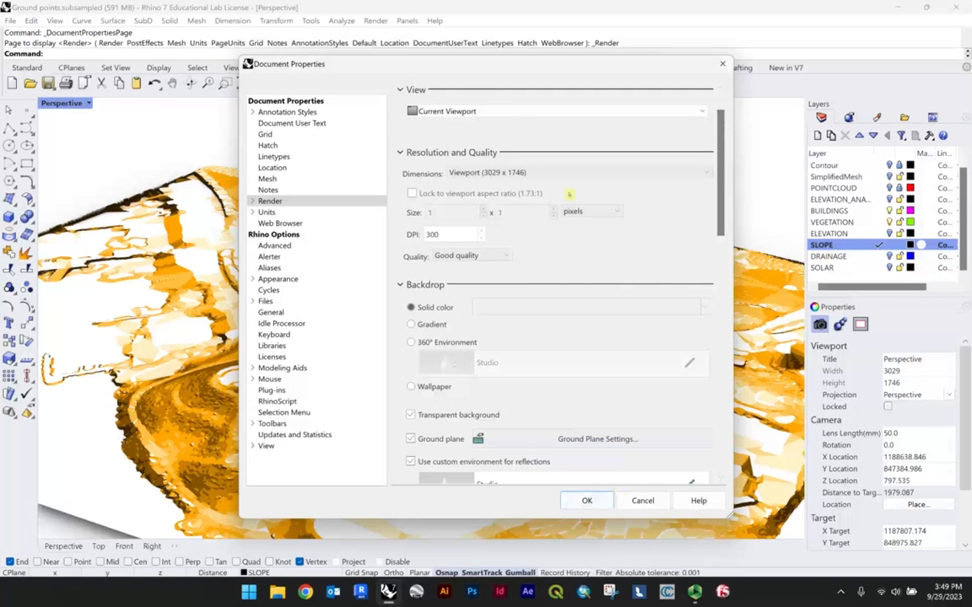
Step: Accept the Render properties and set the perspective camera's lens length to 18 mm
{"action": "left_click", "coordinate": [587, 501]}
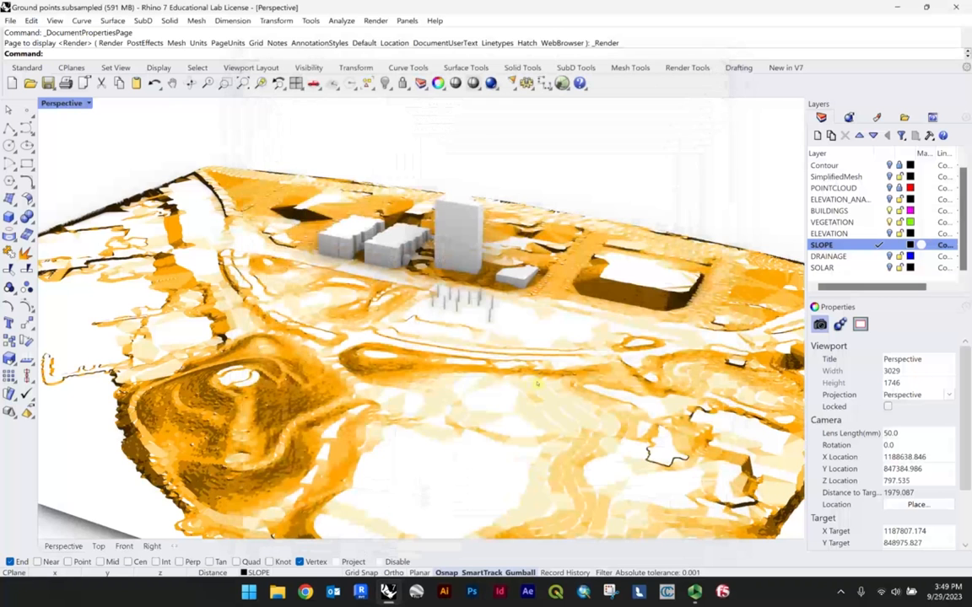
{"action": "right_click_drag", "start_coordinate": [493, 249], "coordinate": [432, 256]}
{"action": "scroll", "coordinate": [865, 411], "scroll_direction": "down", "scroll_amount": 3}
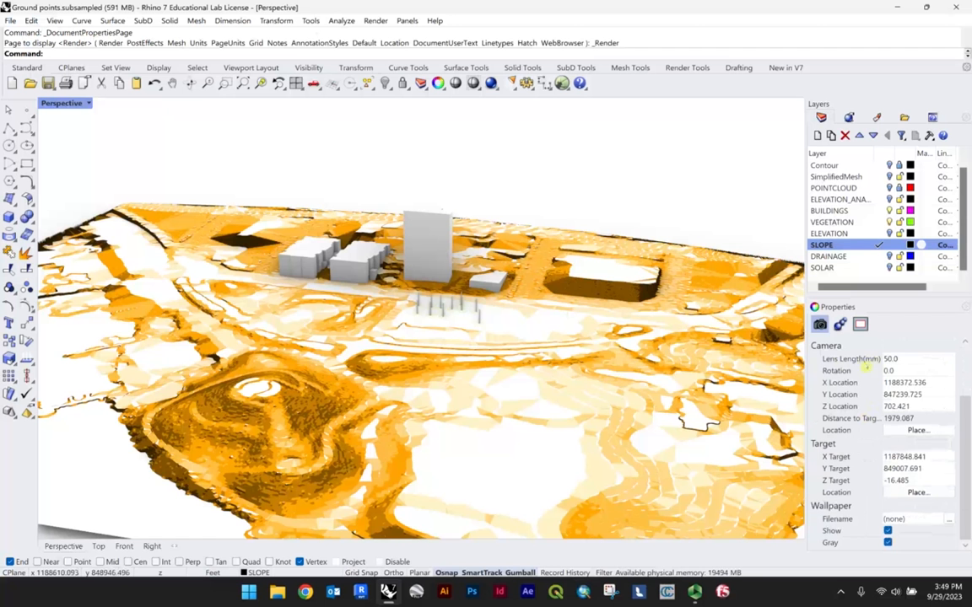
{"action": "double_click", "coordinate": [896, 359]}
{"action": "type", "text": "18"}
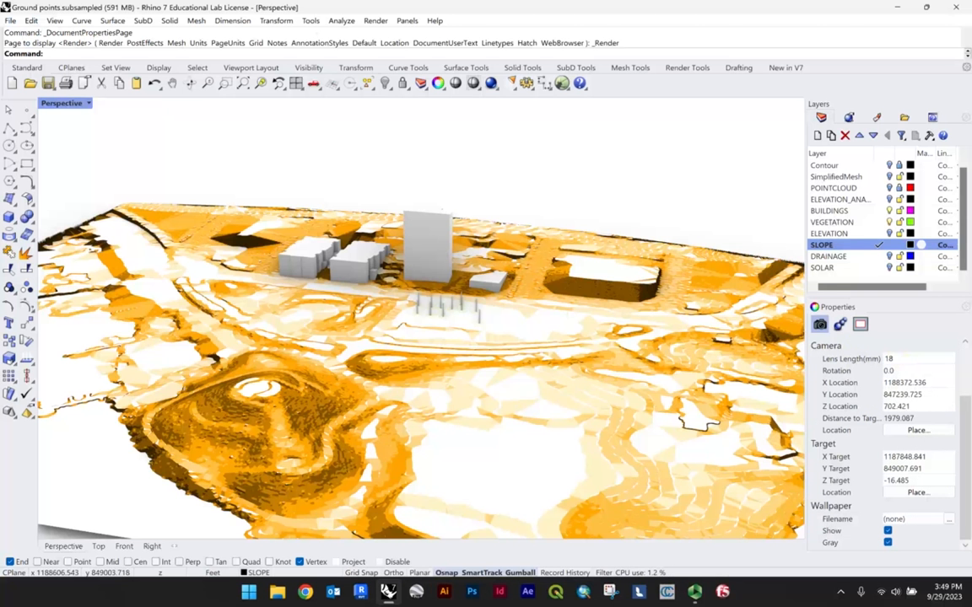
{"action": "key", "text": "Return"}
Step: Examine the slope analysis through the wide lens, both close up and from above
{"action": "right_click_drag", "start_coordinate": [495, 387], "coordinate": [434, 345]}
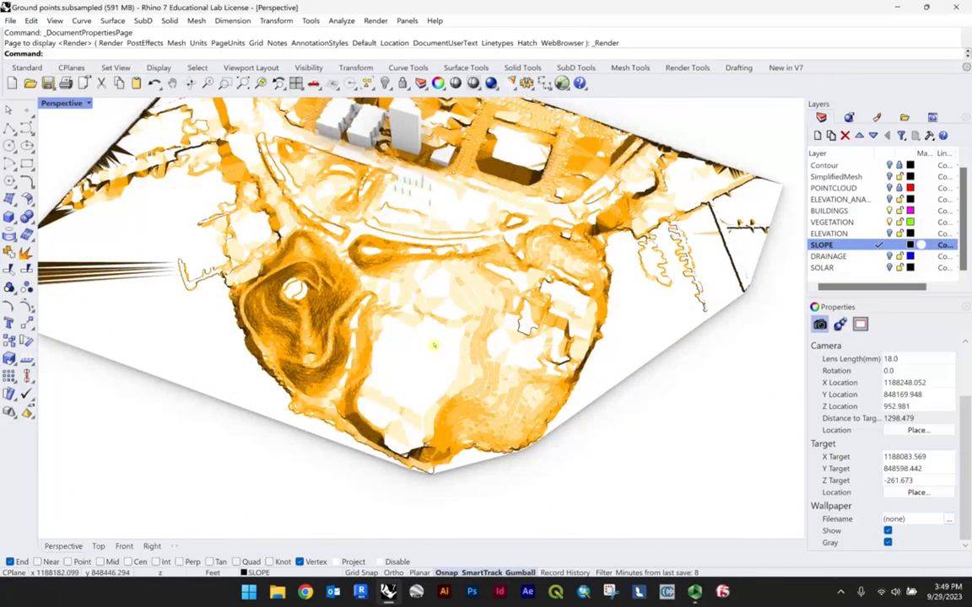
{"action": "scroll", "coordinate": [434, 345], "scroll_direction": "up", "scroll_amount": 6}
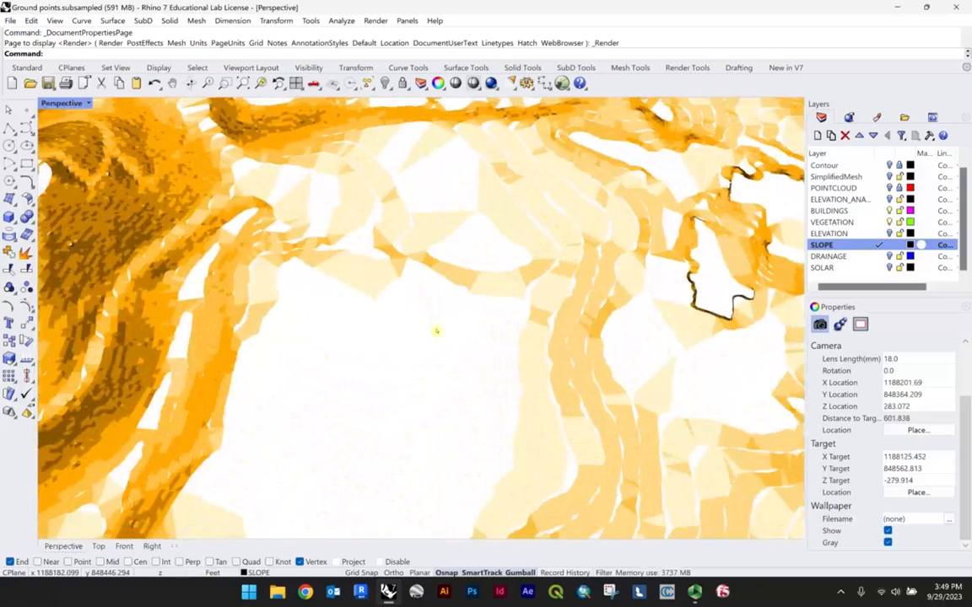
{"action": "scroll", "coordinate": [436, 331], "scroll_direction": "down", "scroll_amount": 6}
{"action": "scroll", "coordinate": [438, 338], "scroll_direction": "up", "scroll_amount": 2}
{"action": "scroll", "coordinate": [438, 337], "scroll_direction": "down", "scroll_amount": 3}
{"action": "right_click_drag", "start_coordinate": [436, 278], "coordinate": [464, 317]}
{"action": "scroll", "coordinate": [453, 265], "scroll_direction": "up", "scroll_amount": 9}
{"action": "scroll", "coordinate": [453, 265], "scroll_direction": "down", "scroll_amount": 5}
{"action": "scroll", "coordinate": [449, 285], "scroll_direction": "down", "scroll_amount": 4}
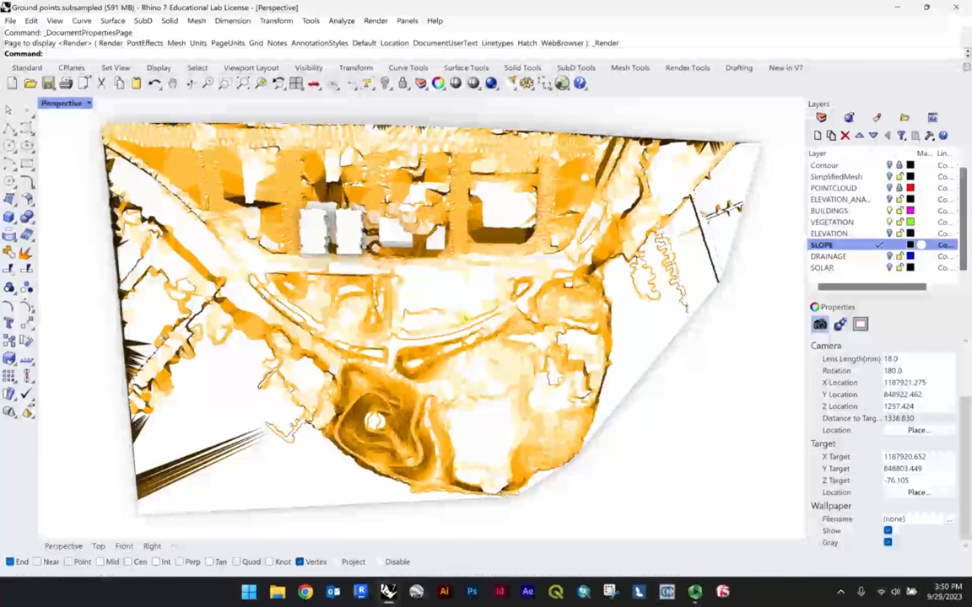
Step: Render the slope analysis in a near top-down view of the whole site and stop the rendering early
{"action": "scroll", "coordinate": [472, 295], "scroll_direction": "up", "scroll_amount": 2}
{"action": "right_click_drag", "start_coordinate": [474, 292], "coordinate": [507, 298], "text": "shift"}
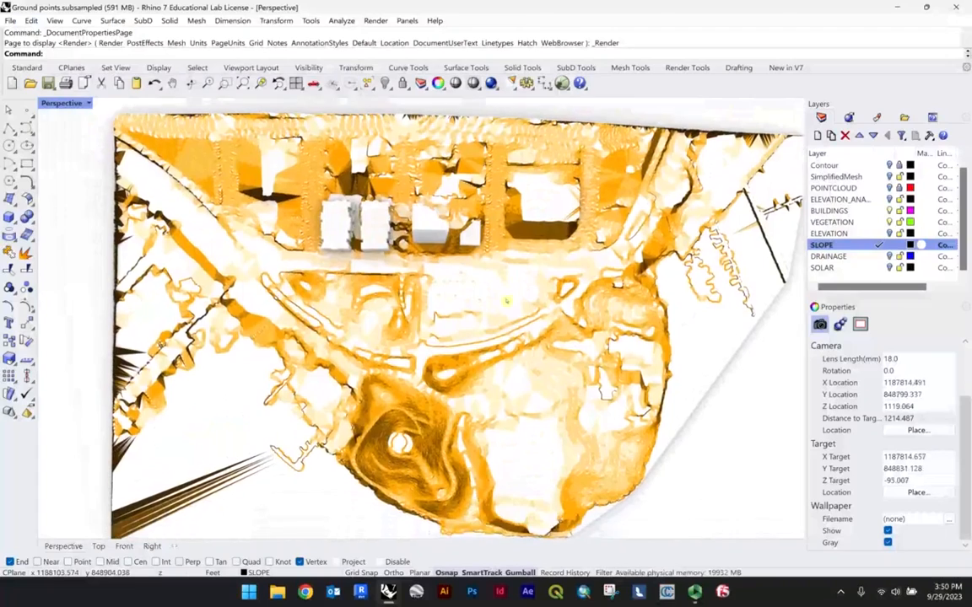
{"action": "mouse_move", "coordinate": [459, 421]}
{"action": "right_mouse_down"}
{"action": "mouse_move", "coordinate": [472, 420]}
{"action": "mouse_move", "coordinate": [461, 411]}
{"action": "right_mouse_up"}
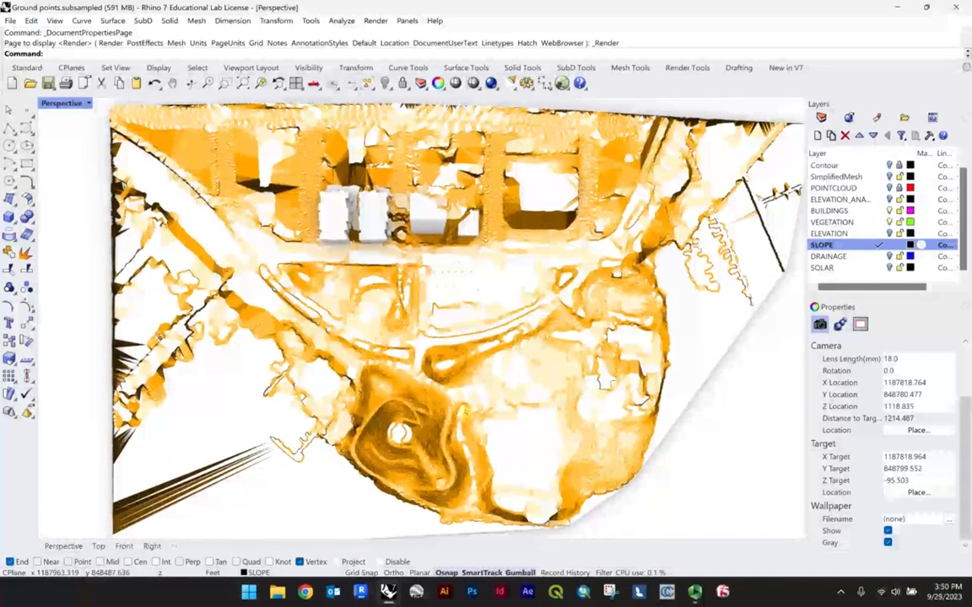
{"action": "left_click", "coordinate": [389, 24]}
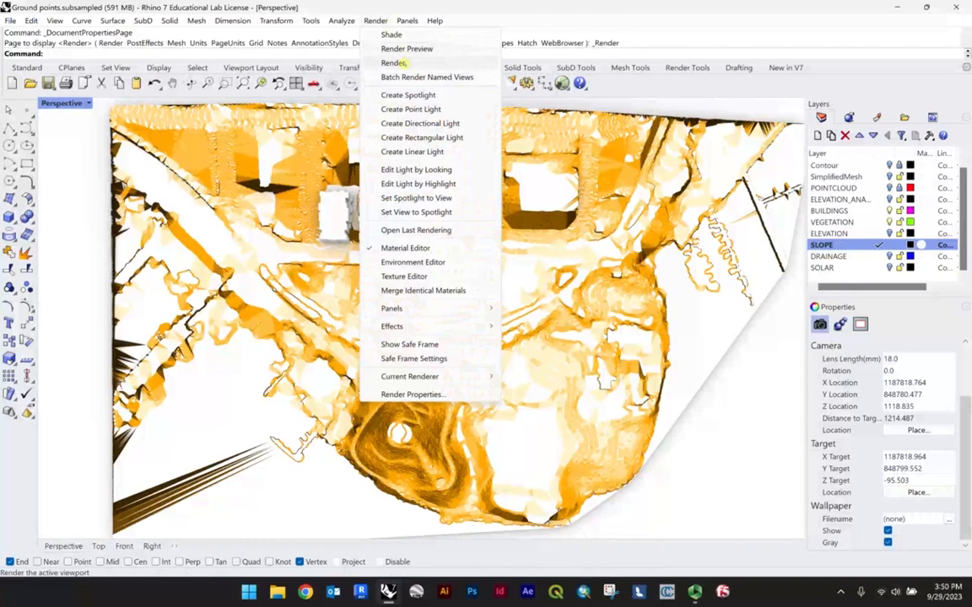
{"action": "left_click", "coordinate": [395, 60]}
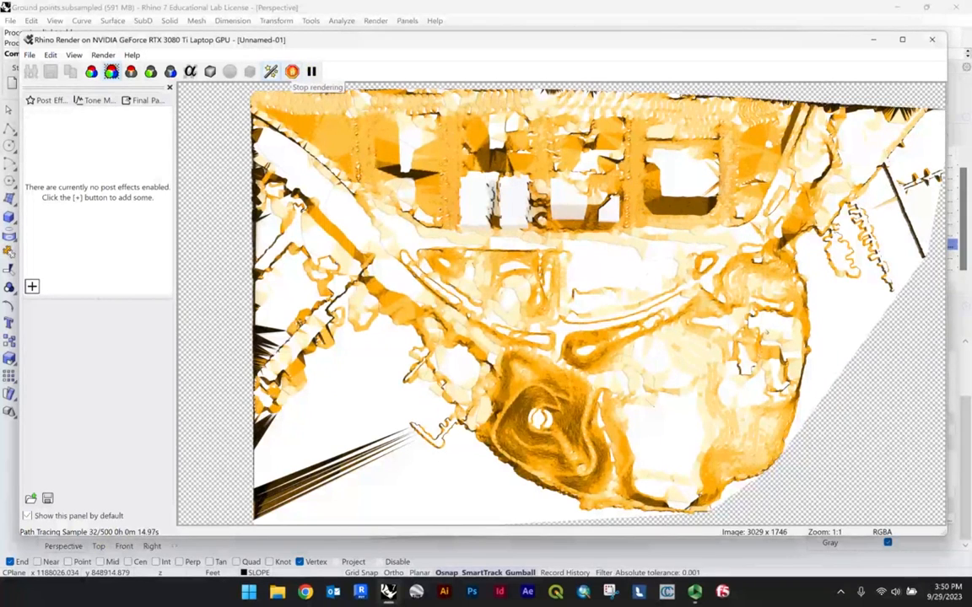
{"action": "left_click", "coordinate": [292, 72]}
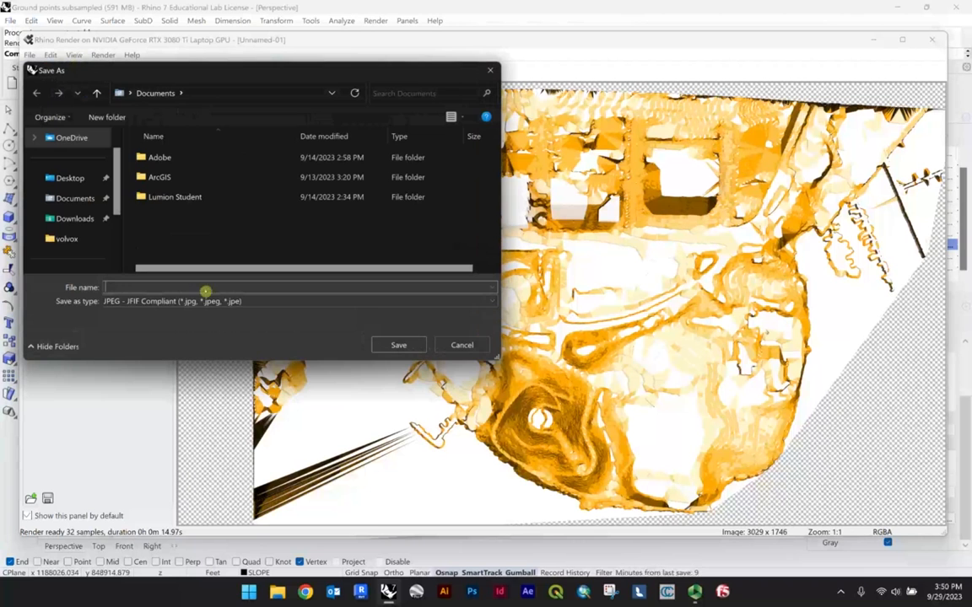
Step: Review the image file formats available for saving the rendering, then cancel the save and close the render window
{"action": "left_click", "coordinate": [206, 302]}
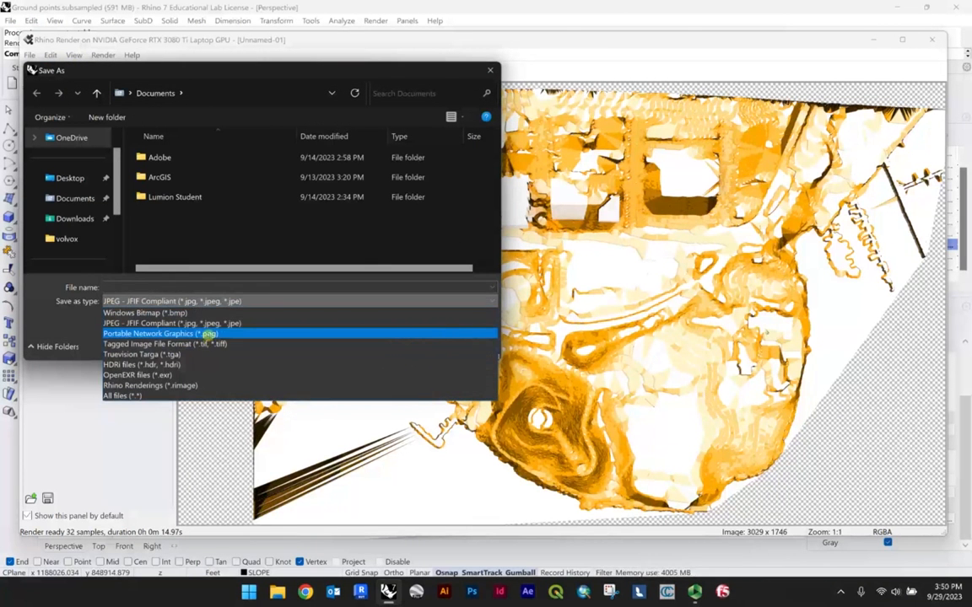
{"action": "left_click", "coordinate": [226, 235]}
{"action": "left_click", "coordinate": [457, 342]}
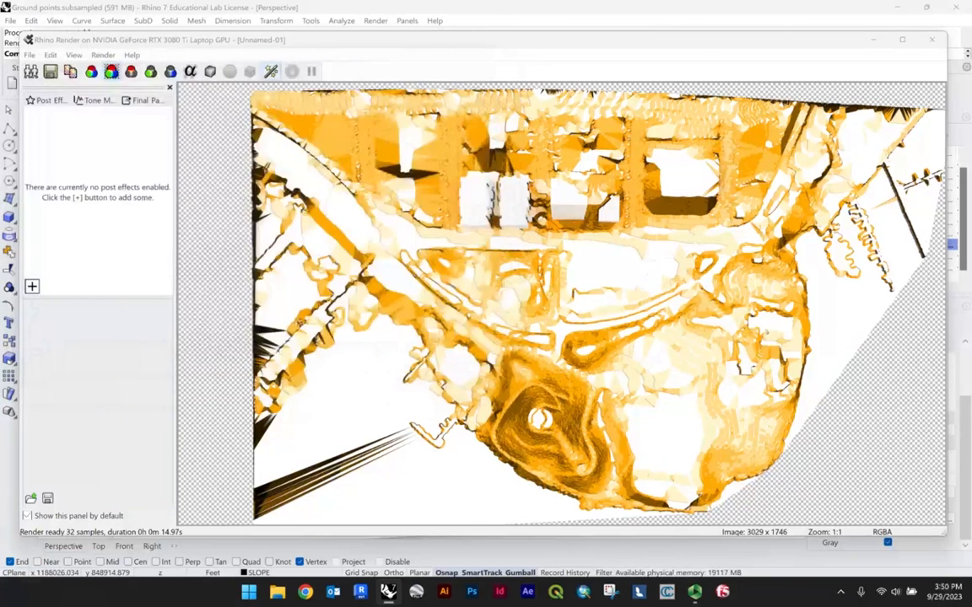
{"action": "left_click", "coordinate": [934, 41]}
Step: Turn on the DRAINAGE layer over the slope analysis and frame the terrain in a low perspective view
{"action": "right_click_drag", "start_coordinate": [580, 310], "coordinate": [530, 247]}
{"action": "left_click", "coordinate": [890, 256]}
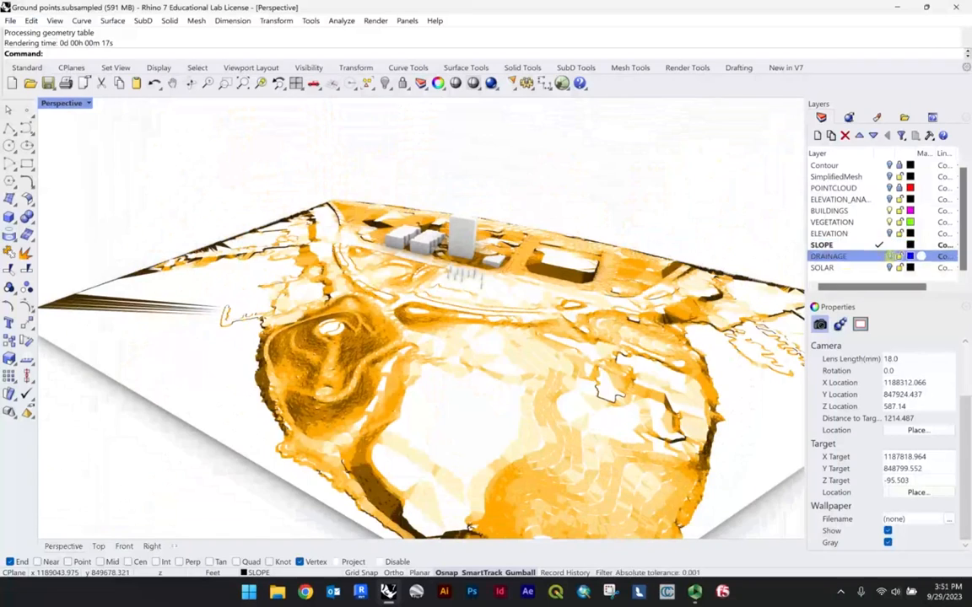
{"action": "scroll", "coordinate": [323, 355], "scroll_direction": "up", "scroll_amount": 2}
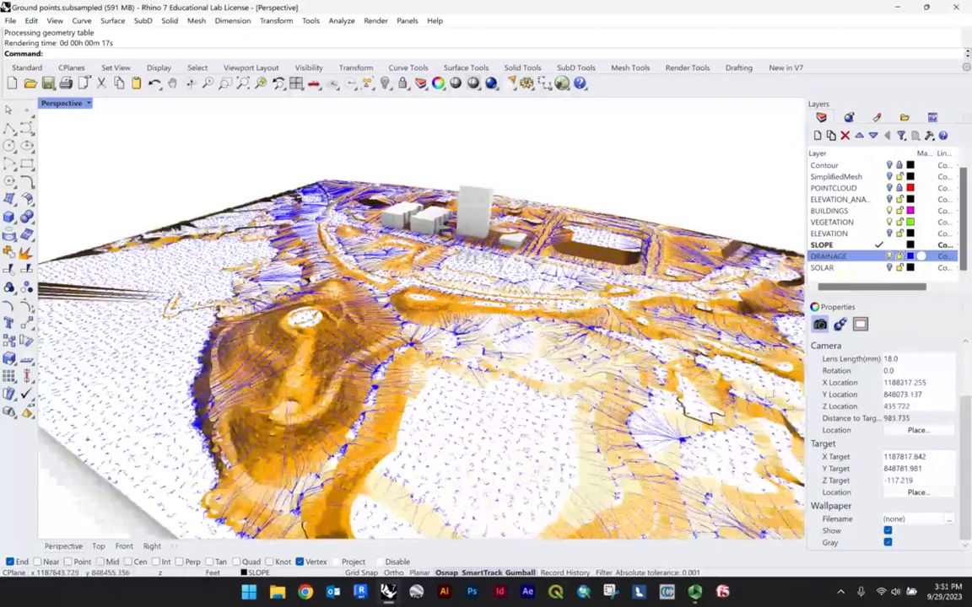
{"action": "right_click_drag", "start_coordinate": [576, 251], "coordinate": [481, 190], "text": "shift"}
Step: Check the lighting and wireframe settings in the Render properties, including the option to render curves
{"action": "left_click", "coordinate": [376, 21]}
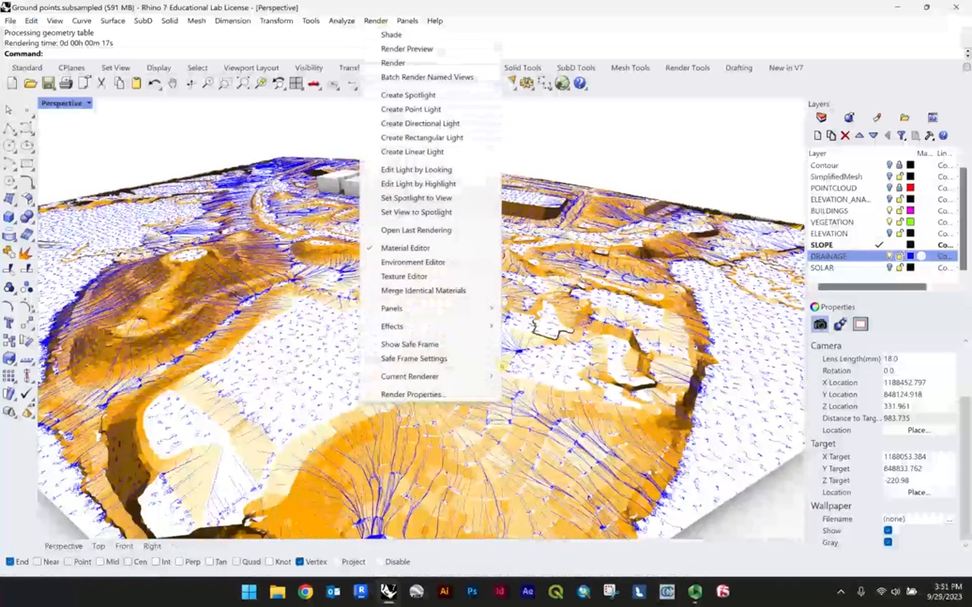
{"action": "left_click", "coordinate": [411, 394]}
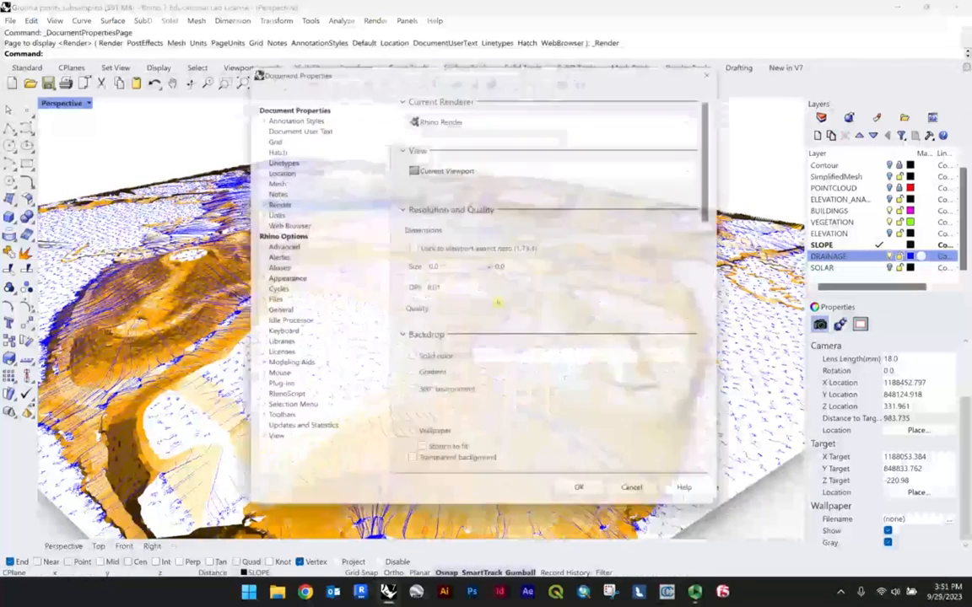
{"action": "scroll", "coordinate": [442, 396], "scroll_direction": "down", "scroll_amount": 5}
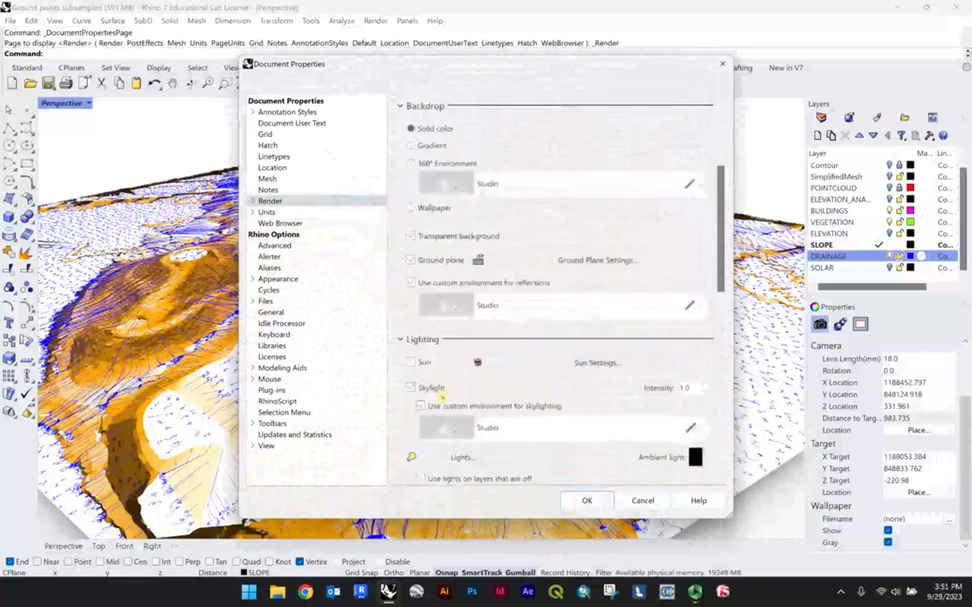
{"action": "scroll", "coordinate": [442, 396], "scroll_direction": "down", "scroll_amount": 5}
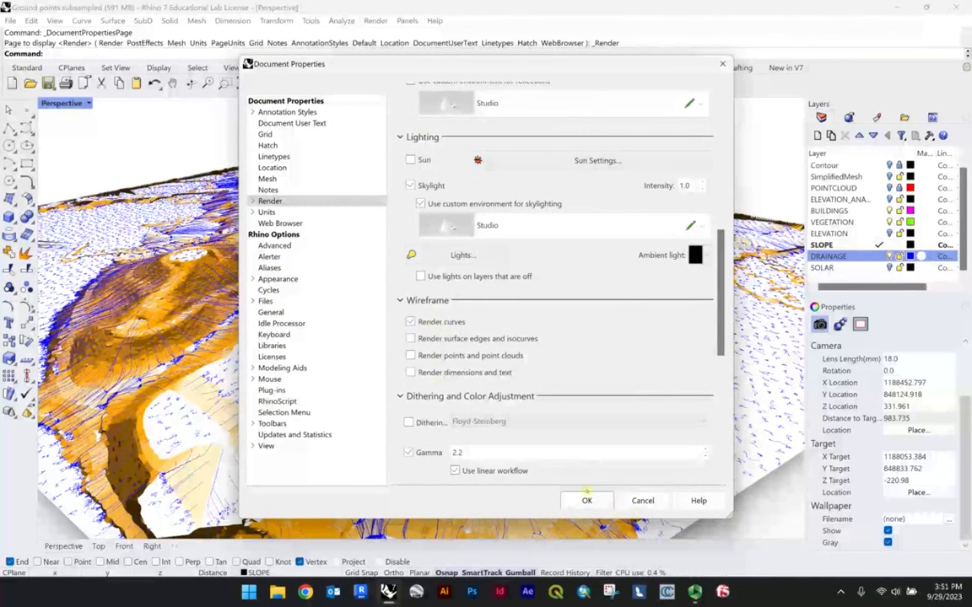
{"action": "left_click", "coordinate": [586, 500]}
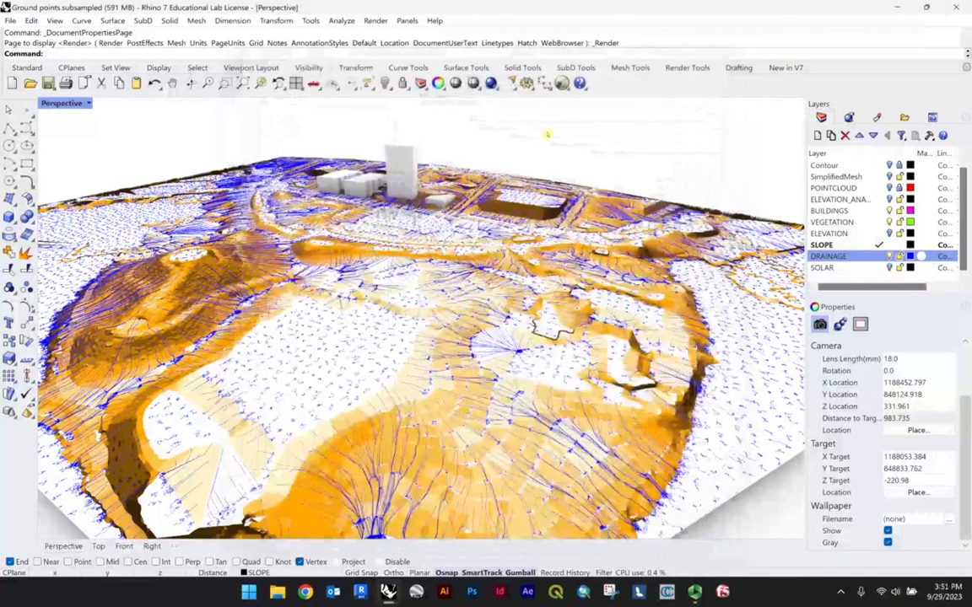
Step: Render the perspective view of the slope analysis with the drainage curves and close the render window
{"action": "left_click", "coordinate": [376, 20]}
{"action": "left_click", "coordinate": [393, 63]}
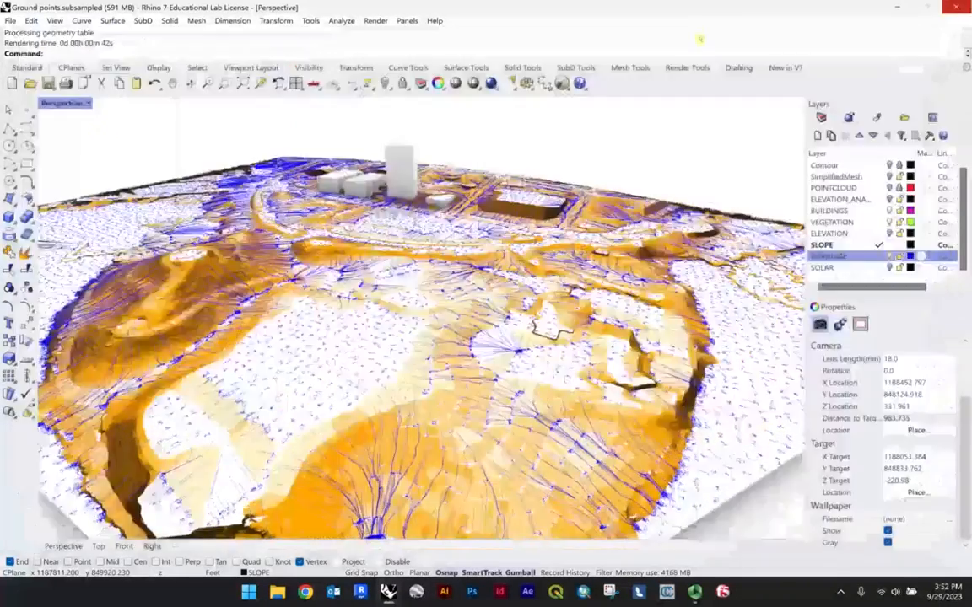
{"action": "left_click_drag", "start_coordinate": [701, 39], "coordinate": [688, 24]}
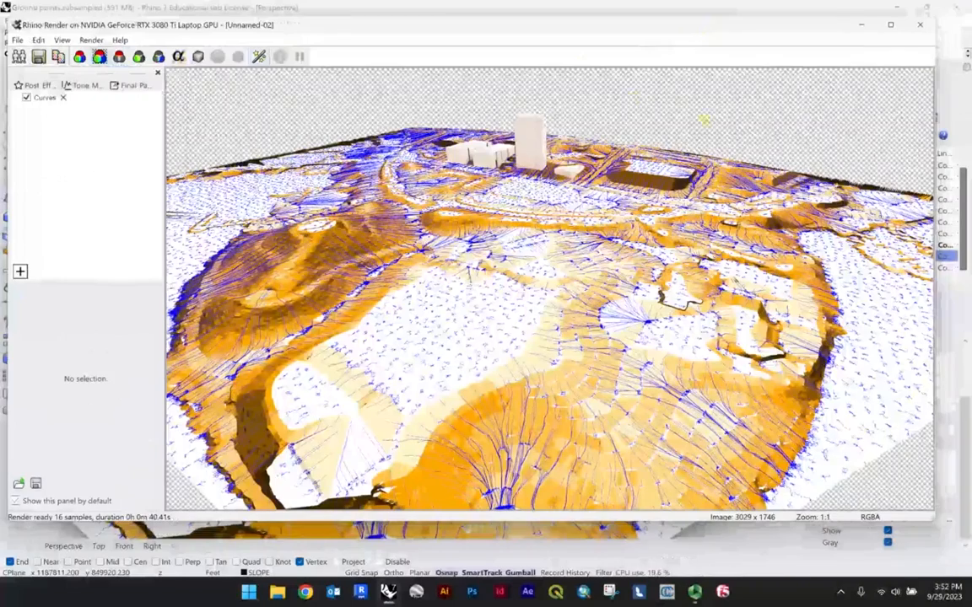
{"action": "left_click", "coordinate": [920, 25]}
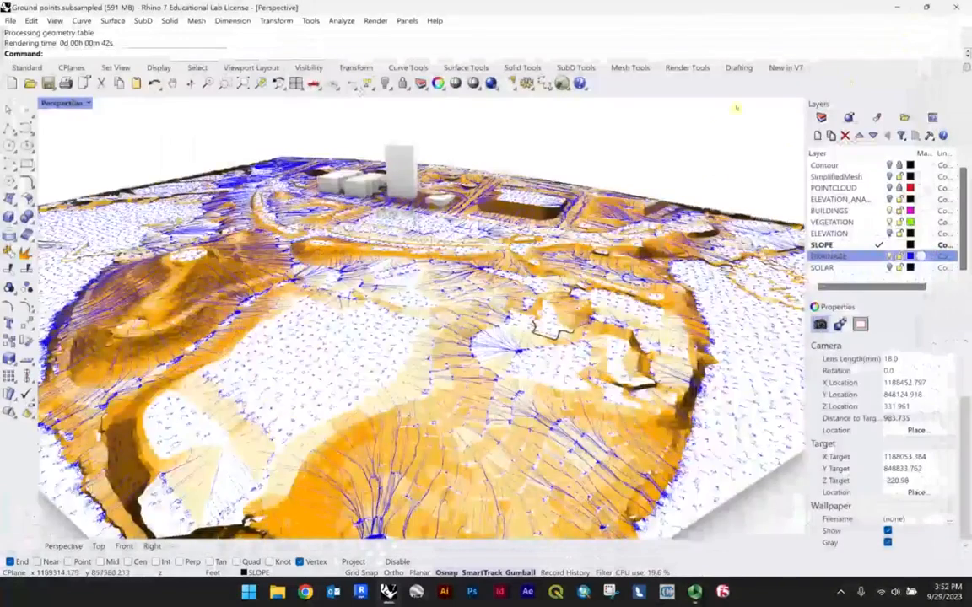
Step: Examine the drainage lines over the slope analysis from different angles and distances
{"action": "scroll", "coordinate": [384, 241], "scroll_direction": "down", "scroll_amount": 3}
{"action": "scroll", "coordinate": [383, 240], "scroll_direction": "up", "scroll_amount": 3}
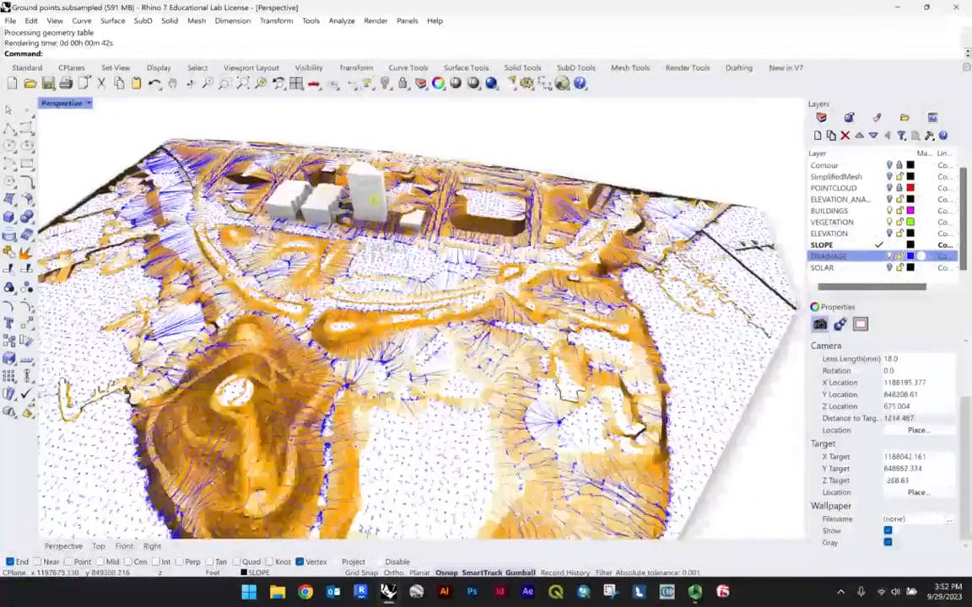
{"action": "right_click_drag", "start_coordinate": [373, 200], "coordinate": [406, 209]}
{"action": "right_click", "coordinate": [56, 104]}
{"action": "left_click", "coordinate": [422, 262]}
{"action": "right_click_drag", "start_coordinate": [439, 262], "coordinate": [406, 264]}
{"action": "scroll", "coordinate": [405, 278], "scroll_direction": "up", "scroll_amount": 3}
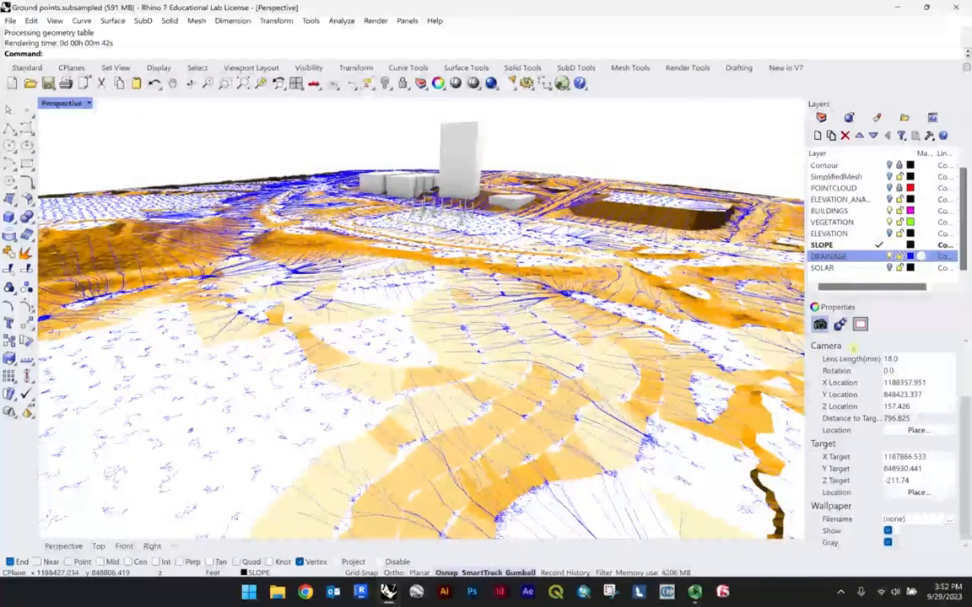
{"action": "scroll", "coordinate": [338, 258], "scroll_direction": "down", "scroll_amount": 6}
{"action": "right_click_drag", "start_coordinate": [338, 258], "coordinate": [553, 264]}
{"action": "scroll", "coordinate": [573, 253], "scroll_direction": "up", "scroll_amount": 4}
Step: Set the perspective camera's lens length to 50 mm
{"action": "left_click", "coordinate": [918, 362]}
{"action": "type", "text": "50"}
{"action": "key", "text": "Return"}
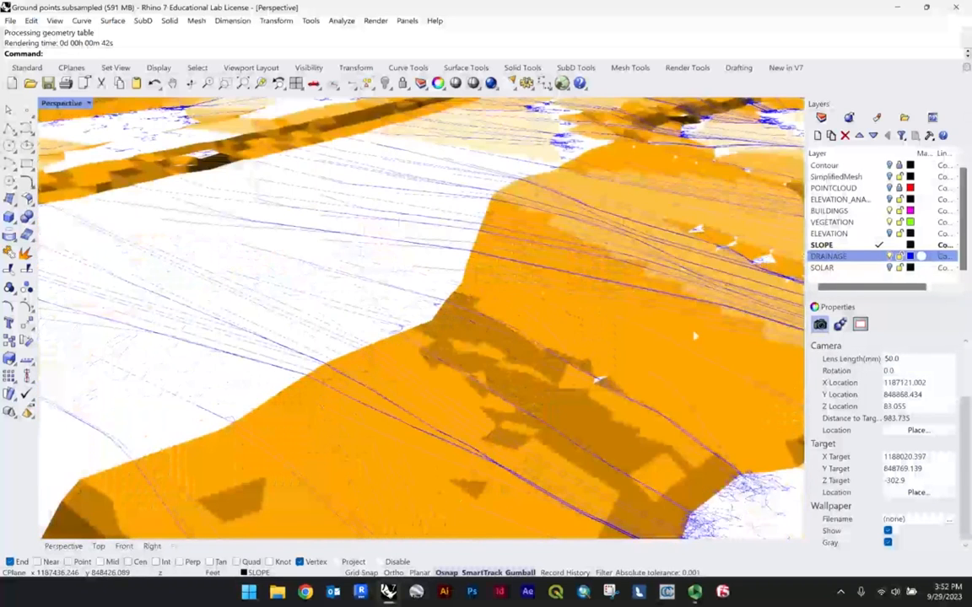
{"action": "scroll", "coordinate": [694, 336], "scroll_direction": "down", "scroll_amount": 5}
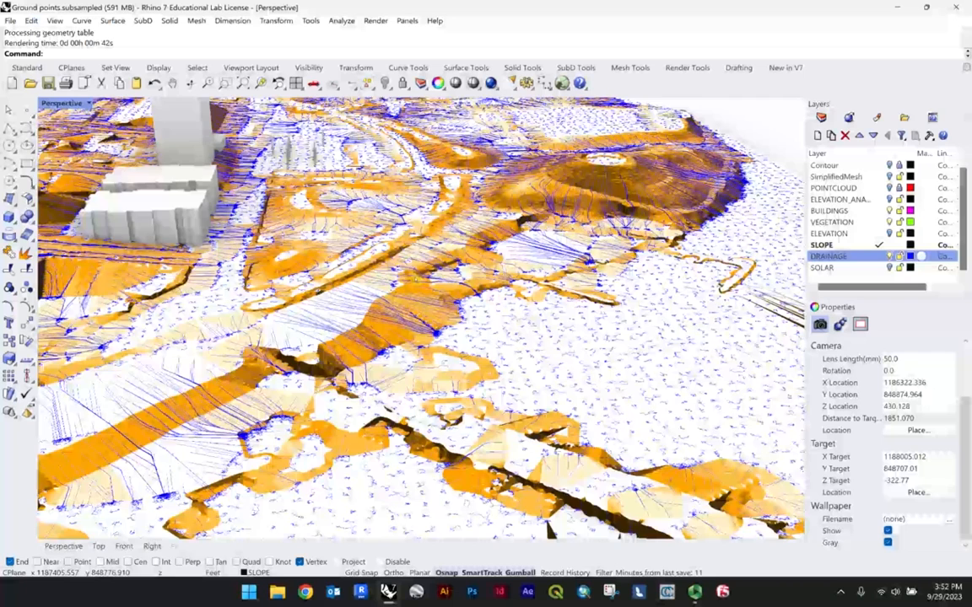
Step: Set the viewport to the NE isometric view and frame the site
{"action": "left_click", "coordinate": [89, 103]}
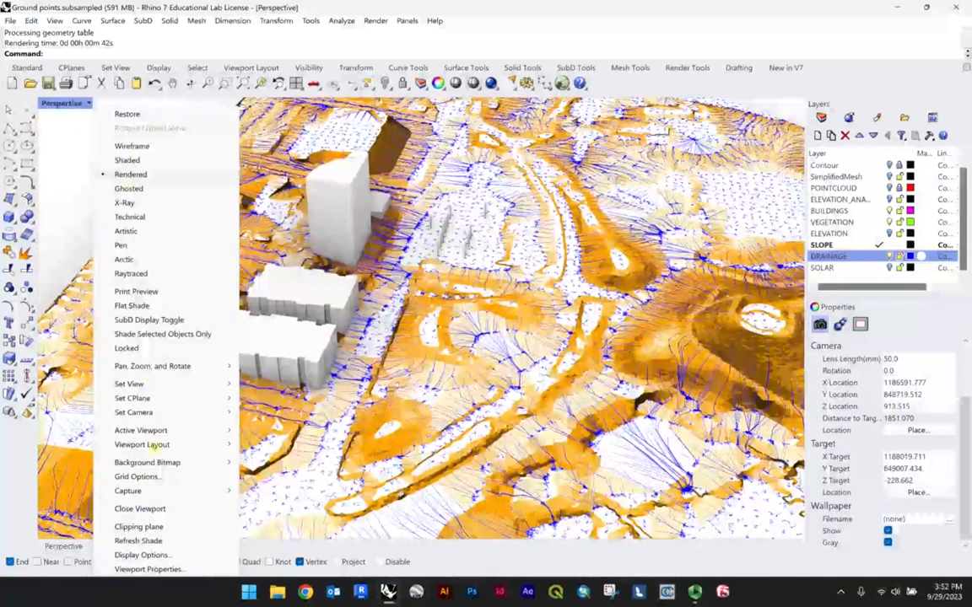
{"action": "mouse_move", "coordinate": [139, 385]}
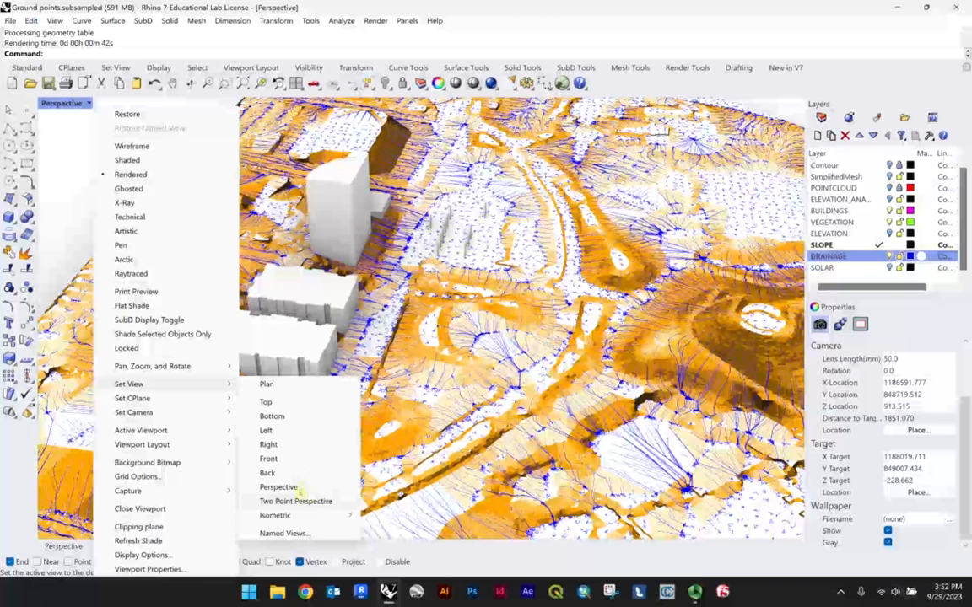
{"action": "mouse_move", "coordinate": [300, 517]}
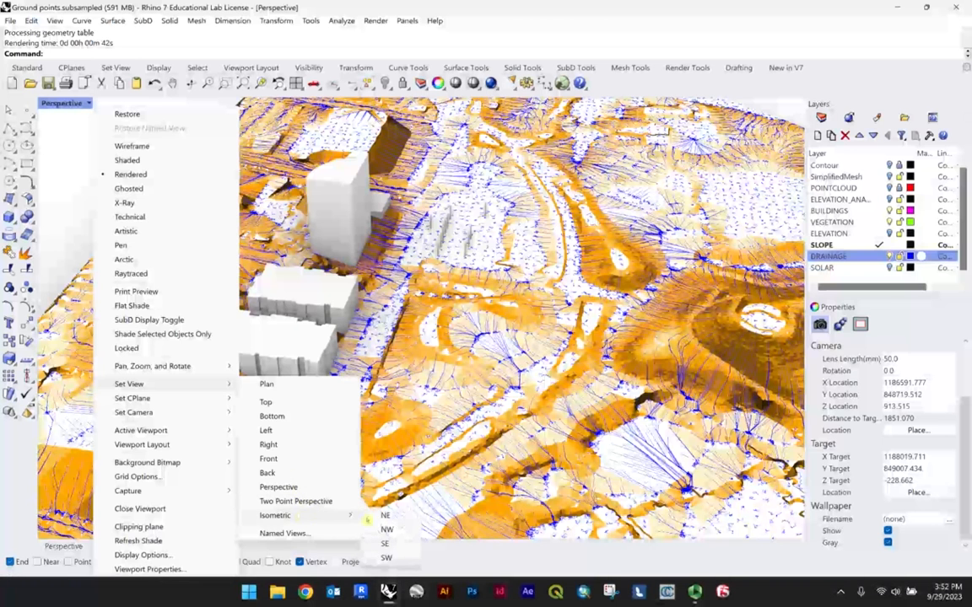
{"action": "left_click", "coordinate": [386, 515]}
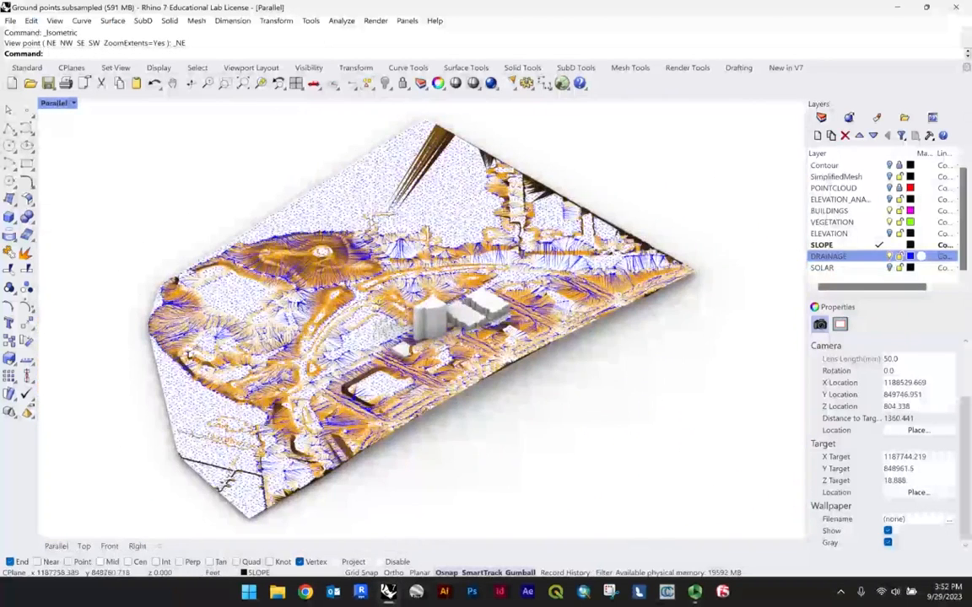
{"action": "scroll", "coordinate": [322, 248], "scroll_direction": "up", "scroll_amount": 2}
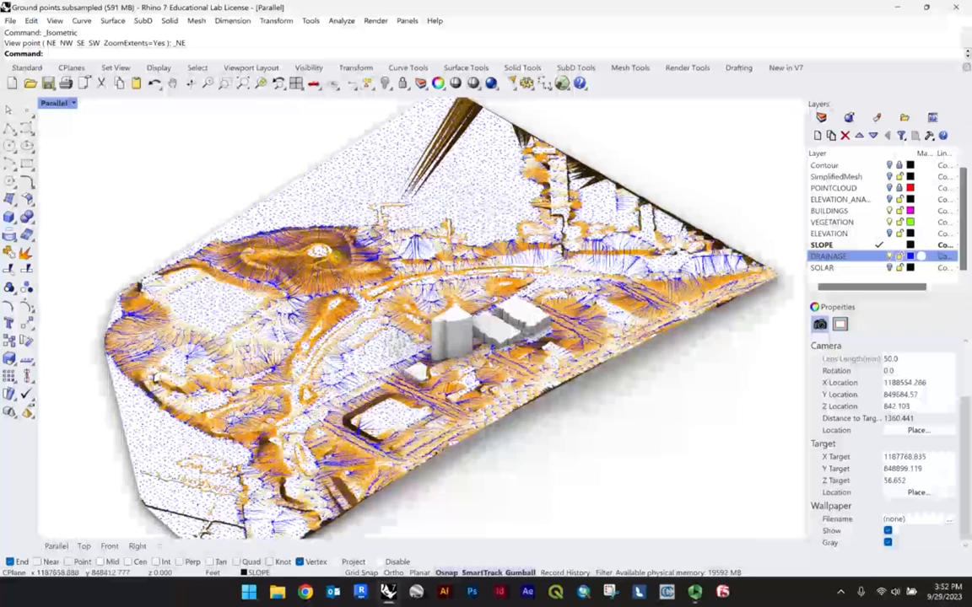
{"action": "scroll", "coordinate": [336, 251], "scroll_direction": "up", "scroll_amount": 2}
Step: Switch the isometric viewport to the Shaded display mode and view the site from the opposite side
{"action": "left_click", "coordinate": [53, 103]}
{"action": "left_click", "coordinate": [112, 161]}
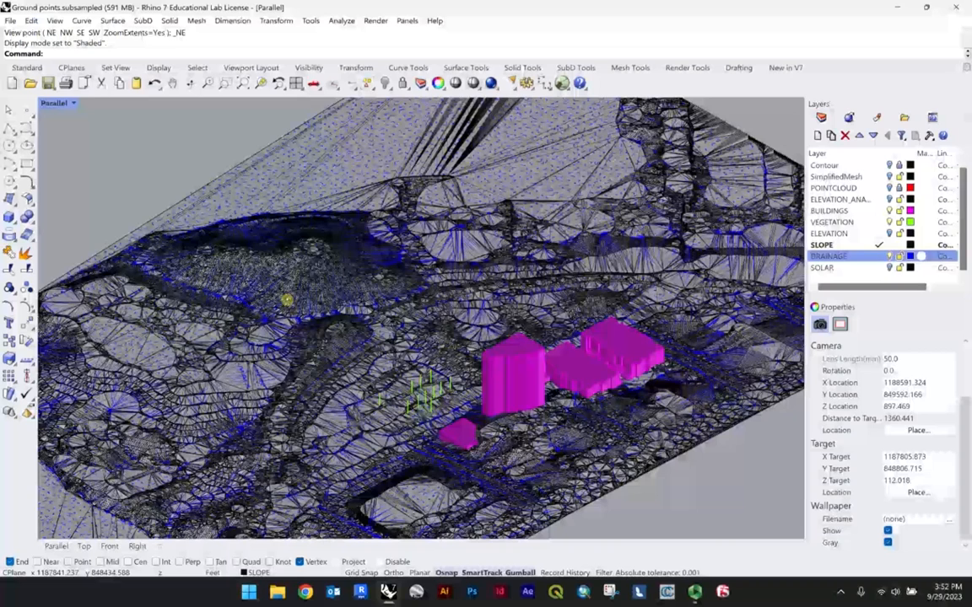
{"action": "scroll", "coordinate": [287, 299], "scroll_direction": "down", "scroll_amount": 3}
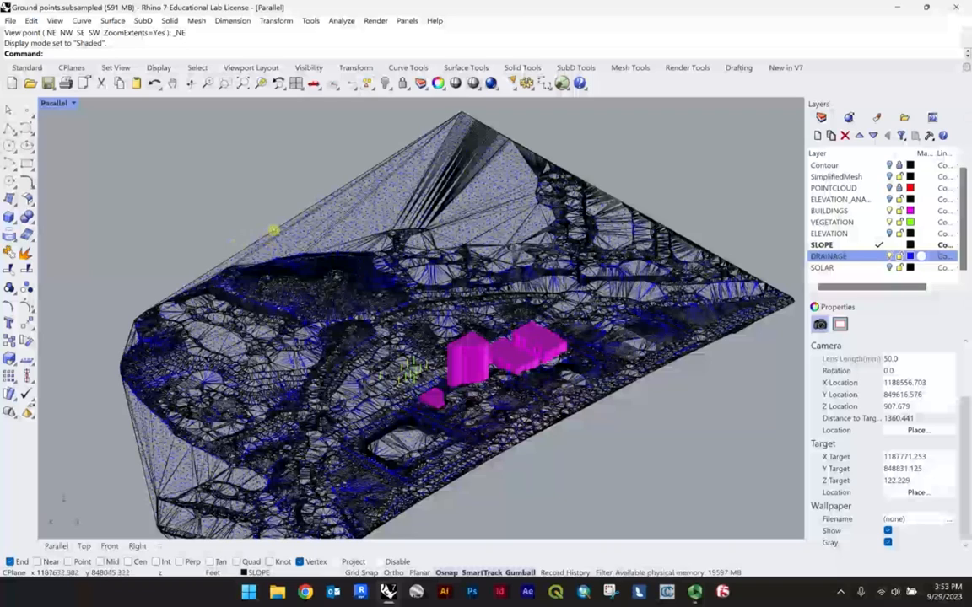
{"action": "right_click_drag", "start_coordinate": [360, 285], "coordinate": [472, 262]}
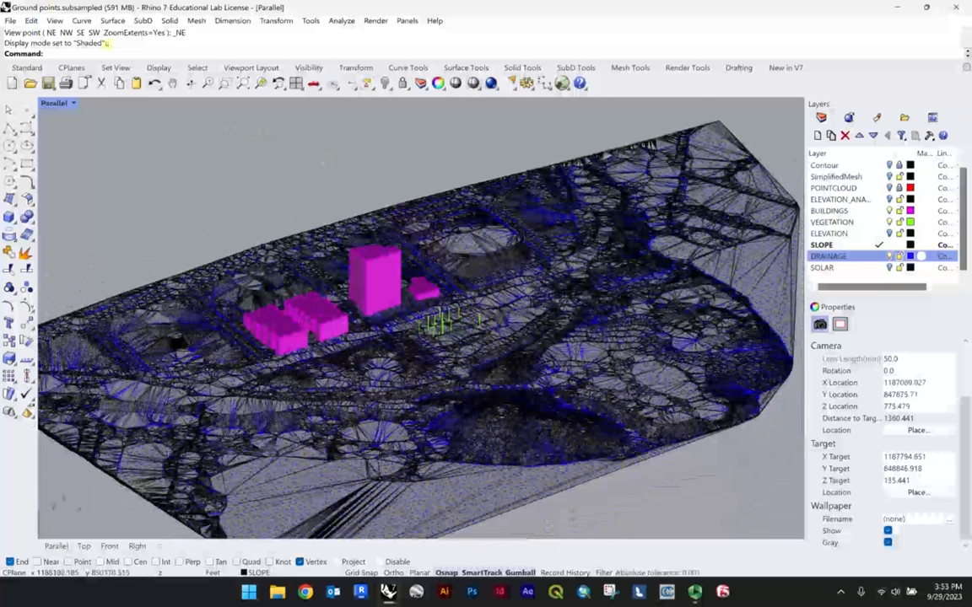